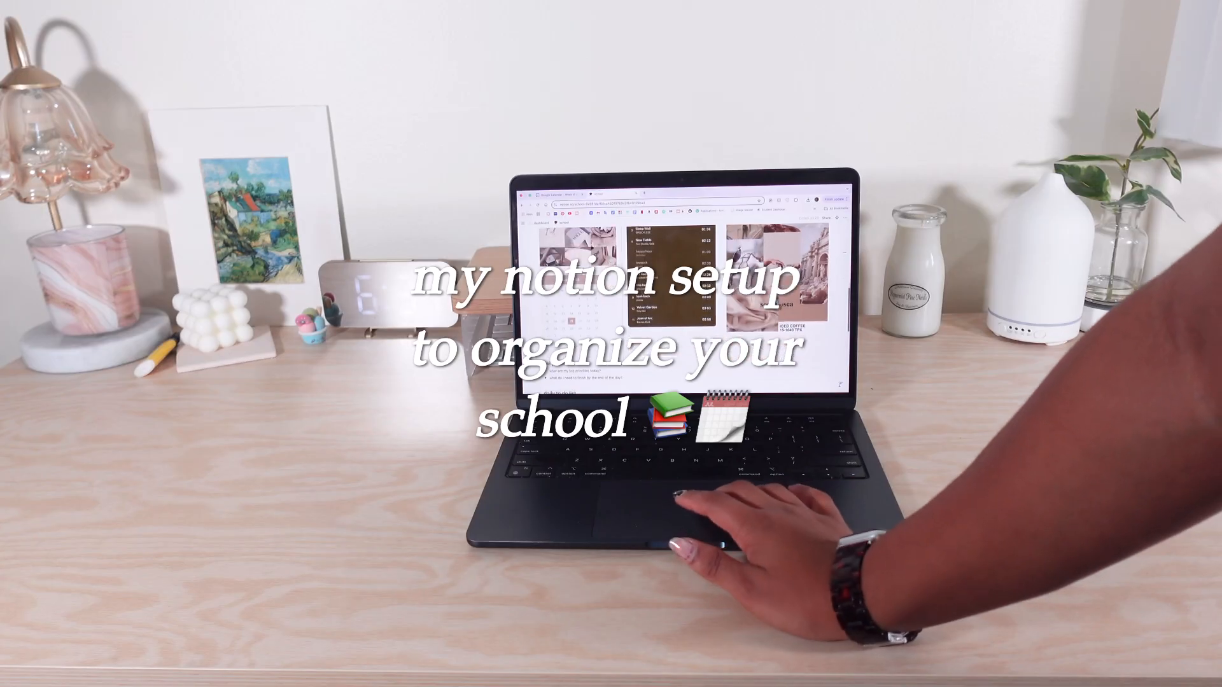
pyautogui.scroll(-3, 617, 334)
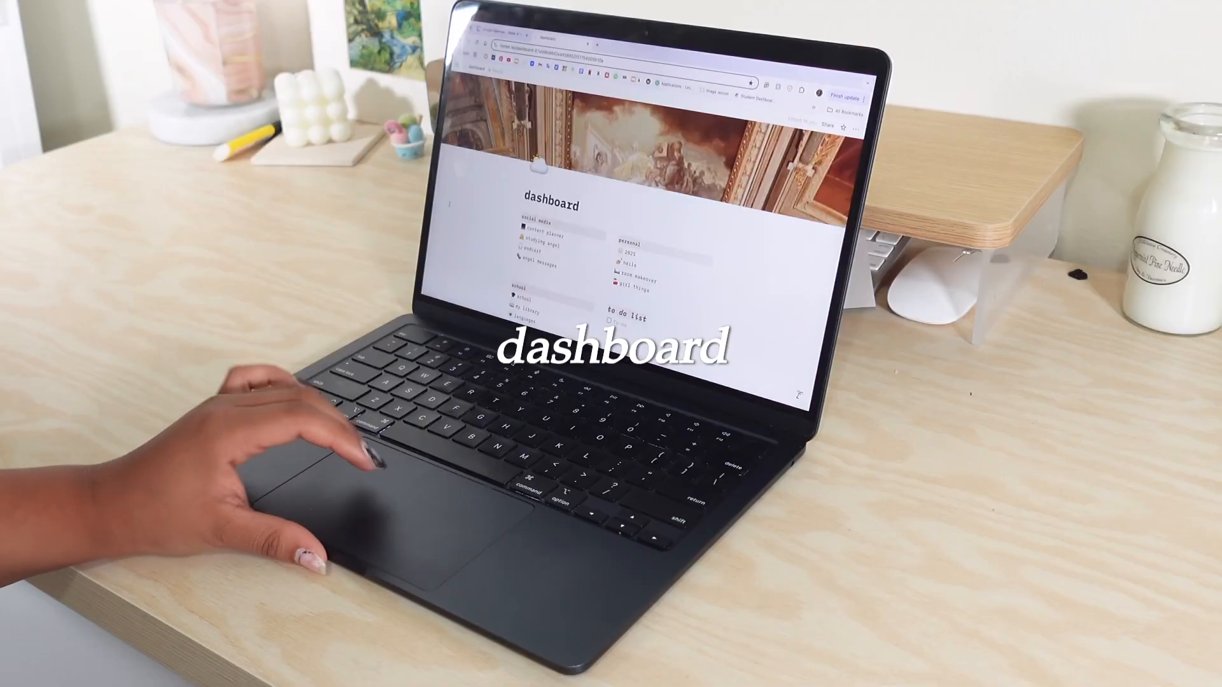
pyautogui.scroll(-5, 637, 223)
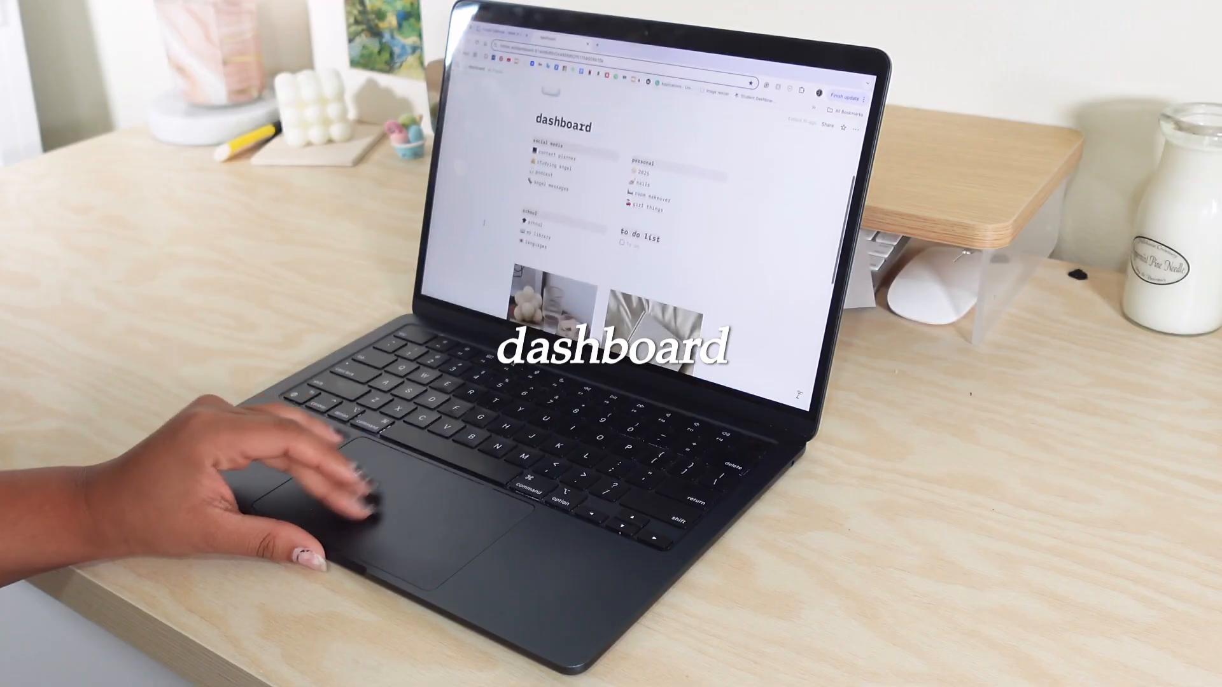
pyautogui.scroll(-4, 484, 222)
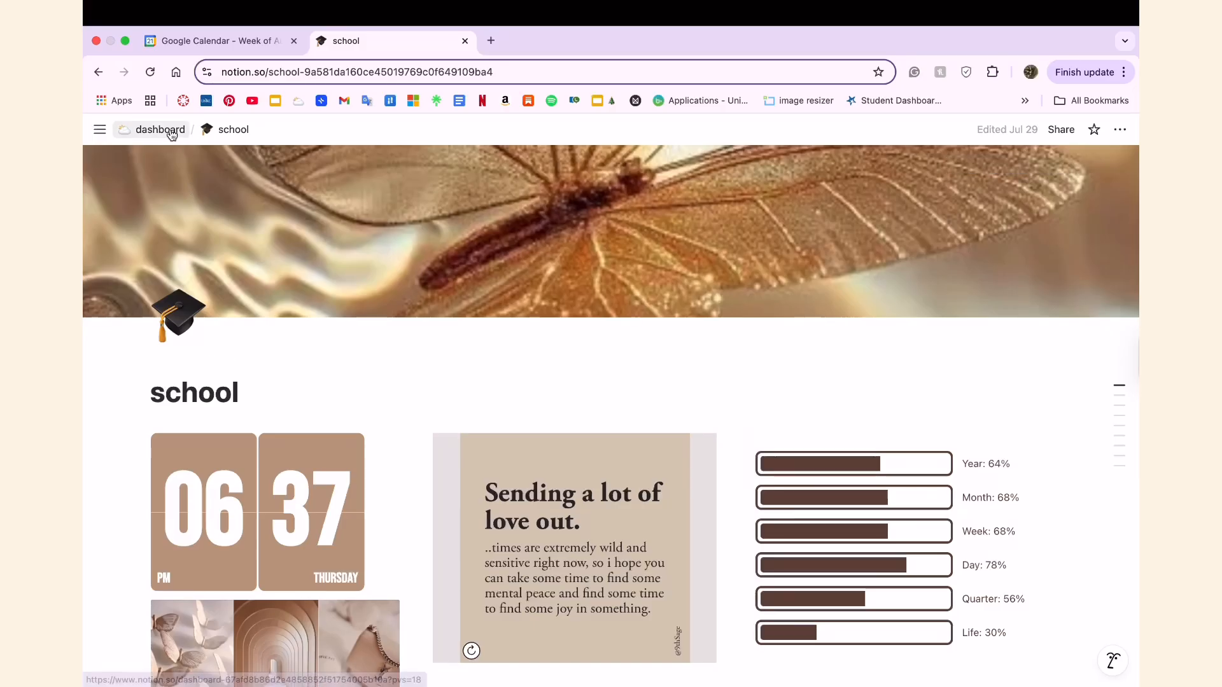
pyautogui.click(169, 128)
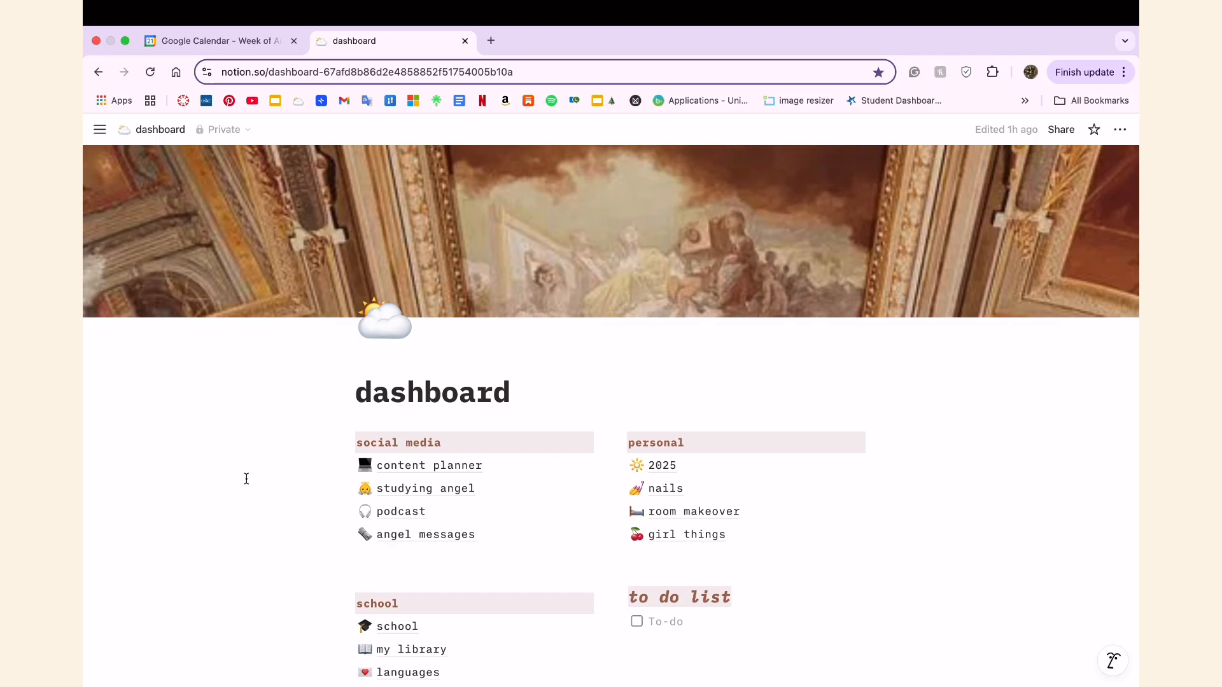
# Look over the whole dashboard page, including its link sections, to-do list, photos and 2025 goals.
pyautogui.scroll(-10, 249, 479)
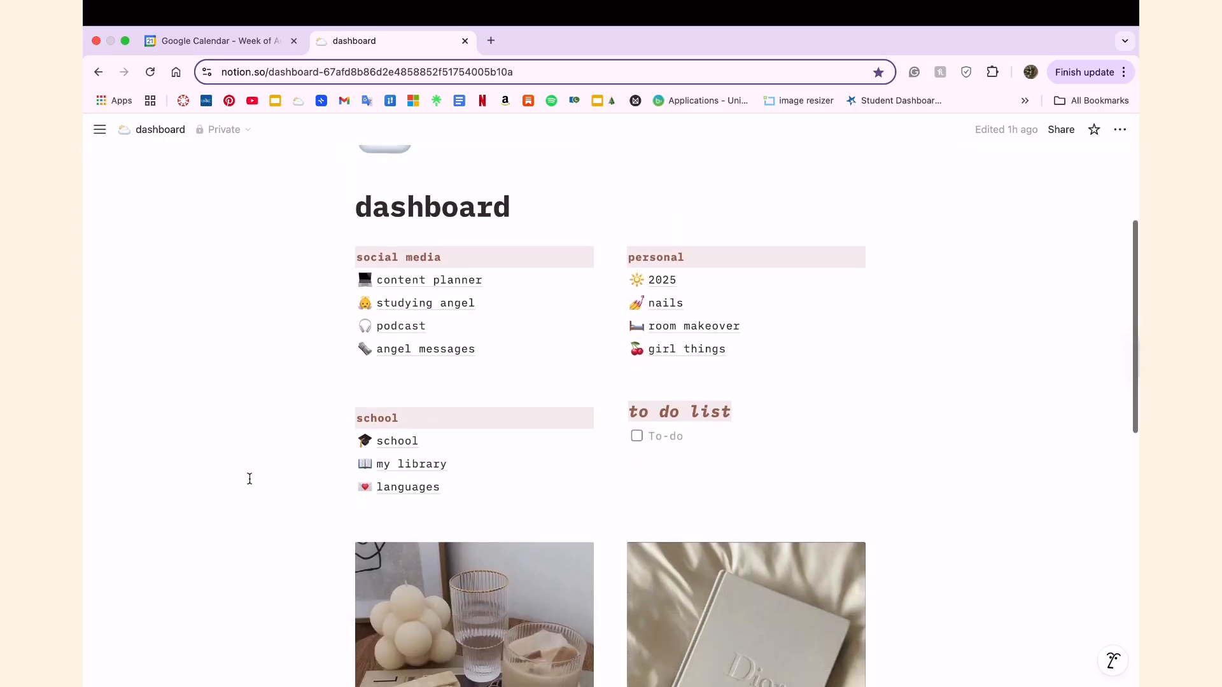
pyautogui.scroll(-1, 250, 478)
pyautogui.scroll(2, 250, 478)
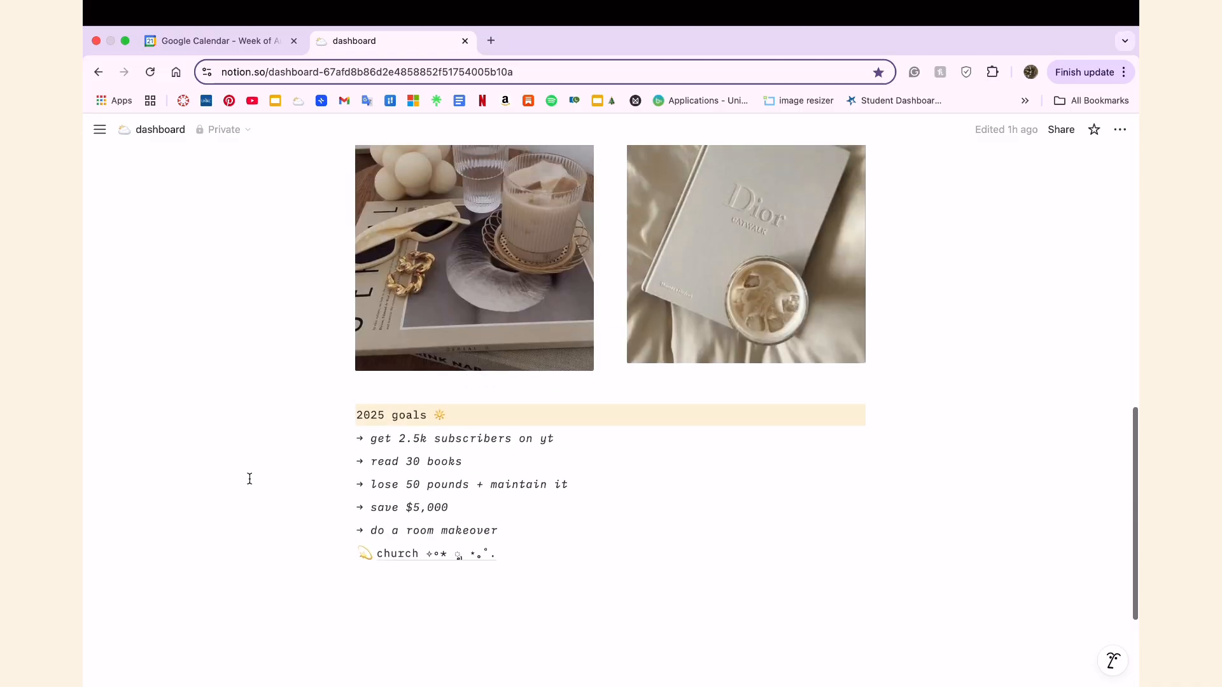
pyautogui.scroll(4, 249, 479)
pyautogui.hscroll(2, 250, 479)
pyautogui.hscroll(1, 249, 479)
pyautogui.scroll(10, 164, 327)
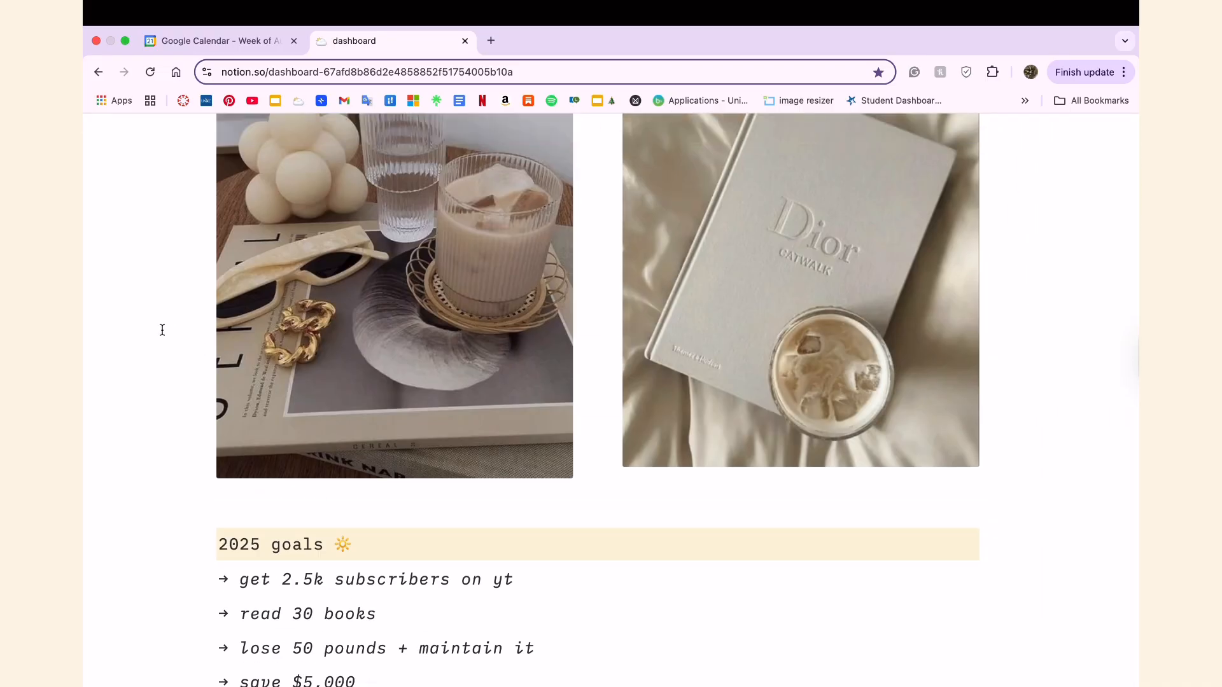
pyautogui.scroll(3, 163, 330)
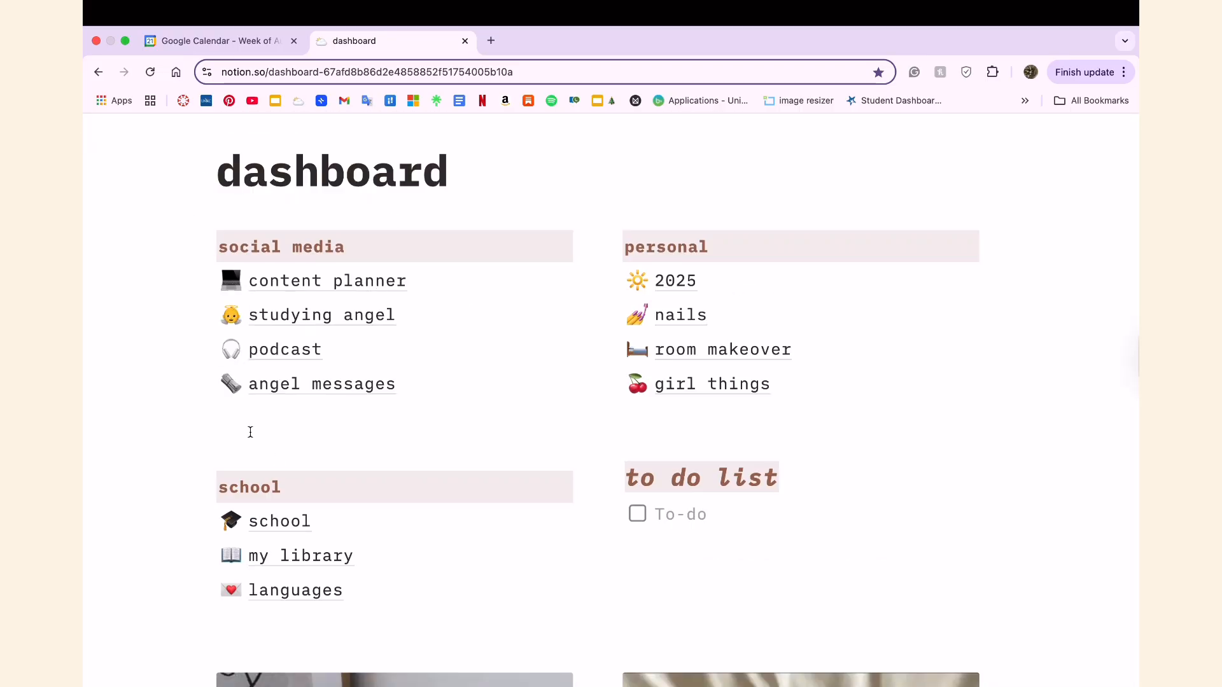
# Open the 2025 page from the personal section, look through its photo board, and return to the dashboard.
pyautogui.click(681, 280)
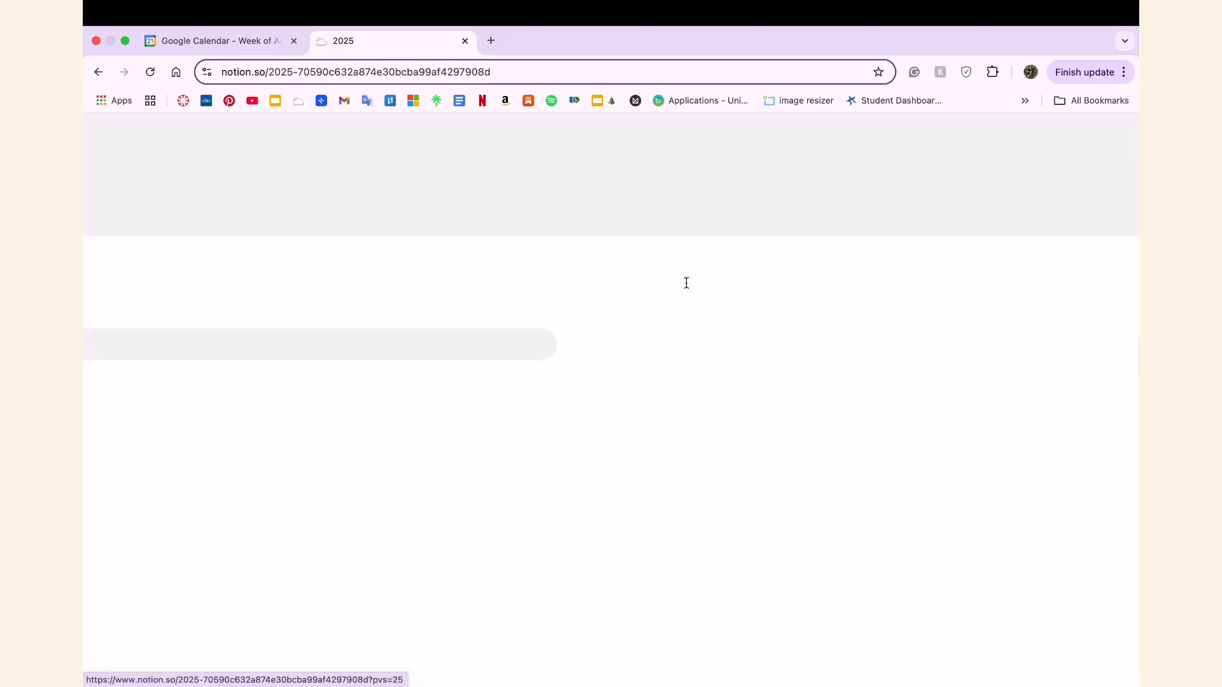
pyautogui.scroll(-5, 596, 462)
pyautogui.scroll(-15, 595, 462)
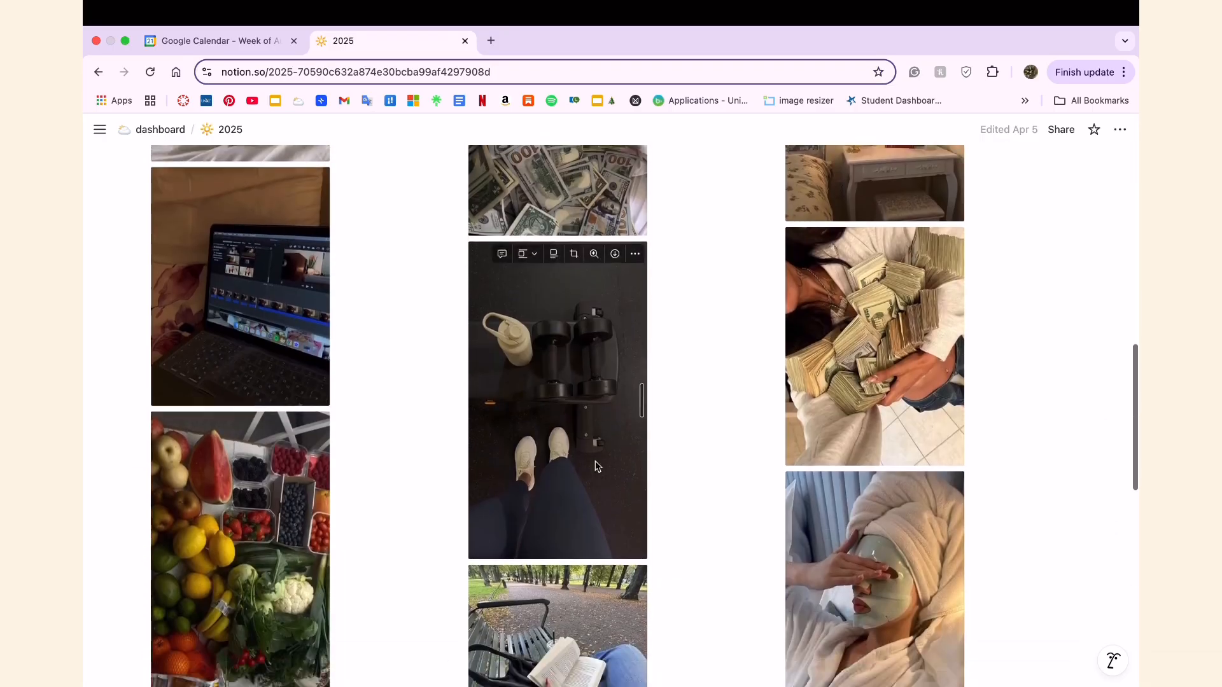
pyautogui.scroll(20, 596, 460)
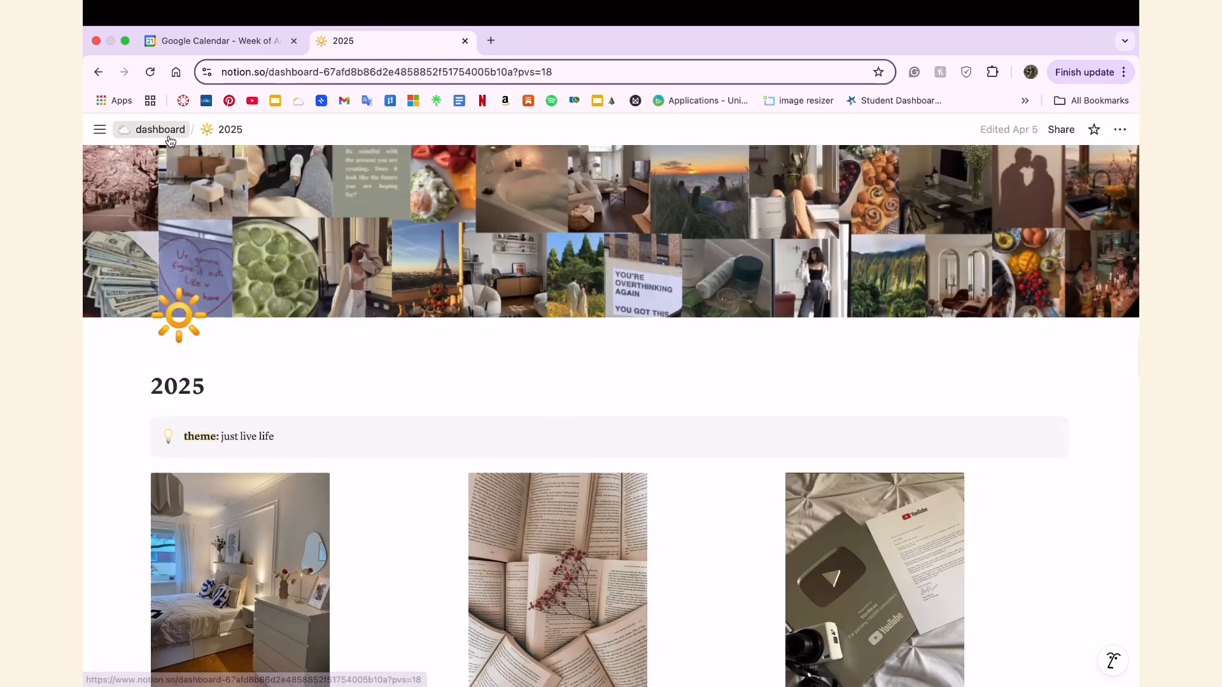
pyautogui.click(160, 129)
# View the nails table and the room makeover page from the personal section, ending back on the dashboard.
pyautogui.click(666, 487)
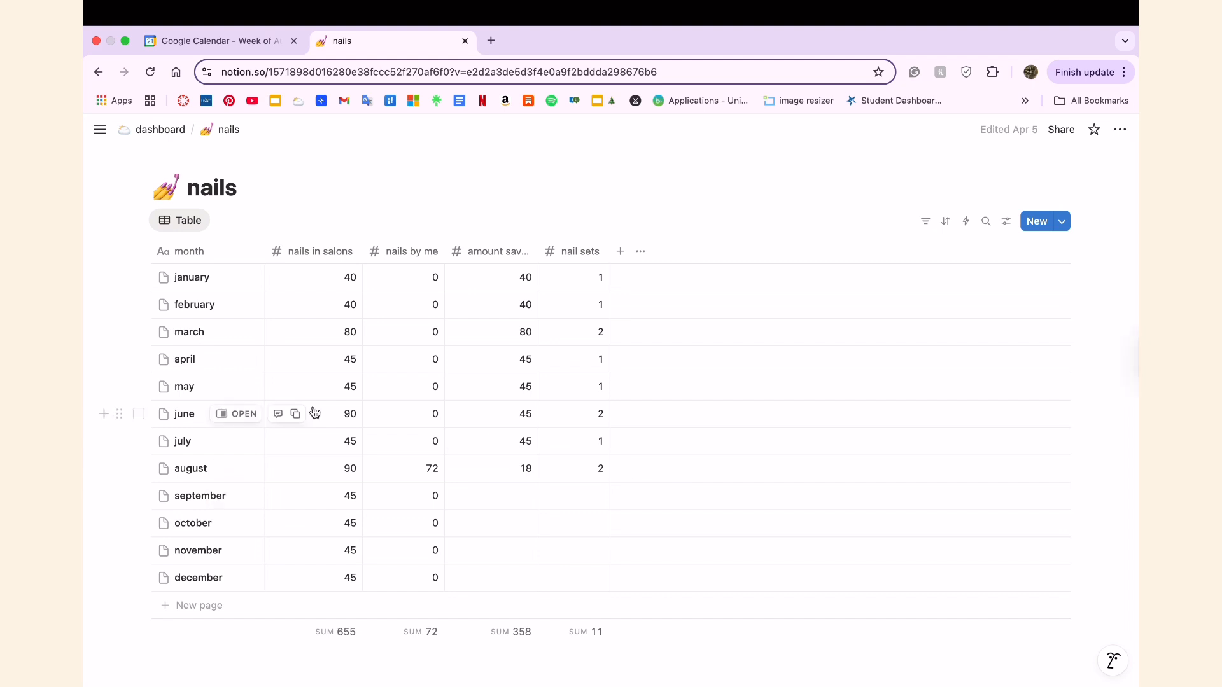
pyautogui.click(160, 129)
pyautogui.click(655, 512)
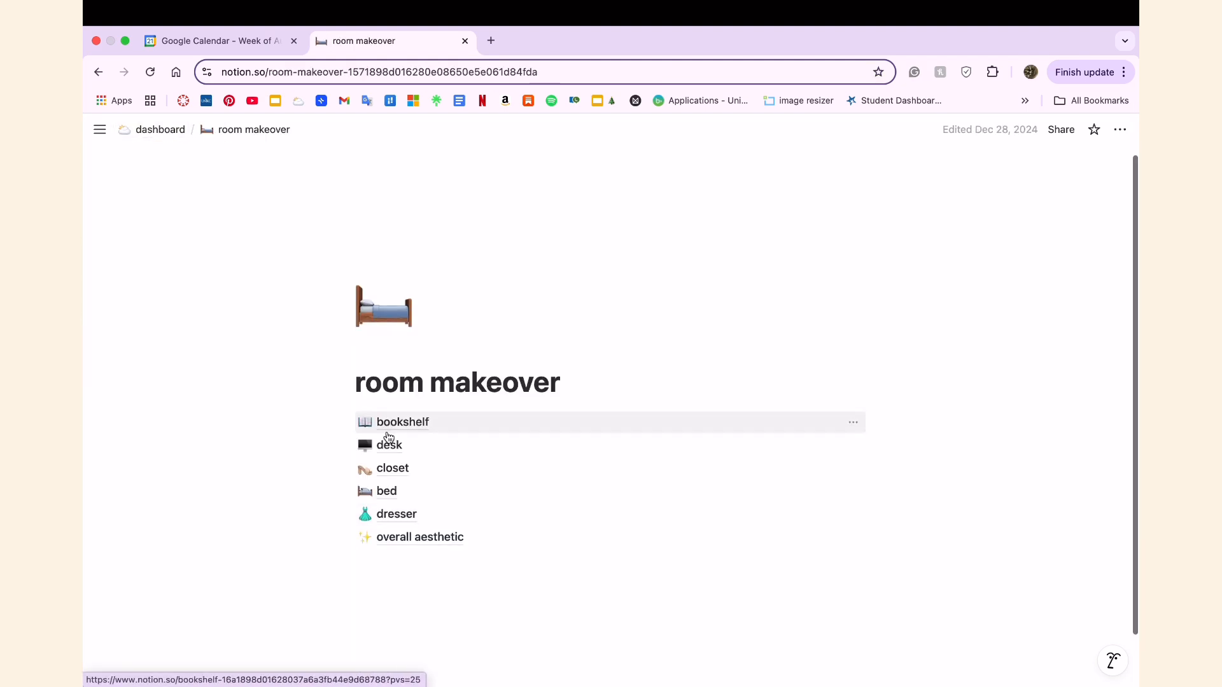
pyautogui.click(160, 129)
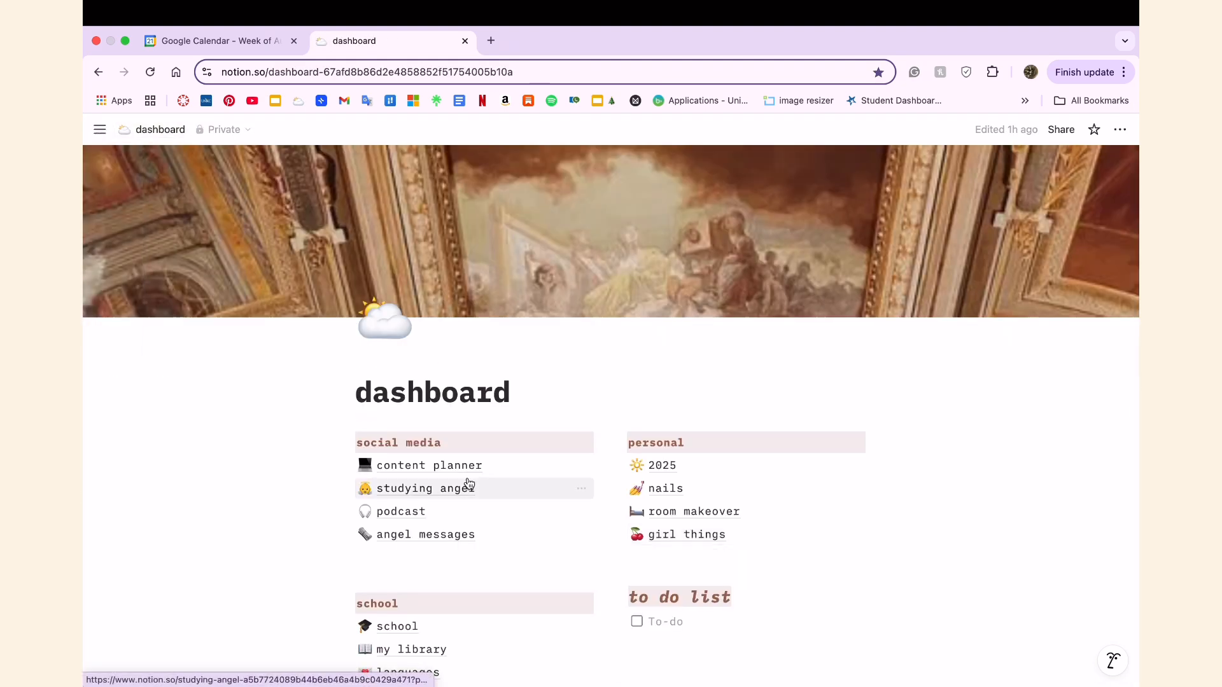
# Review the dashboard's 2025 goals and visit the church page listed beneath them, ending back on the dashboard.
pyautogui.scroll(-3, 642, 402)
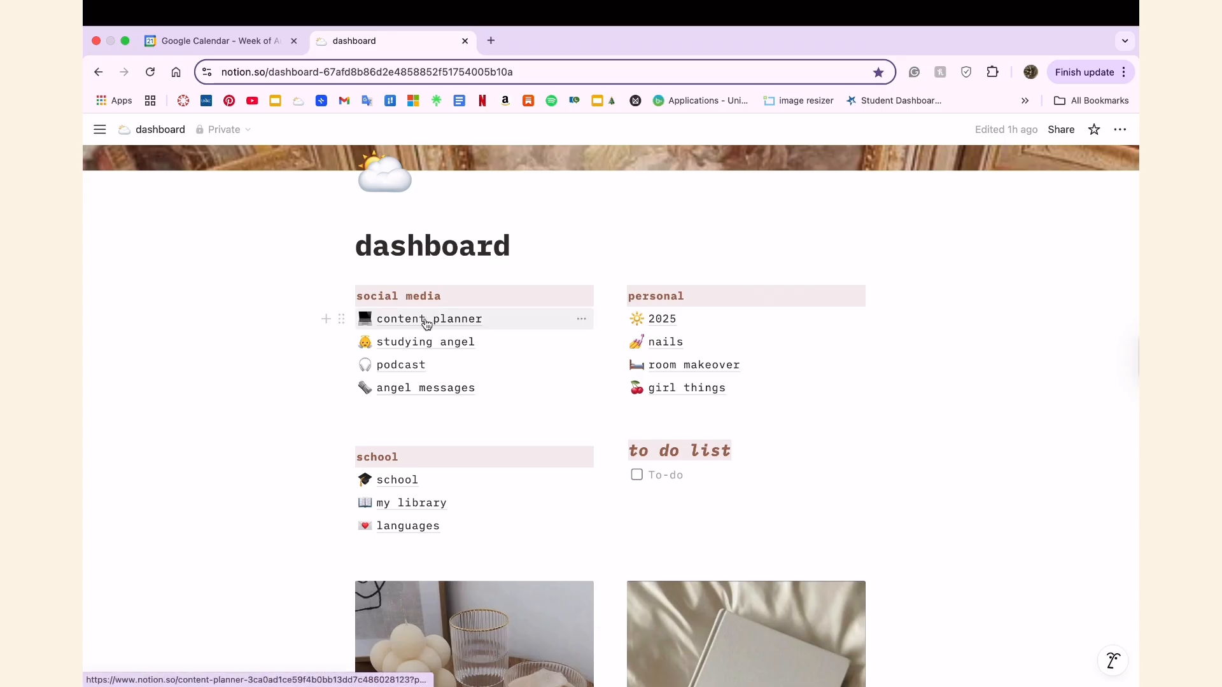
pyautogui.moveTo(427, 323)
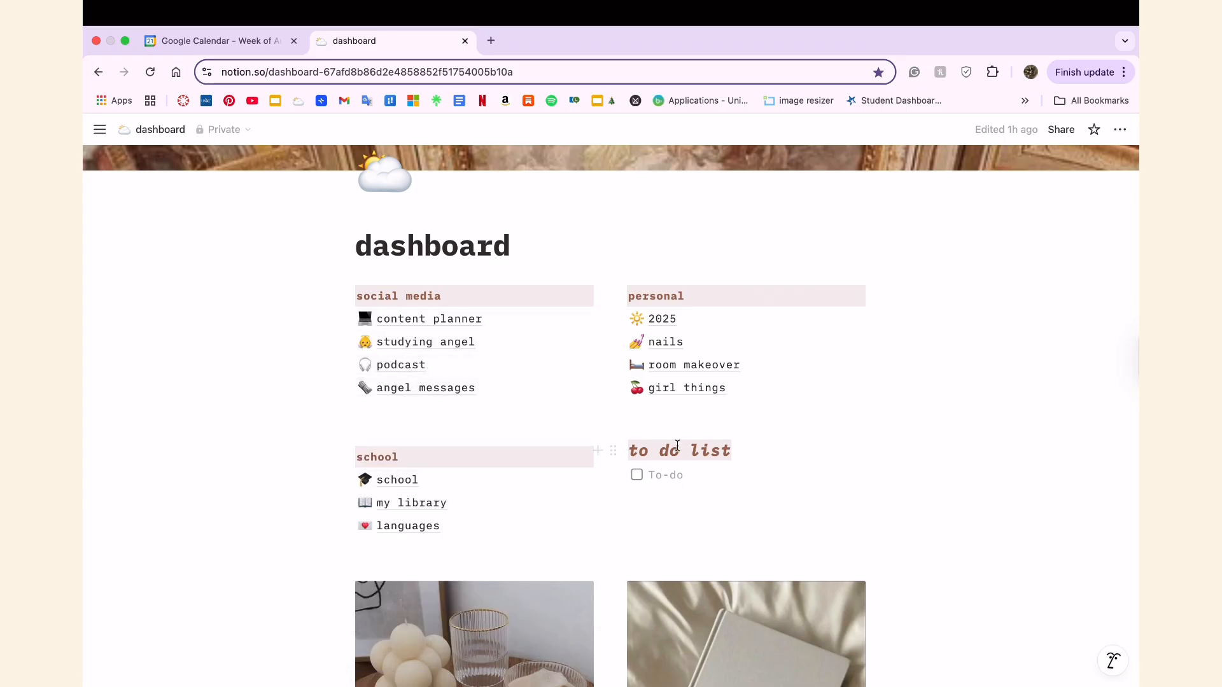
pyautogui.scroll(-10, 677, 445)
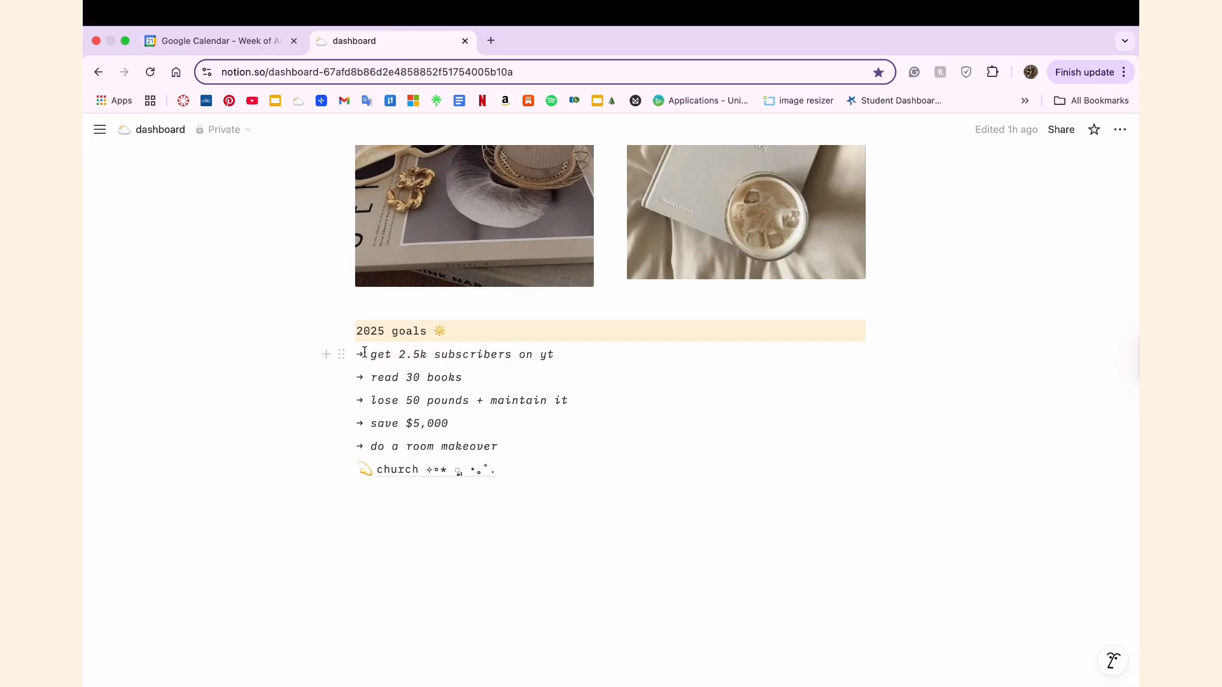
pyautogui.moveTo(359, 350); pyautogui.dragTo(497, 422)
pyautogui.click(475, 472)
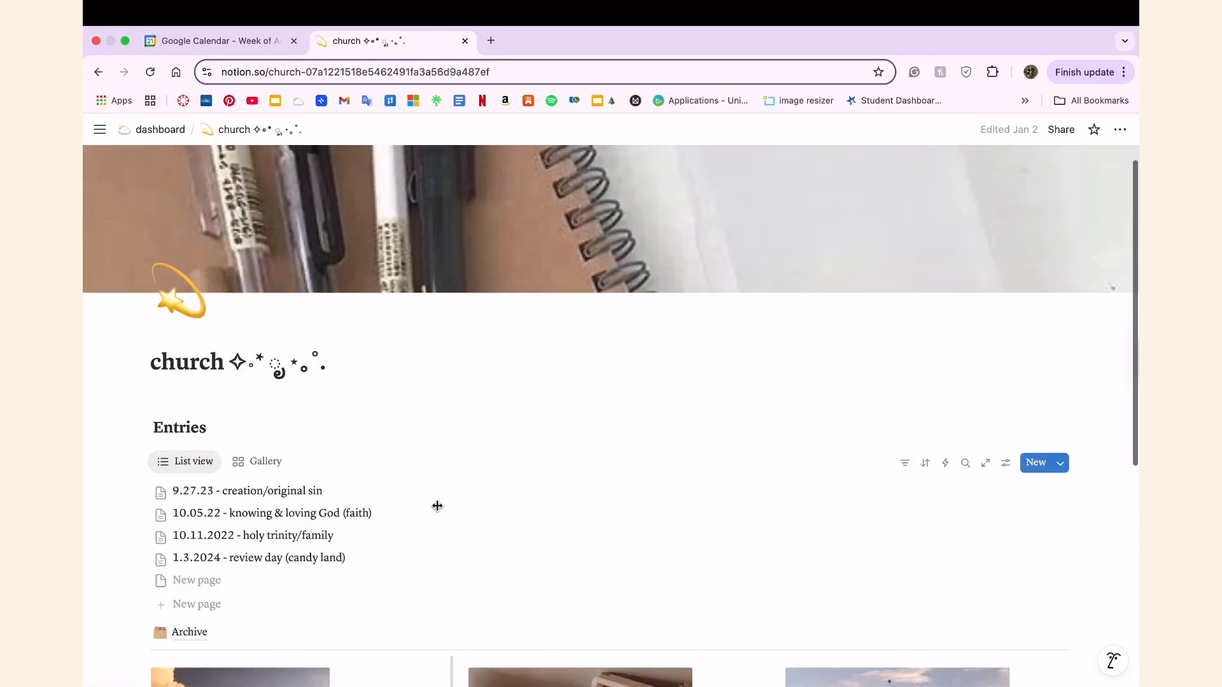
pyautogui.click(161, 129)
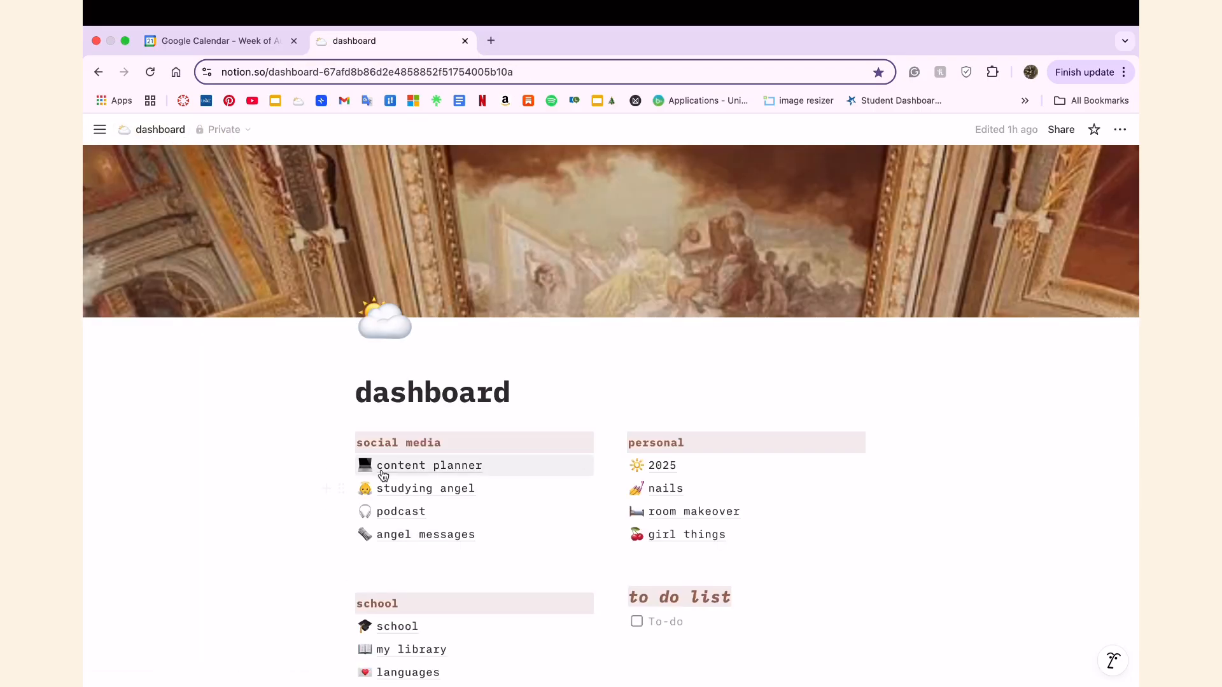
# Open the Turkish vocabulary table from the languages page and look through all its words, meanings, tags and dates.
pyautogui.scroll(-3, 267, 491)
pyautogui.moveTo(396, 486)
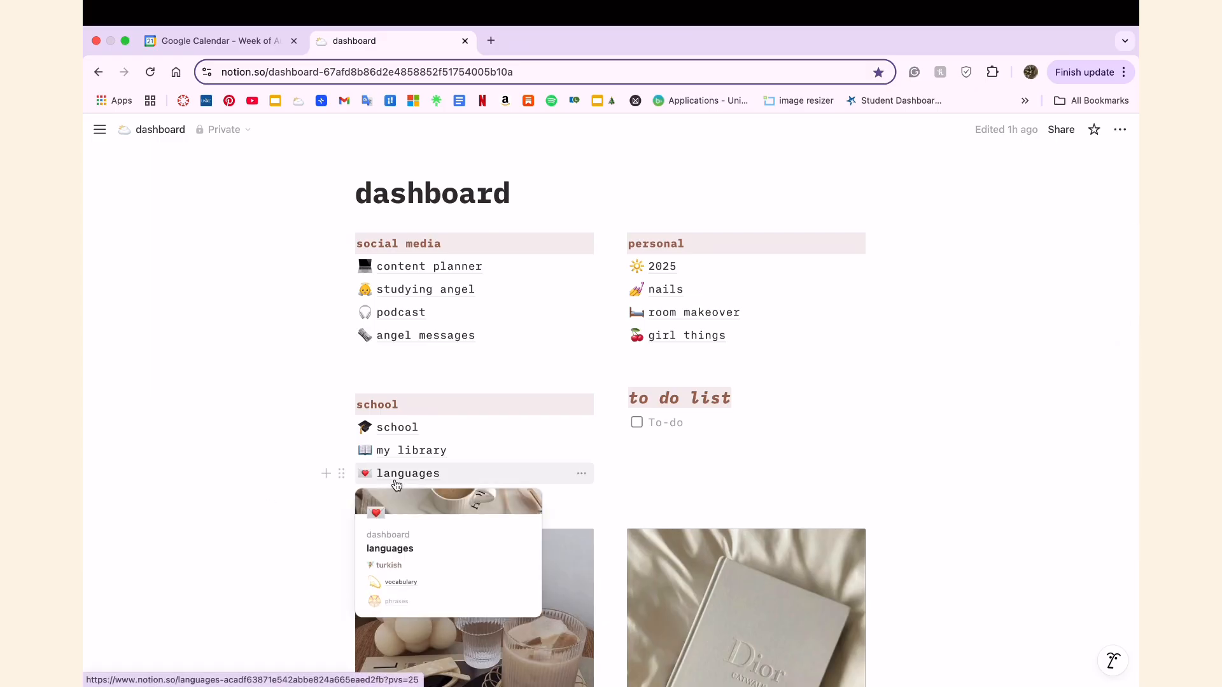
pyautogui.click(397, 486)
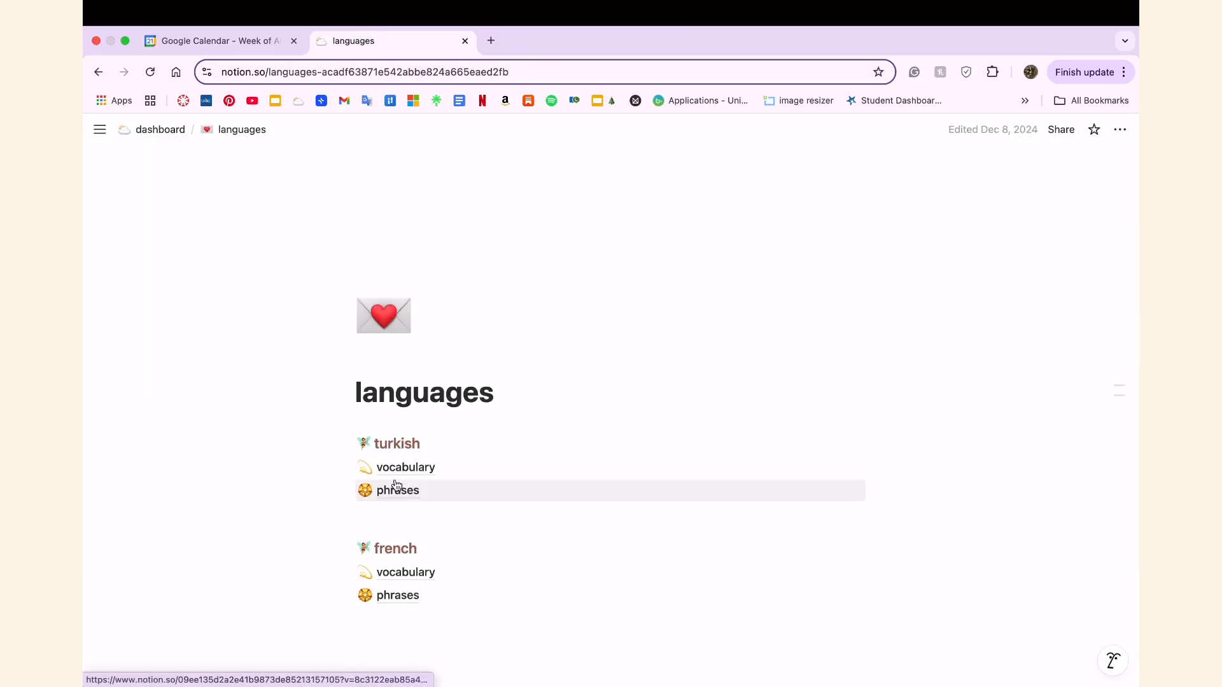
pyautogui.click(407, 467)
pyautogui.scroll(-1, 228, 283)
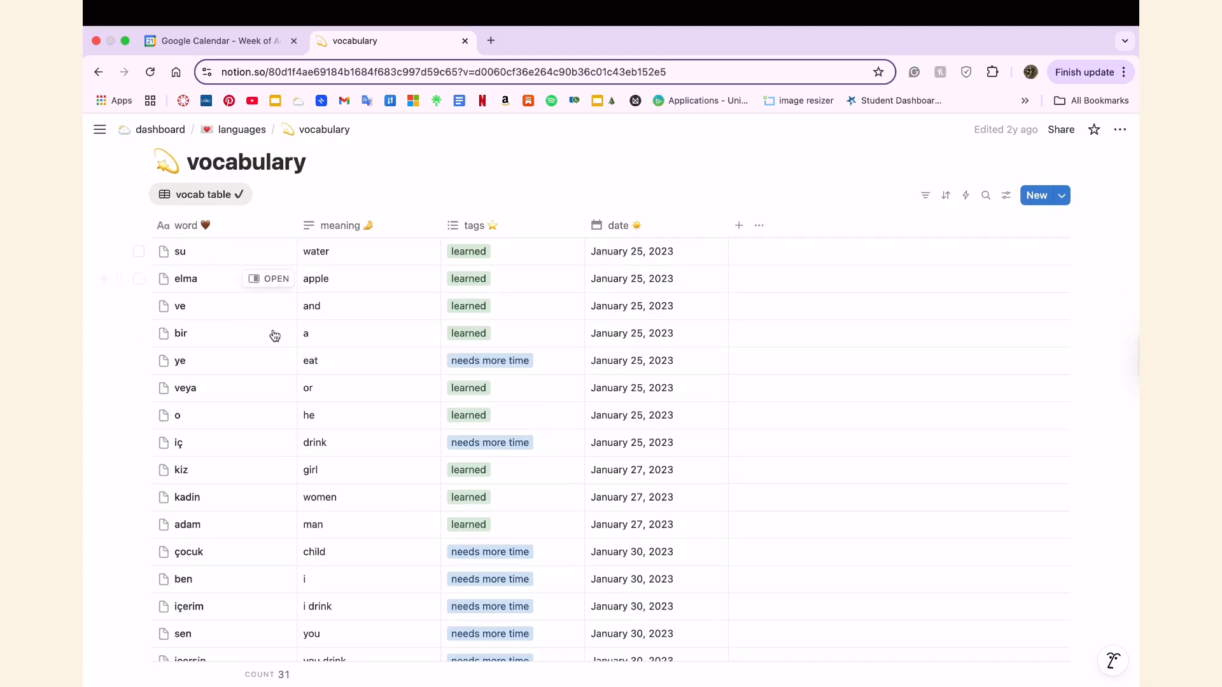
pyautogui.scroll(-4, 307, 405)
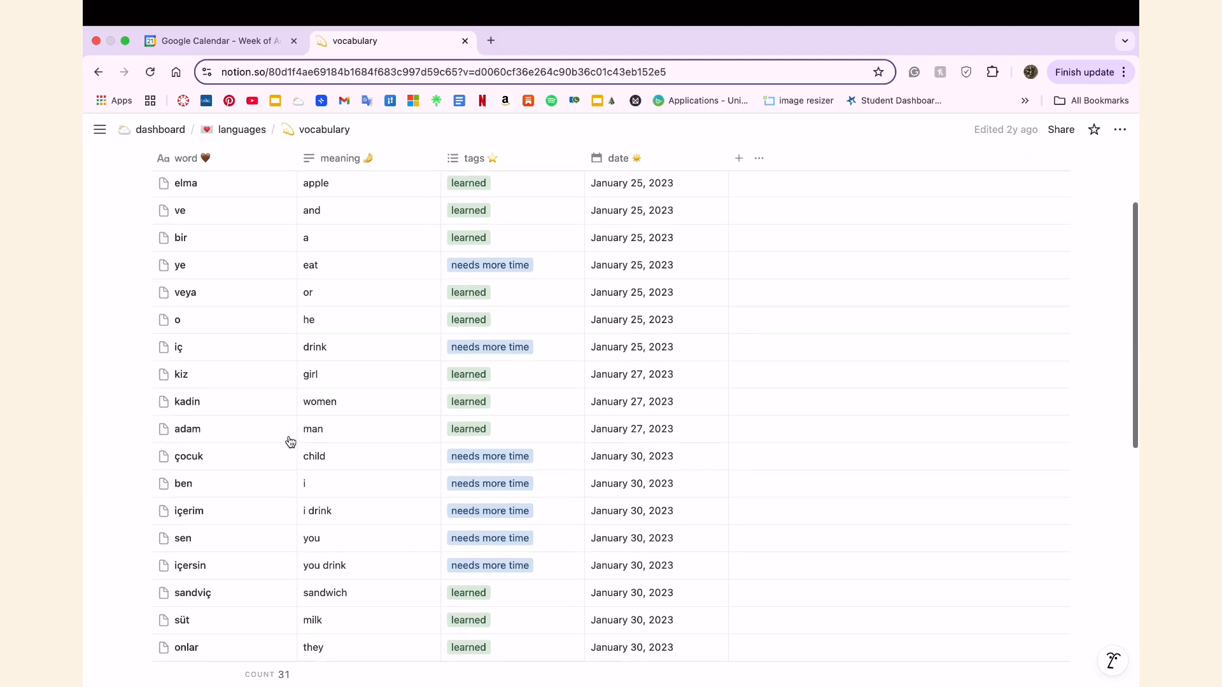
pyautogui.scroll(-6, 290, 442)
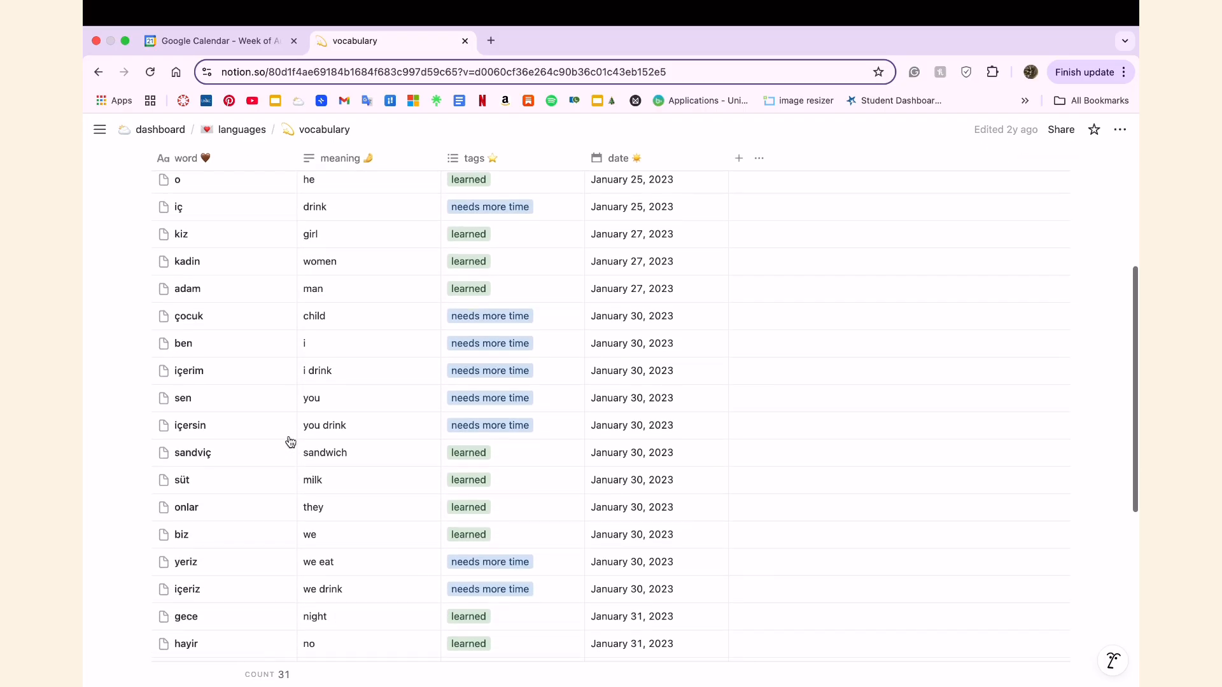
pyautogui.scroll(-4, 291, 442)
pyautogui.scroll(-6, 290, 442)
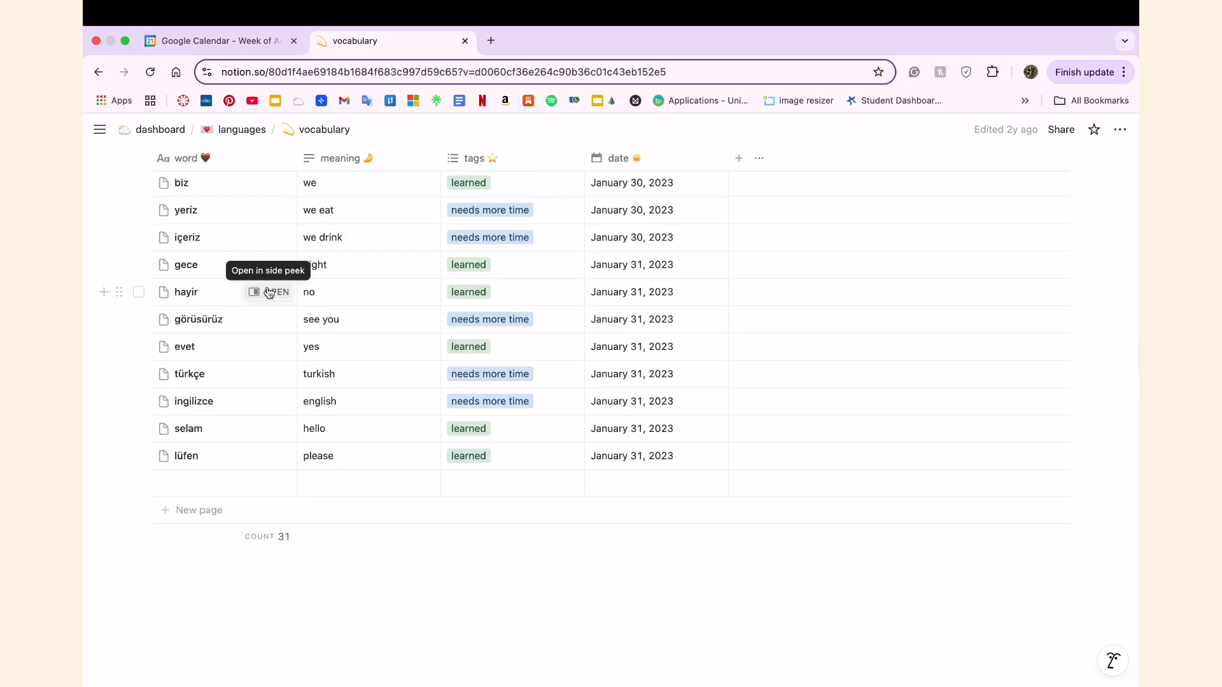
pyautogui.scroll(15, 268, 293)
# Return to the languages page and look through the Turkish phrases table.
pyautogui.click(240, 128)
pyautogui.click(399, 492)
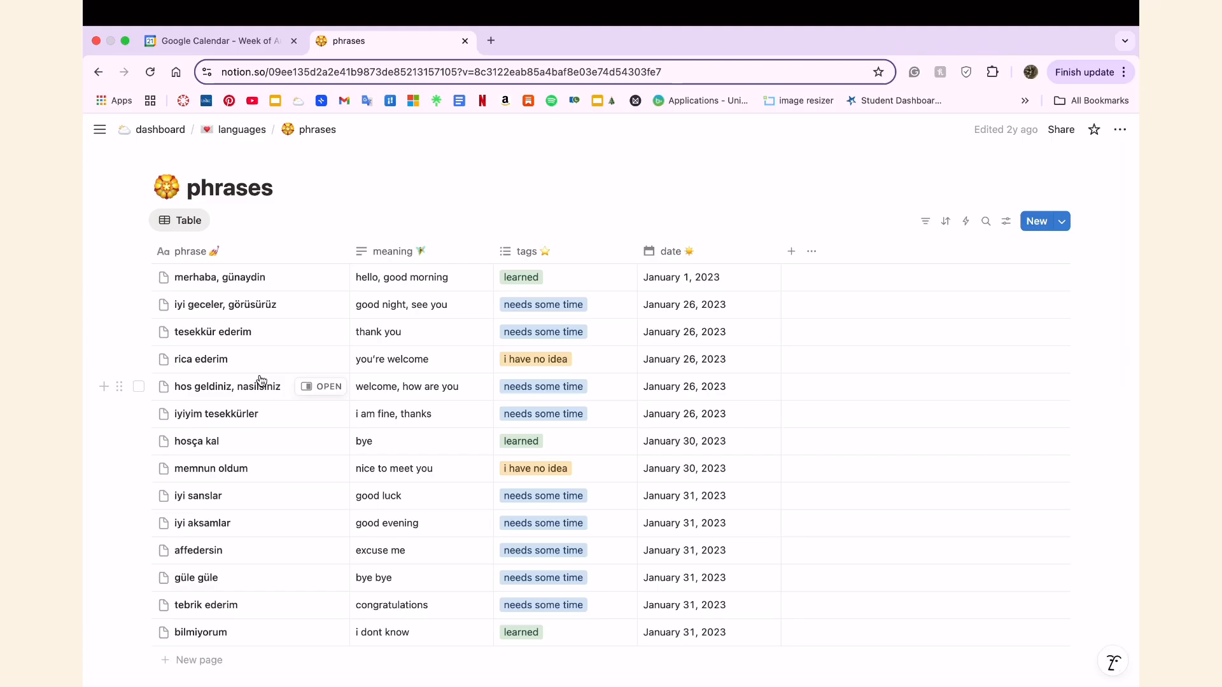
pyautogui.scroll(-4, 261, 381)
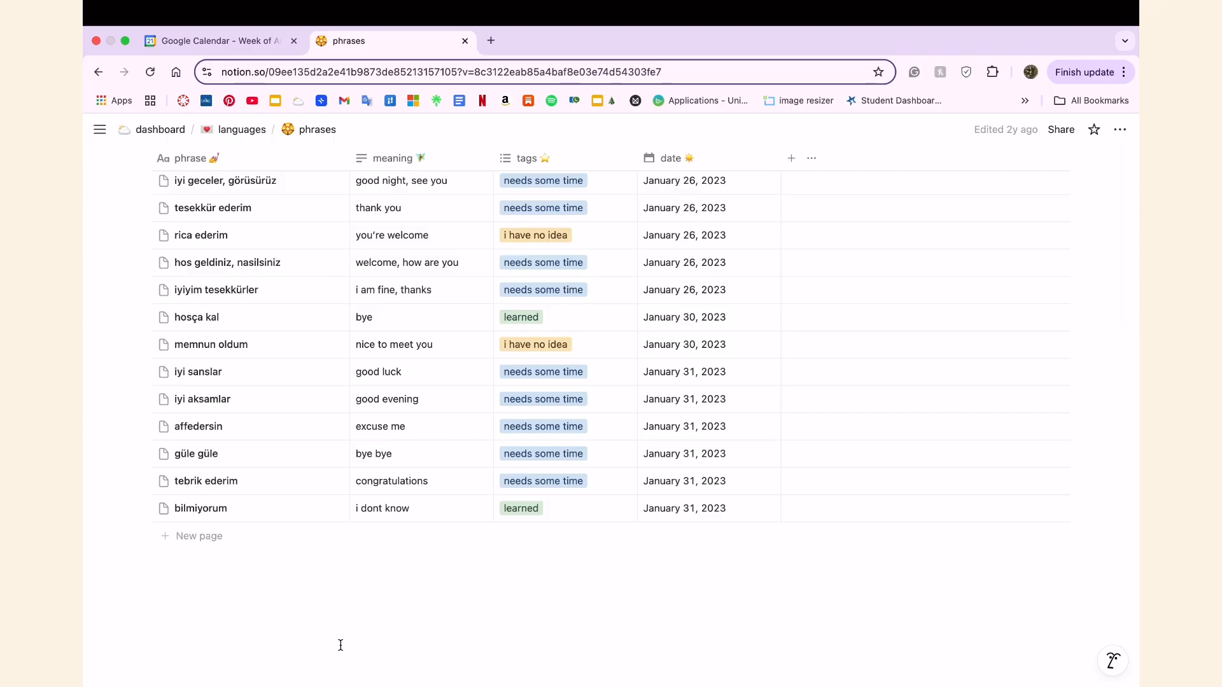
pyautogui.scroll(4, 299, 382)
# Go back to the languages page and view the French vocabulary and French phrases pages.
pyautogui.click(242, 129)
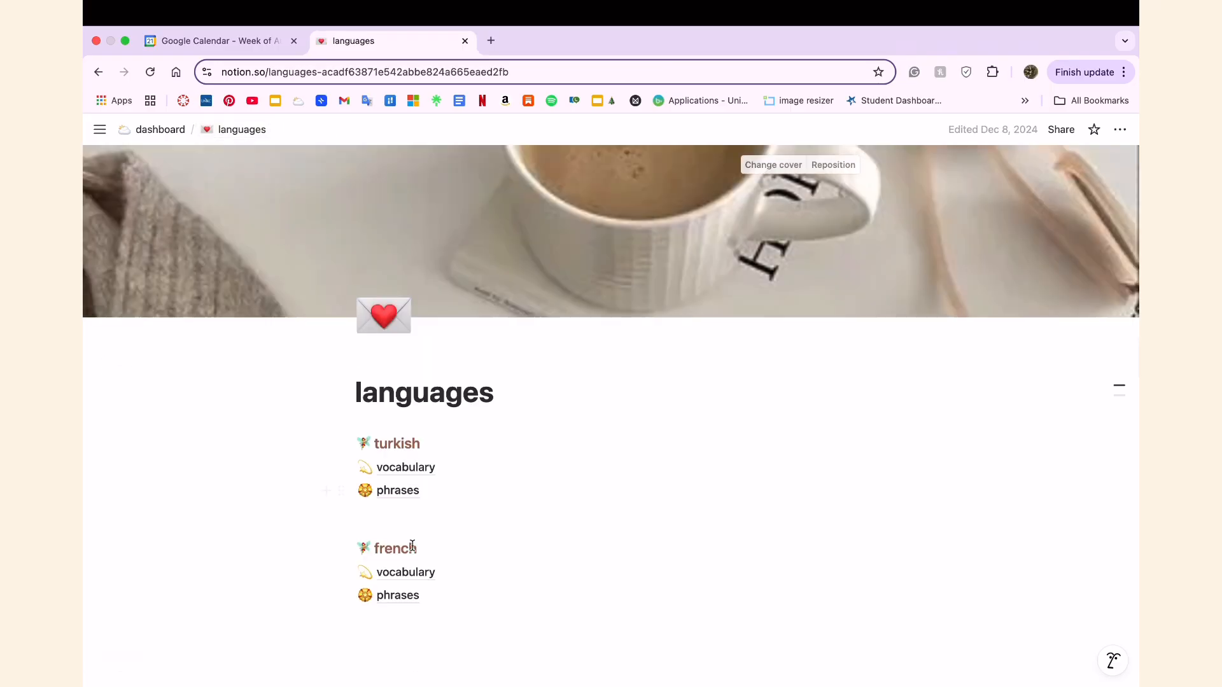
pyautogui.click(395, 573)
pyautogui.click(244, 135)
pyautogui.click(398, 593)
# Open my library from the dashboard's school section and look through its book table and sidebar.
pyautogui.click(170, 131)
pyautogui.scroll(-1, 391, 493)
pyautogui.click(408, 472)
pyautogui.scroll(-7, 518, 573)
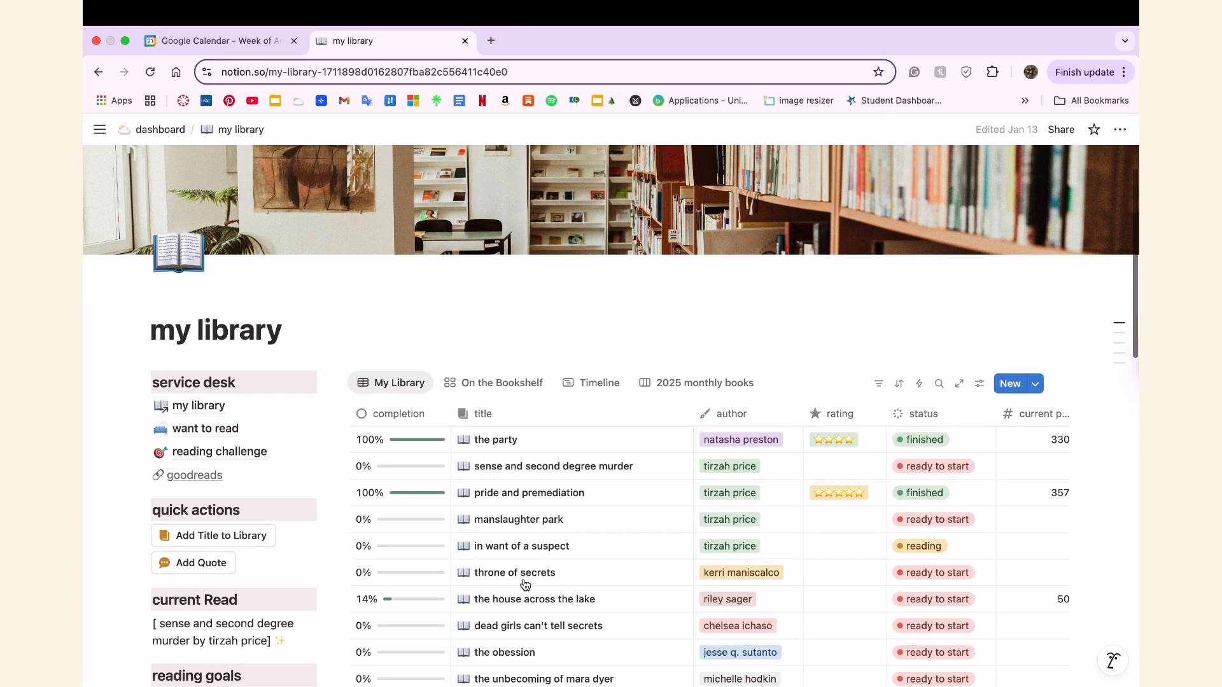
pyautogui.hscroll(3, 521, 525)
pyautogui.hscroll(-3, 521, 525)
pyautogui.scroll(-10, 518, 518)
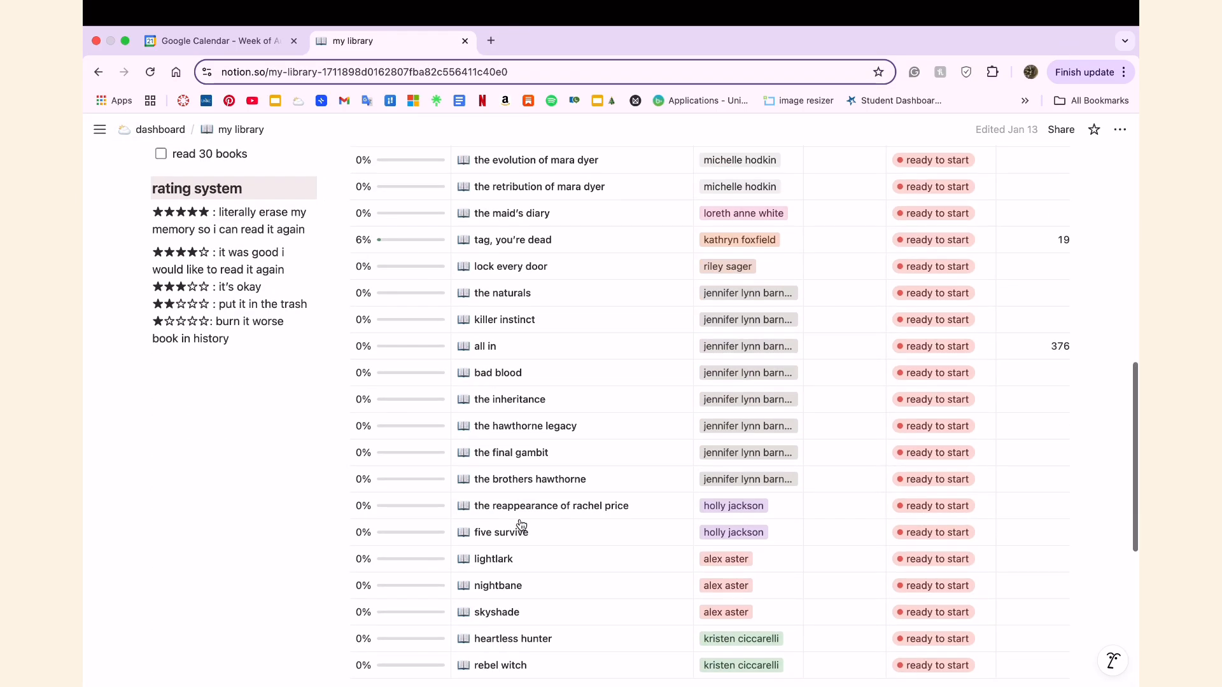
pyautogui.scroll(10, 518, 519)
pyautogui.scroll(2, 521, 525)
# Open the want to read page from the library's service desk and look over its saved Goodreads books.
pyautogui.click(206, 259)
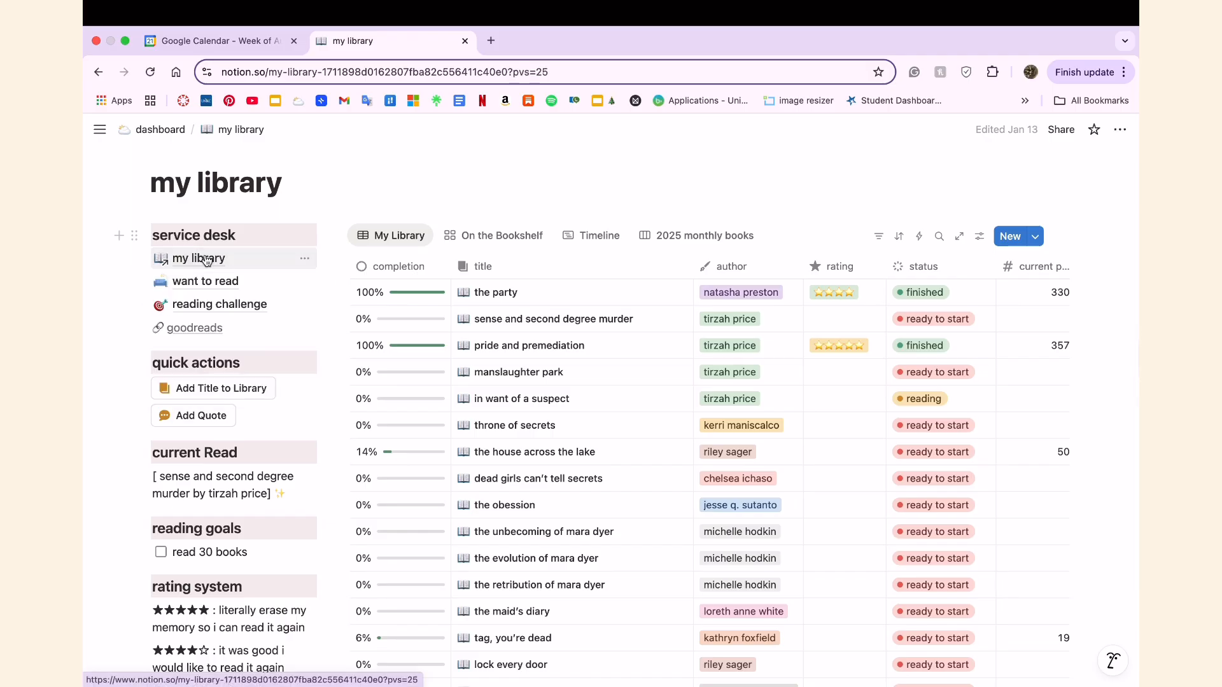
pyautogui.click(205, 281)
pyautogui.scroll(-5, 375, 491)
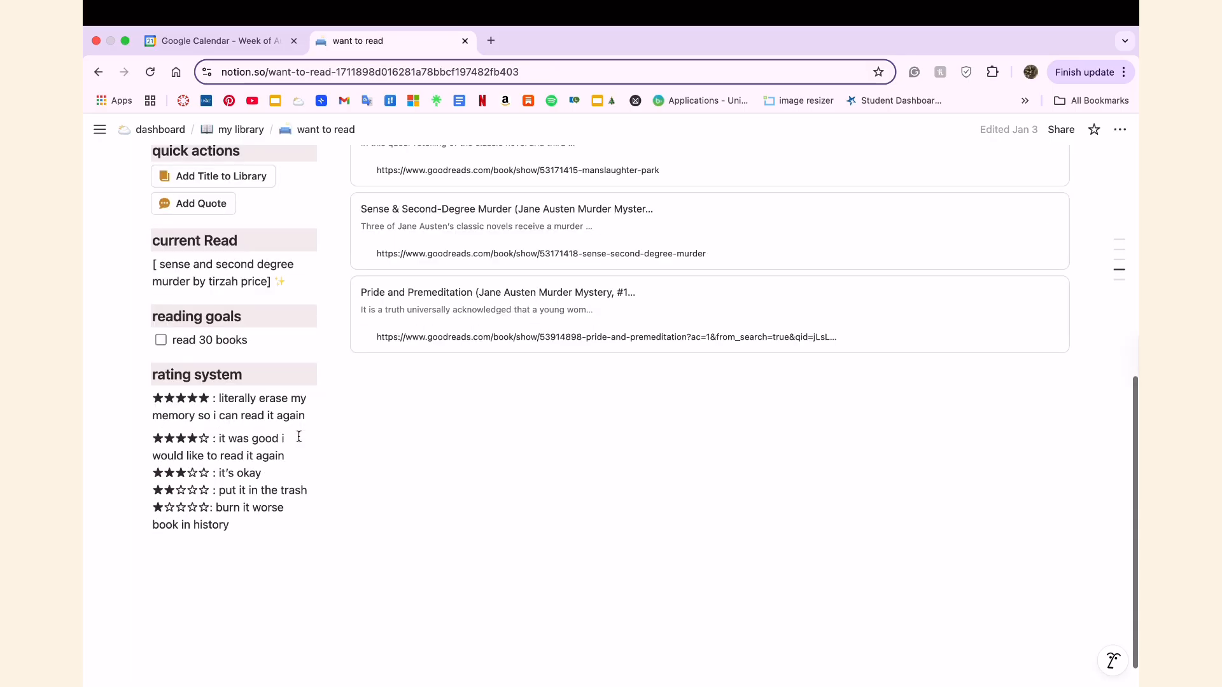
pyautogui.scroll(5, 375, 491)
pyautogui.scroll(-3, 369, 497)
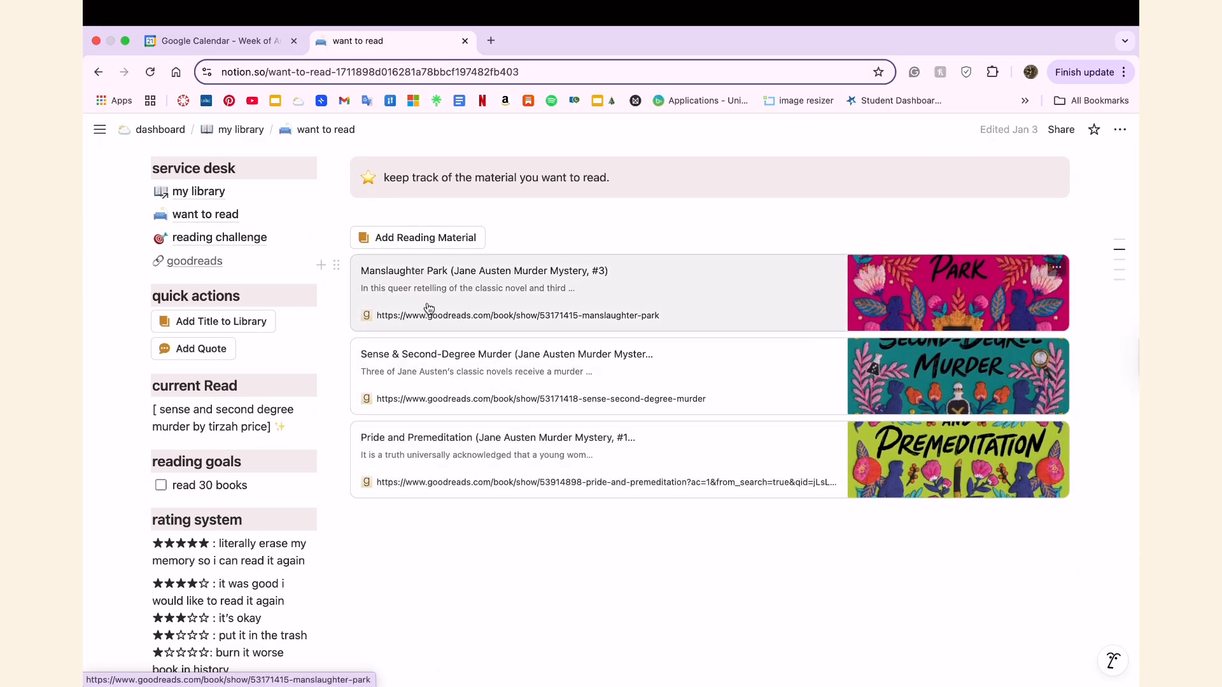
# View the reading challenge page from the service desk and return to the my library page.
pyautogui.click(205, 237)
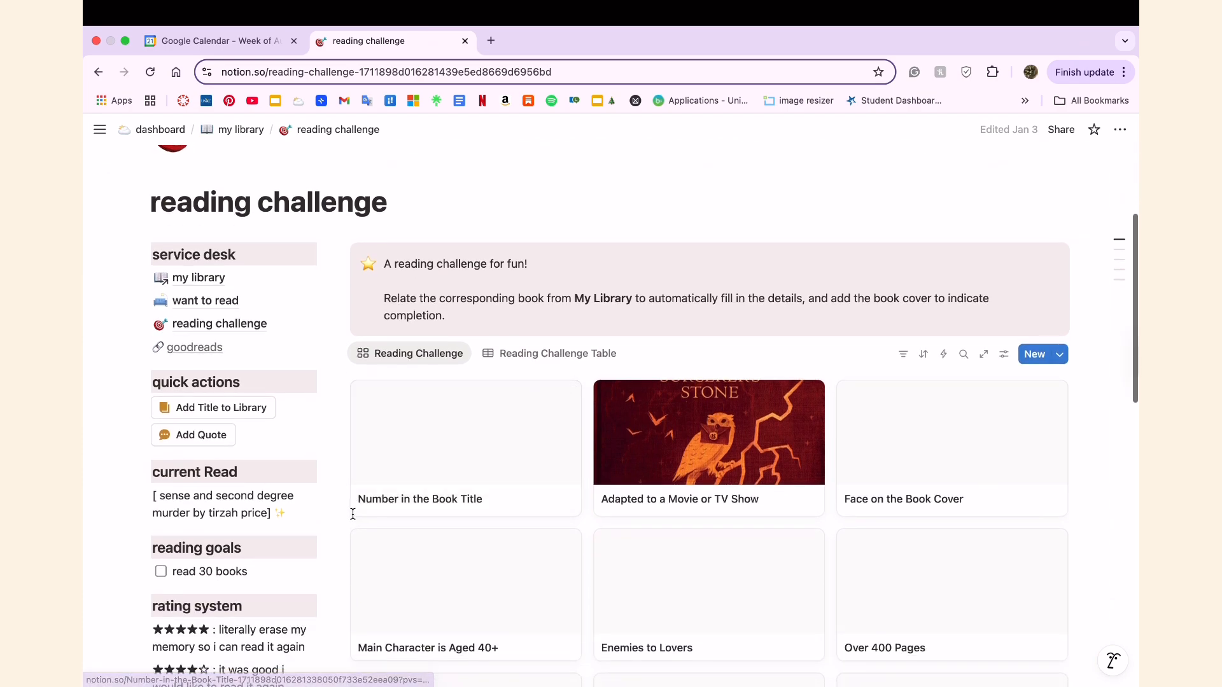
pyautogui.click(181, 277)
pyautogui.scroll(-10, 337, 506)
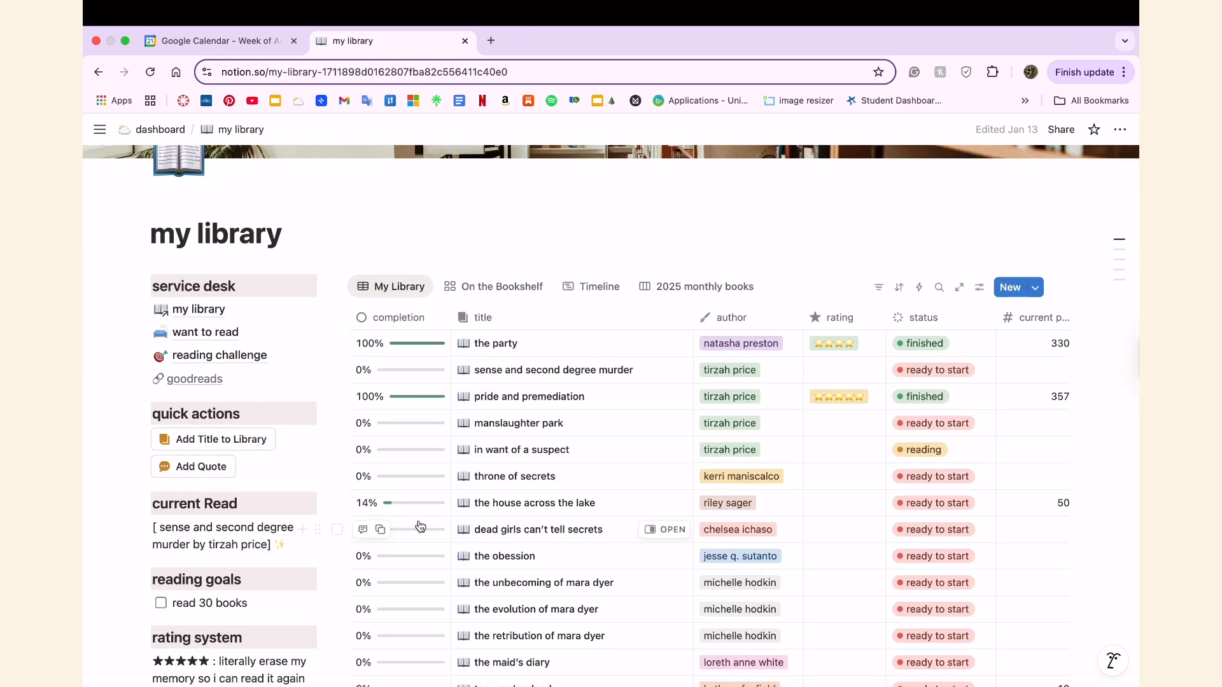
# Look through the columns of the my library book table, including total pages and month finished, and return to the dashboard.
pyautogui.scroll(5, 421, 525)
pyautogui.hscroll(3, 407, 544)
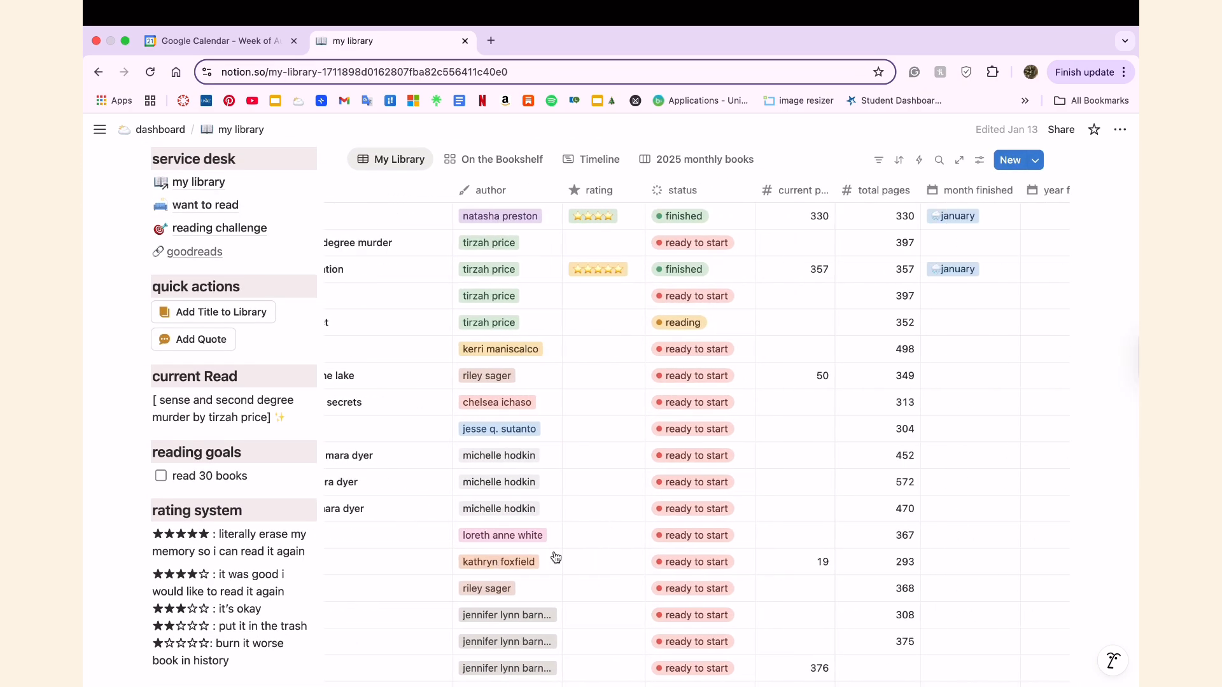
pyautogui.scroll(2, 556, 558)
pyautogui.hscroll(-2, 556, 557)
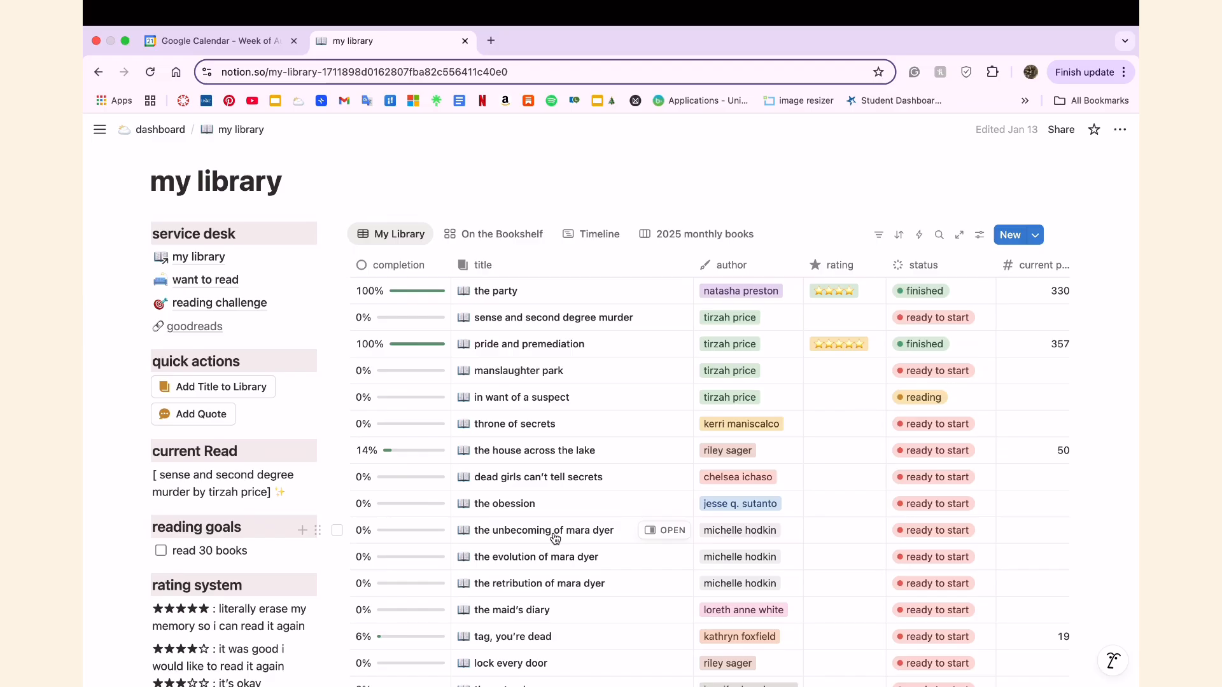
pyautogui.scroll(5, 349, 305)
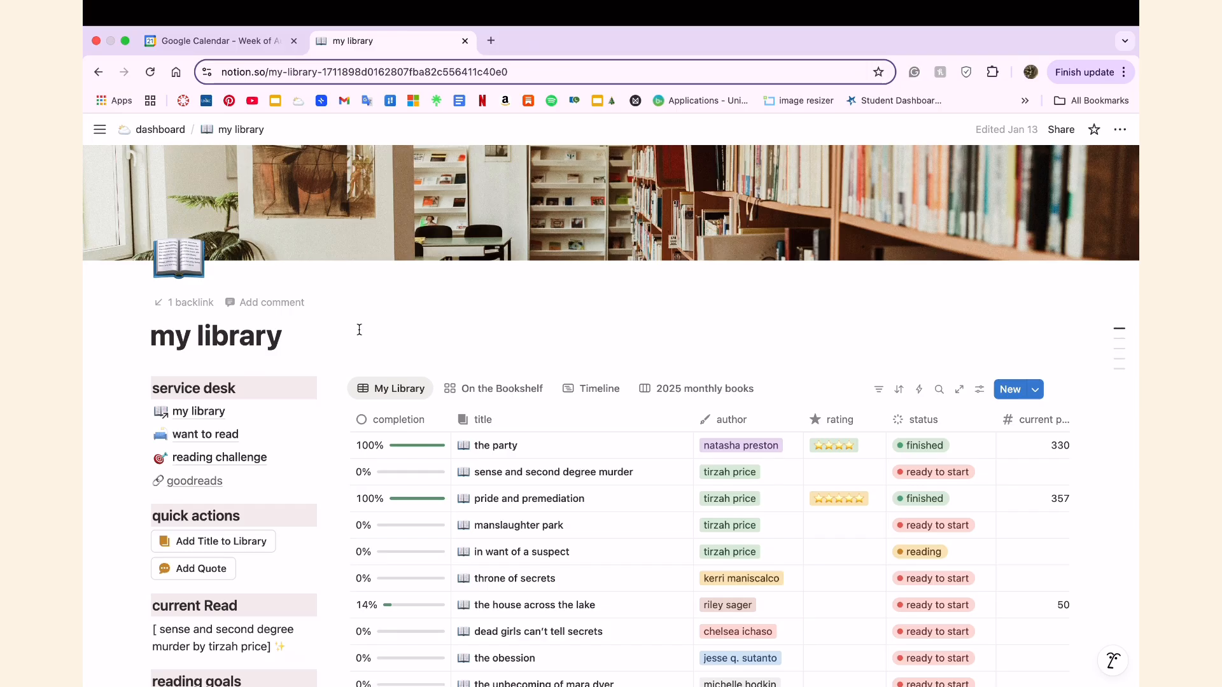
pyautogui.click(158, 133)
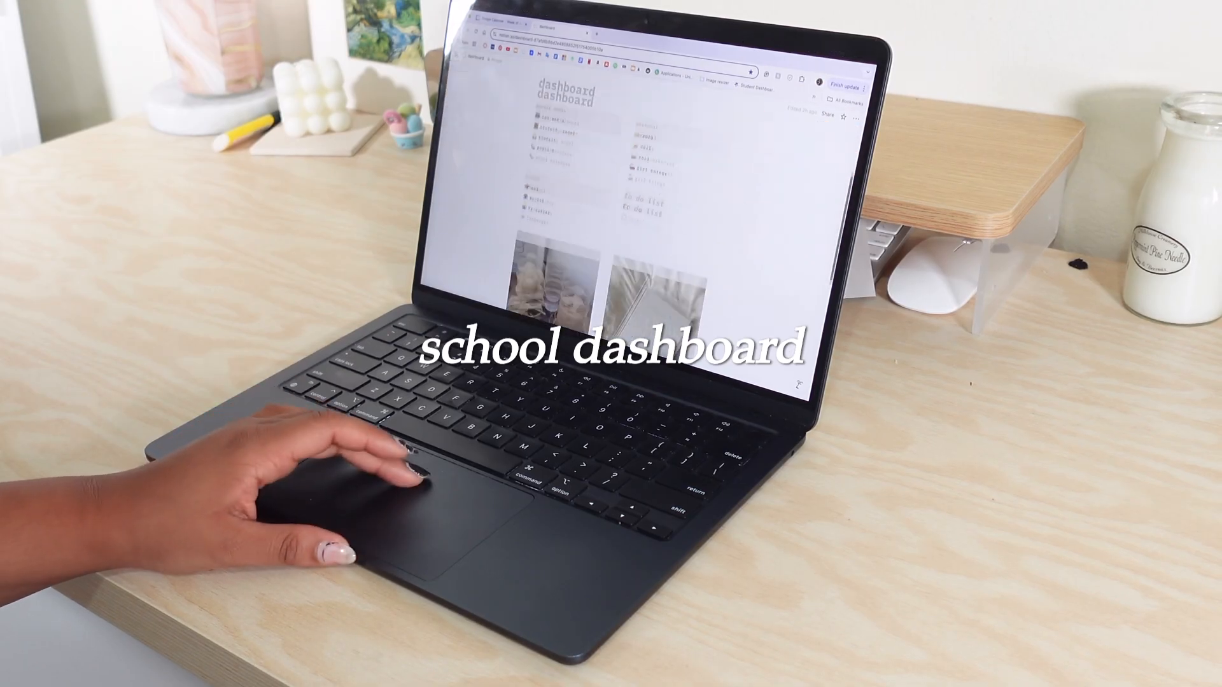
# Open the school page from the dashboard's school section and view its widgets.
pyautogui.scroll(-1, 560, 184)
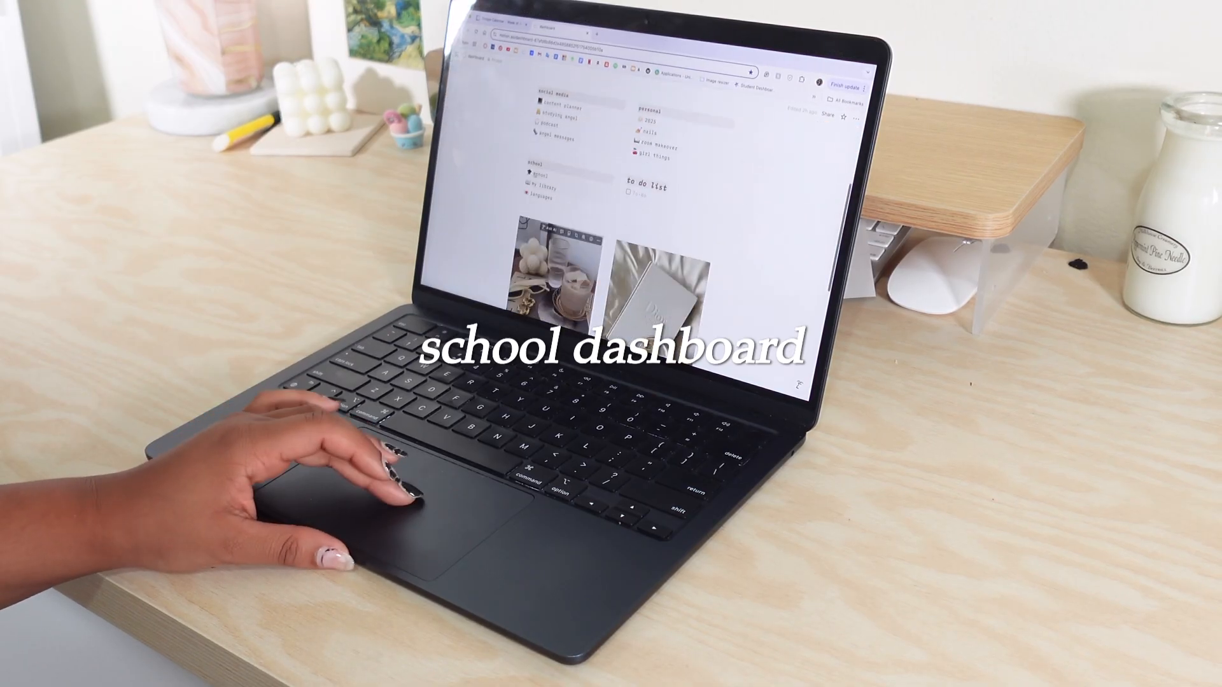
pyautogui.click(538, 179)
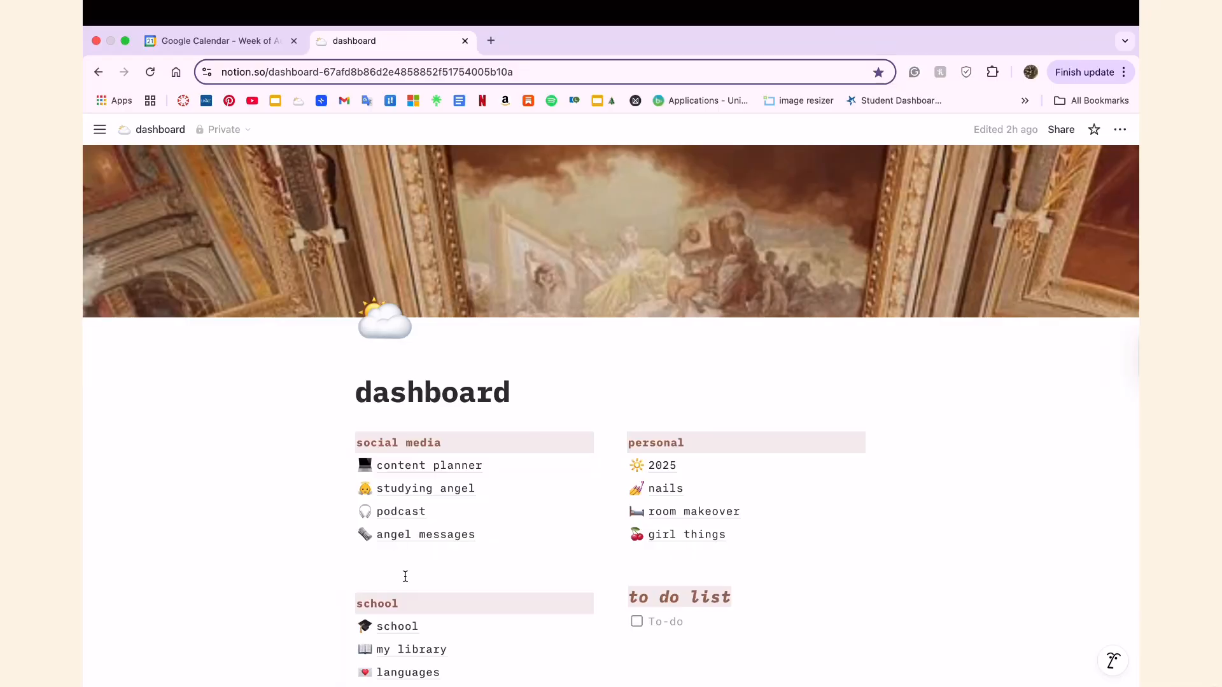
pyautogui.scroll(-4, 403, 576)
pyautogui.click(389, 361)
pyautogui.scroll(-2, 398, 505)
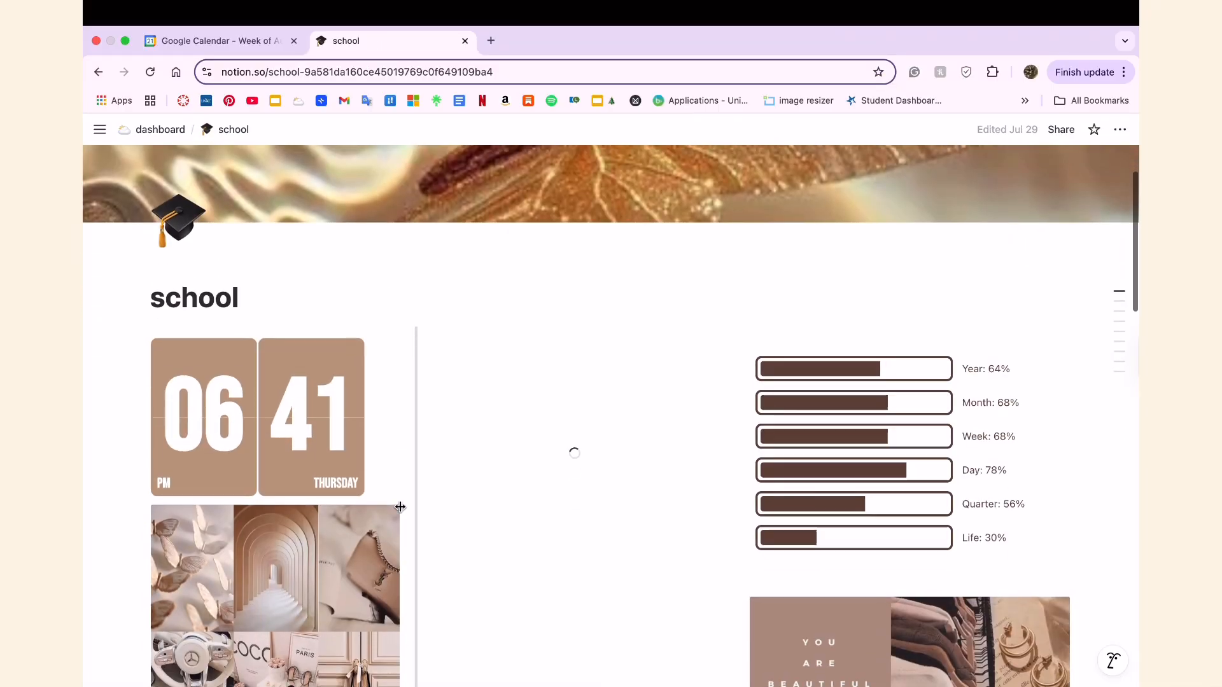
# Enlarge the clock widget on the school page so it fills the width of its column.
pyautogui.scroll(5, 272, 389)
pyautogui.hscroll(-5, 272, 388)
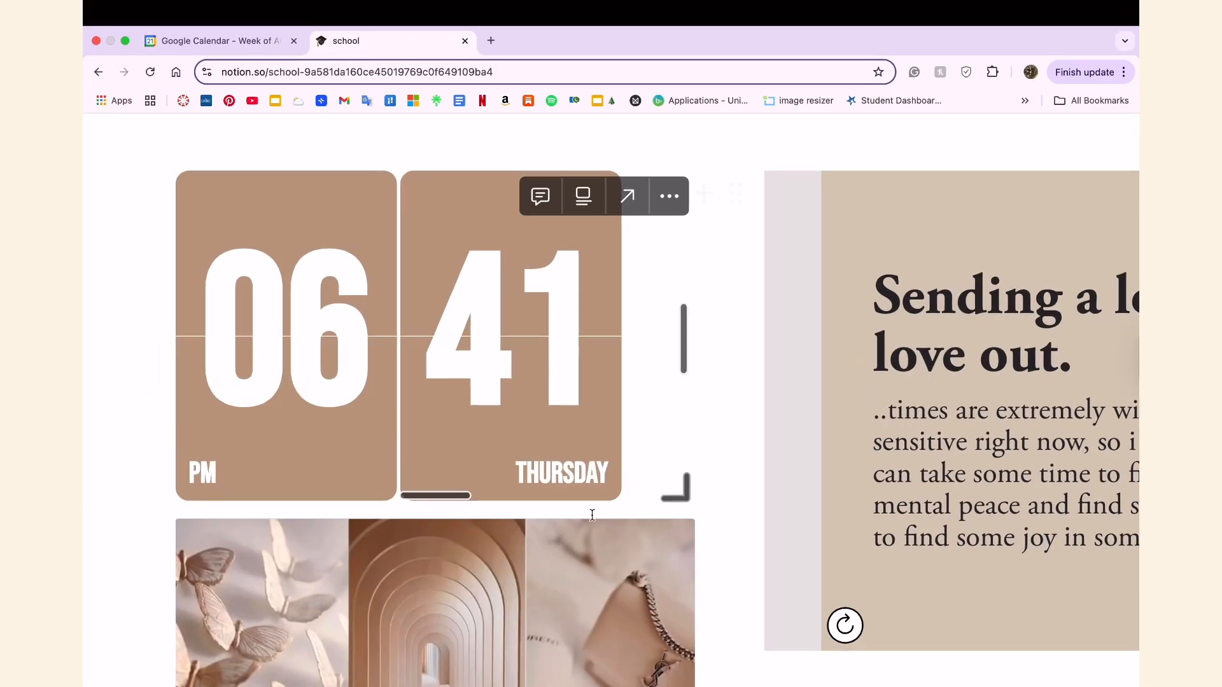
pyautogui.moveTo(638, 494); pyautogui.dragTo(708, 546)
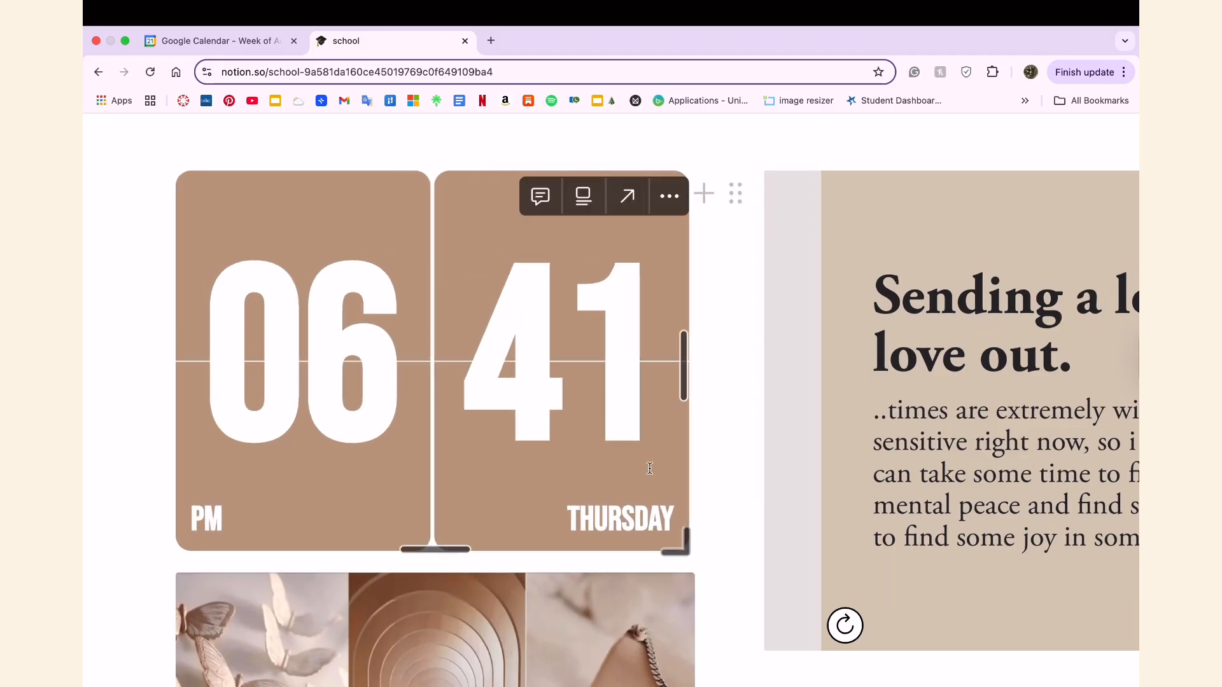
# Enlarge the "Sending a lot of love out." quote widget to fill more of its column.
pyautogui.scroll(-2, 564, 434)
pyautogui.hscroll(5, 789, 410)
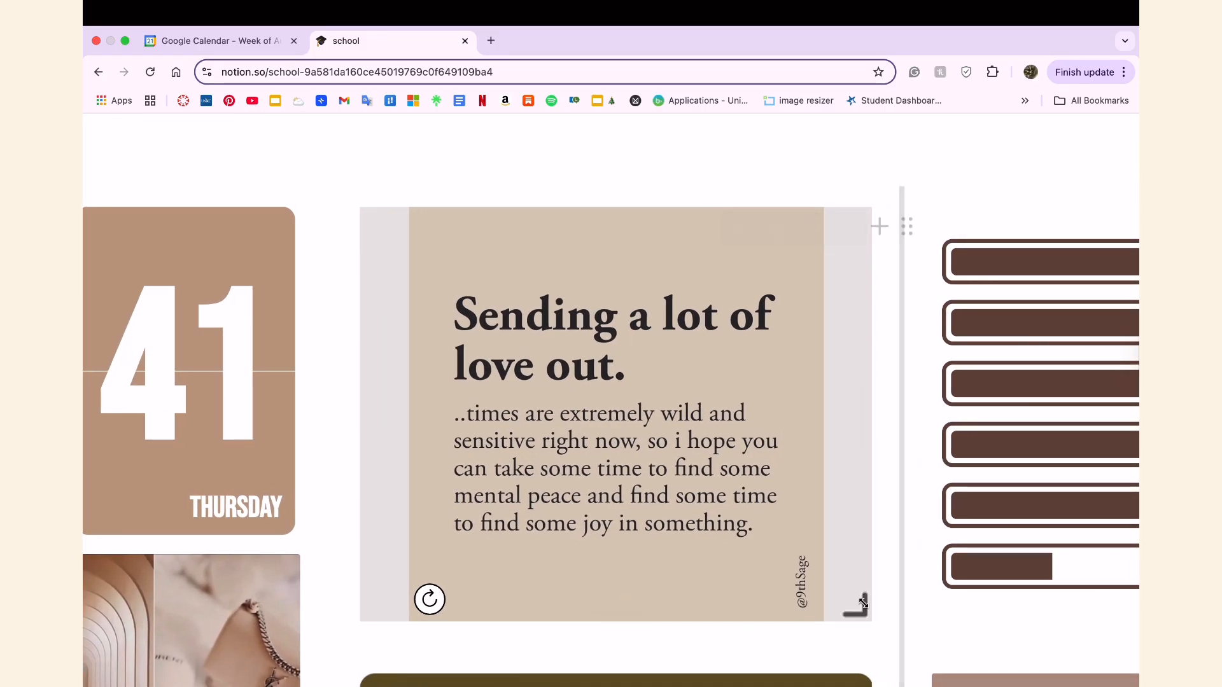
pyautogui.moveTo(819, 612); pyautogui.dragTo(881, 686)
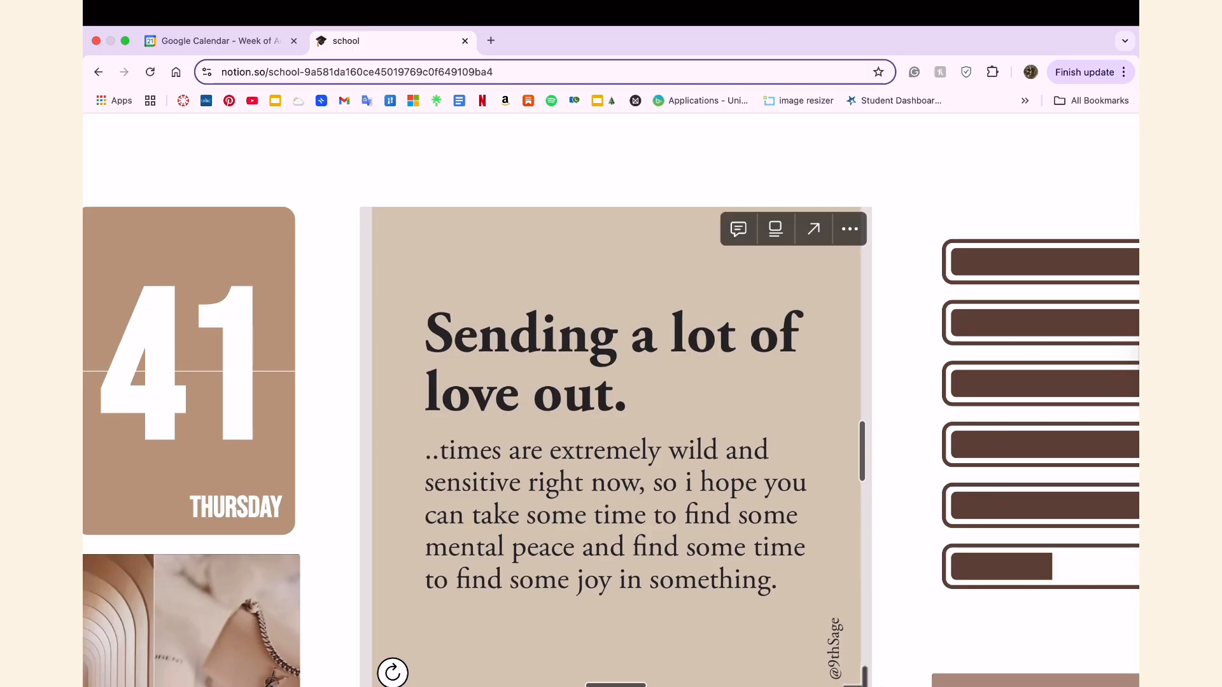
pyautogui.scroll(-3, 840, 502)
pyautogui.scroll(-5, 840, 501)
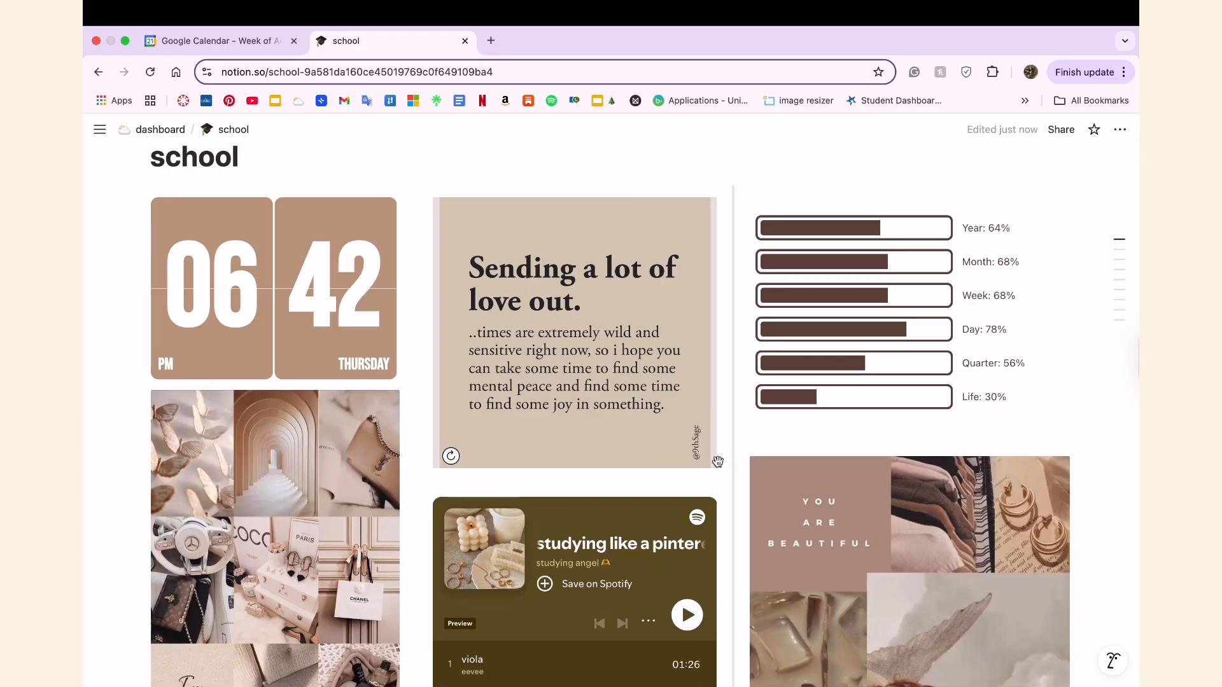
# Resize the year, month, week, day, quarter and life progress bars widget, making it wider and more compact in height.
pyautogui.scroll(5, 718, 458)
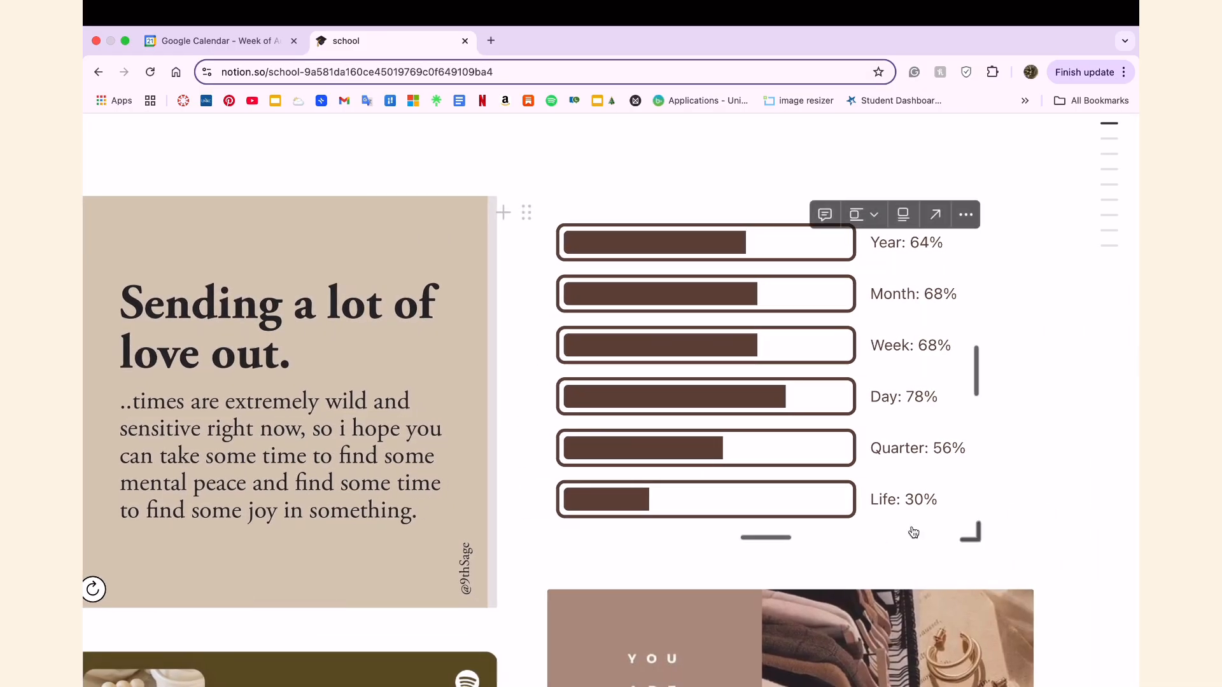
pyautogui.moveTo(978, 538); pyautogui.dragTo(1016, 567)
pyautogui.scroll(-5, 895, 523)
pyautogui.scroll(-5, 896, 523)
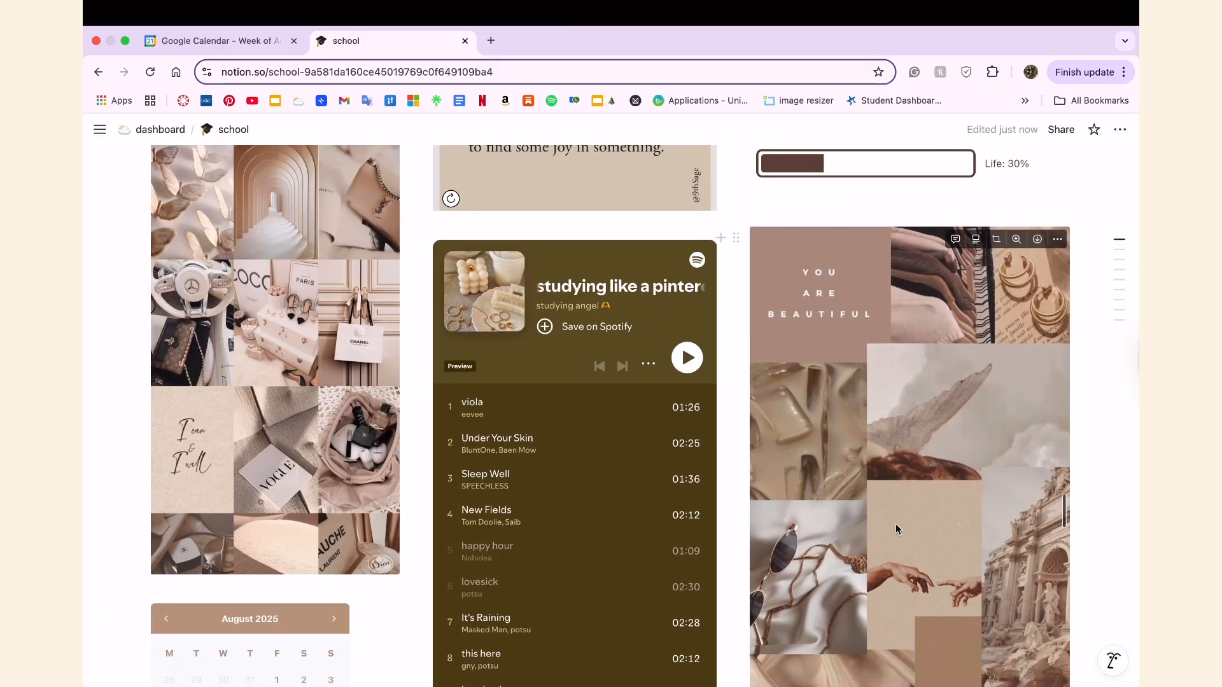
pyautogui.scroll(3, 896, 525)
pyautogui.scroll(2, 895, 524)
pyautogui.moveTo(1068, 428); pyautogui.dragTo(1056, 379)
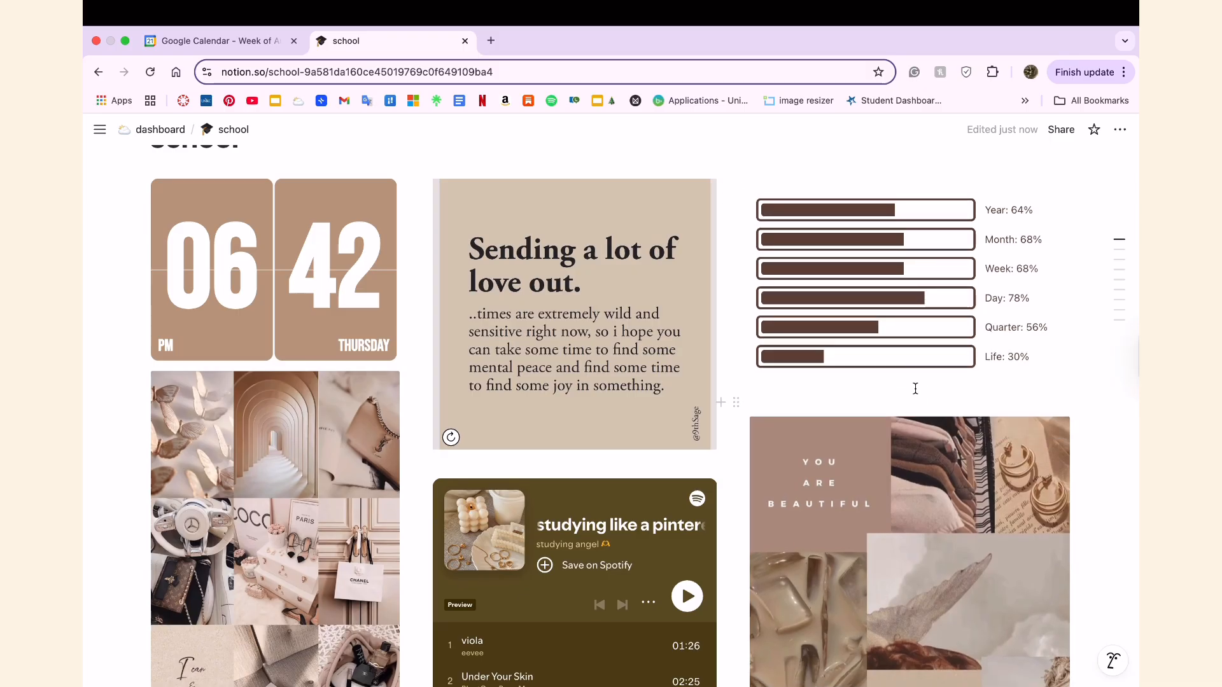
# Enlarge the August 2025 calendar widget below the photo collage to fill its column's width.
pyautogui.scroll(-3, 612, 433)
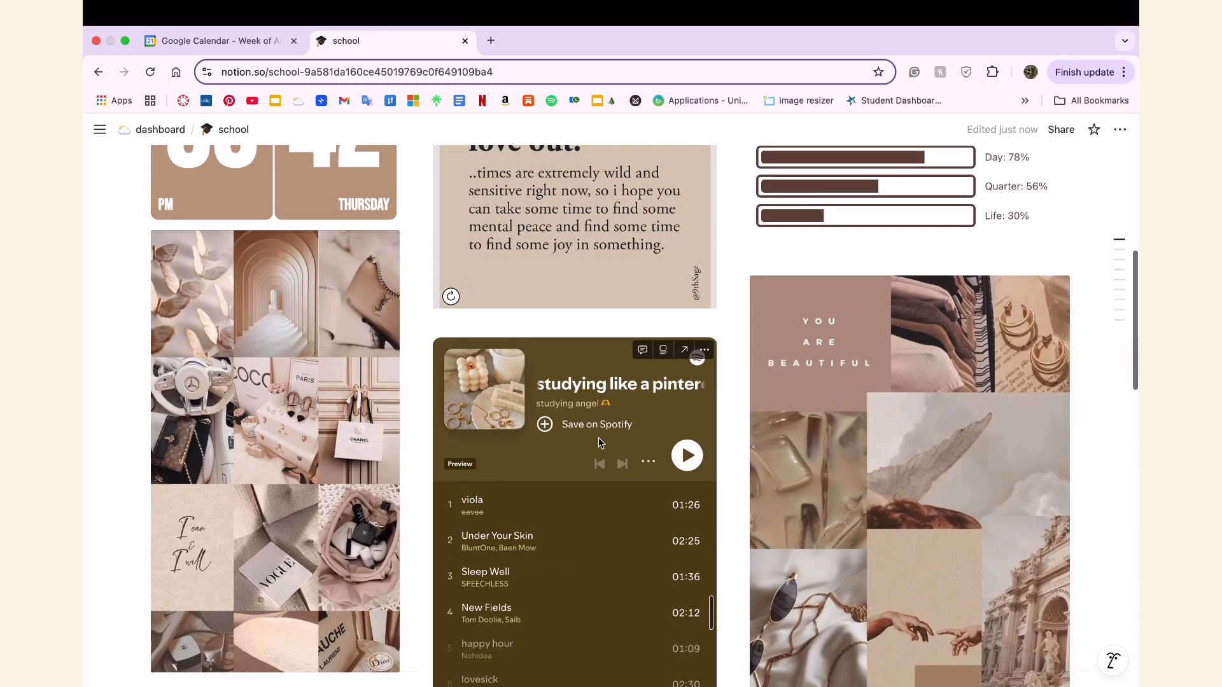
pyautogui.scroll(-5, 335, 433)
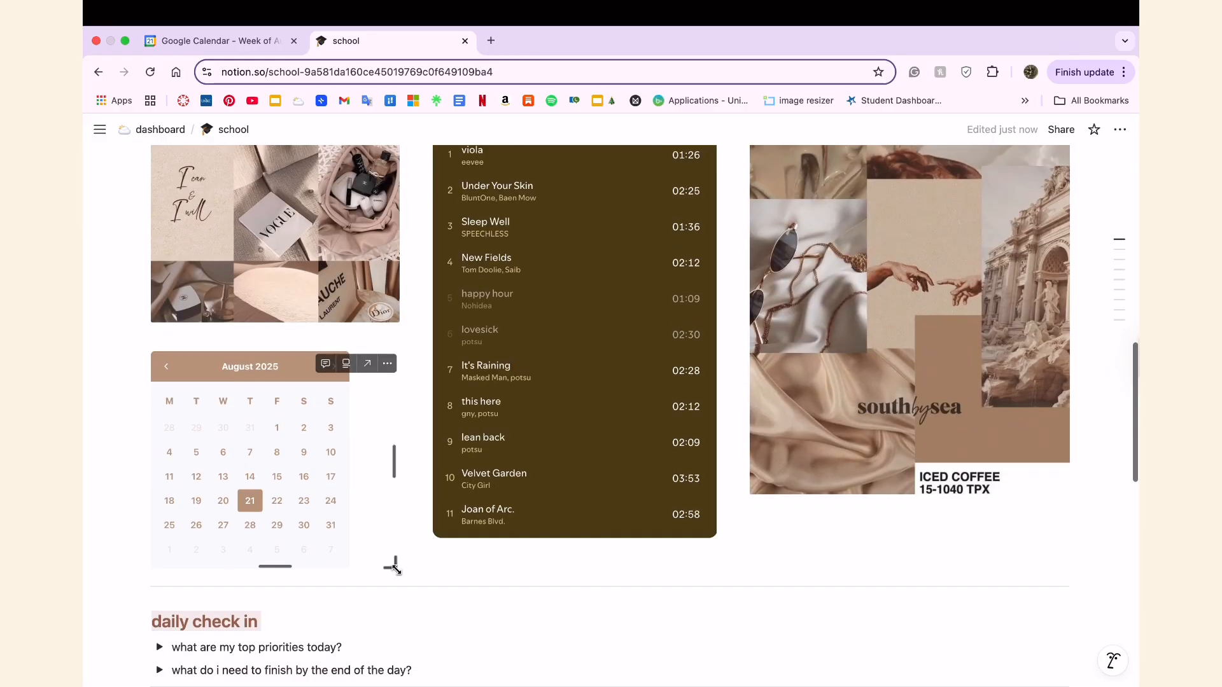
pyautogui.moveTo(396, 570); pyautogui.dragTo(419, 606)
pyautogui.scroll(5, 418, 494)
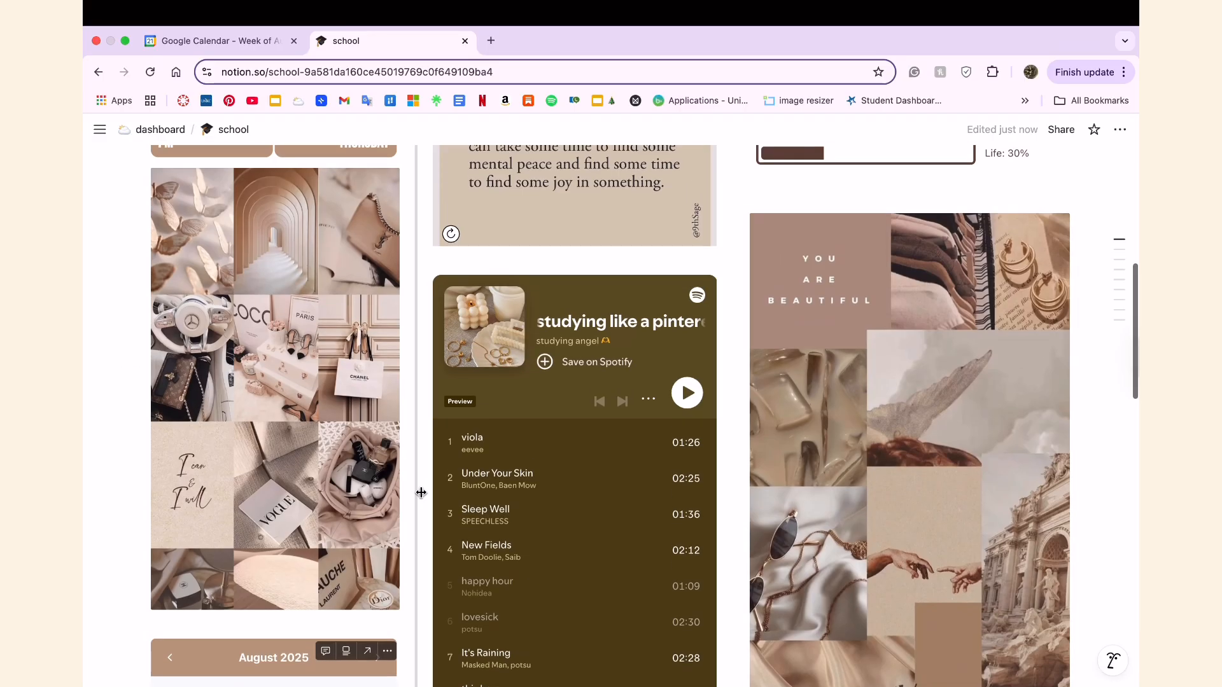
pyautogui.scroll(-2, 421, 492)
pyautogui.scroll(3, 421, 493)
pyautogui.scroll(-6, 439, 458)
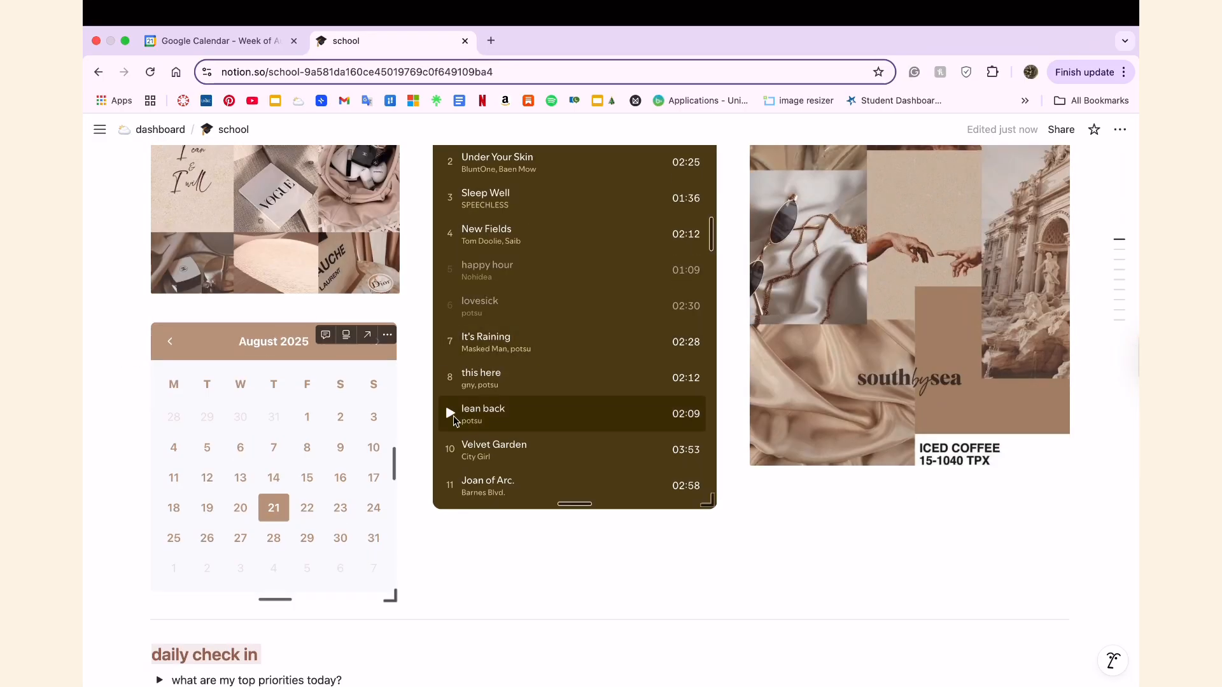
# View the calendar widget's original Widgetbox page in its own tab, close it and return to the school page's upper widgets.
pyautogui.click(367, 335)
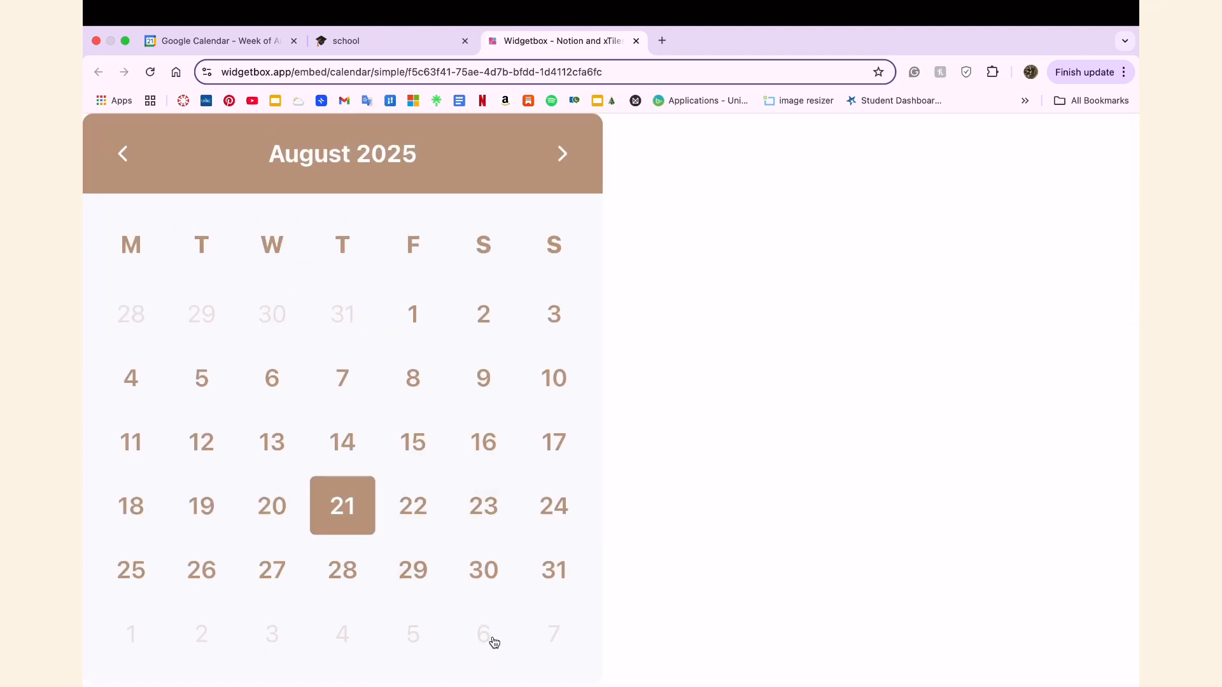
pyautogui.click(635, 41)
pyautogui.scroll(6, 853, 398)
pyautogui.scroll(-4, 946, 341)
pyautogui.scroll(6, 995, 412)
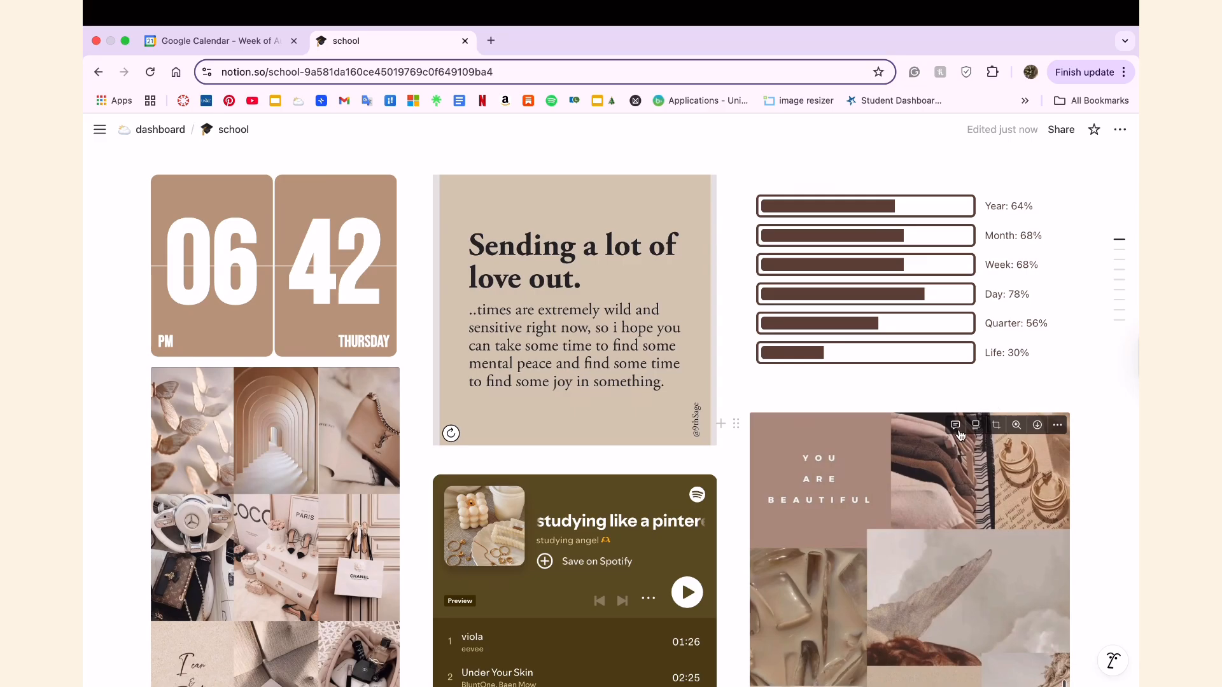
# Copy the link to the "You are beautiful" collage image block, open it in a new tab and close that tab.
pyautogui.click(1058, 426)
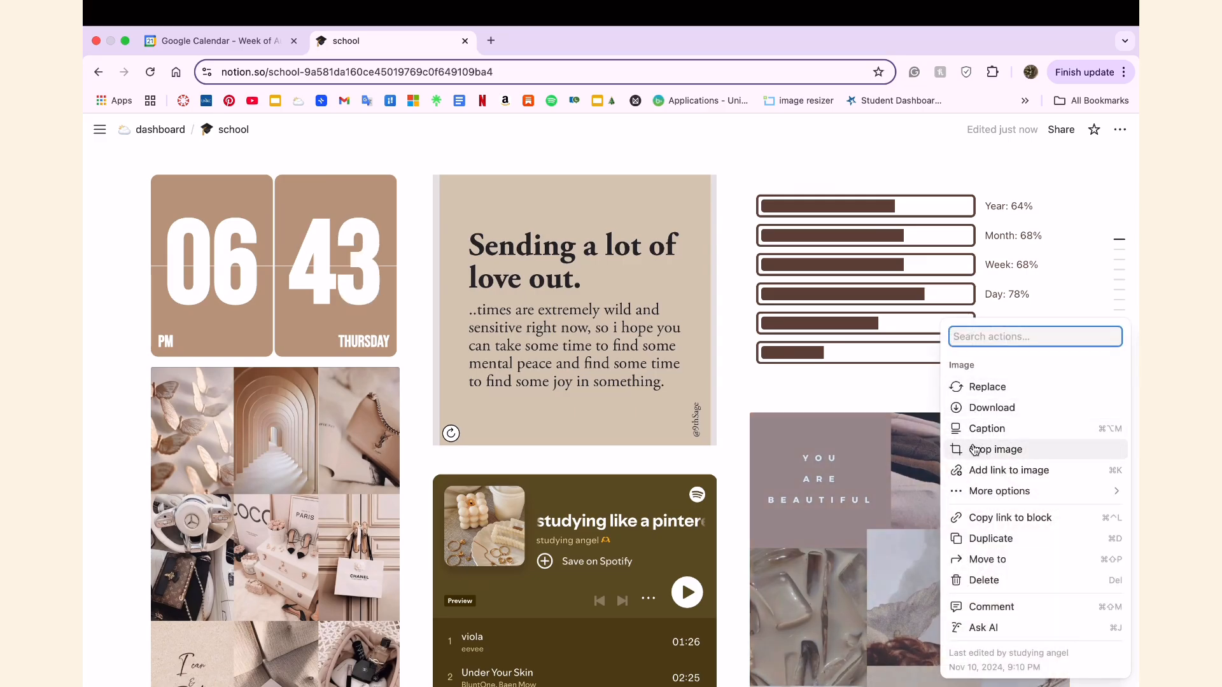
pyautogui.click(1010, 518)
pyautogui.click(494, 43)
pyautogui.press('super+v')
pyautogui.press('Return')
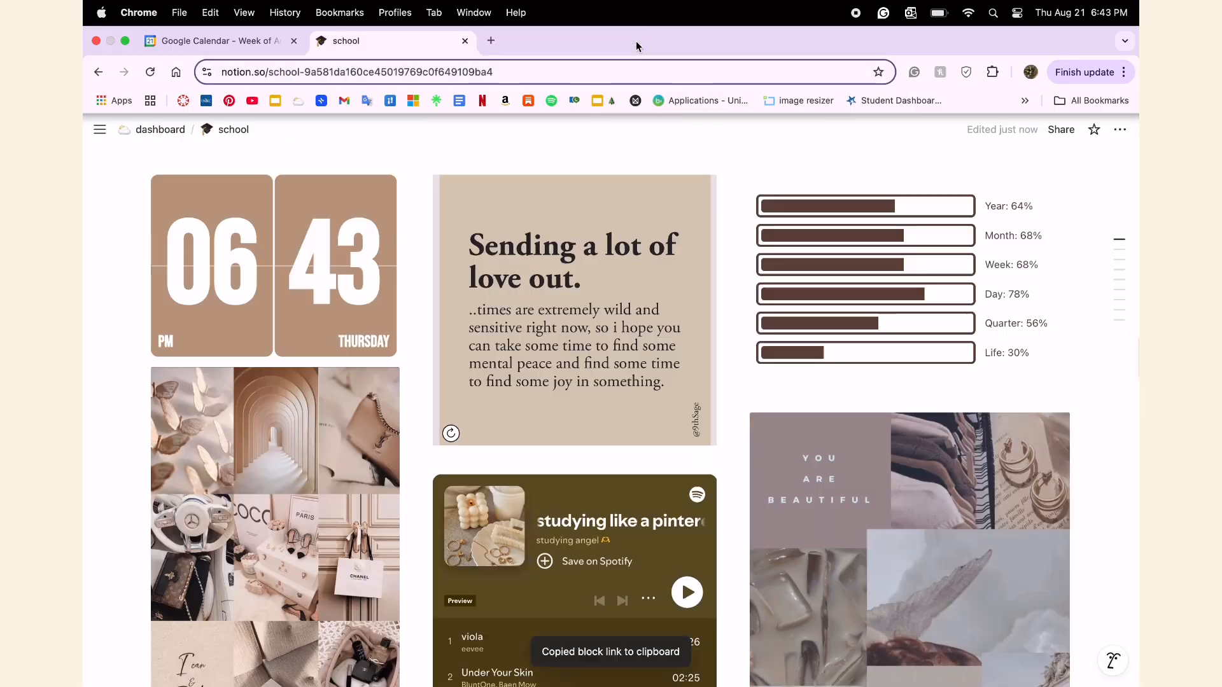
pyautogui.click(636, 41)
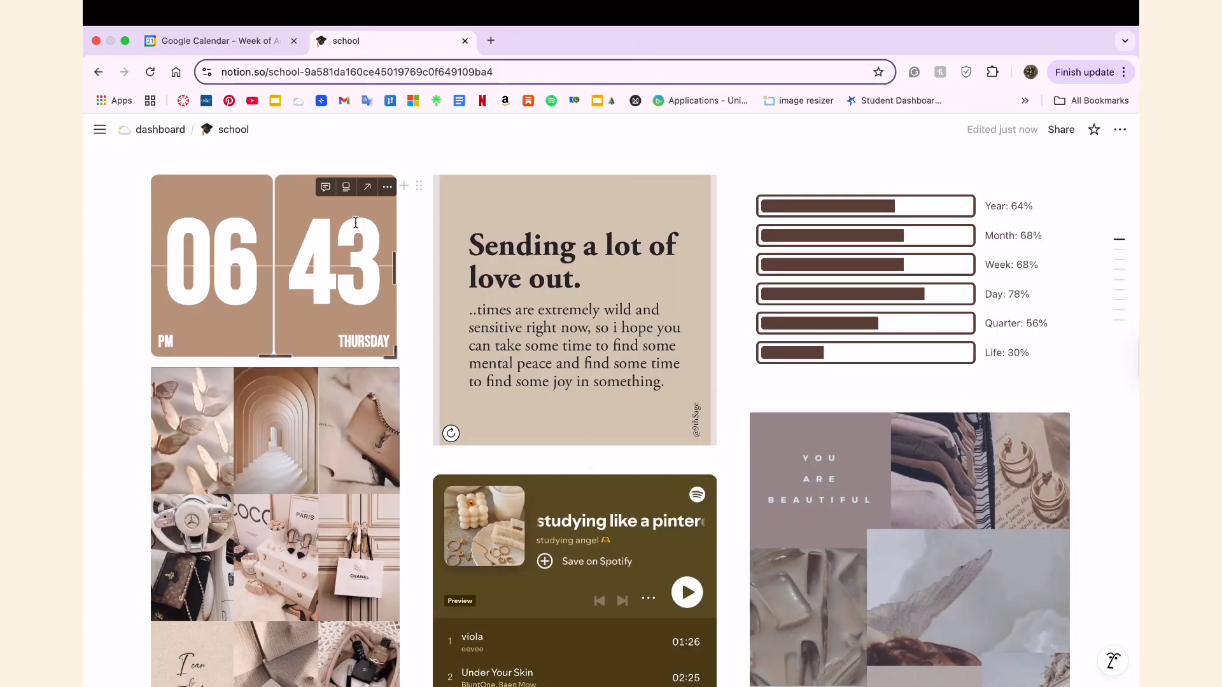
# View the clock widget's original Widgetbox page in its own tab and close it.
pyautogui.click(367, 187)
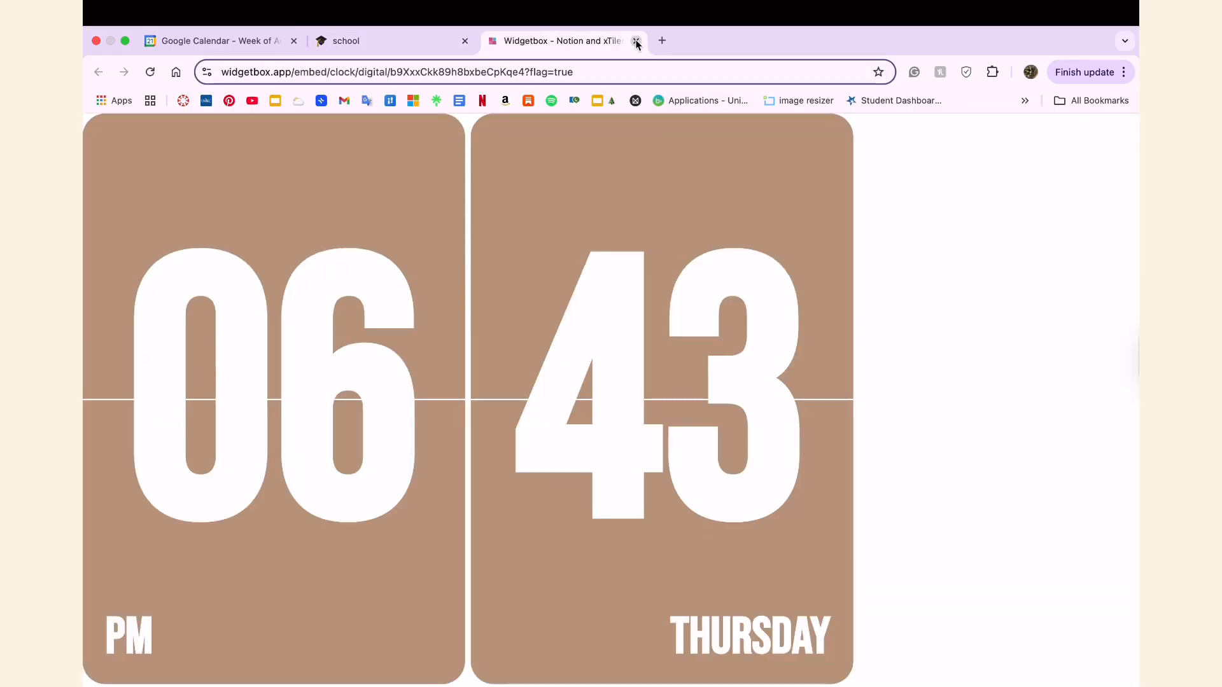
pyautogui.click(636, 41)
# Expand the top priorities question in the daily check in and add the to-do "add more" below review flashcards.
pyautogui.scroll(-15, 867, 353)
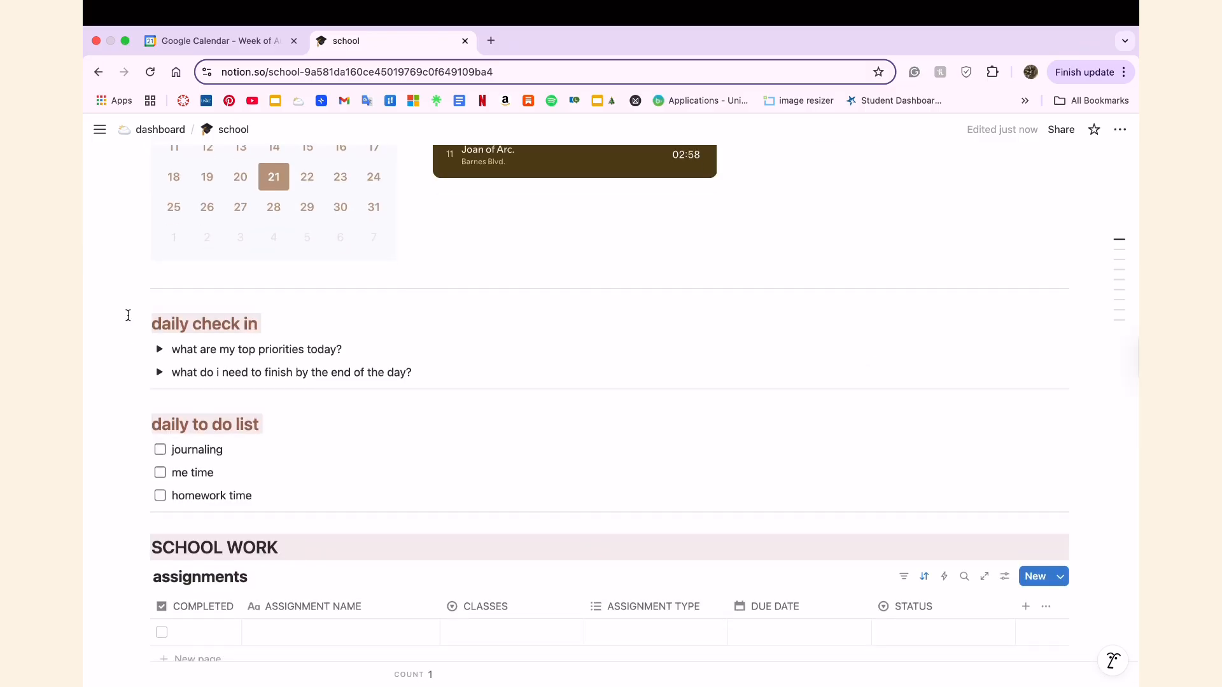
pyautogui.scroll(3, 247, 282)
pyautogui.hscroll(-1, 270, 403)
pyautogui.scroll(-3, 272, 402)
pyautogui.click(160, 350)
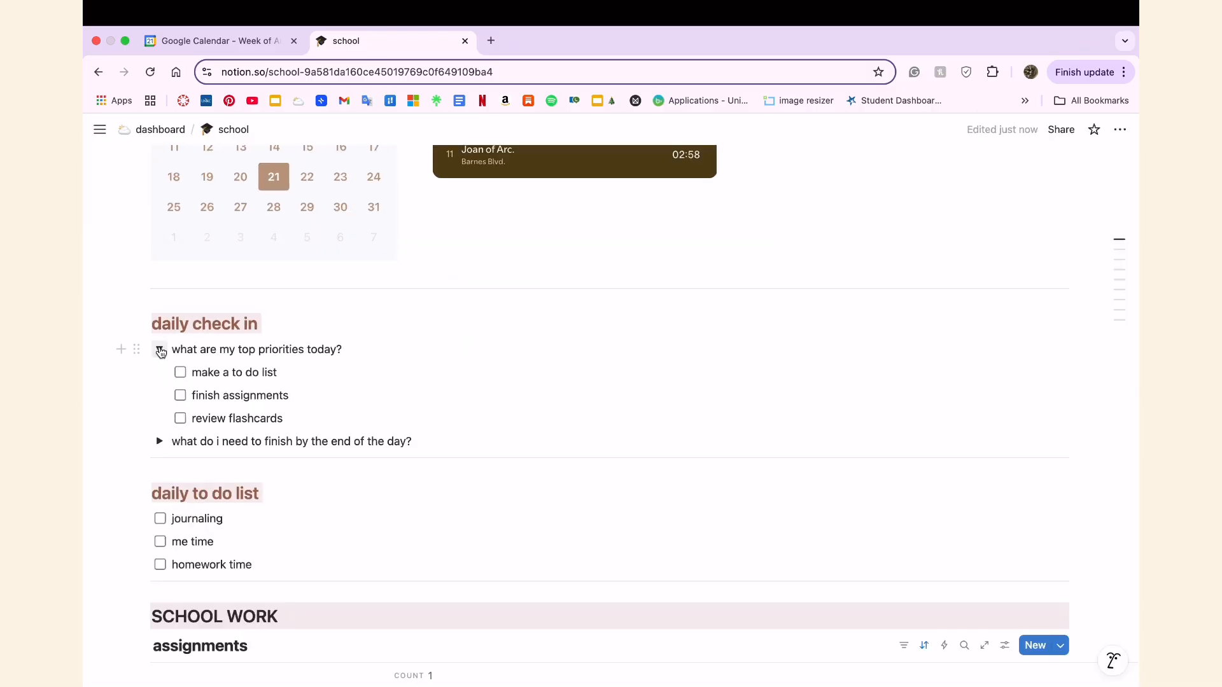
pyautogui.click(304, 418)
pyautogui.press('Return')
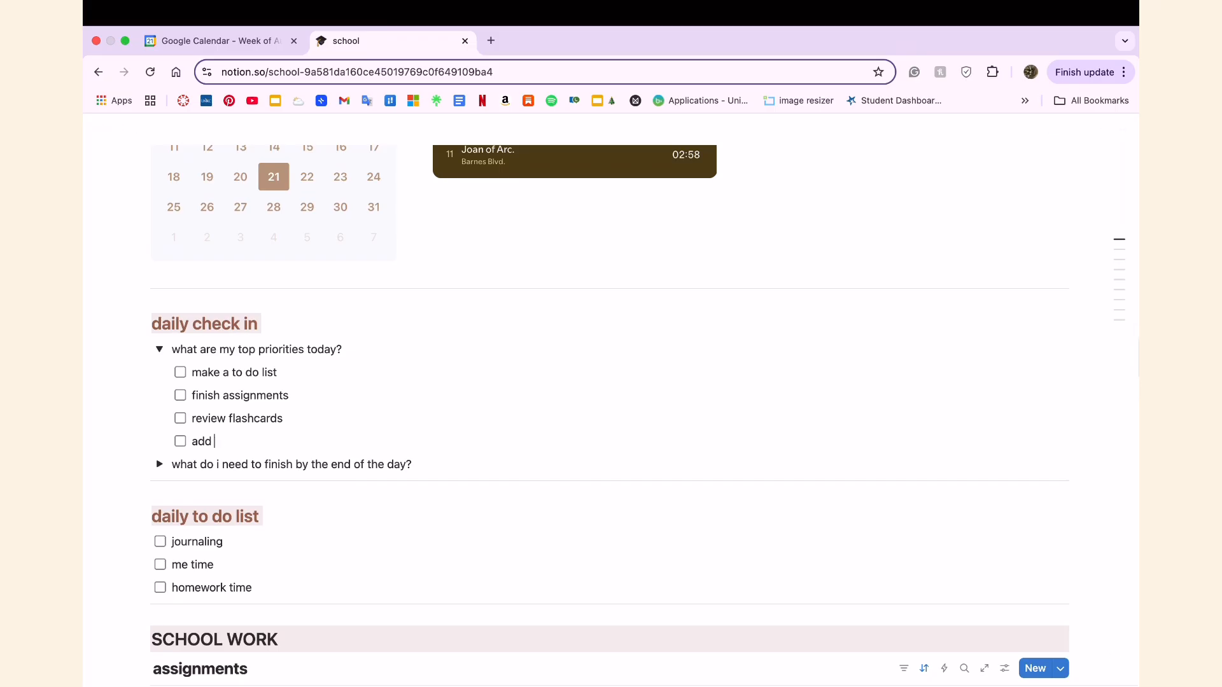
pyautogui.press('Escape')
# Tick and untick add more, review flashcards and finish assignments under the top priorities question, and collapse it.
pyautogui.click(180, 441)
pyautogui.click(180, 419)
pyautogui.click(181, 396)
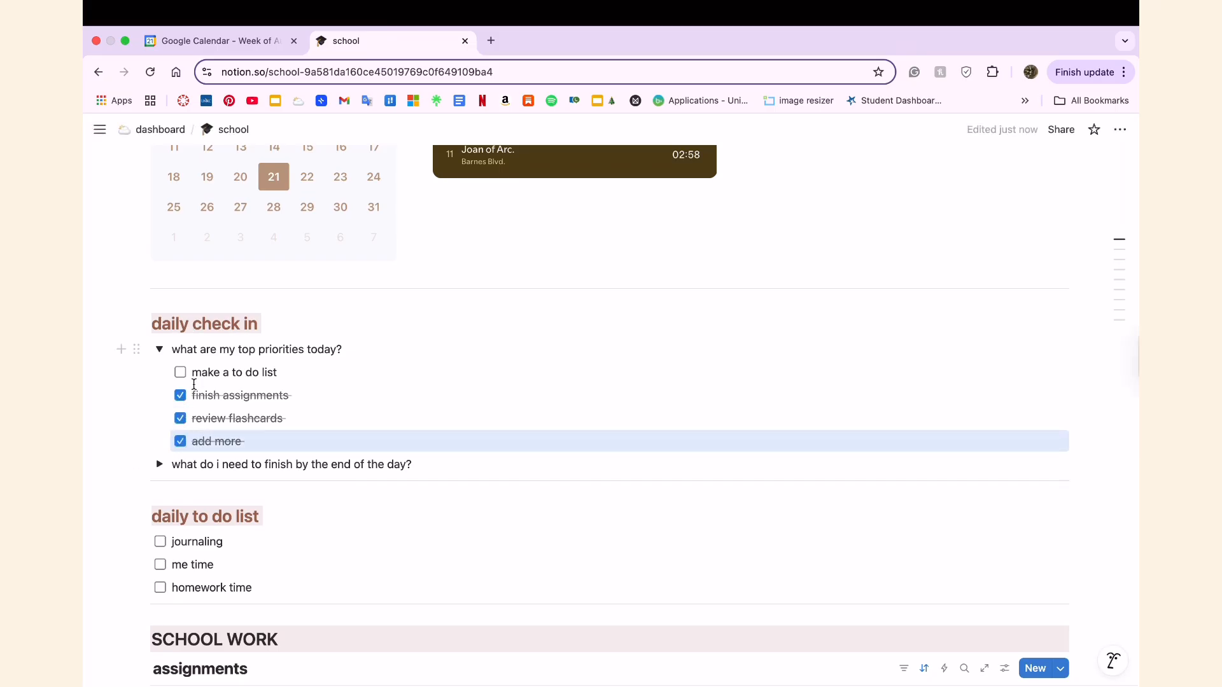
pyautogui.click(180, 396)
pyautogui.click(180, 418)
pyautogui.click(180, 441)
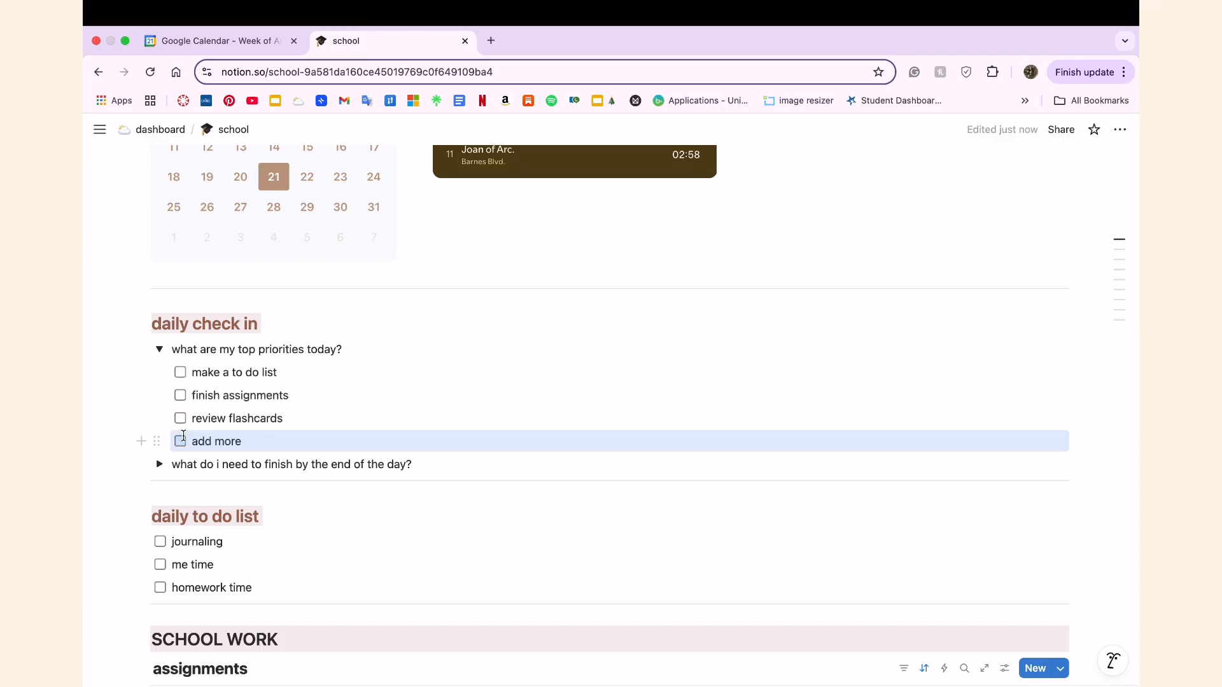
pyautogui.click(160, 353)
# Expand the end-of-day question, tick and untick its flashcards, exam review and clean desk to-dos, and collapse it.
pyautogui.scroll(-1, 165, 388)
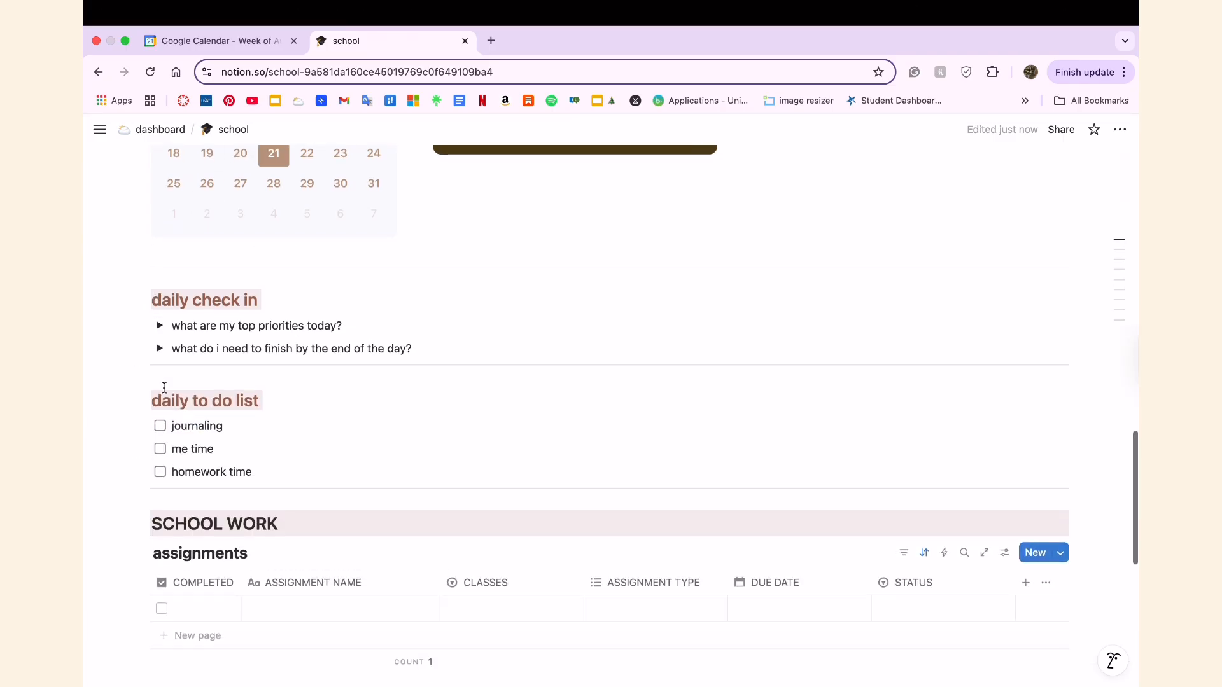
pyautogui.click(159, 350)
pyautogui.click(181, 371)
pyautogui.click(181, 395)
pyautogui.click(180, 418)
pyautogui.click(180, 418)
pyautogui.click(180, 395)
pyautogui.moveTo(180, 395); pyautogui.dragTo(159, 349)
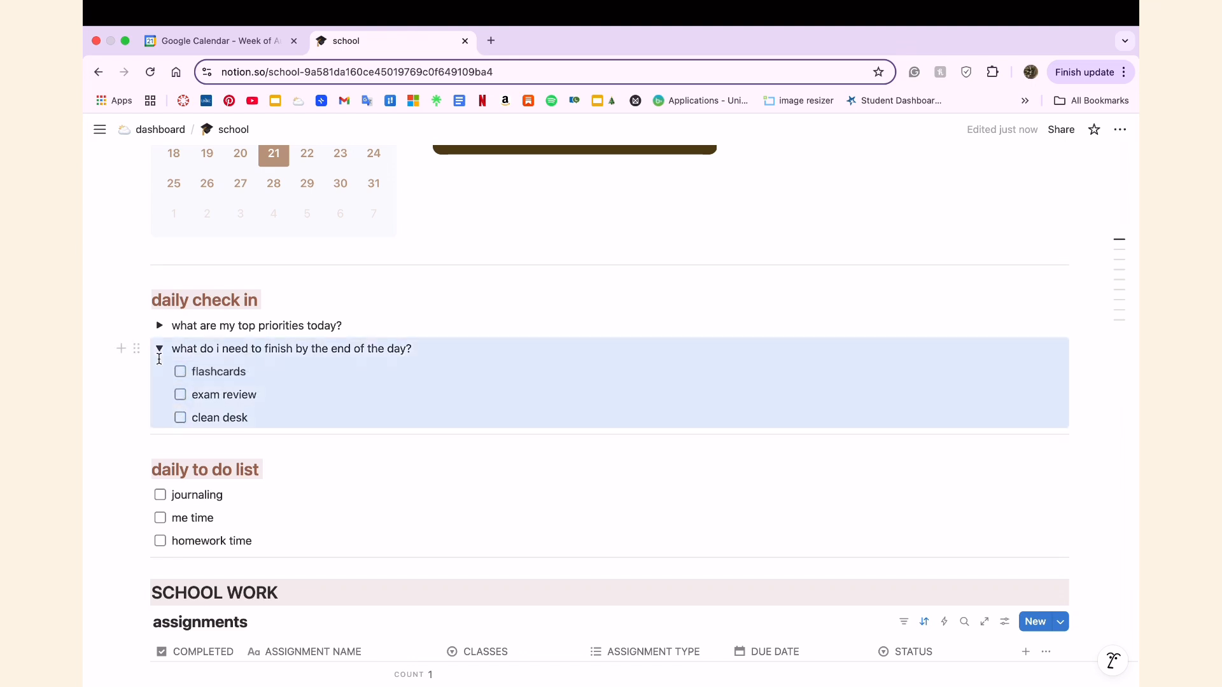
pyautogui.click(160, 349)
# Add an empty to-do below homework time in the daily to do list and change "me time" to "self care".
pyautogui.scroll(-2, 236, 472)
pyautogui.click(265, 418)
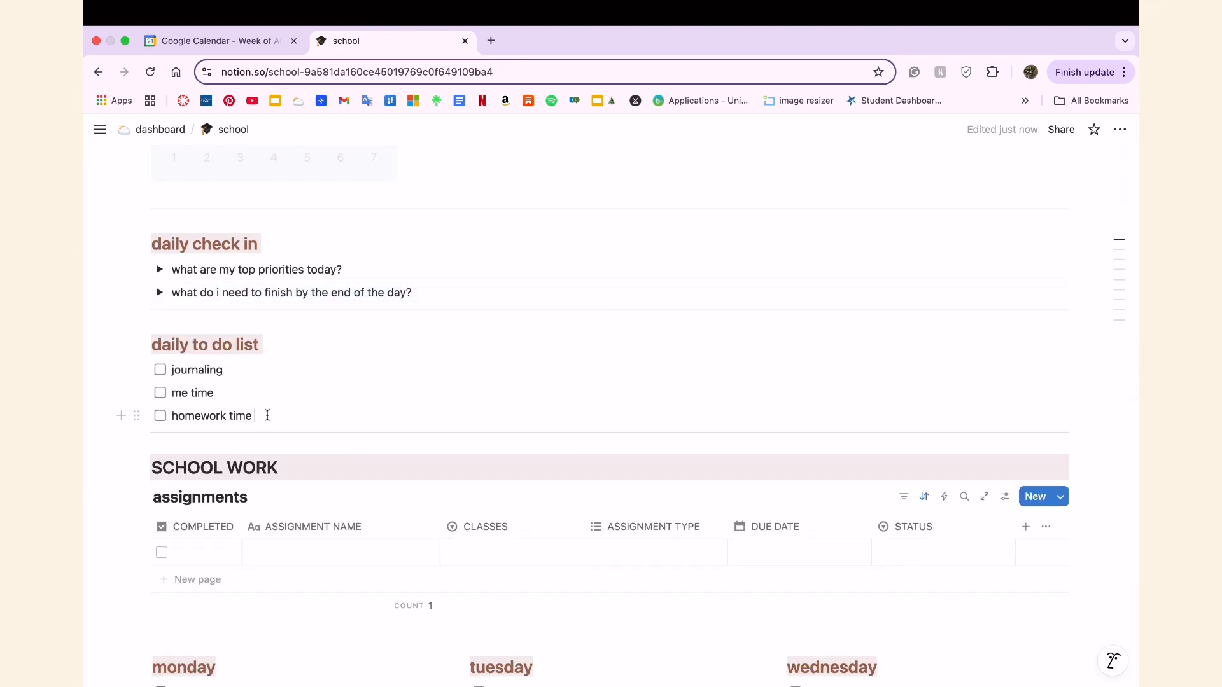
pyautogui.press('Return')
pyautogui.click(215, 393)
pyautogui.press('BackSpace')
pyautogui.press('BackSpace')
pyautogui.press('BackSpace')
pyautogui.press('BackSpace')
pyautogui.press('BackSpace')
pyautogui.press('BackSpace')
pyautogui.write('re')
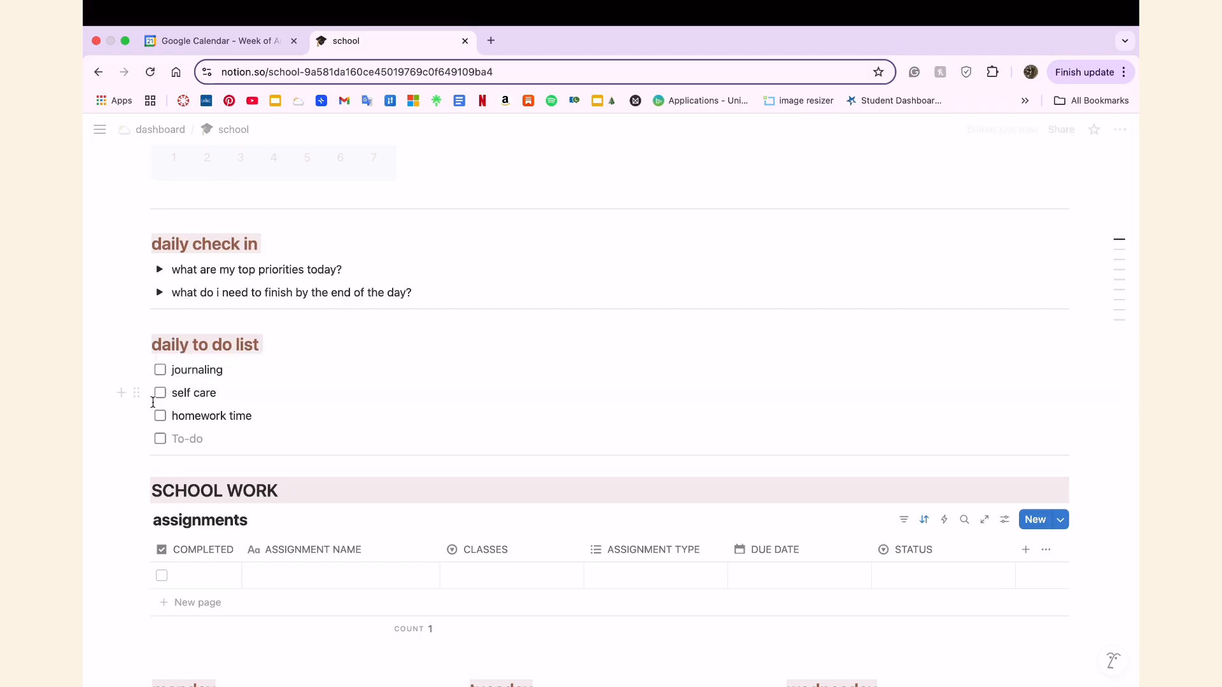
# Check off journaling, self care and homework time in the daily to do list.
pyautogui.click(159, 370)
pyautogui.click(160, 393)
pyautogui.click(159, 416)
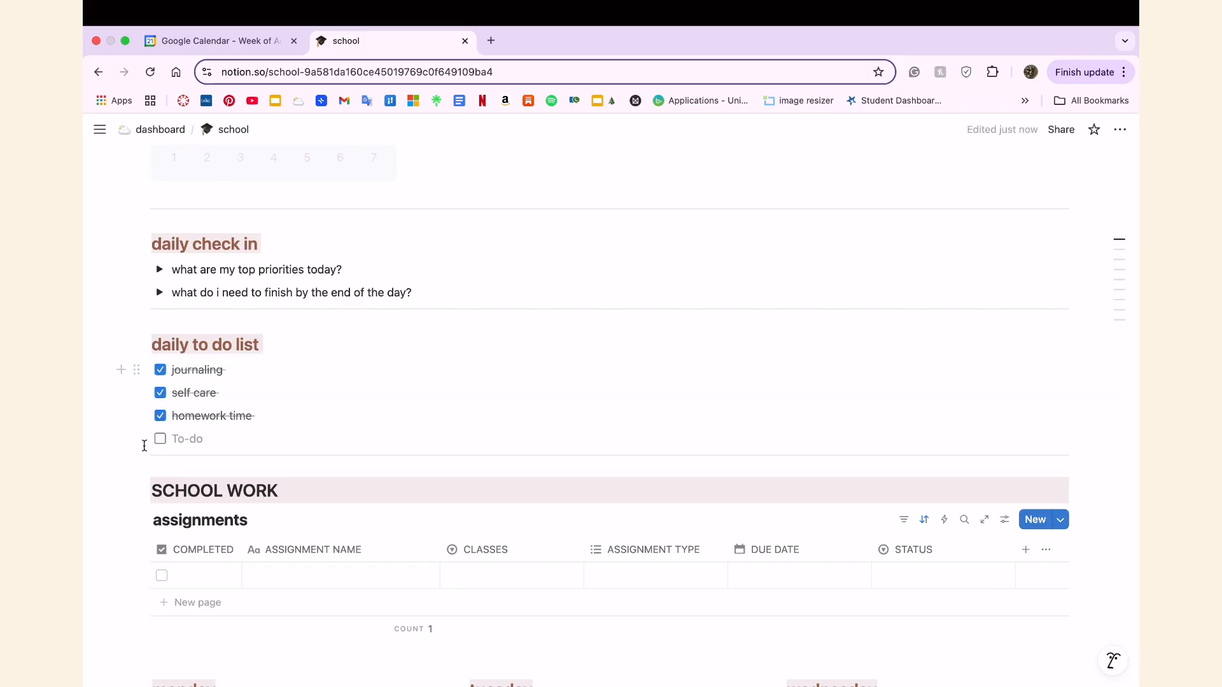
# Name the first entry of the school work assignments table "reaction memo".
pyautogui.scroll(-8, 235, 549)
pyautogui.click(300, 337)
pyautogui.write('reaction memo')
pyautogui.press('Return')
# Rename the french 110 option in the classes column of the assignments table as "french 120".
pyautogui.click(513, 347)
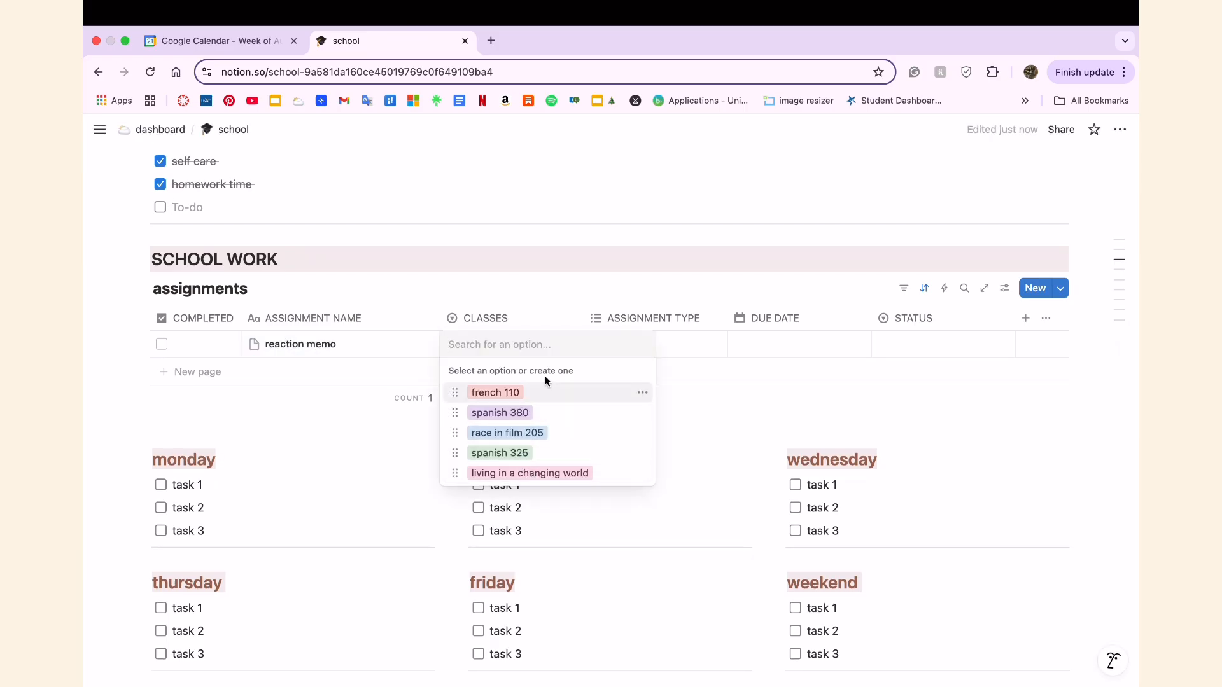
pyautogui.click(643, 393)
pyautogui.press('Right')
pyautogui.press('BackSpace')
pyautogui.press('BackSpace')
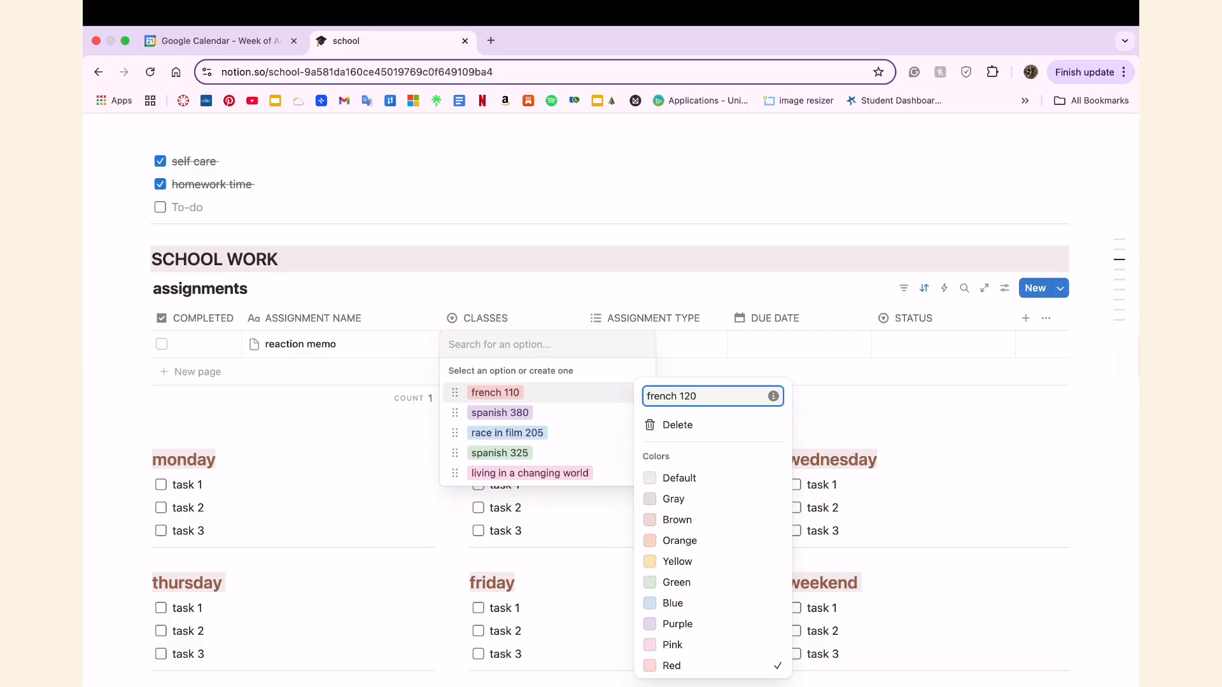
pyautogui.press('Return')
# Rename the spanish 380 class option as "spanish 301".
pyautogui.click(642, 414)
pyautogui.press('Right')
pyautogui.press('BackSpace')
pyautogui.press('BackSpace')
pyautogui.write('01')
pyautogui.press('Return')
# Rename the race in film 205 class option as "civic engagement".
pyautogui.click(642, 433)
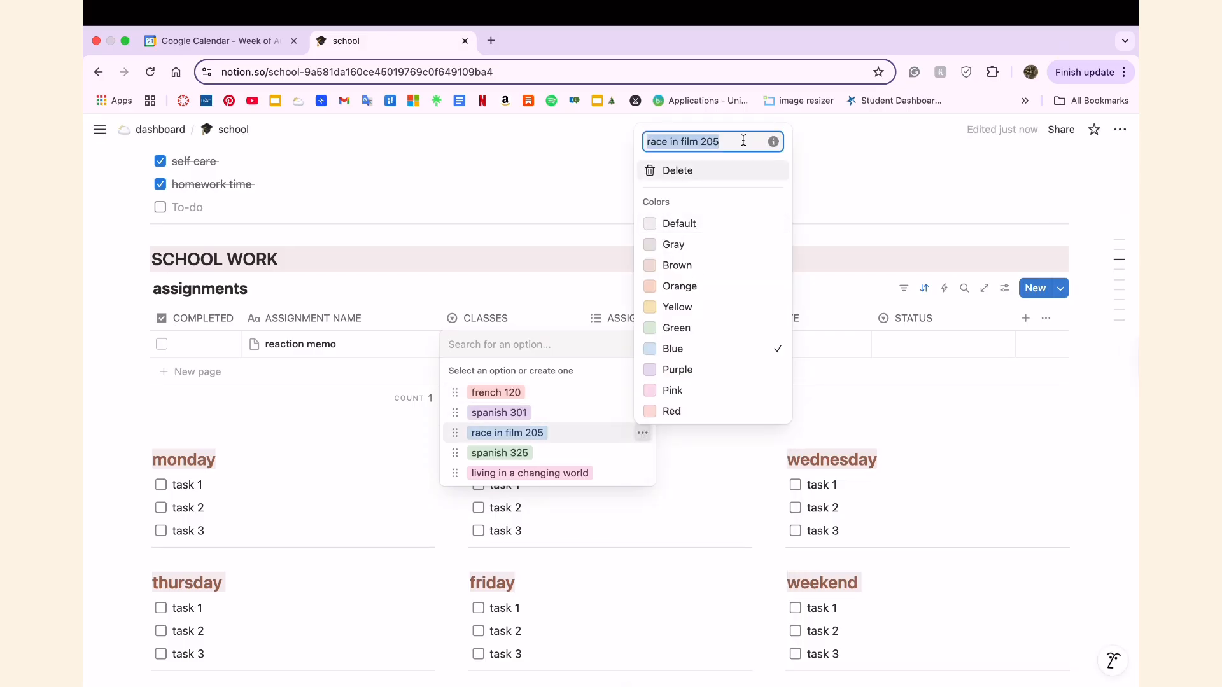
pyautogui.press('BackSpace')
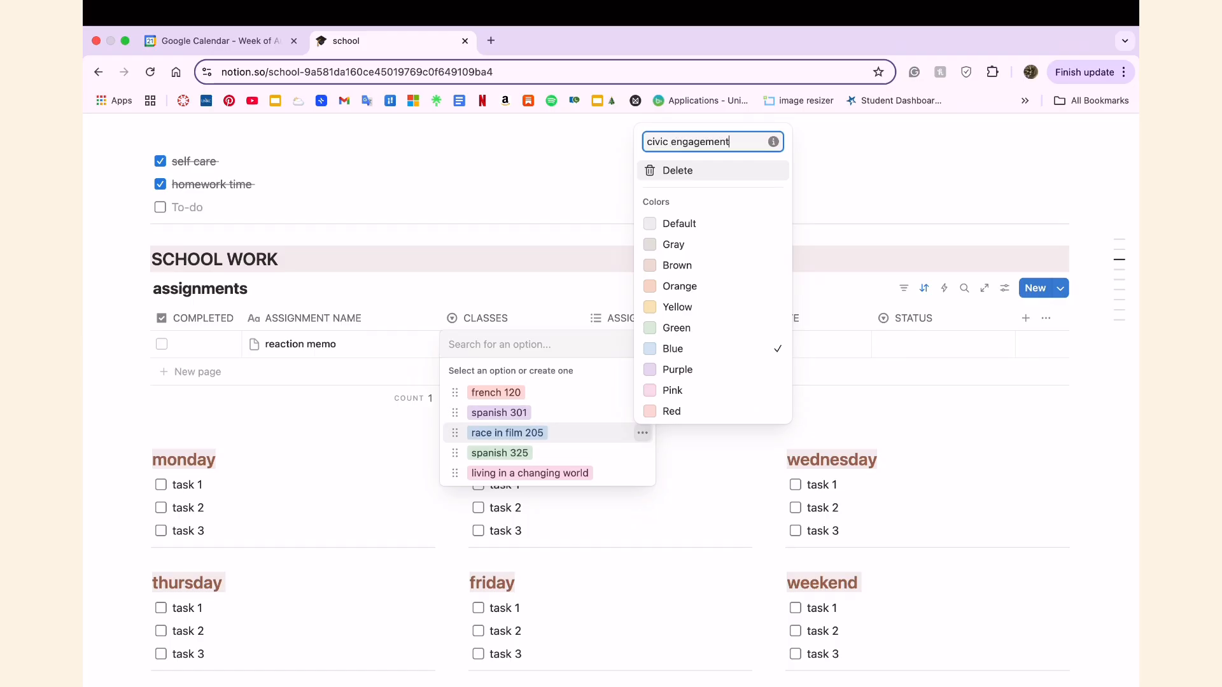
pyautogui.press('Return')
# Rename the spanish 325 class option as "anthropology".
pyautogui.click(642, 453)
pyautogui.write('antrh')
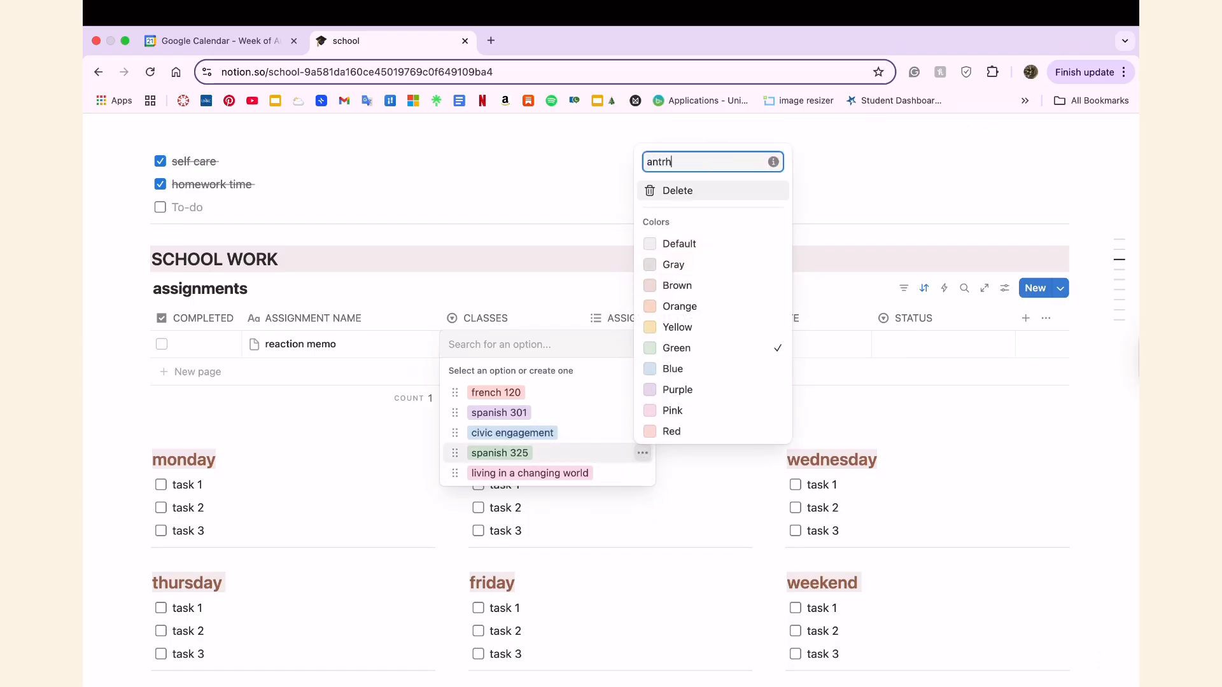
pyautogui.press('BackSpace')
pyautogui.press('BackSpace')
pyautogui.write('hropolog')
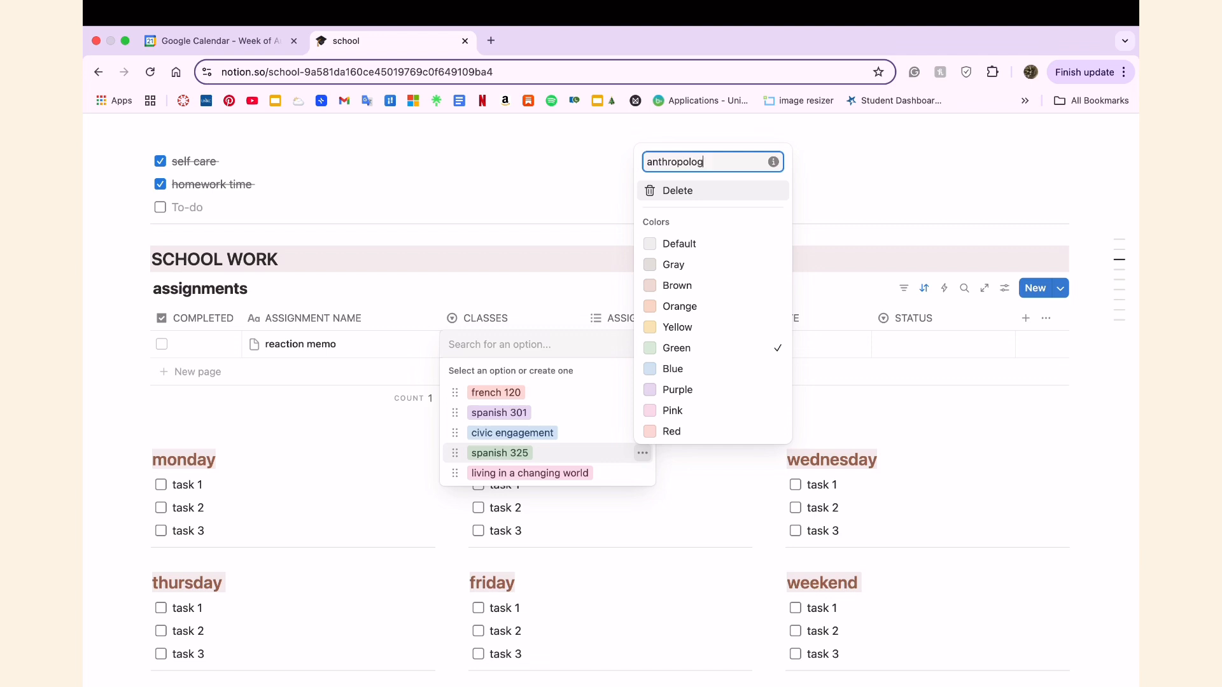
pyautogui.write('yu')
pyautogui.press('BackSpace')
pyautogui.rightClick(668, 160)
pyautogui.click(658, 197)
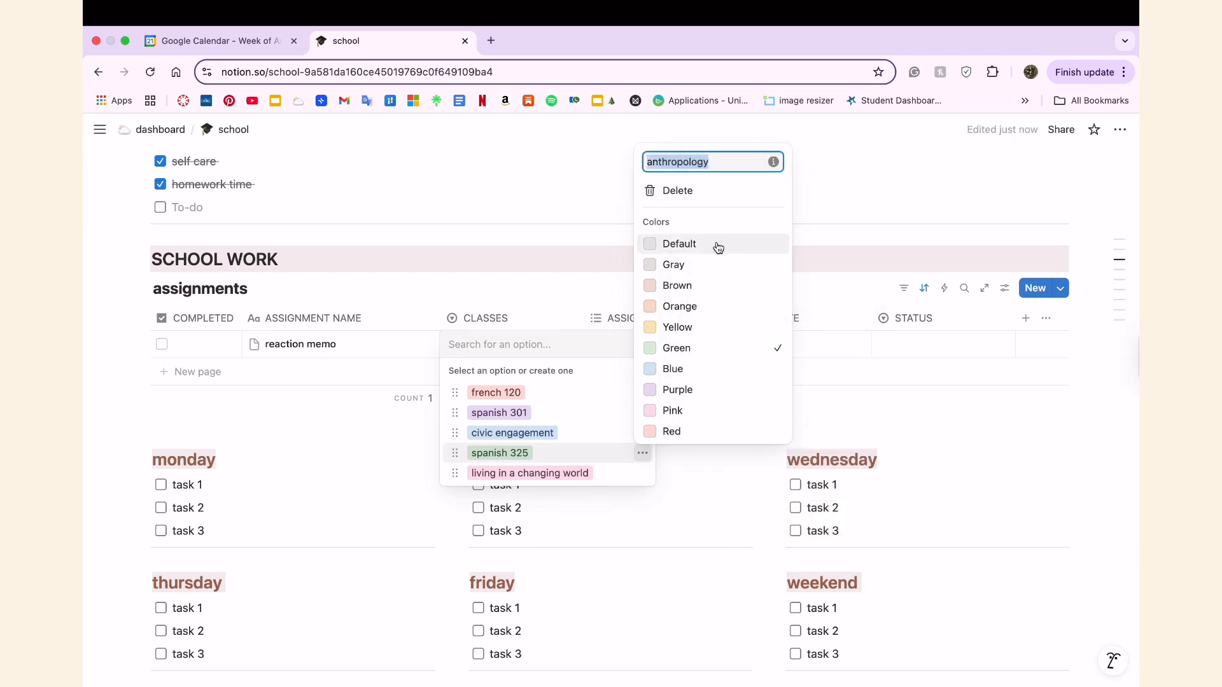
pyautogui.press('Return')
# Rename the living in a changing world class option as "child development".
pyautogui.click(642, 473)
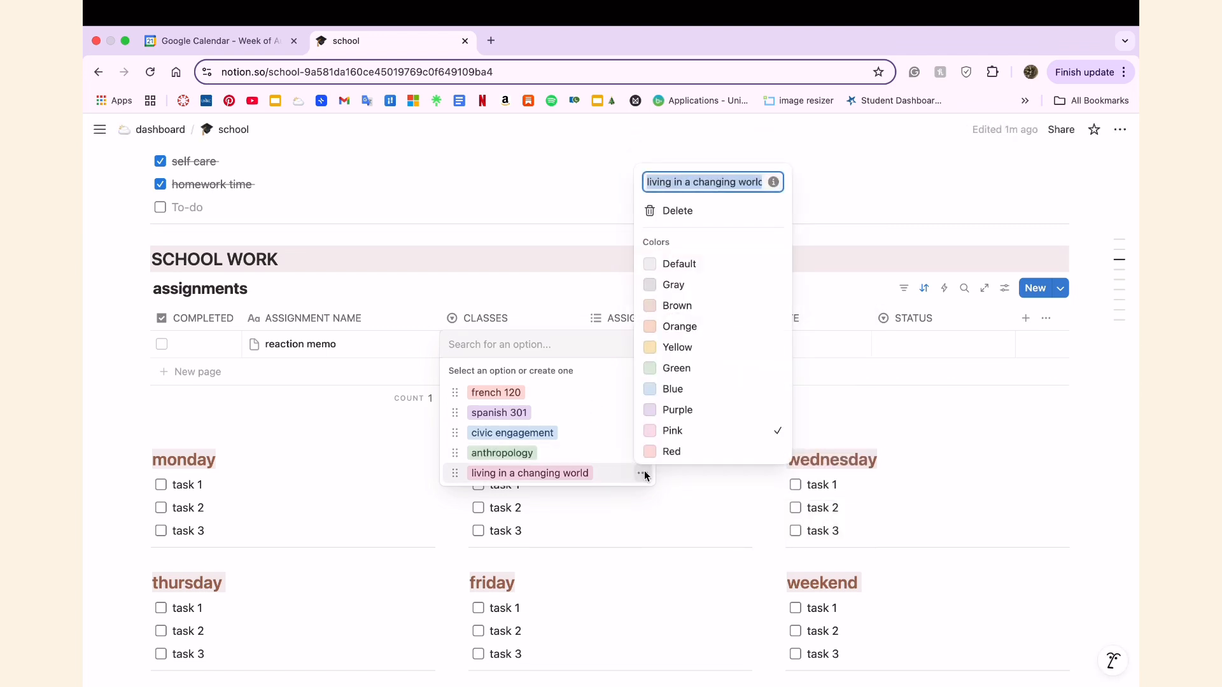
pyautogui.write('child deve')
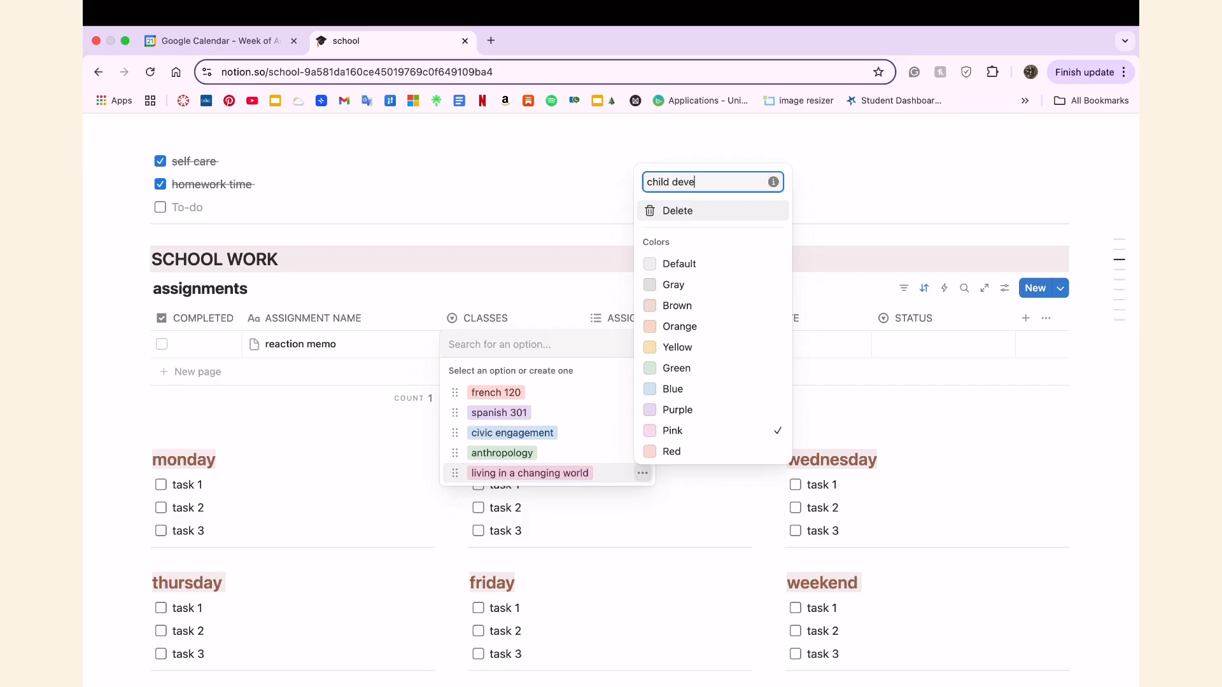
pyautogui.write('lopmente')
pyautogui.press('BackSpace')
pyautogui.press('Return')
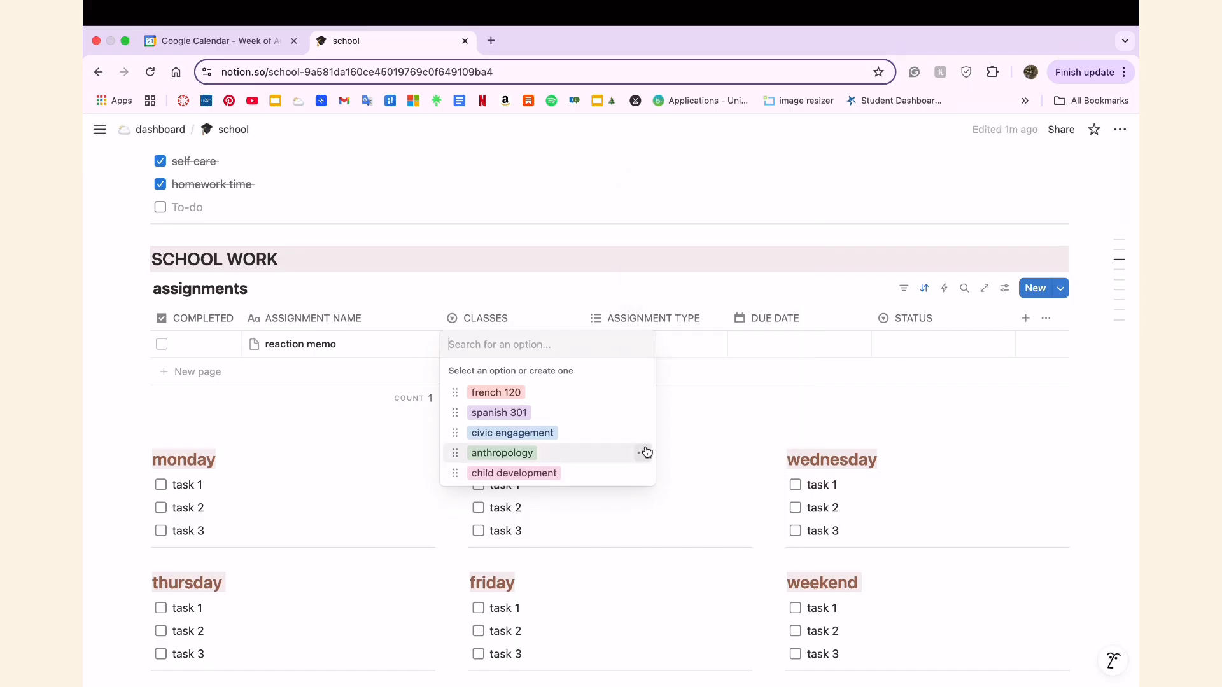
# Set the color of the french 120 class option to brown.
pyautogui.click(642, 392)
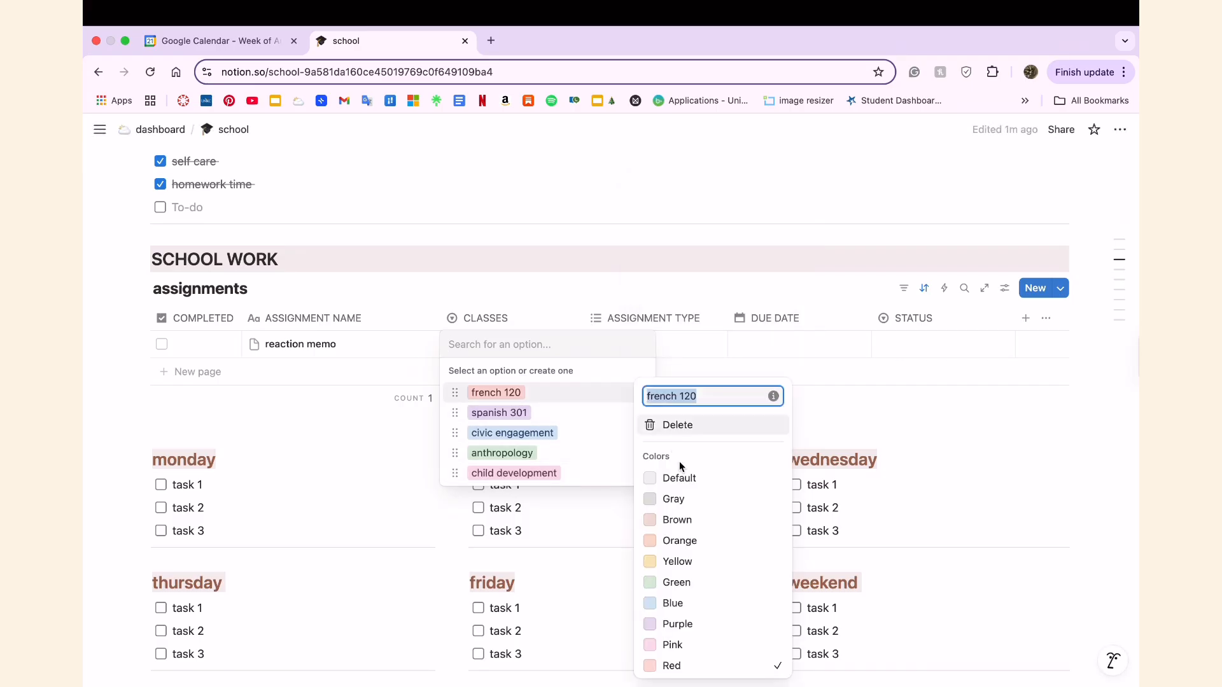
pyautogui.click(704, 520)
pyautogui.click(587, 433)
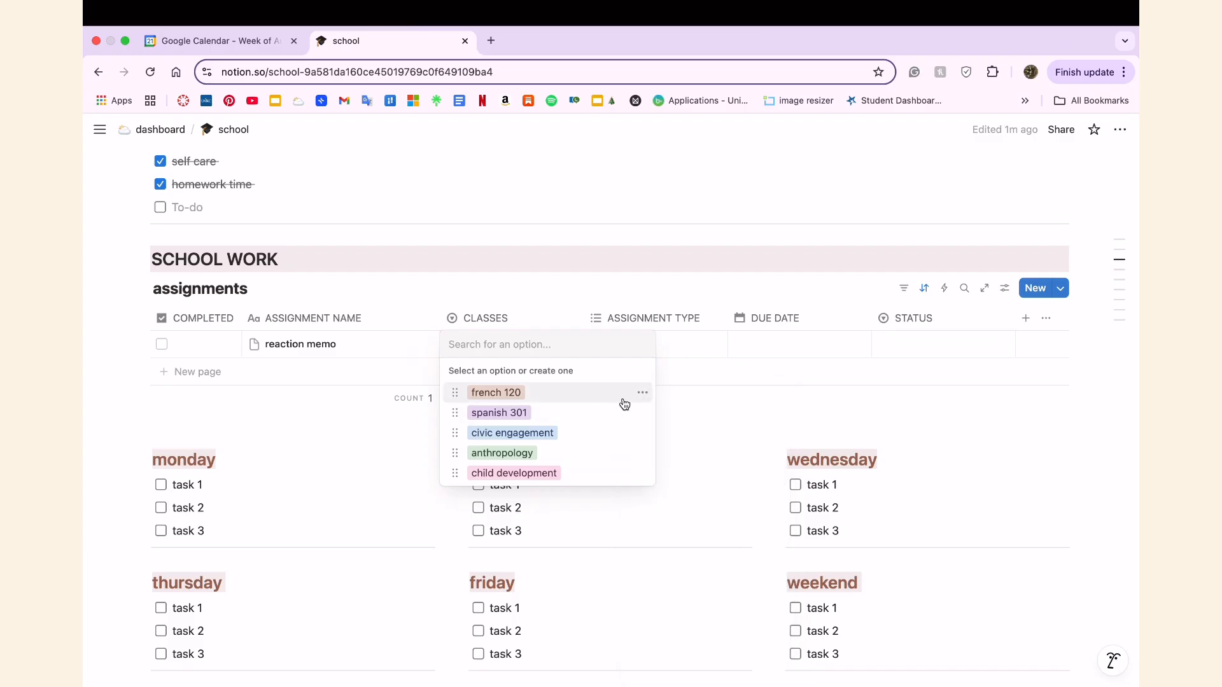
# Set the color of the child development class option to purple.
pyautogui.click(643, 473)
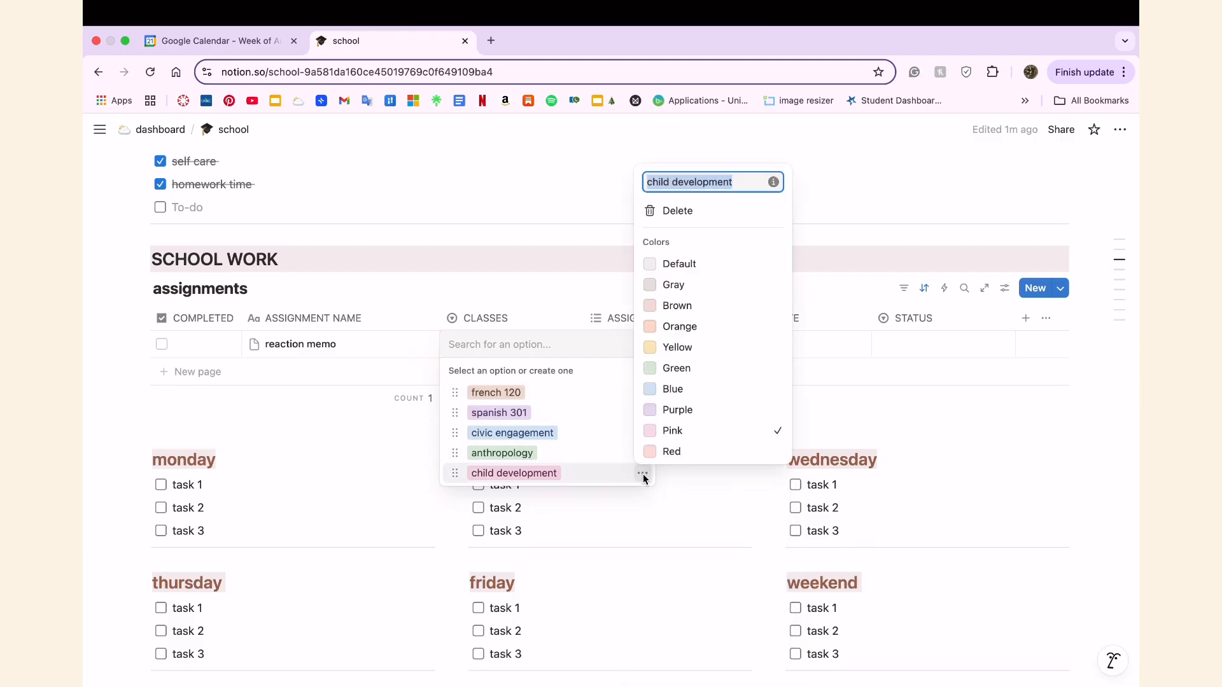
pyautogui.click(670, 414)
pyautogui.click(599, 427)
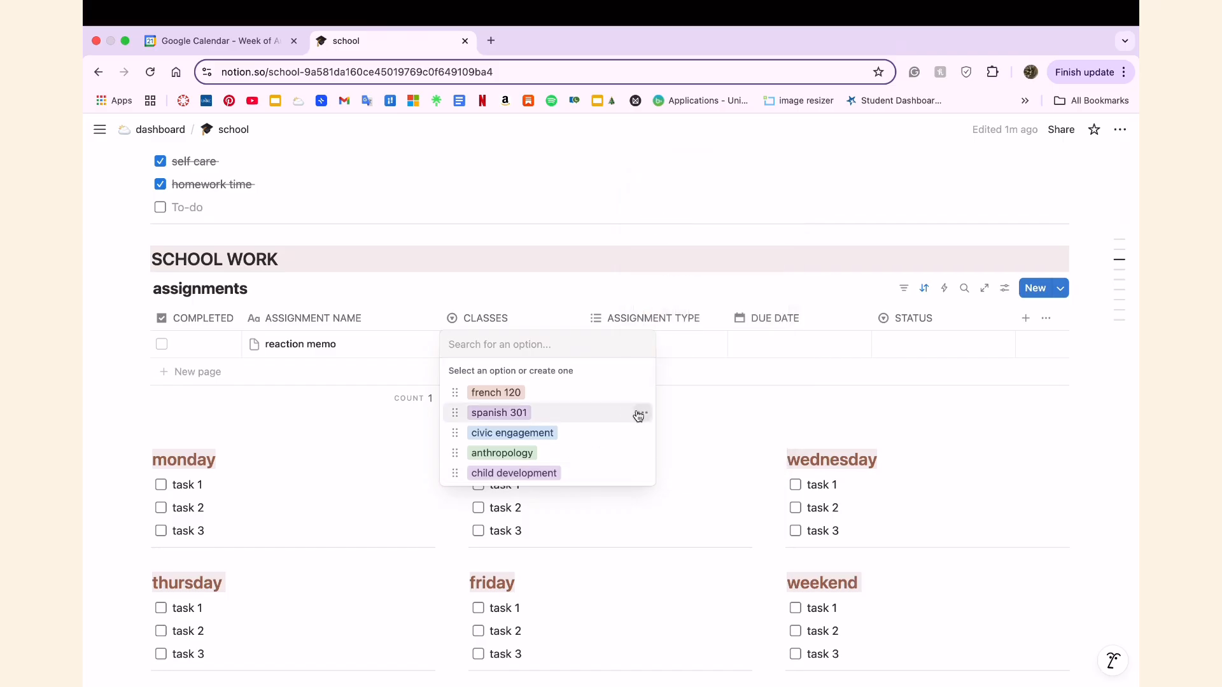
# Set the spanish 301 class option to orange and return the french 120 option to red.
pyautogui.click(644, 418)
pyautogui.click(699, 541)
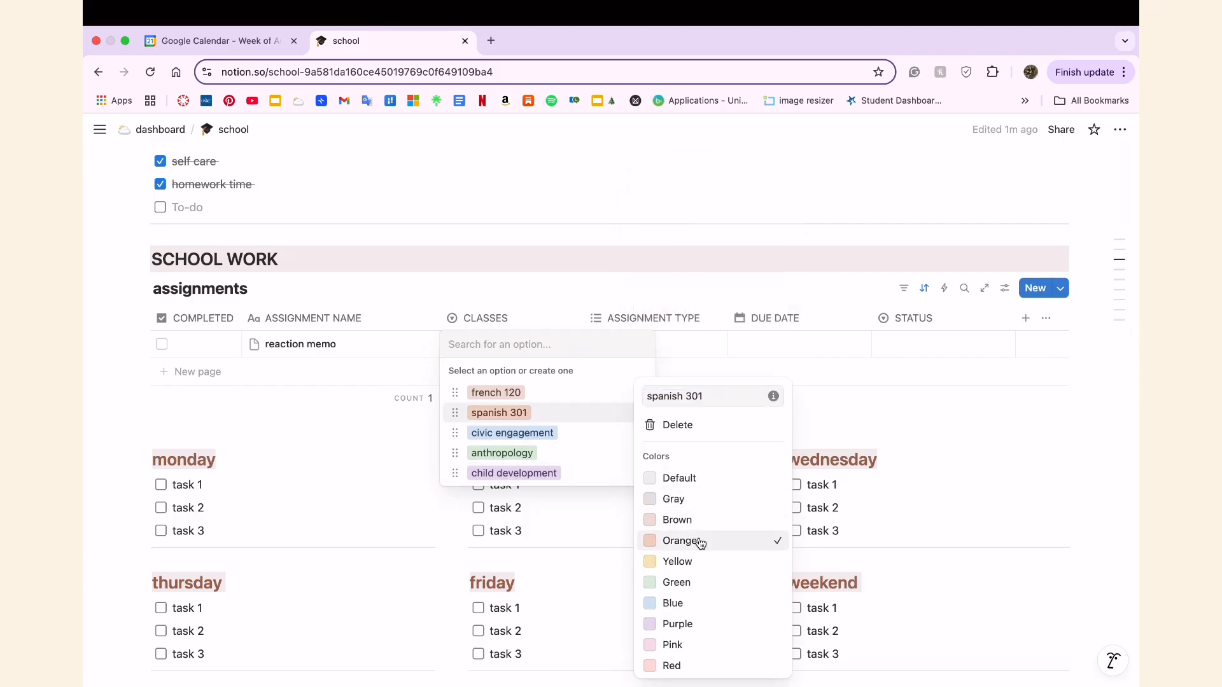
pyautogui.click(585, 442)
pyautogui.click(644, 393)
pyautogui.click(623, 441)
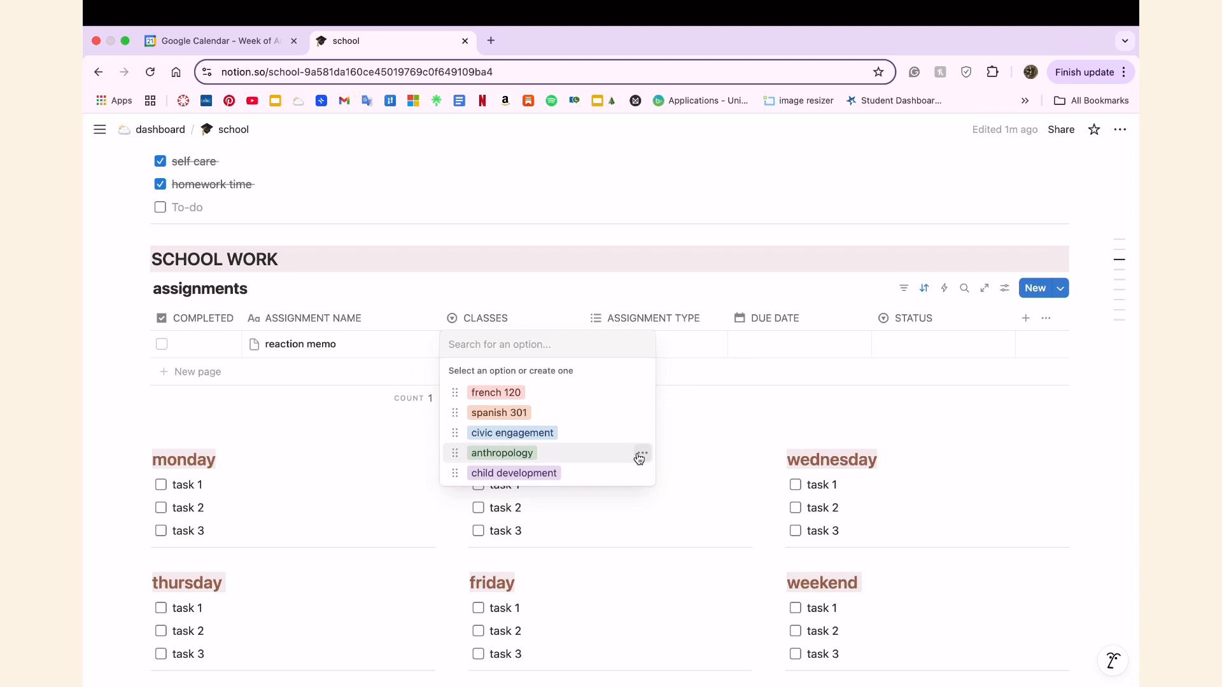
# Open the civic engagement and spanish 301 option settings, and assign civic engagement as the class of the reaction memo.
pyautogui.click(643, 433)
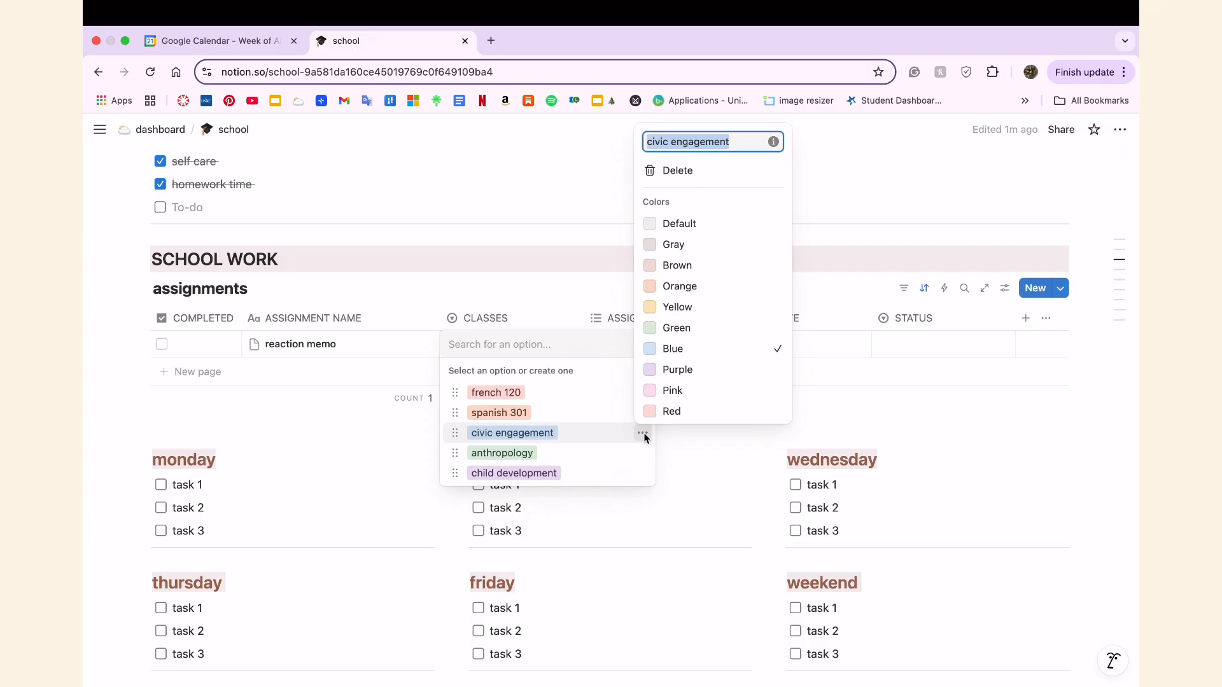
pyautogui.click(545, 397)
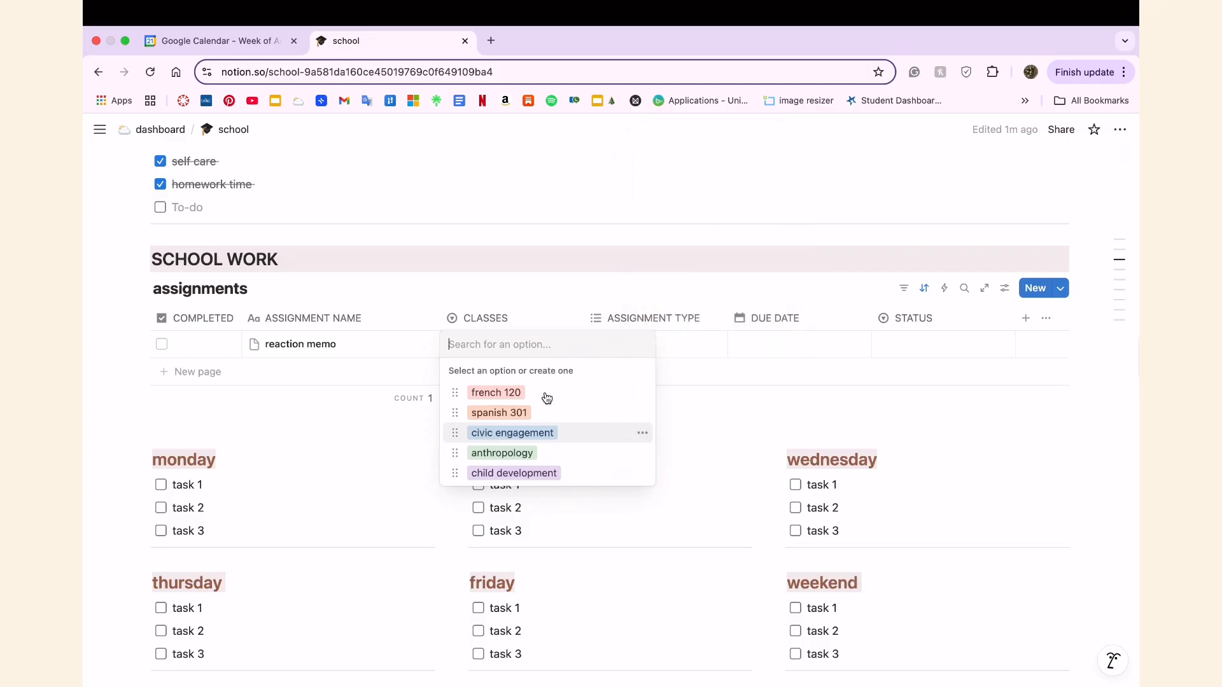
pyautogui.click(644, 416)
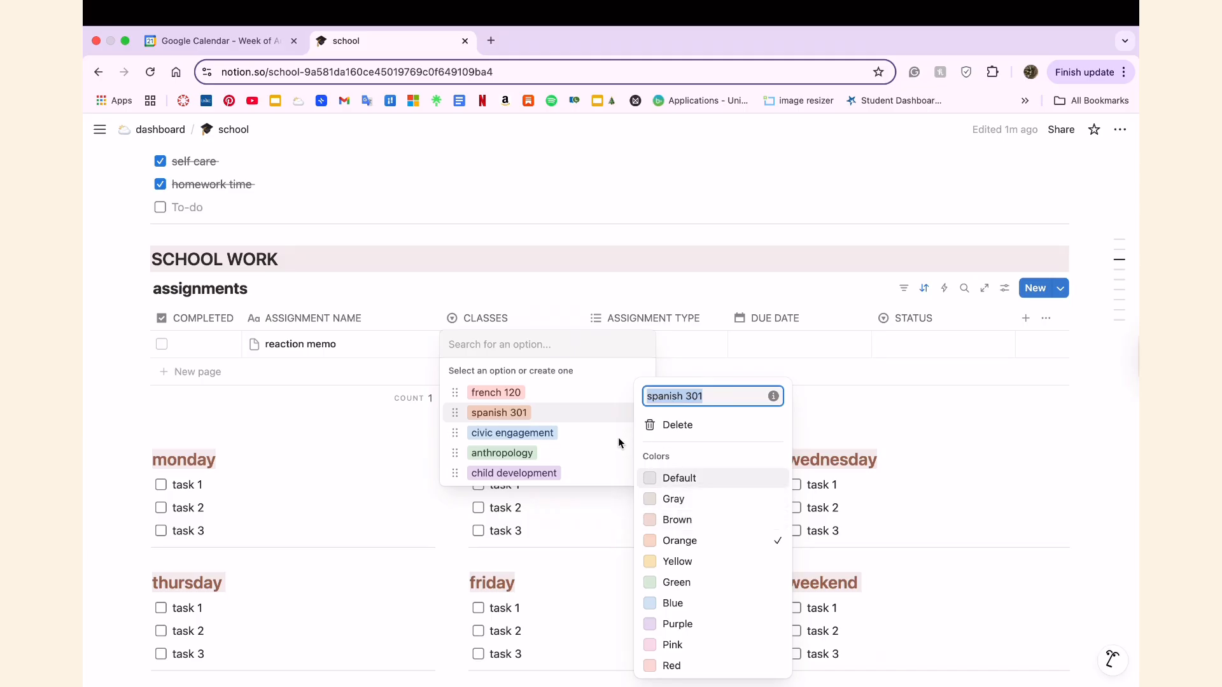
pyautogui.click(620, 439)
pyautogui.click(629, 435)
pyautogui.click(629, 433)
pyautogui.click(599, 437)
pyautogui.click(540, 350)
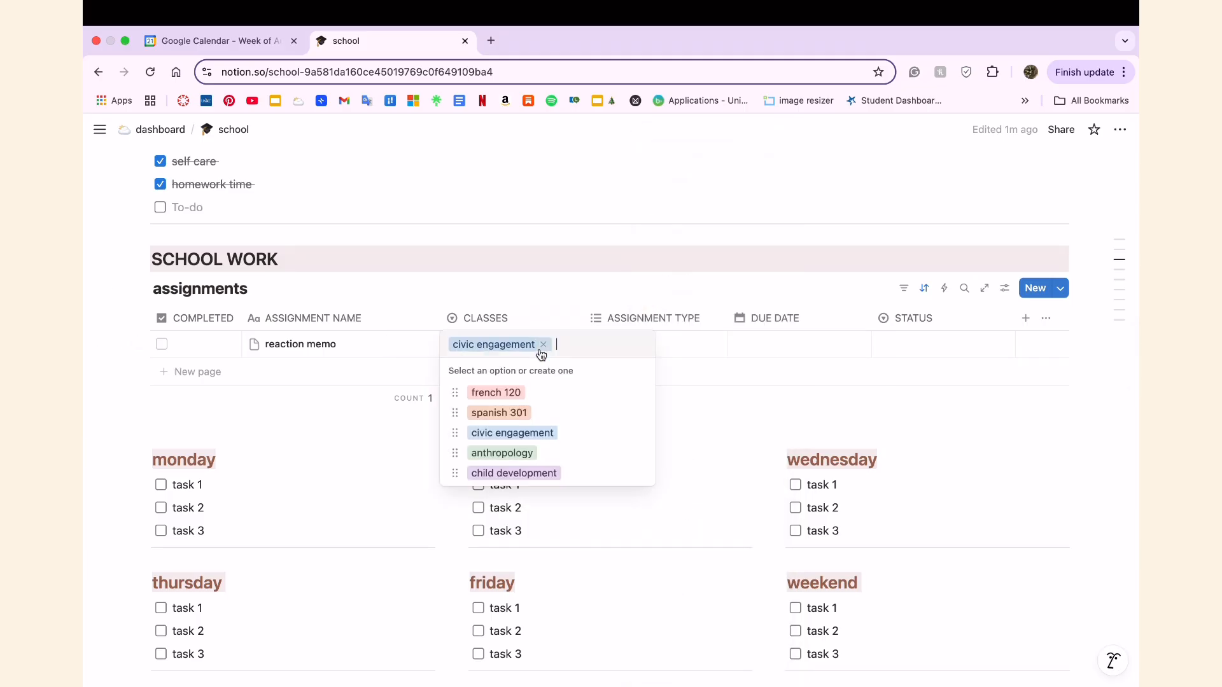
# Try brown and gray as the color of the civic engagement option and pick anthropology as the reaction memo's class.
pyautogui.click(642, 433)
pyautogui.click(693, 271)
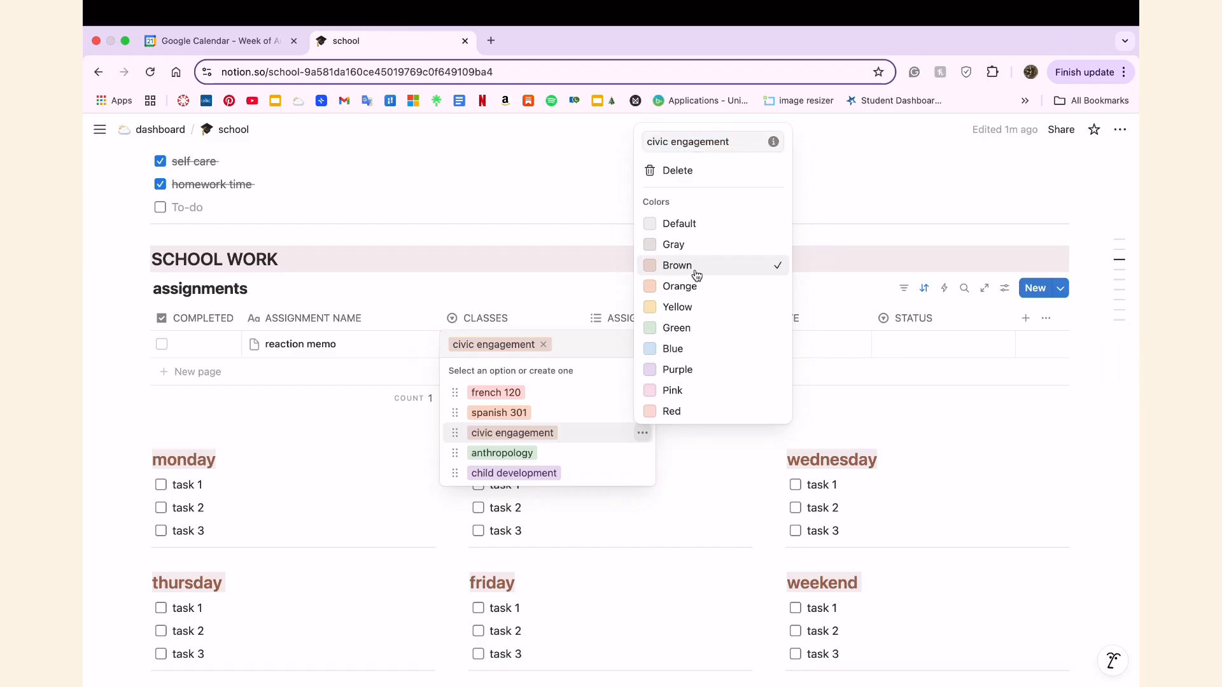
pyautogui.click(692, 243)
pyautogui.click(575, 462)
pyautogui.click(576, 457)
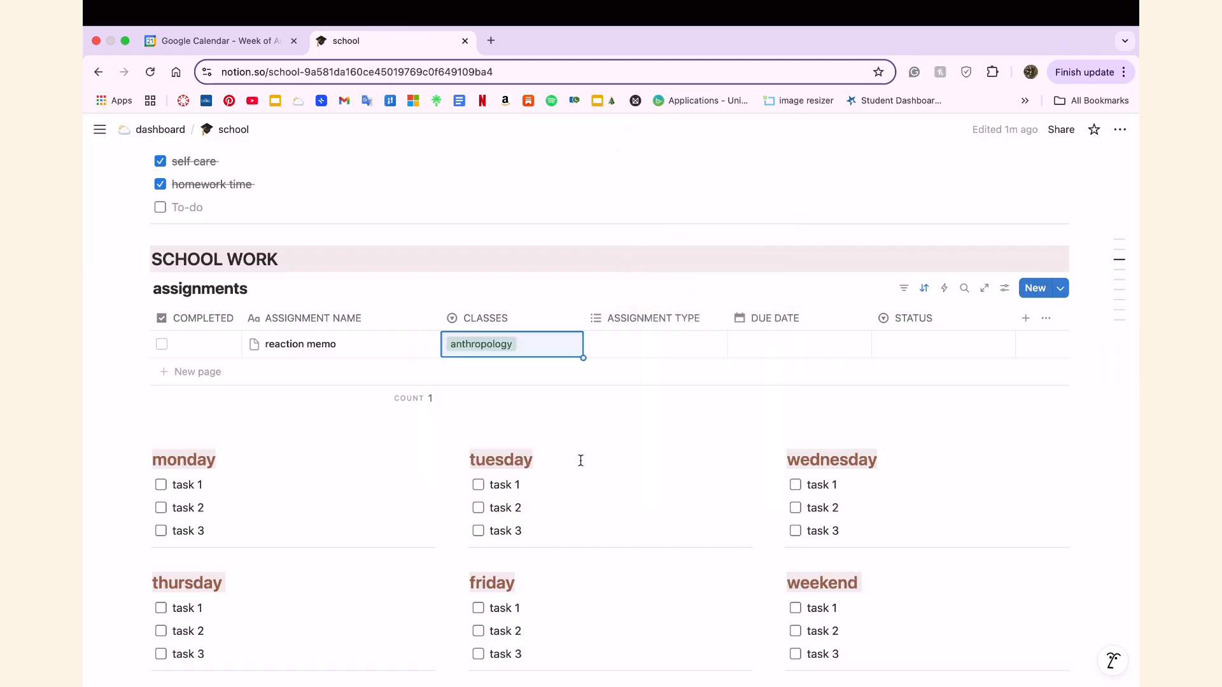
# Set the color of the civic engagement class option back to blue.
pyautogui.click(516, 350)
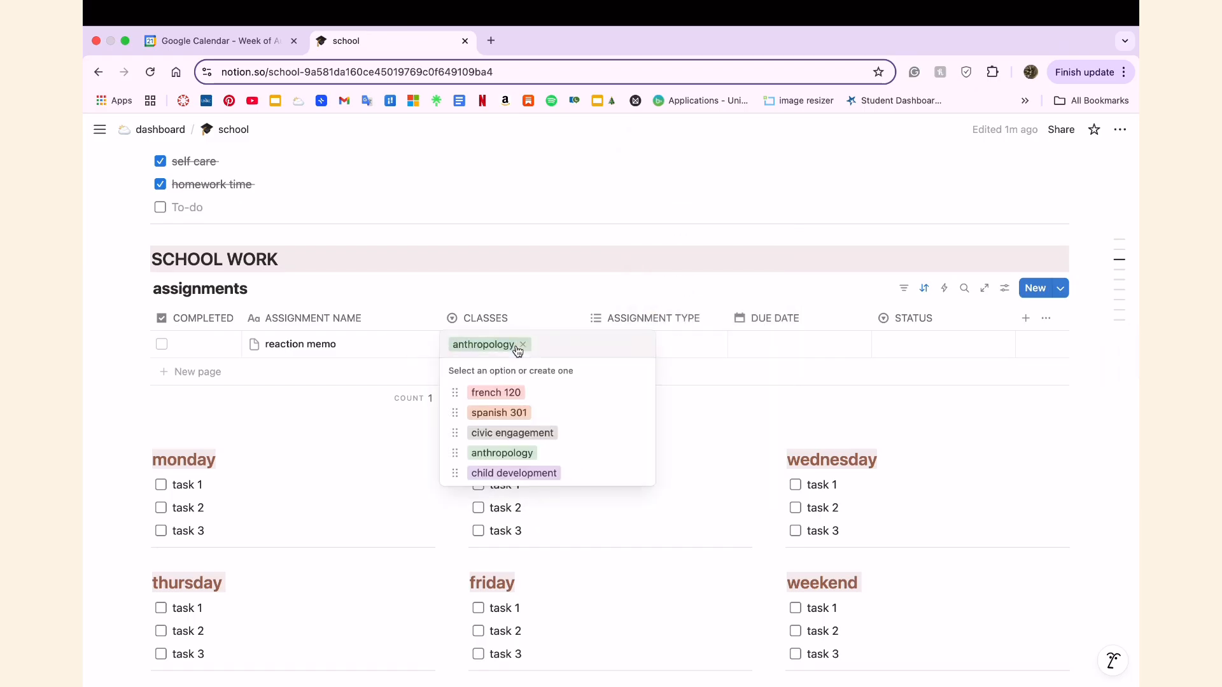
pyautogui.click(643, 439)
pyautogui.click(678, 350)
pyautogui.click(600, 468)
# Set the color of the spanish 301 class option to yellow.
pyautogui.click(642, 417)
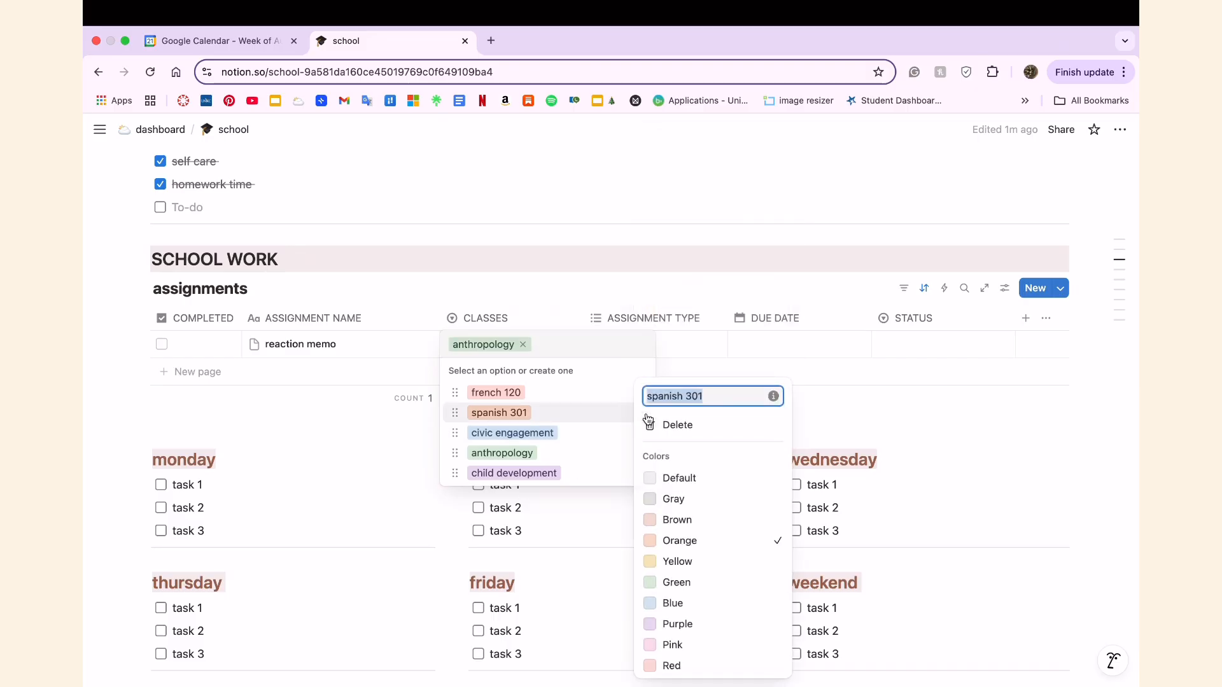
pyautogui.click(677, 562)
pyautogui.click(555, 451)
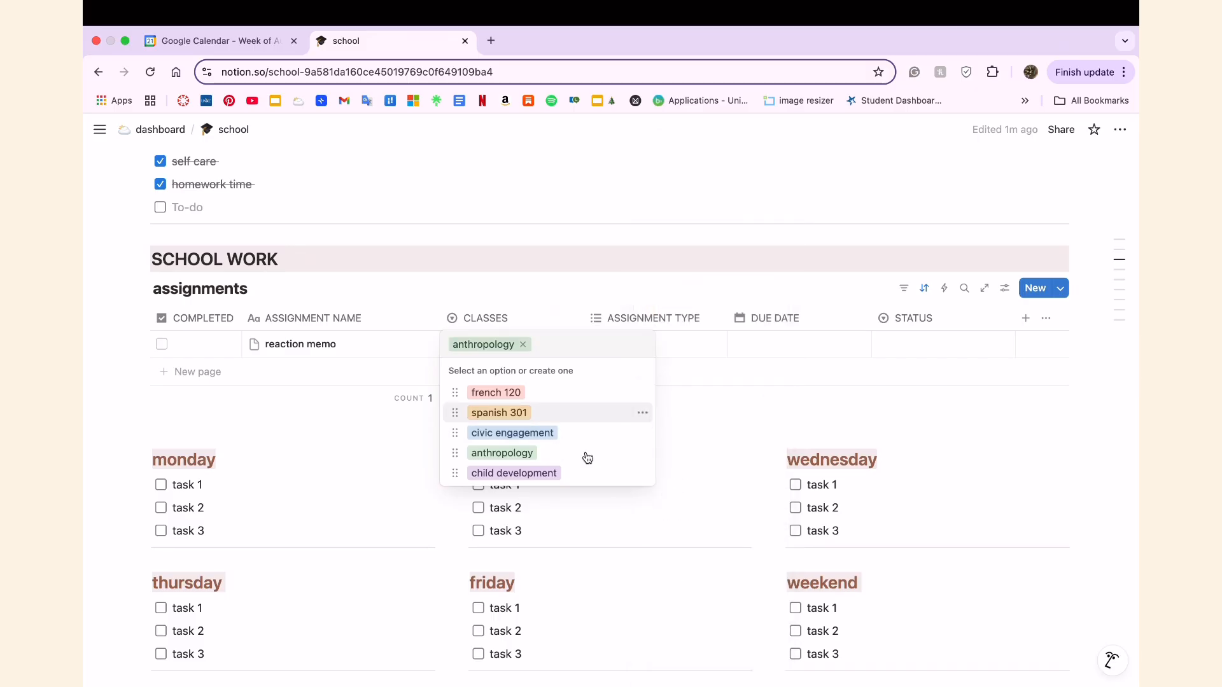
# Set the reaction memo's assignment type to assignment and its class to anthropology.
pyautogui.click(523, 345)
pyautogui.click(693, 344)
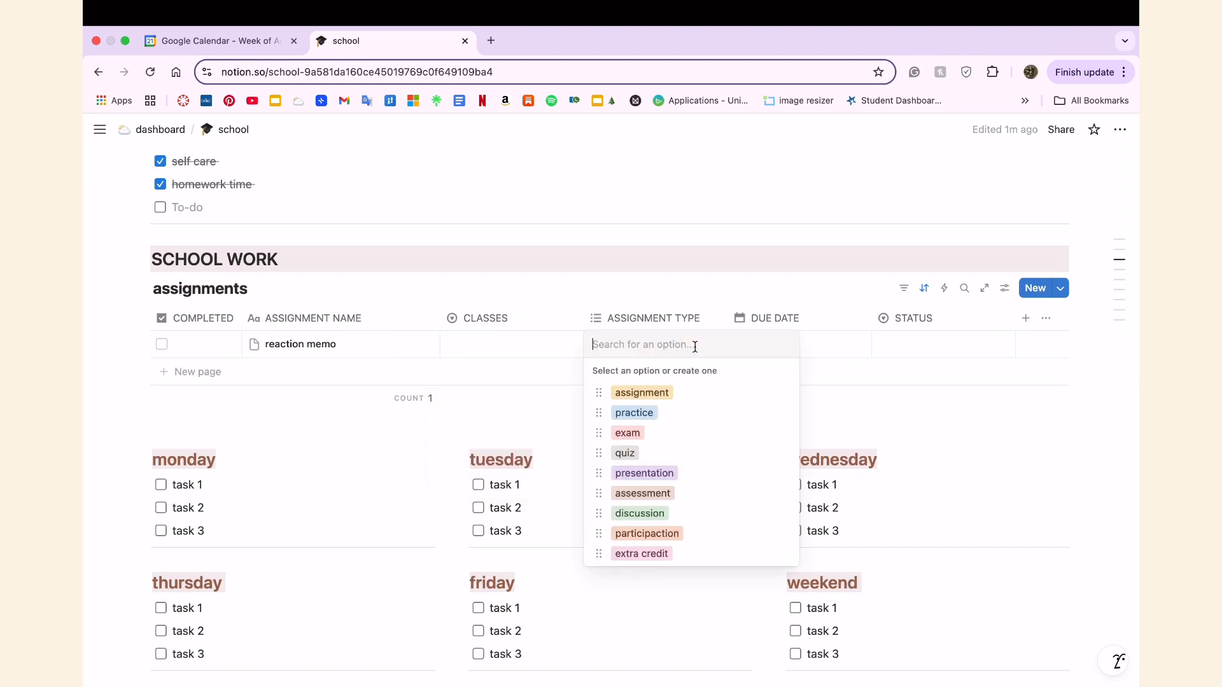
pyautogui.click(685, 400)
pyautogui.click(823, 346)
pyautogui.click(515, 339)
pyautogui.click(558, 451)
pyautogui.click(255, 344)
pyautogui.click(426, 434)
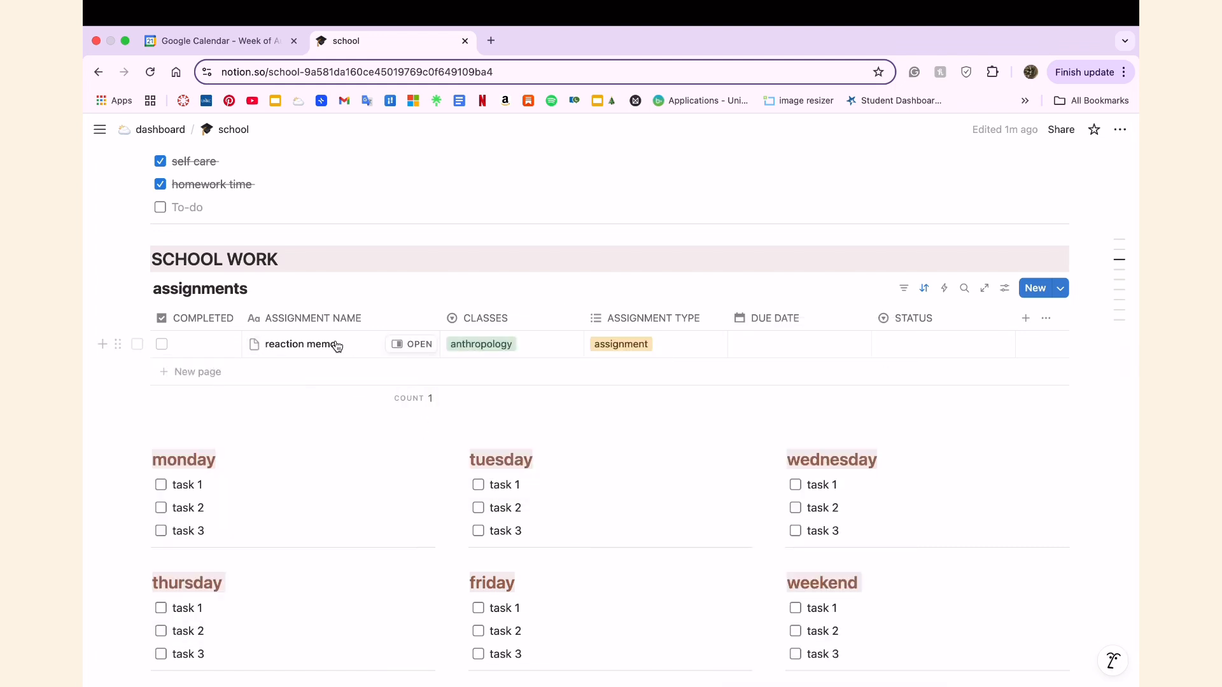
# Add a second entry to the assignments table and name it "reaction memo 2".
pyautogui.click(278, 374)
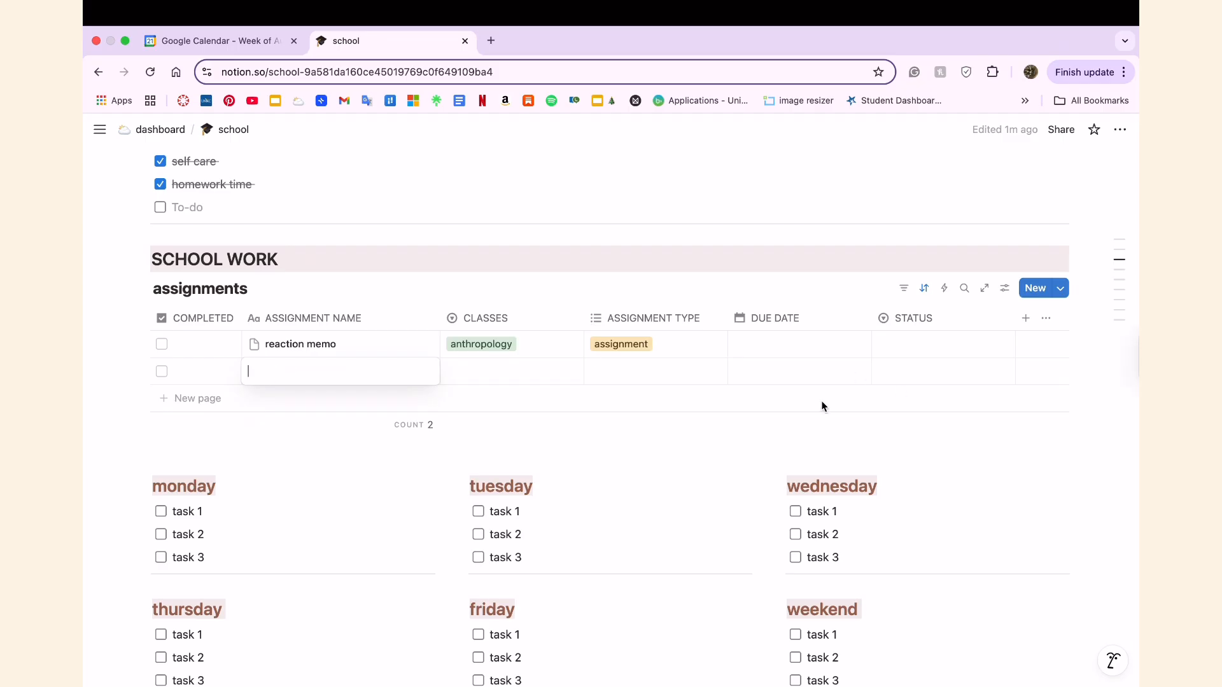
pyautogui.write('reactiobn')
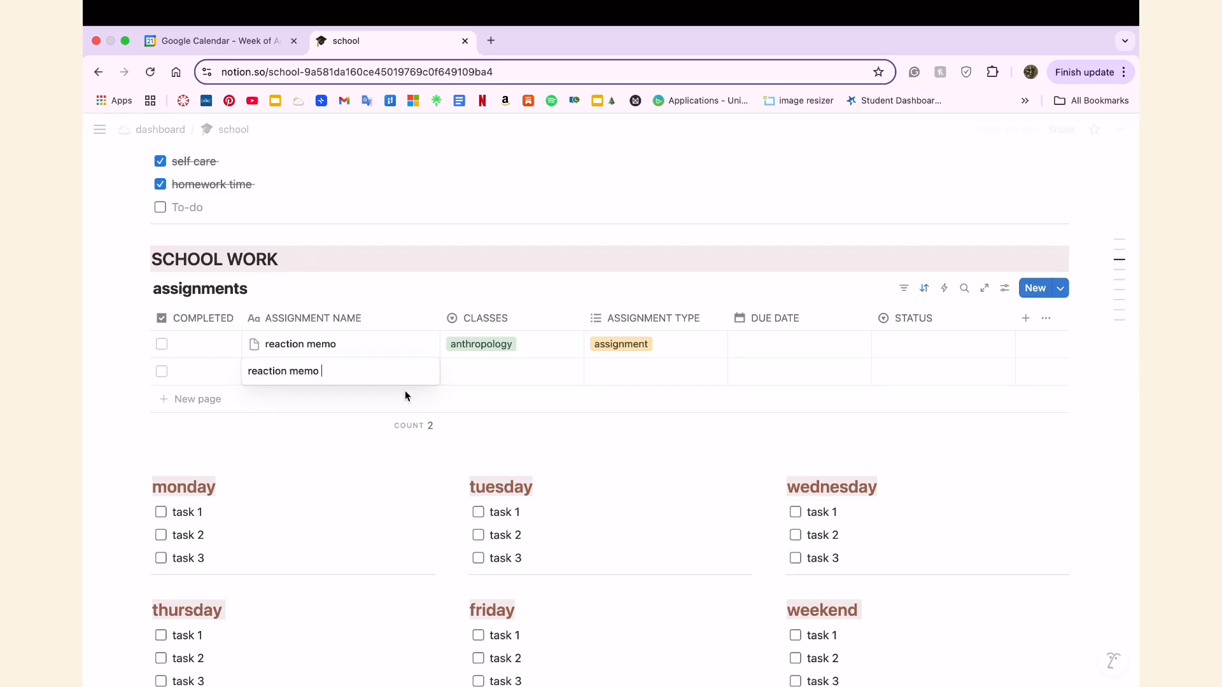
pyautogui.write('2')
pyautogui.press('Return')
# Rename the first entry of the assignments table as "reaction memo 2".
pyautogui.click(382, 345)
pyautogui.write('2')
pyautogui.press('Return')
# Set the second entry's class to anthropology and its assignment type to assignment.
pyautogui.click(506, 371)
pyautogui.click(505, 479)
pyautogui.click(647, 373)
pyautogui.click(673, 415)
pyautogui.press('Escape')
# Set the status of both assignment entries to not started.
pyautogui.click(936, 344)
pyautogui.click(907, 390)
pyautogui.click(933, 372)
pyautogui.click(907, 418)
pyautogui.click(574, 455)
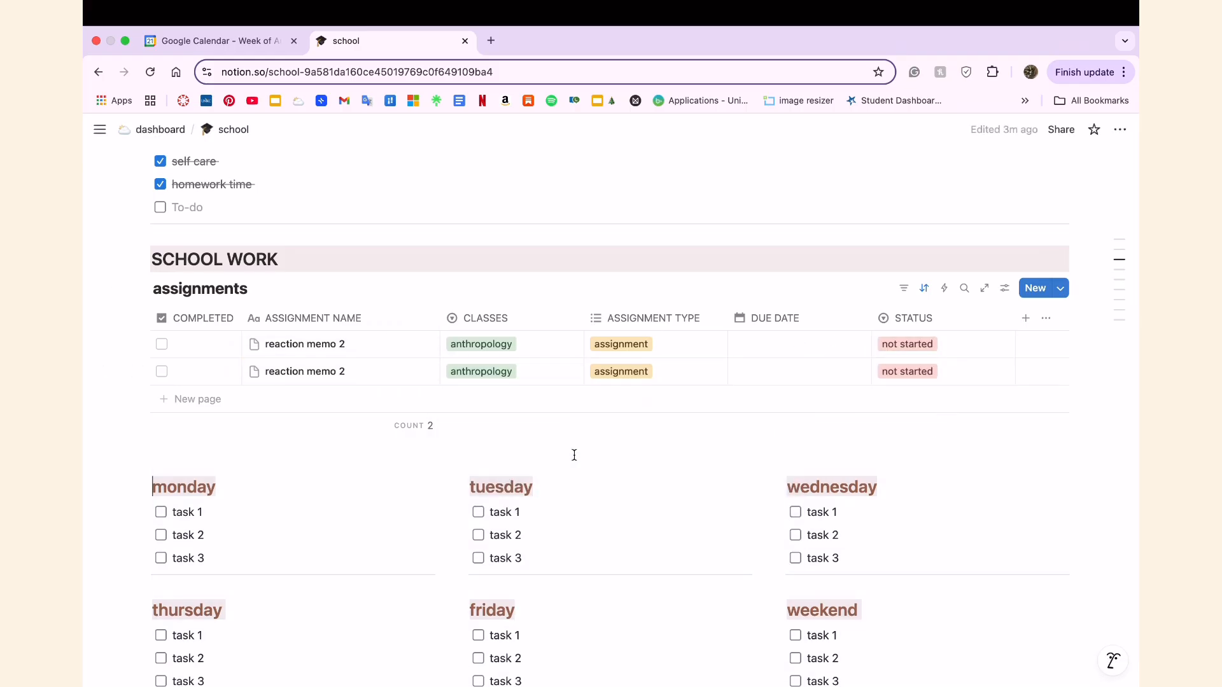
# Replace monday's task 1 with "first day of classes".
pyautogui.scroll(-3, 574, 455)
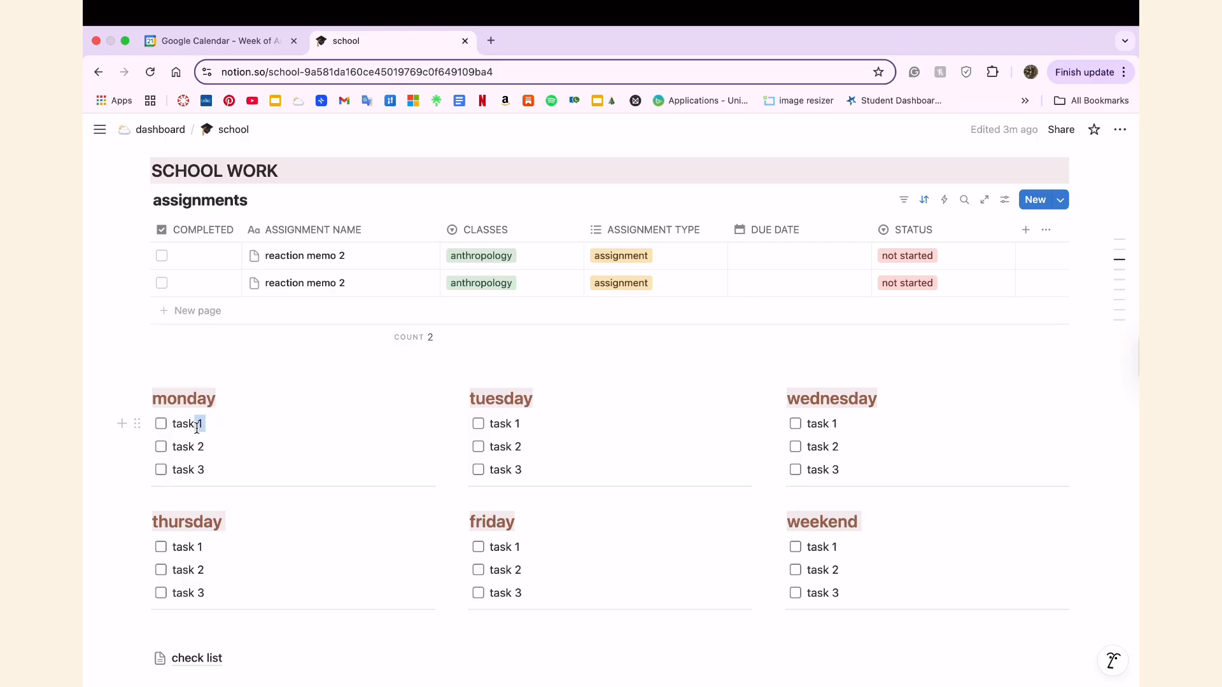
pyautogui.press('BackSpace')
pyautogui.press('BackSpace')
pyautogui.press('BackSpace')
pyautogui.press('BackSpace')
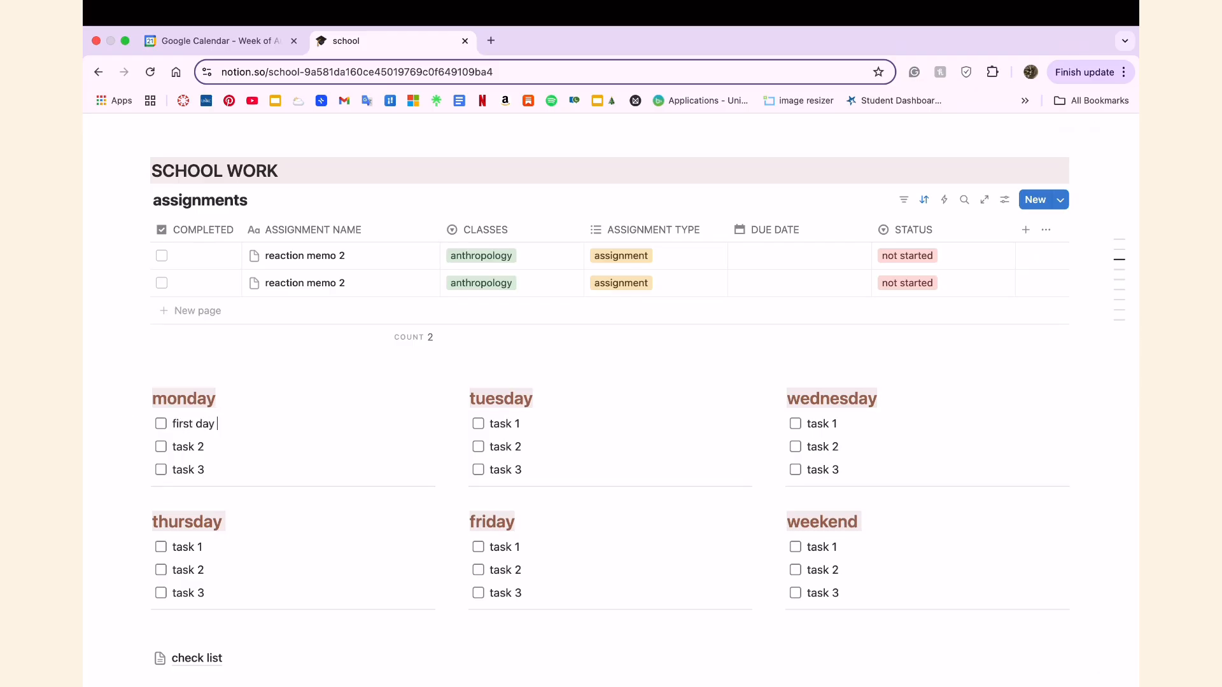
pyautogui.write('first day of classes')
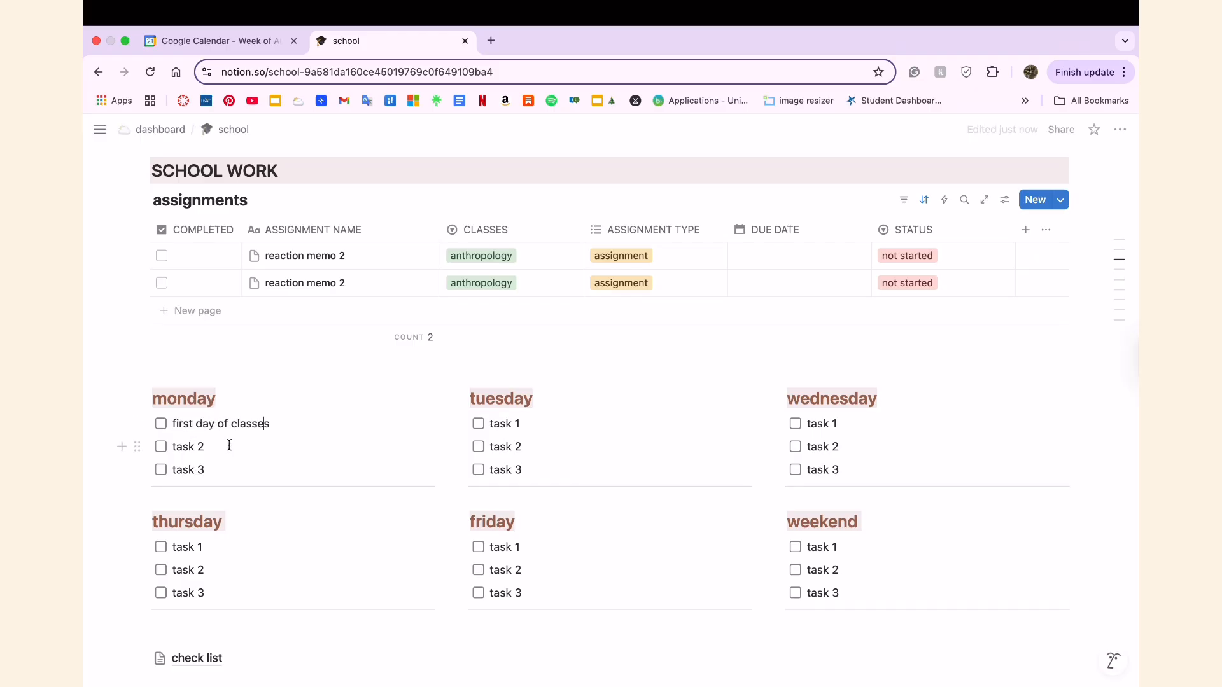
# Replace monday's task 2 with "antho reading".
pyautogui.press('BackSpace')
pyautogui.press('BackSpace')
pyautogui.press('BackSpace')
pyautogui.press('BackSpace')
pyautogui.press('BackSpace')
pyautogui.press('BackSpace')
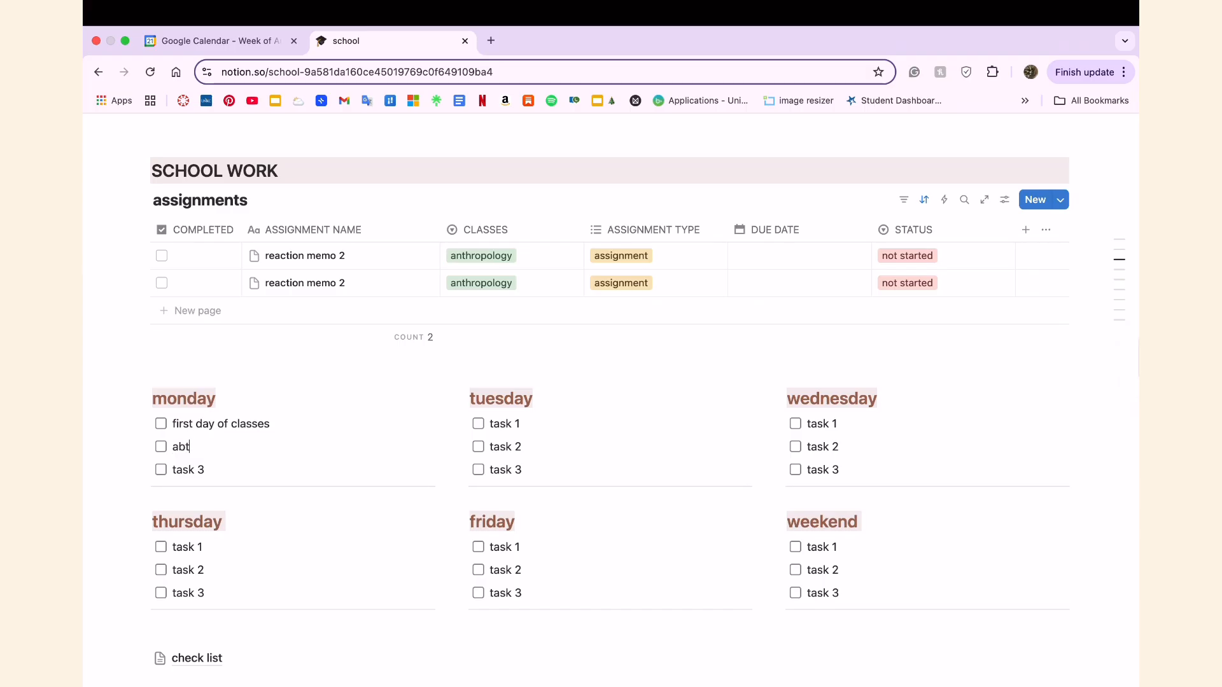
pyautogui.write('antho readinf')
pyautogui.press('BackSpace')
pyautogui.press('BackSpace')
pyautogui.write('g')
# Replace monday's task 3 with "update".
pyautogui.click(206, 470)
pyautogui.press('BackSpace')
pyautogui.press('BackSpace')
pyautogui.press('BackSpace')
pyautogui.press('BackSpace')
pyautogui.press('BackSpace')
pyautogui.press('BackSpace')
pyautogui.write('update')
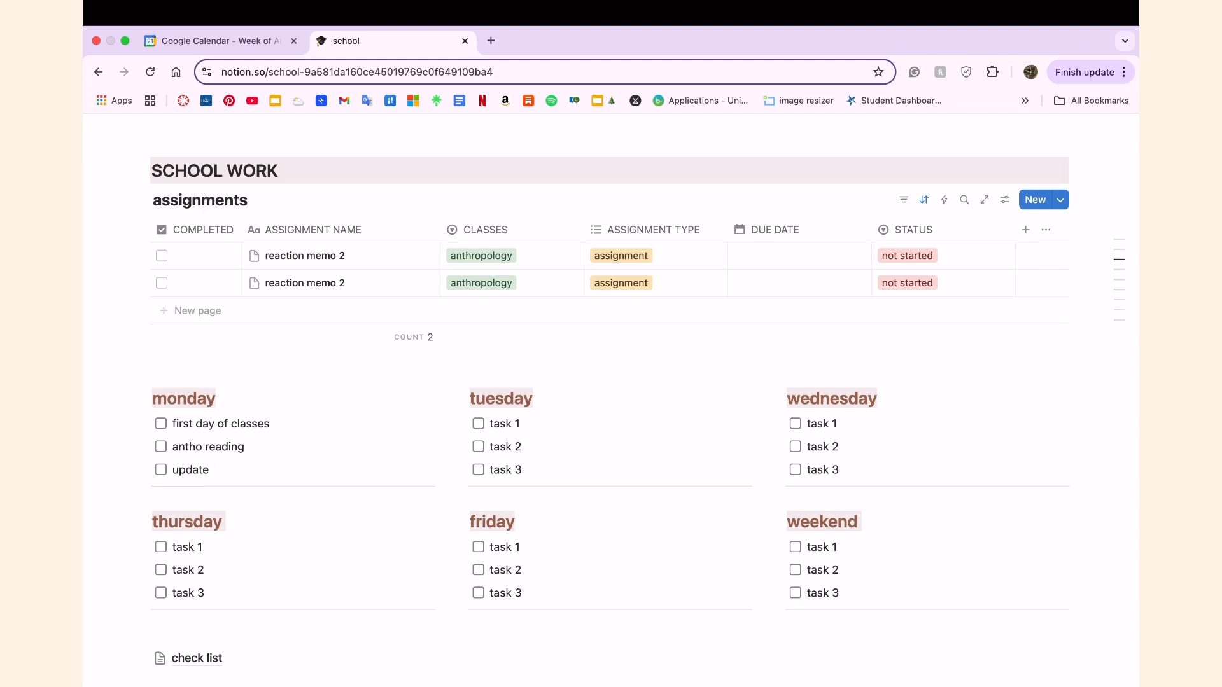
# Complete monday's third task so it reads "update assignment tracker".
pyautogui.scroll(-2, 319, 564)
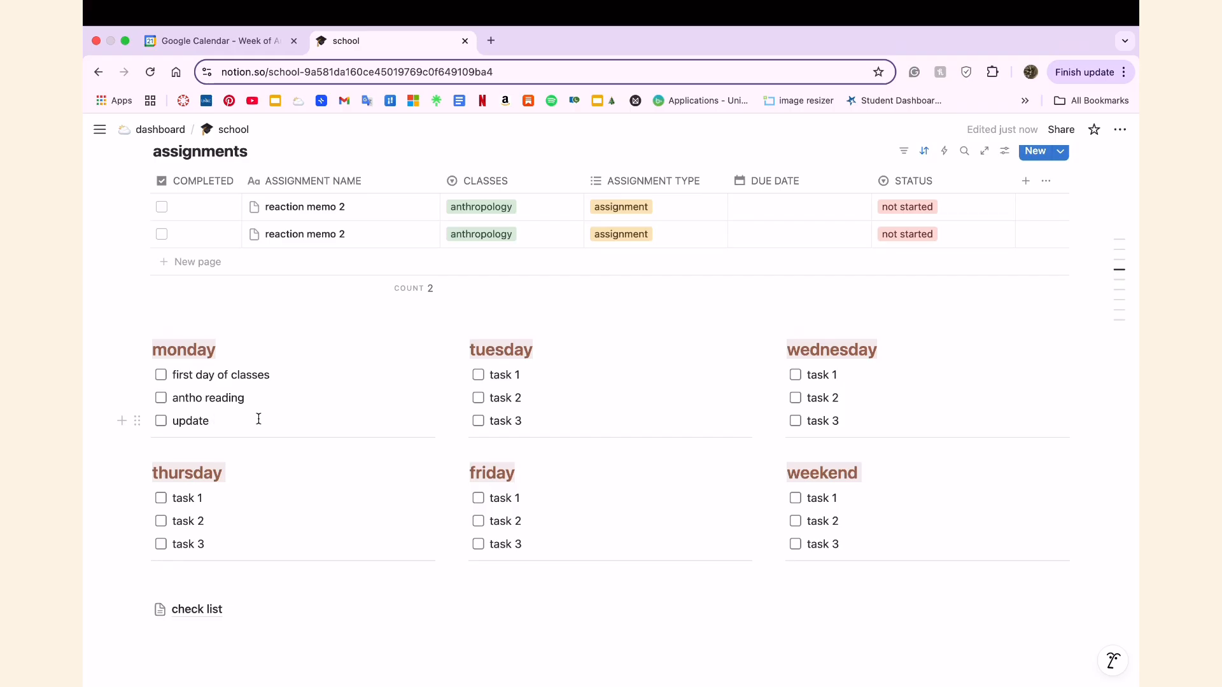
pyautogui.write('assign')
# Open the check list page below the weekday lists, look through its items and return to the school page.
pyautogui.scroll(-3, 312, 509)
pyautogui.click(196, 504)
pyautogui.scroll(-10, 295, 494)
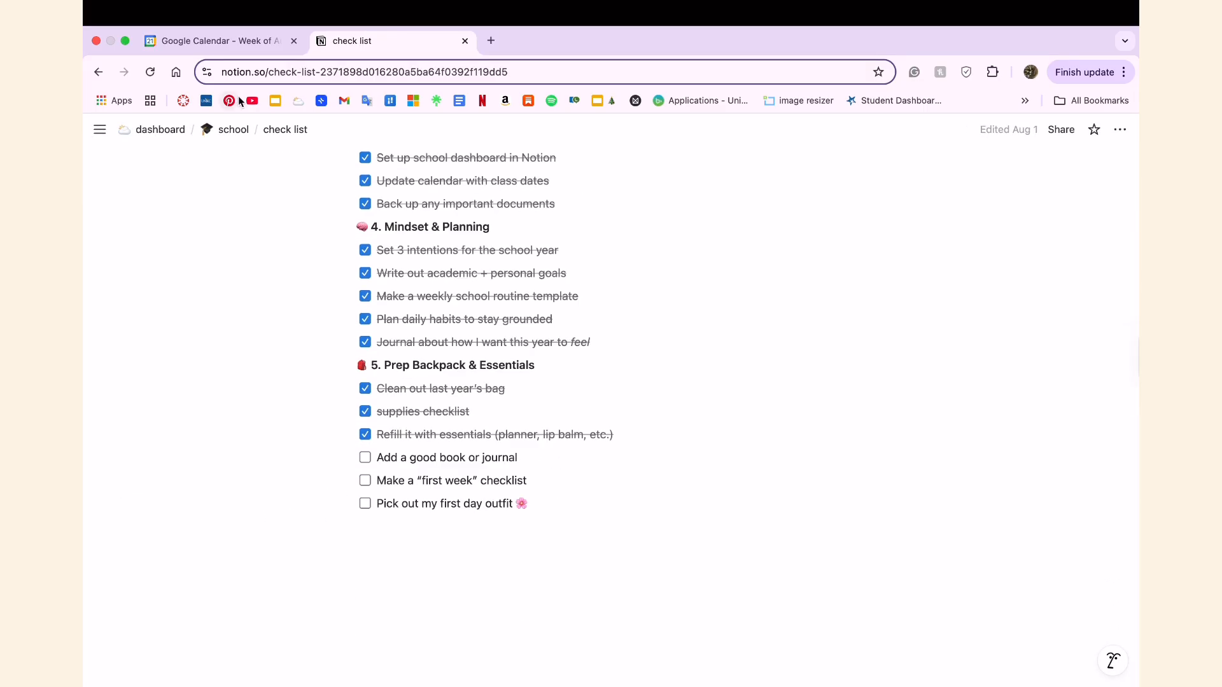
pyautogui.click(233, 129)
pyautogui.scroll(-15, 152, 508)
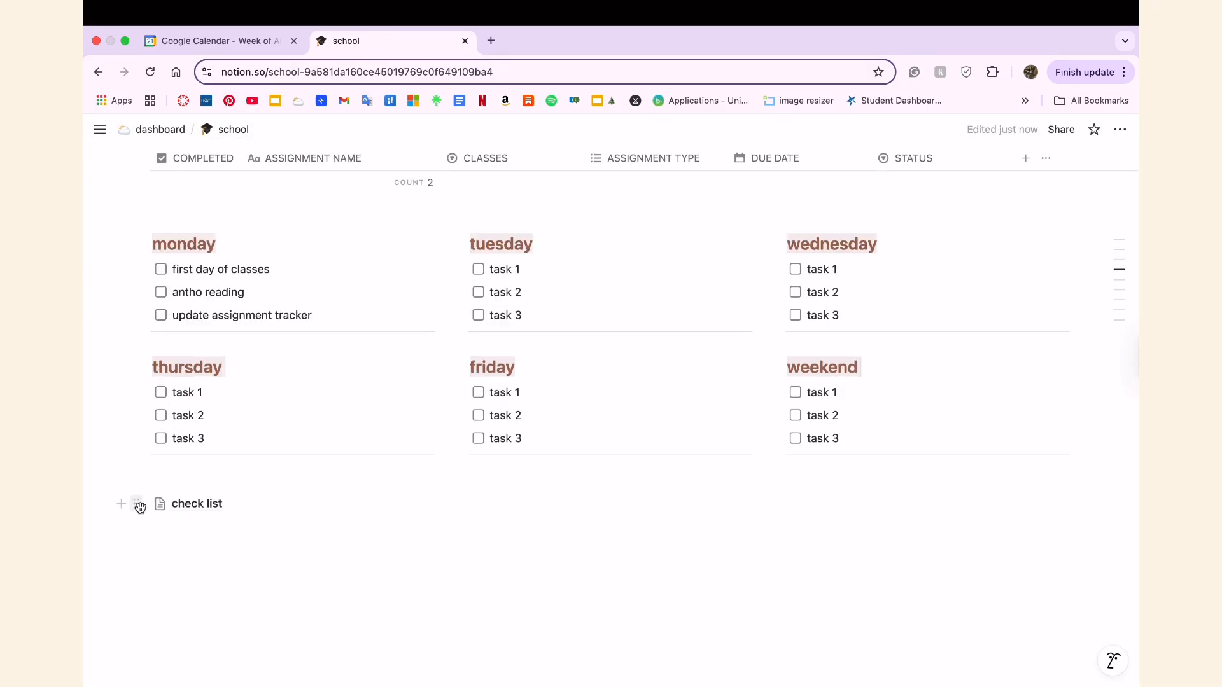
# Delete the check list page link below the weekday lists and add blank lines in its place.
pyautogui.click(138, 505)
pyautogui.click(234, 623)
pyautogui.press('Return')
pyautogui.press('Return')
# Turn the blank block below the weekday lists into 2 columns.
pyautogui.click(136, 549)
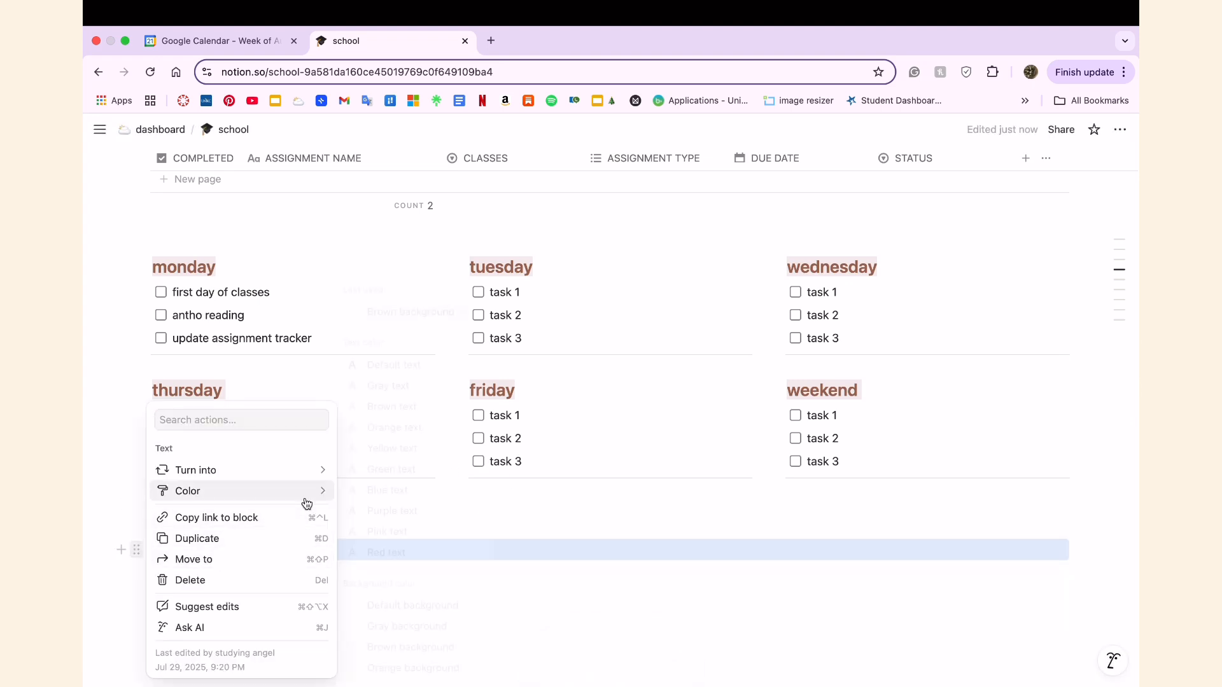
pyautogui.scroll(-2, 278, 592)
pyautogui.click(137, 504)
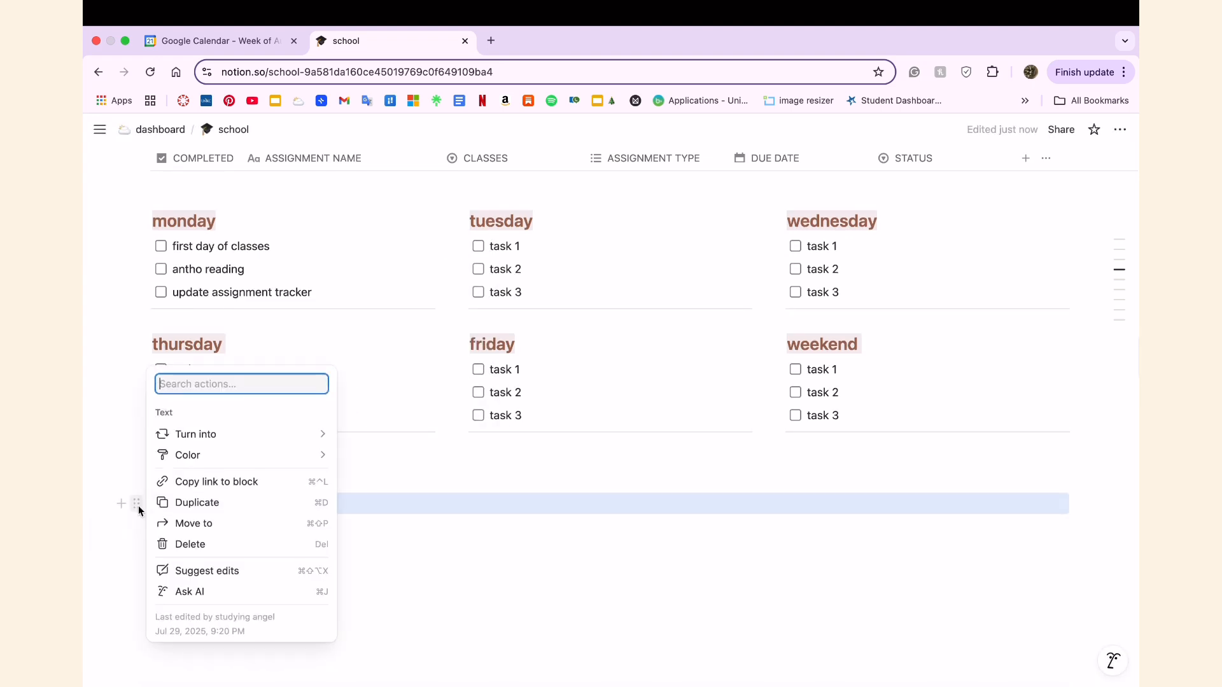
pyautogui.moveTo(240, 456)
pyautogui.scroll(-1, 454, 608)
pyautogui.scroll(-3, 452, 631)
pyautogui.moveTo(236, 430)
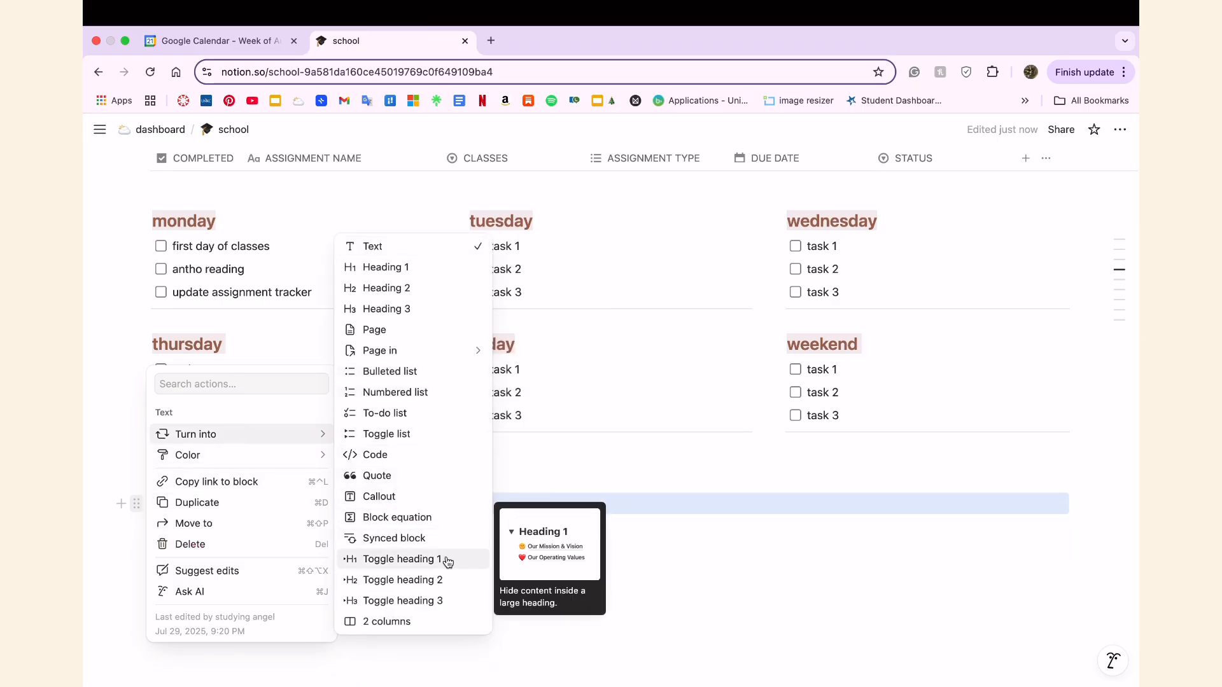
pyautogui.click(455, 624)
# Enter "hello - test 1" in the first column and "hello - test 2" in the second column.
pyautogui.write('hello')
pyautogui.click(634, 513)
pyautogui.write('hello ')
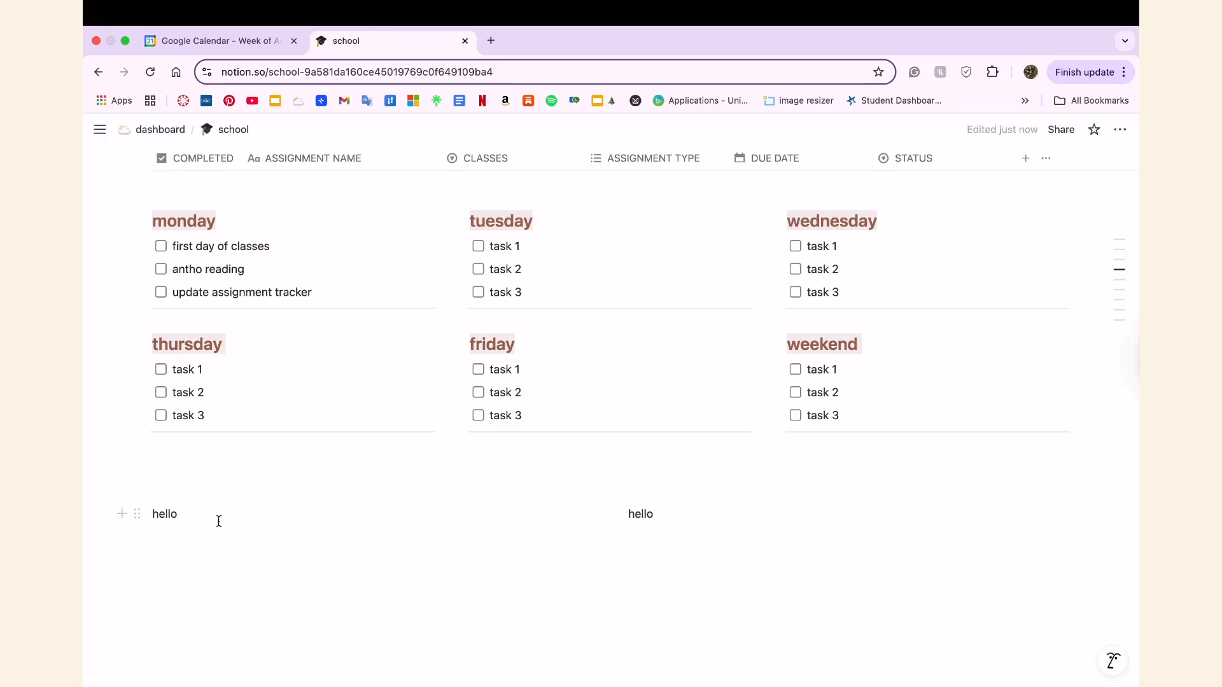
pyautogui.write('- test 1')
pyautogui.click(687, 517)
pyautogui.write('- test')
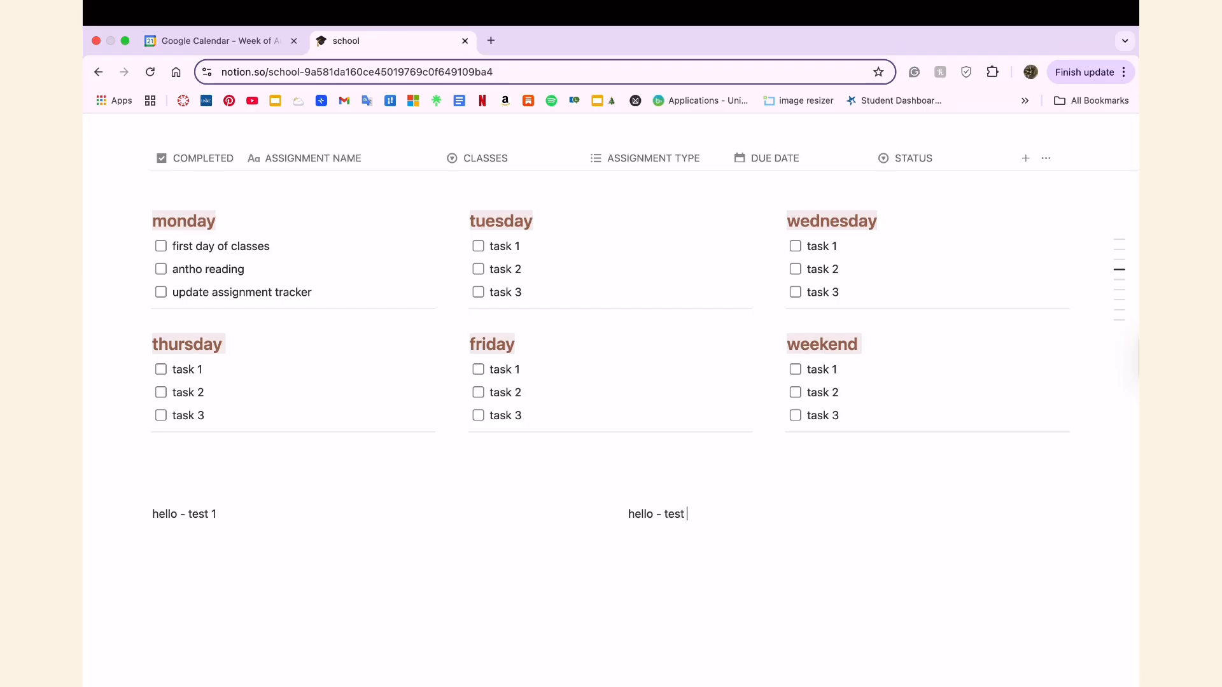
# Remove the leading "hello -" from both columns, leaving "test 1" and "test 2".
pyautogui.moveTo(177, 521); pyautogui.dragTo(158, 513)
pyautogui.press('BackSpace')
pyautogui.moveTo(662, 514); pyautogui.dragTo(526, 492)
pyautogui.press('BackSpace')
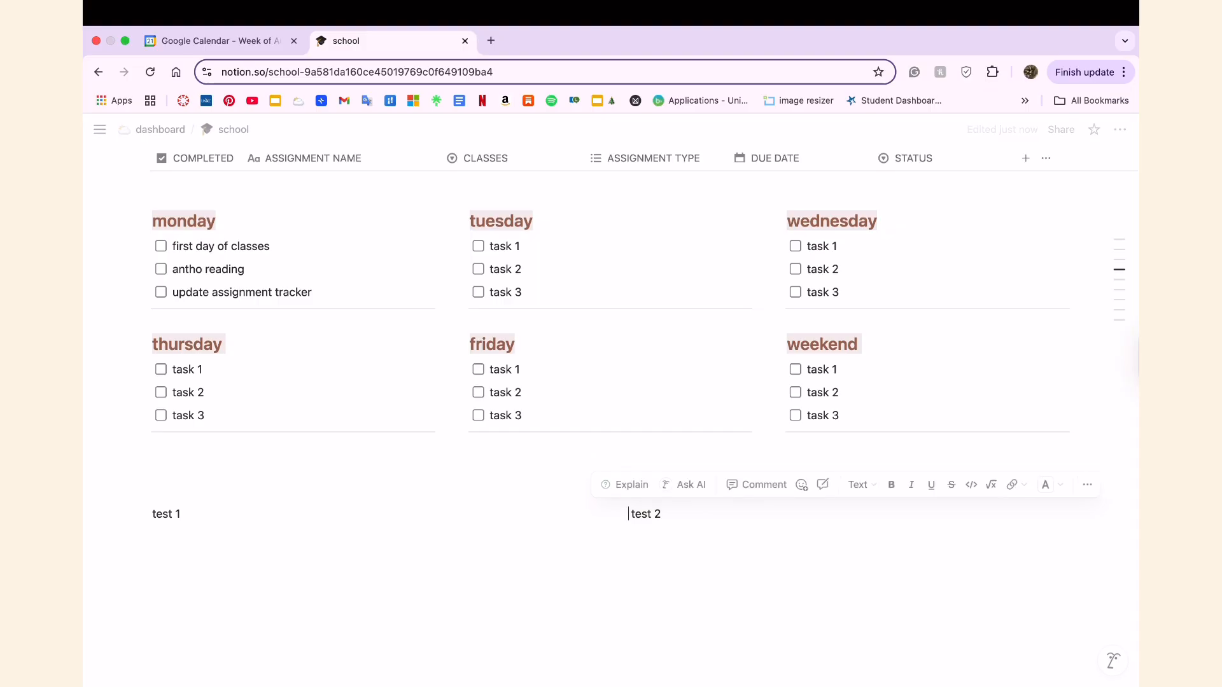
# Give the "test 1" block a brown background and turn it into Heading 2.
pyautogui.tripleClick(151, 516)
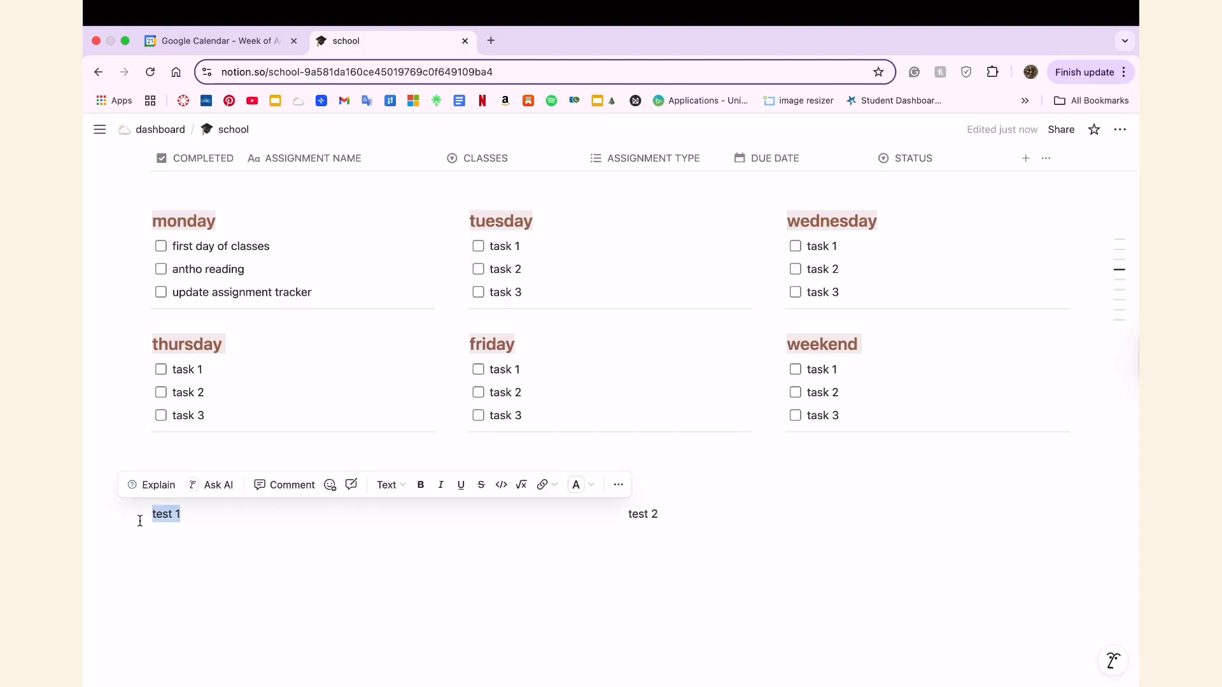
pyautogui.click(137, 514)
pyautogui.moveTo(263, 439)
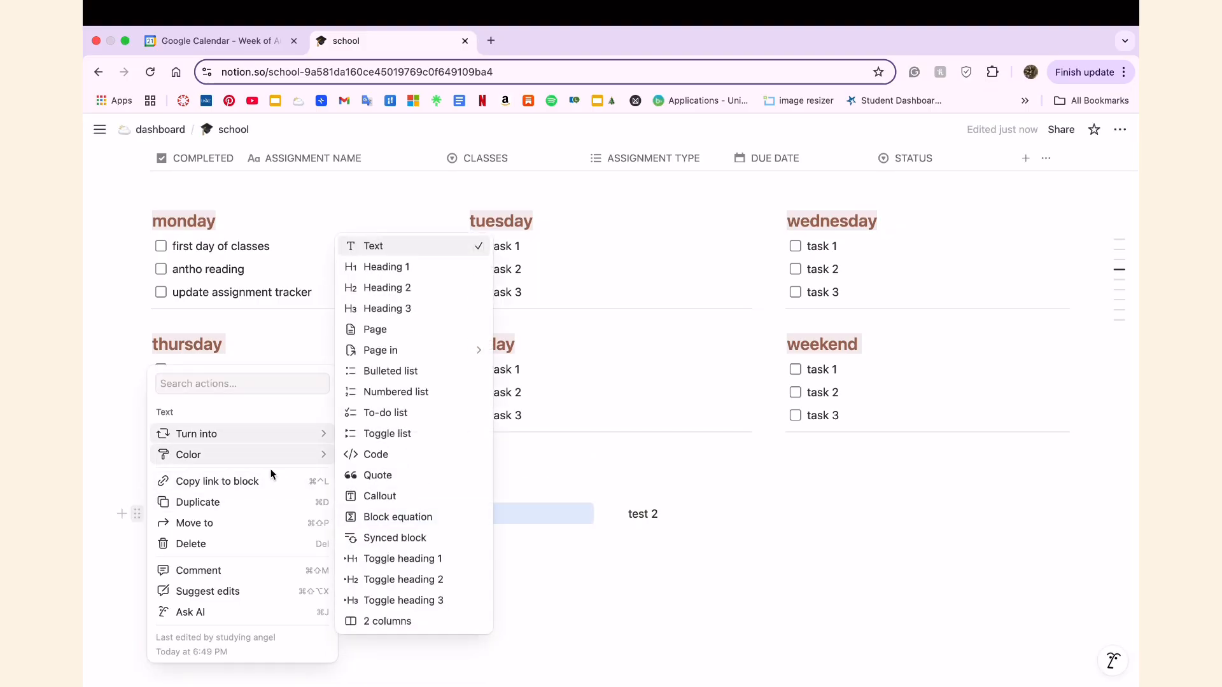
pyautogui.press('Escape')
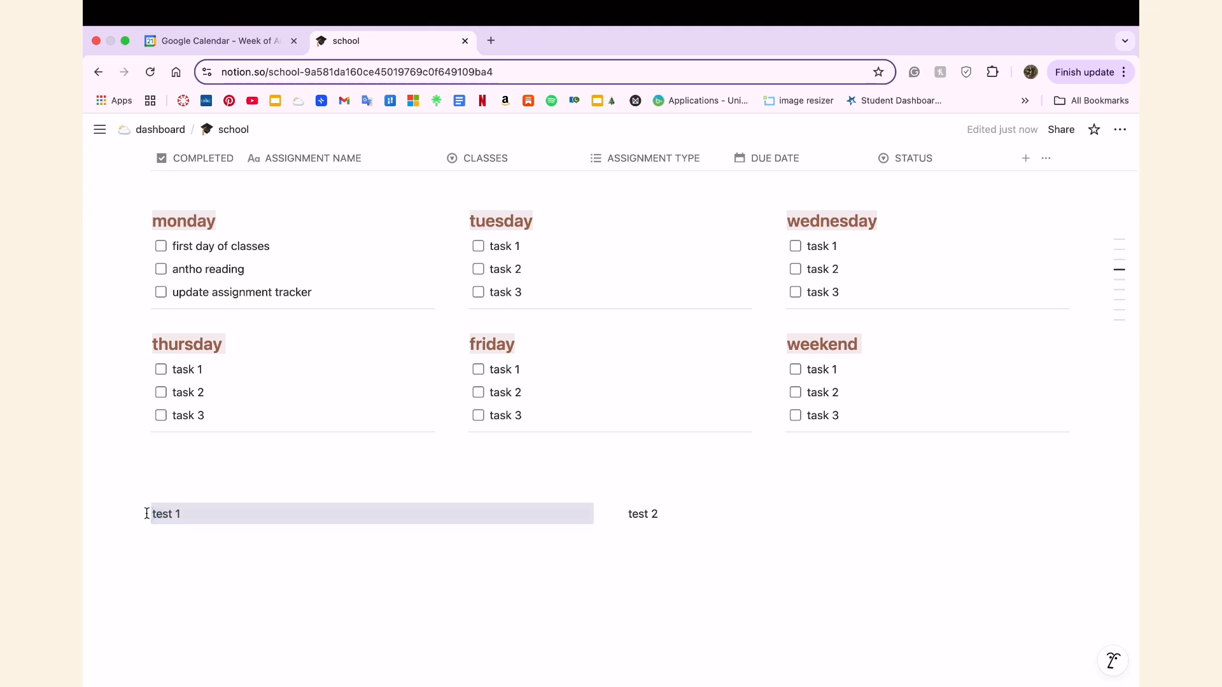
pyautogui.click(137, 514)
pyautogui.press('Escape')
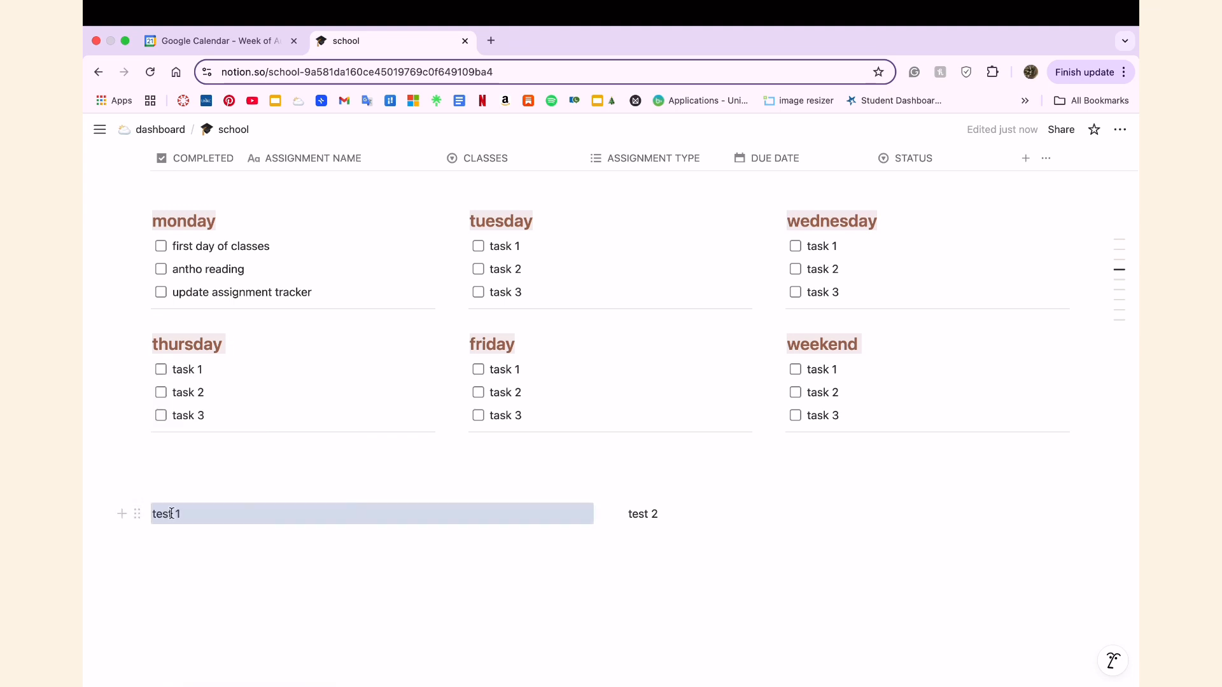
pyautogui.tripleClick(171, 514)
pyautogui.click(389, 485)
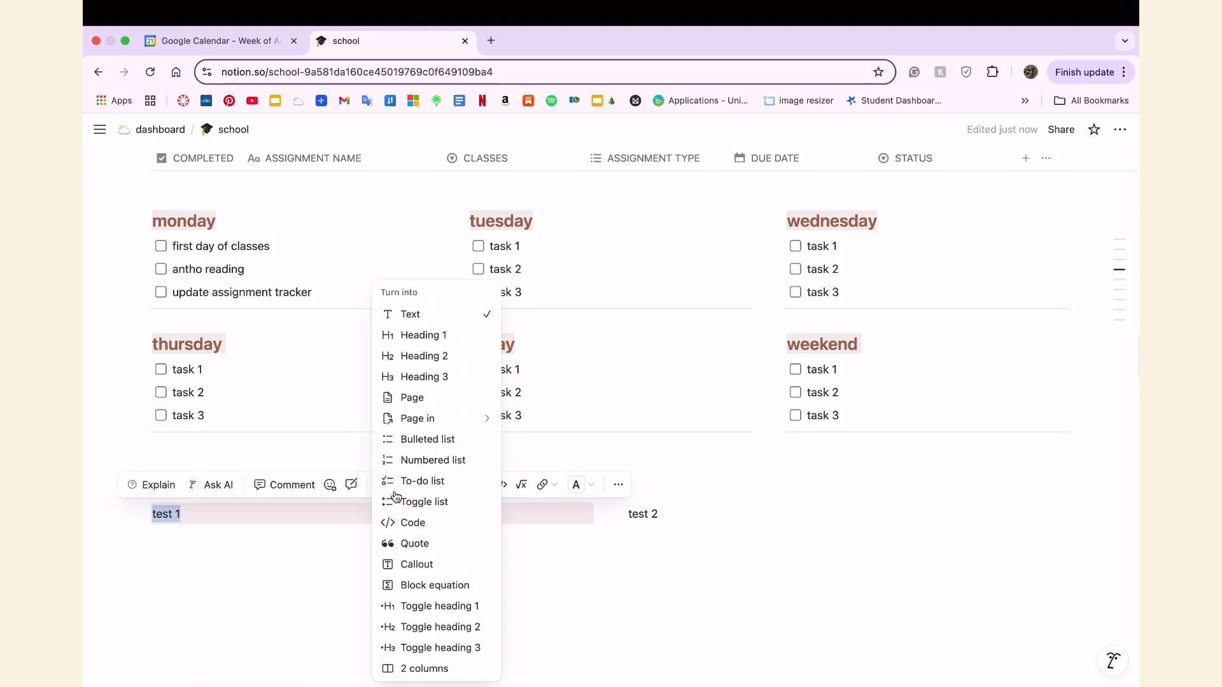
pyautogui.click(451, 358)
# Make the "test 1" heading italic and underlined.
pyautogui.rightClick(207, 531)
pyautogui.click(267, 546)
pyautogui.moveTo(222, 531); pyautogui.dragTo(152, 532)
pyautogui.click(490, 503)
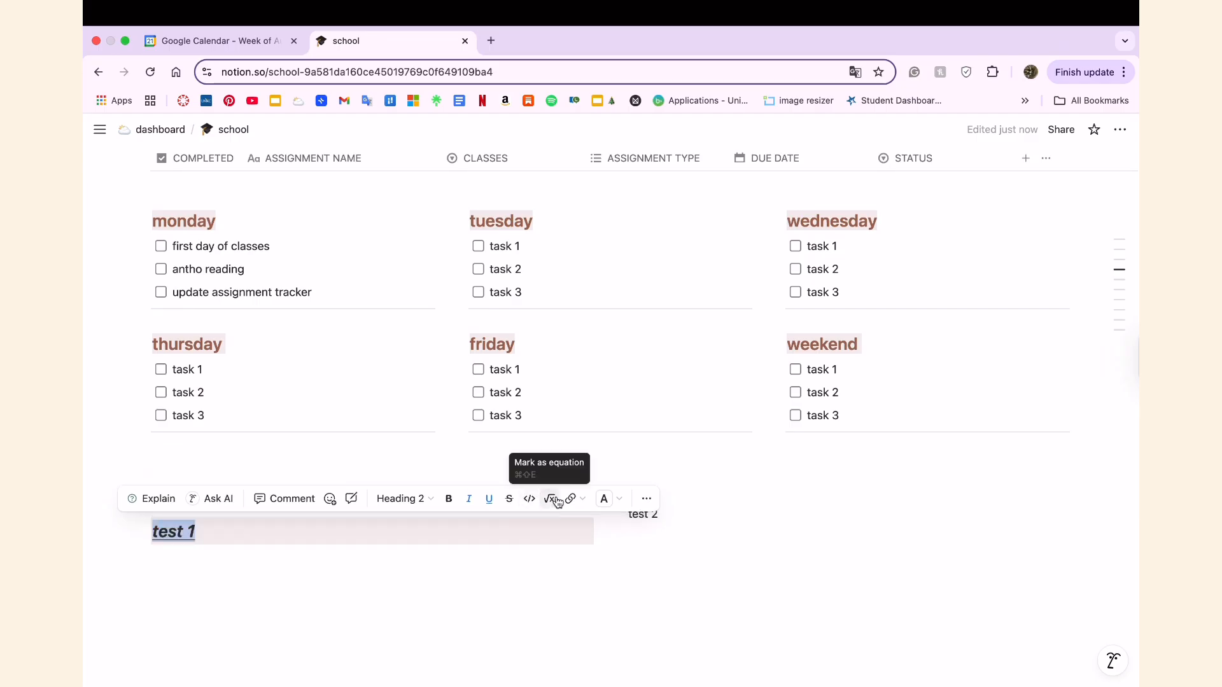
# Set the text color of the "test 1" heading to brown.
pyautogui.click(607, 500)
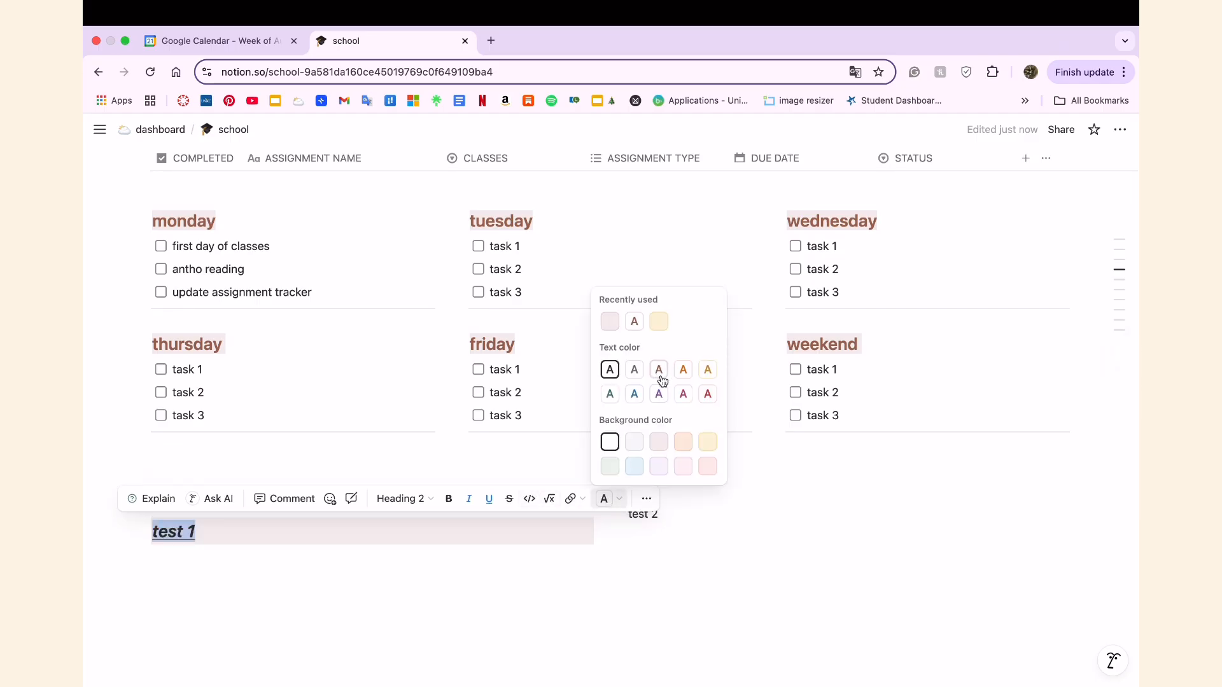
pyautogui.click(540, 600)
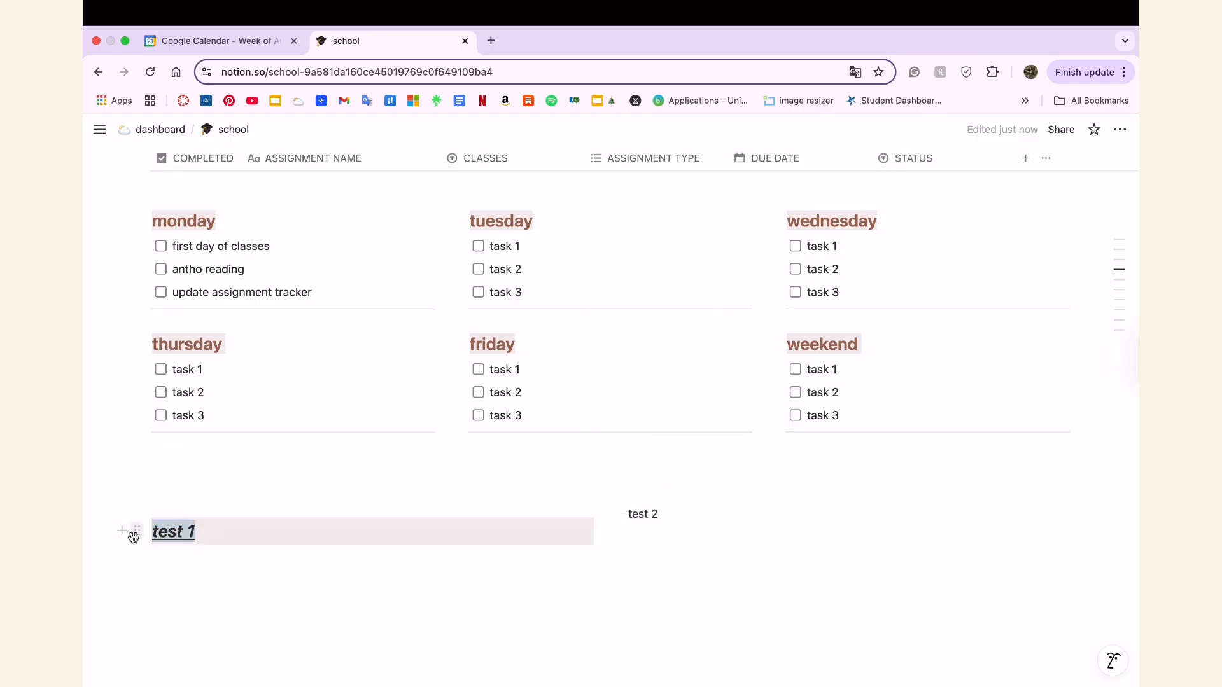
pyautogui.click(604, 499)
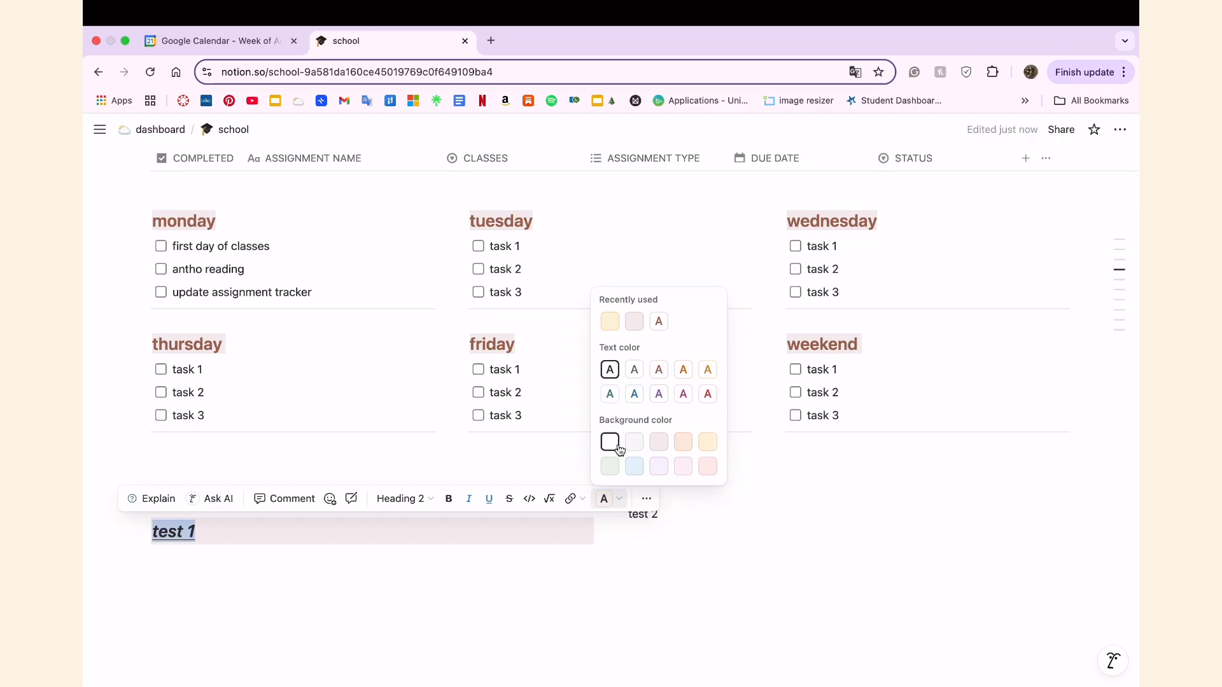
pyautogui.click(480, 598)
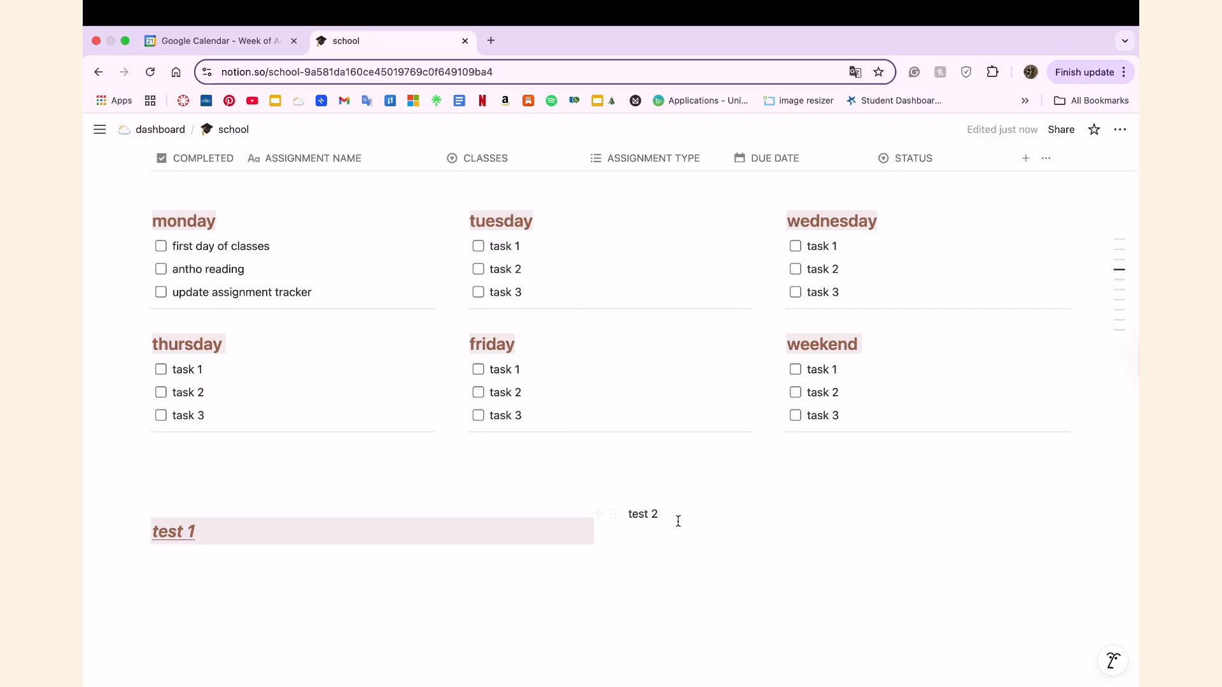
# Give the "test 2" text a purple background and turn it into Heading 1.
pyautogui.moveTo(678, 522); pyautogui.dragTo(615, 514)
pyautogui.click(1054, 485)
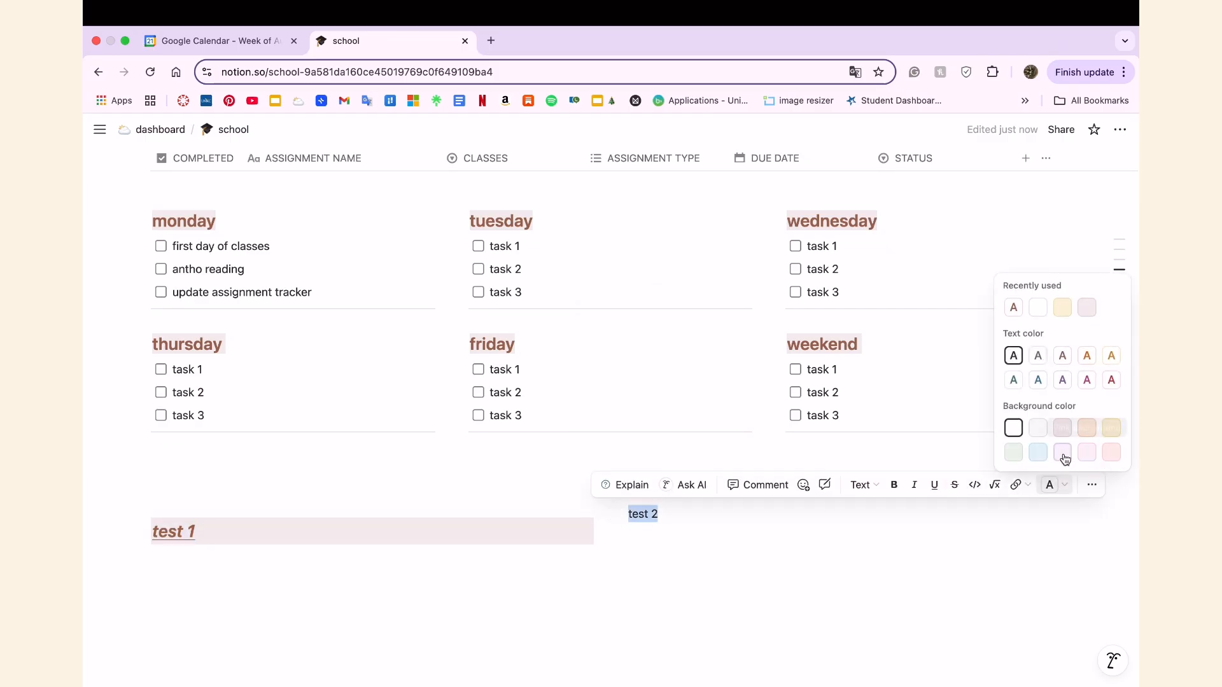
pyautogui.click(846, 573)
pyautogui.moveTo(659, 514); pyautogui.dragTo(618, 519)
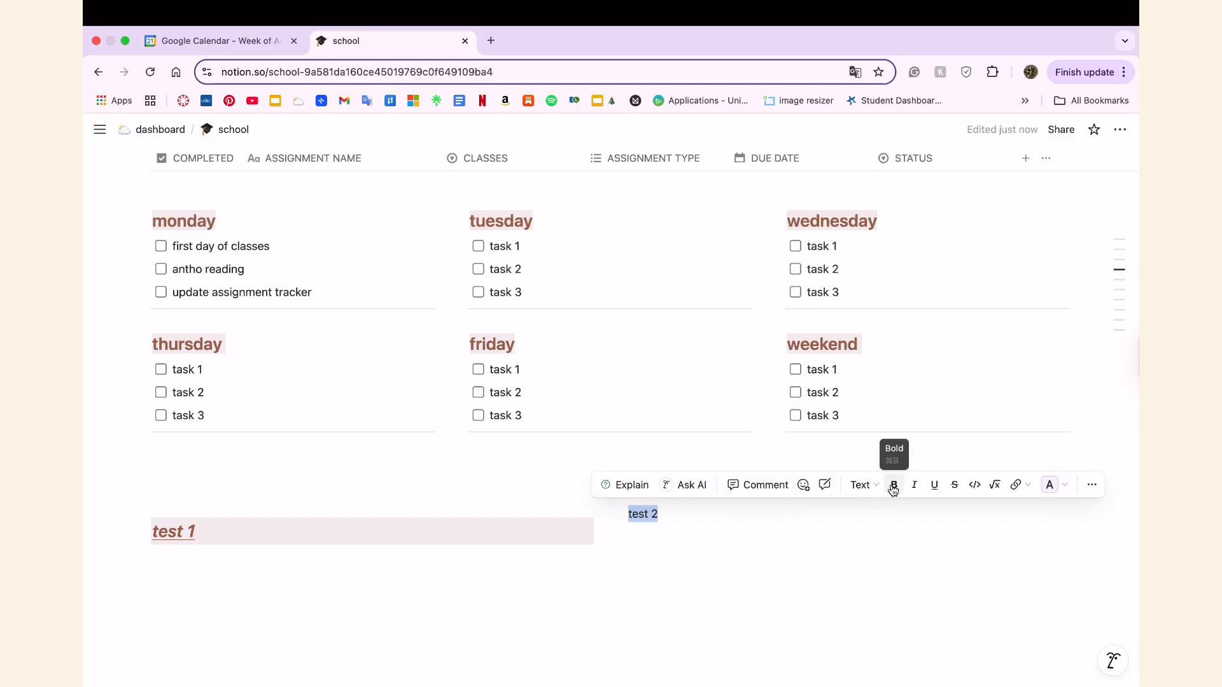
pyautogui.click(863, 485)
pyautogui.click(921, 334)
# Apply the purple background to the whole "test 2" heading block.
pyautogui.click(615, 542)
pyautogui.moveTo(509, 471)
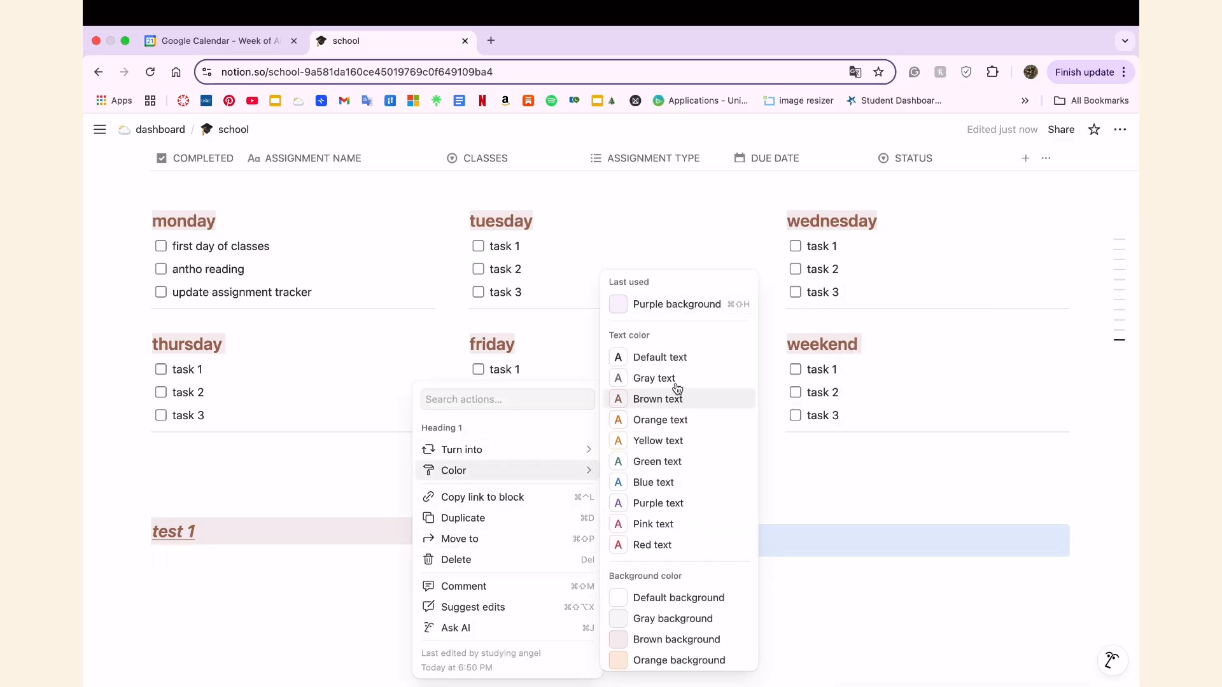
pyautogui.click(686, 302)
pyautogui.click(682, 604)
pyautogui.click(629, 541)
pyautogui.press('BackSpace')
pyautogui.press('super+z')
pyautogui.click(618, 540)
pyautogui.moveTo(531, 467)
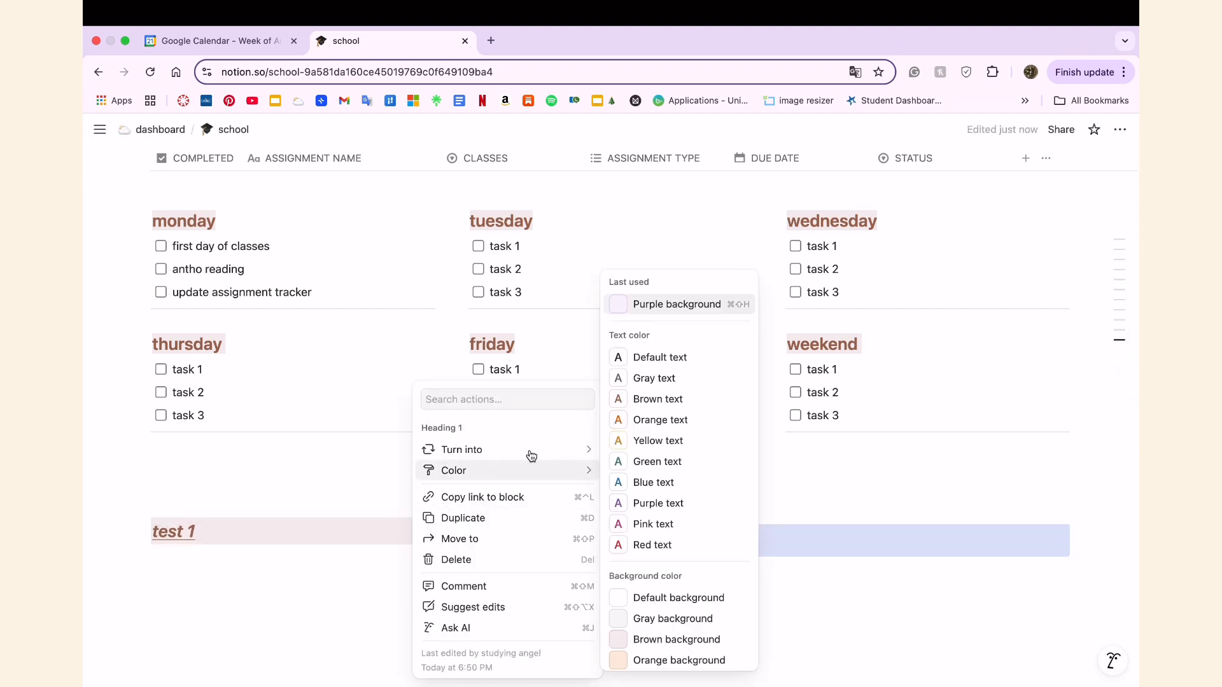
pyautogui.press('Escape')
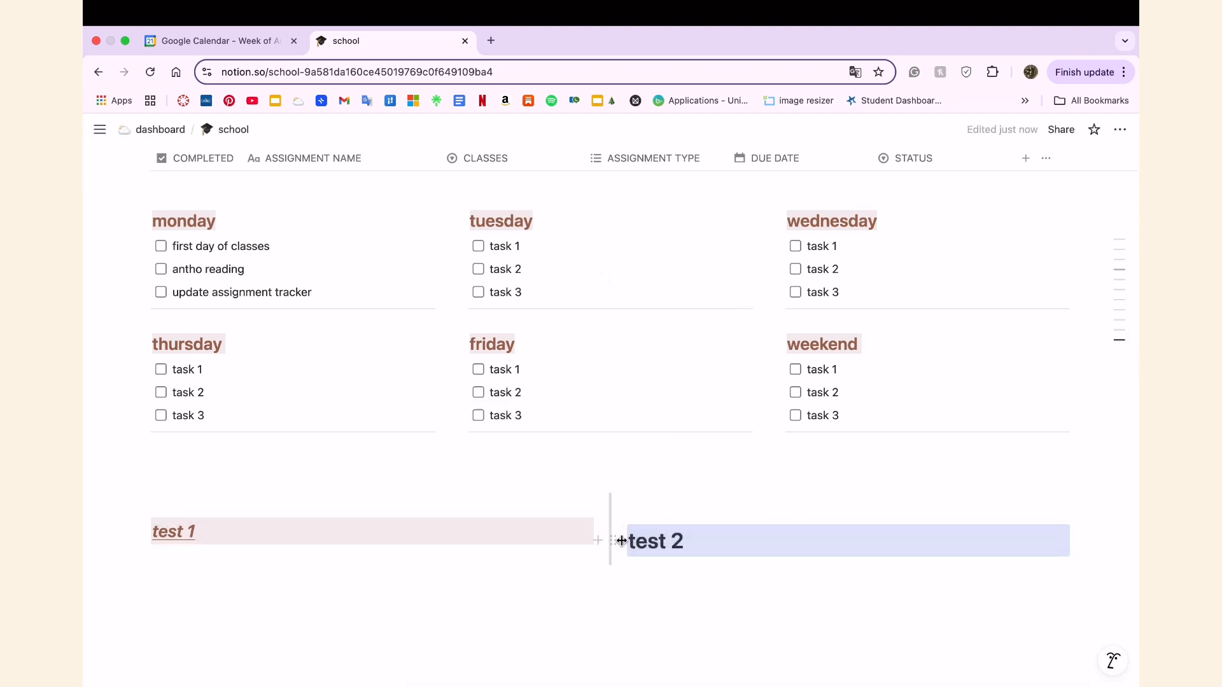
# Change the "test 2" block to Heading 2.
pyautogui.click(715, 543)
pyautogui.press('super+a')
pyautogui.click(851, 505)
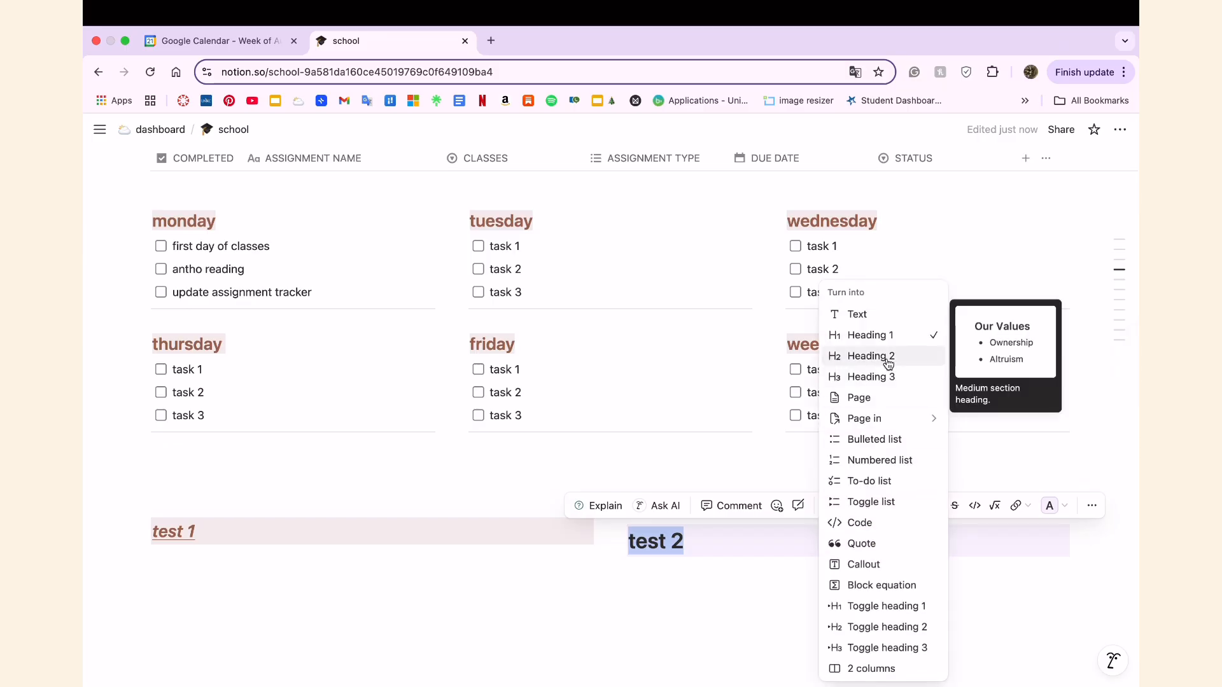
pyautogui.click(888, 361)
# Add the lines "test 1", "task", "task" and "task" under the test 1 heading and turn them into to-do items.
pyautogui.write('he')
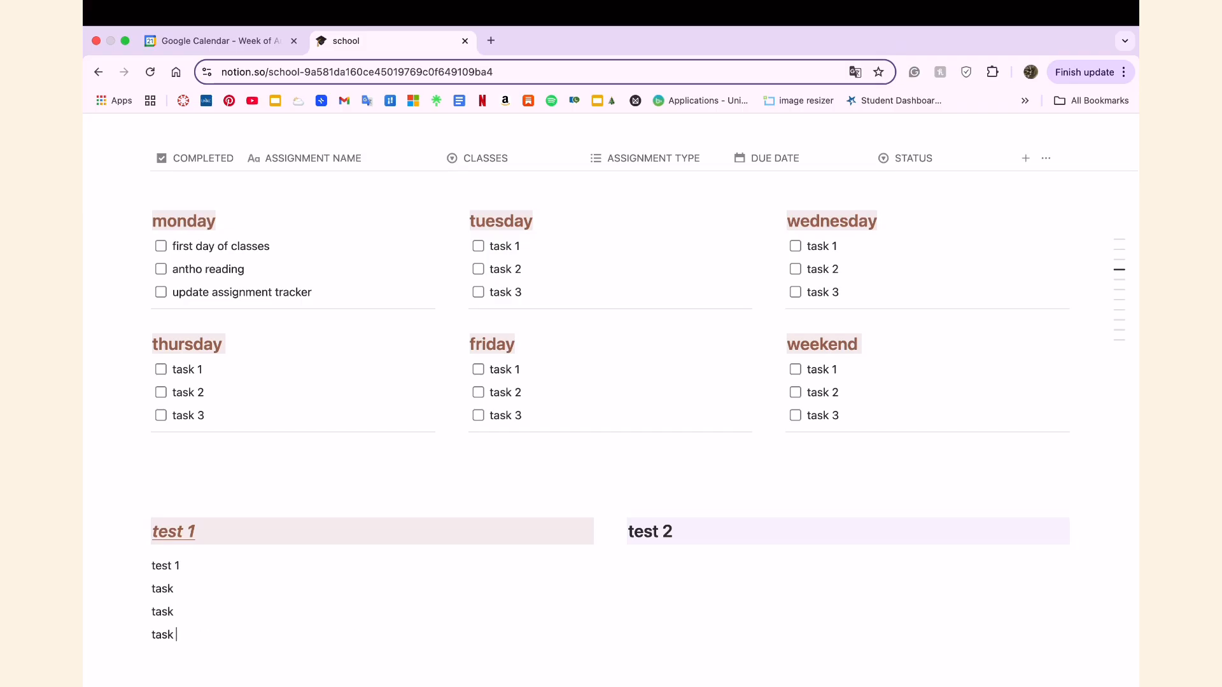
pyautogui.moveTo(178, 638); pyautogui.dragTo(155, 566)
pyautogui.click(136, 565)
pyautogui.moveTo(191, 491)
pyautogui.click(385, 457)
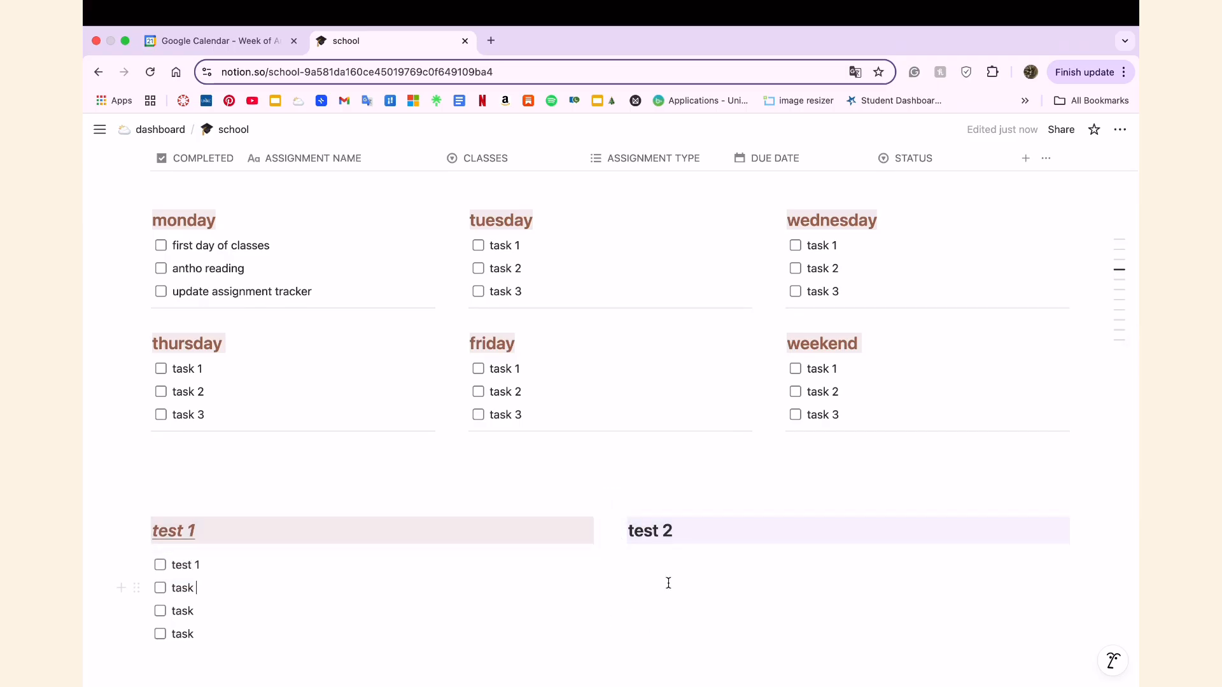
# Delete the test 1 and test 2 columns together with the to-do items and surrounding blank lines.
pyautogui.scroll(-2, 572, 607)
pyautogui.click(533, 603)
pyautogui.press('Return')
pyautogui.press('Return')
pyautogui.press('Return')
pyautogui.press('Return')
pyautogui.press('Return')
pyautogui.press('BackSpace')
pyautogui.moveTo(662, 544); pyautogui.dragTo(150, 322)
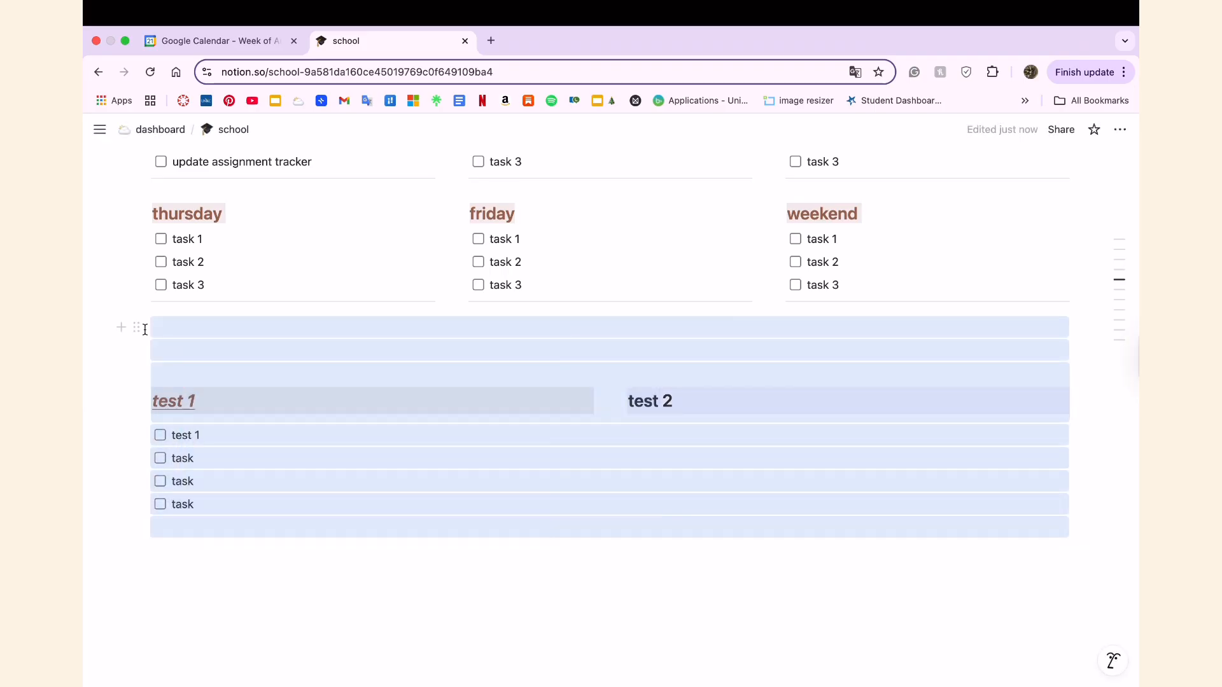
pyautogui.press('BackSpace')
# Look over the school page's upper sections, including the daily to do list, image collages, calendar and embedded playlist.
pyautogui.scroll(3, 513, 652)
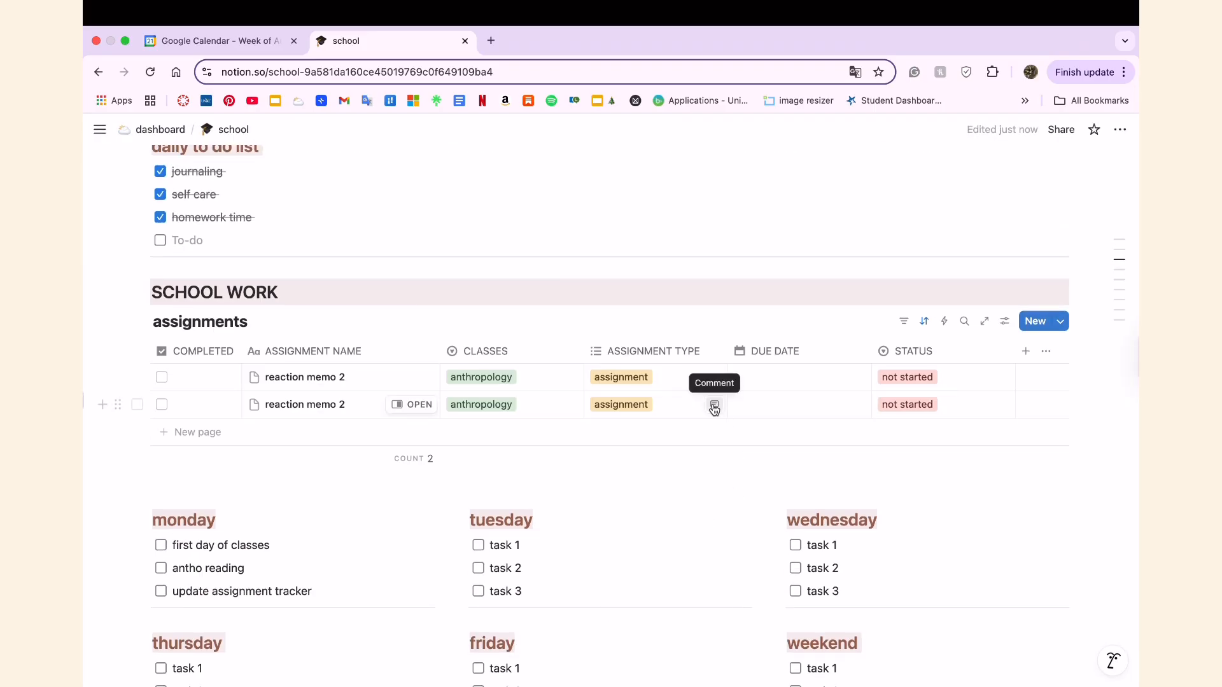
pyautogui.scroll(3, 418, 378)
pyautogui.scroll(2, 418, 378)
pyautogui.click(162, 268)
pyautogui.click(377, 459)
pyautogui.scroll(-3, 366, 482)
pyautogui.scroll(7, 366, 483)
pyautogui.scroll(3, 366, 483)
pyautogui.scroll(-2, 437, 552)
pyautogui.scroll(-3, 422, 587)
pyautogui.moveTo(402, 527); pyautogui.dragTo(398, 510)
# Play the embedded "studying like a pinterest board" playlist, raise the volume and look through its tracks.
pyautogui.scroll(5, 423, 488)
pyautogui.click(693, 357)
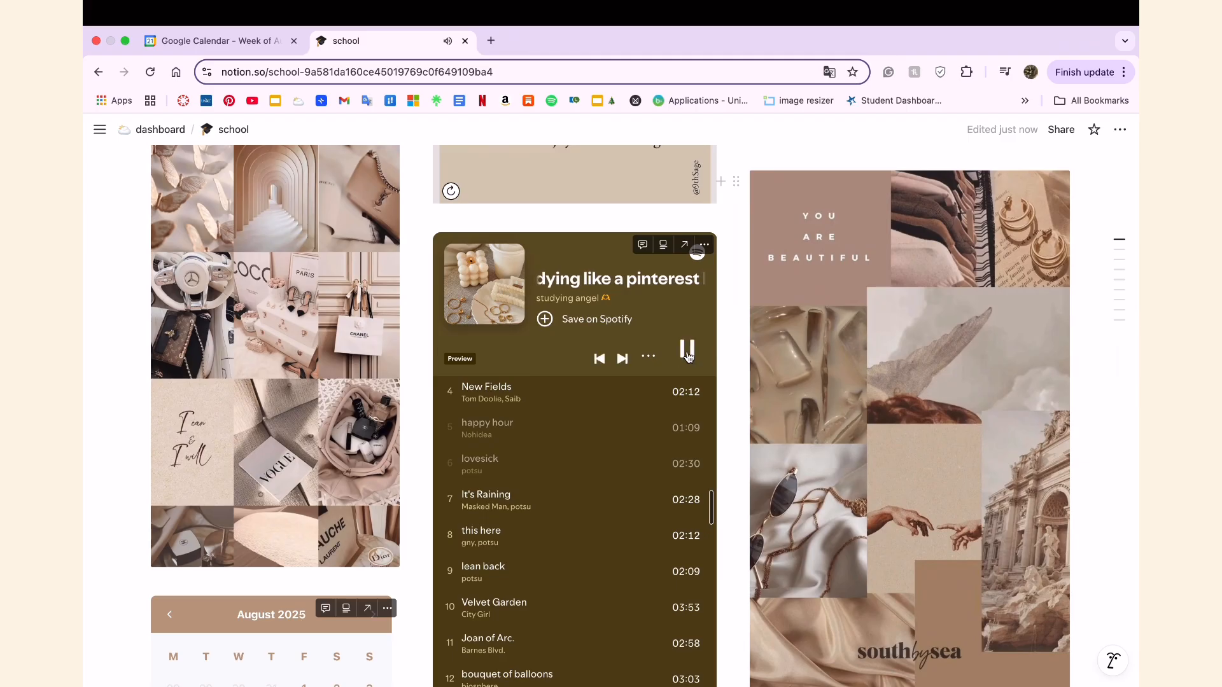
pyautogui.press('XF86AudioRaiseVolume')
pyautogui.scroll(-3, 651, 509)
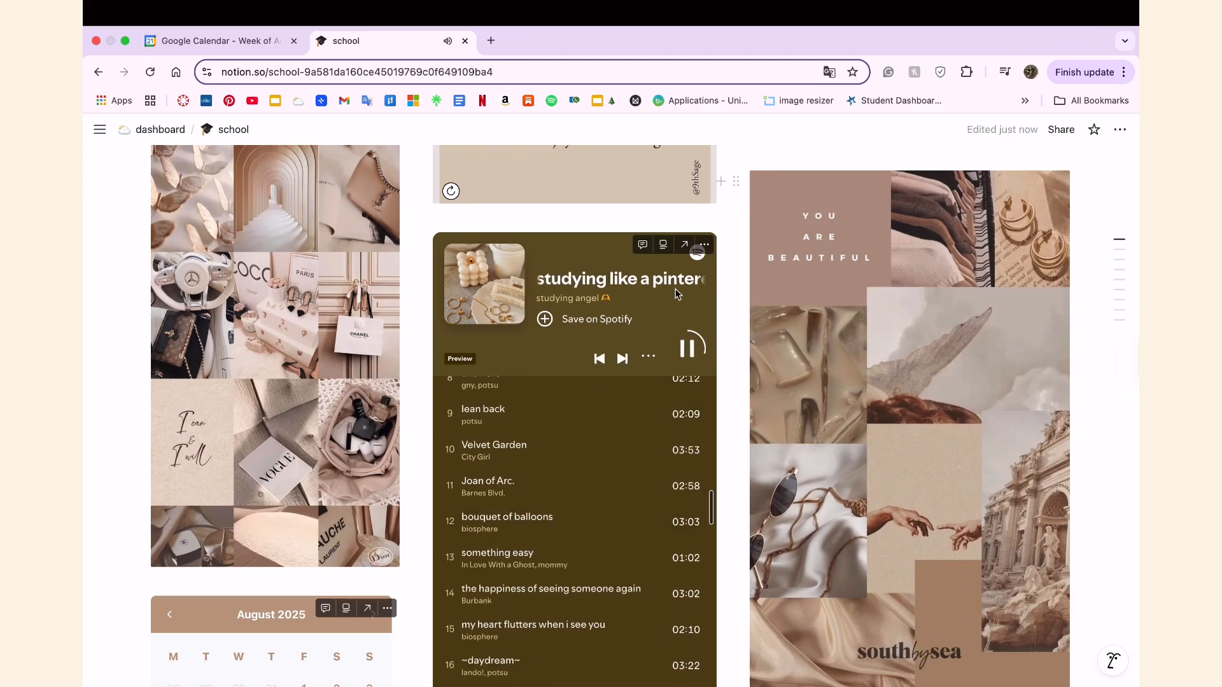
pyautogui.scroll(-6, 667, 291)
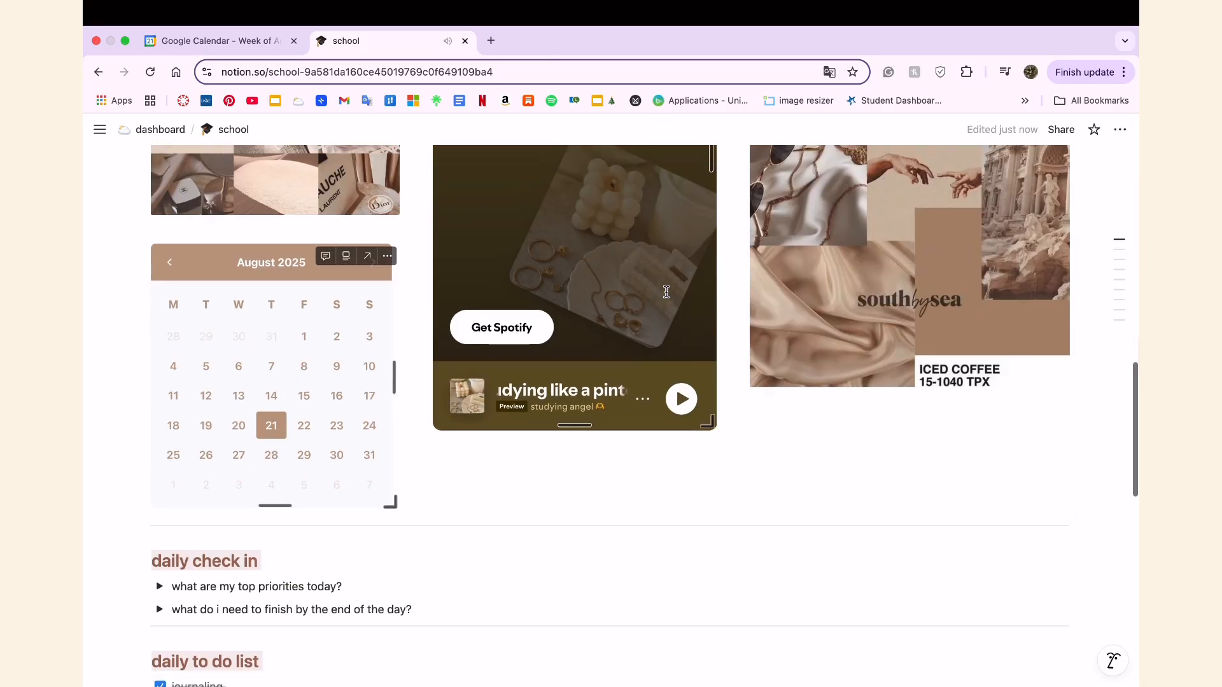
pyautogui.scroll(6, 666, 291)
# Open the embedded playlist in the Spotify desktop app and return to Chrome after closing its window.
pyautogui.click(499, 356)
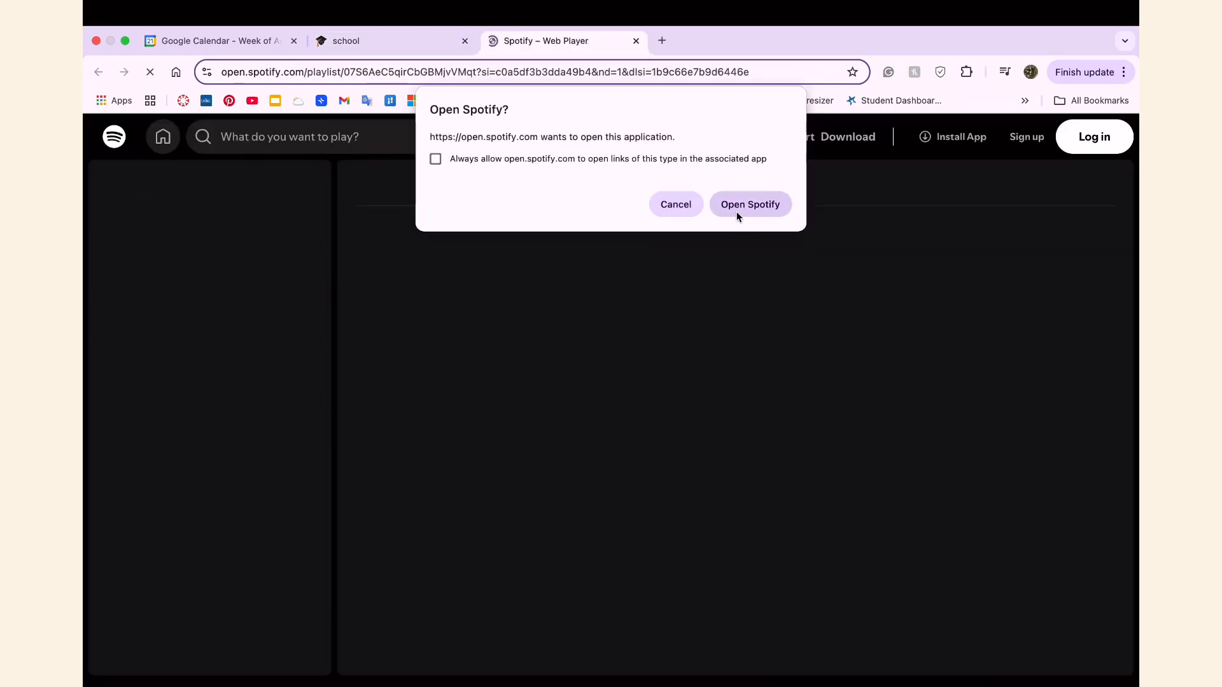
pyautogui.click(745, 210)
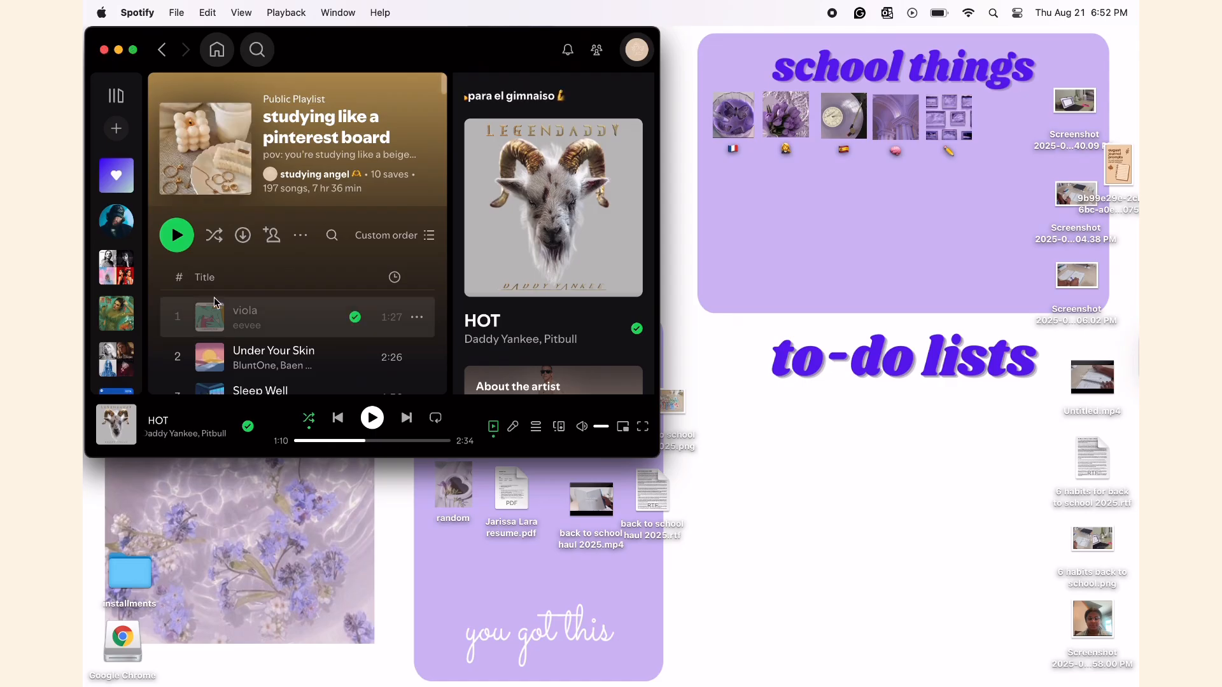
pyautogui.click(104, 50)
pyautogui.hotkey('ctrl', 'Right')
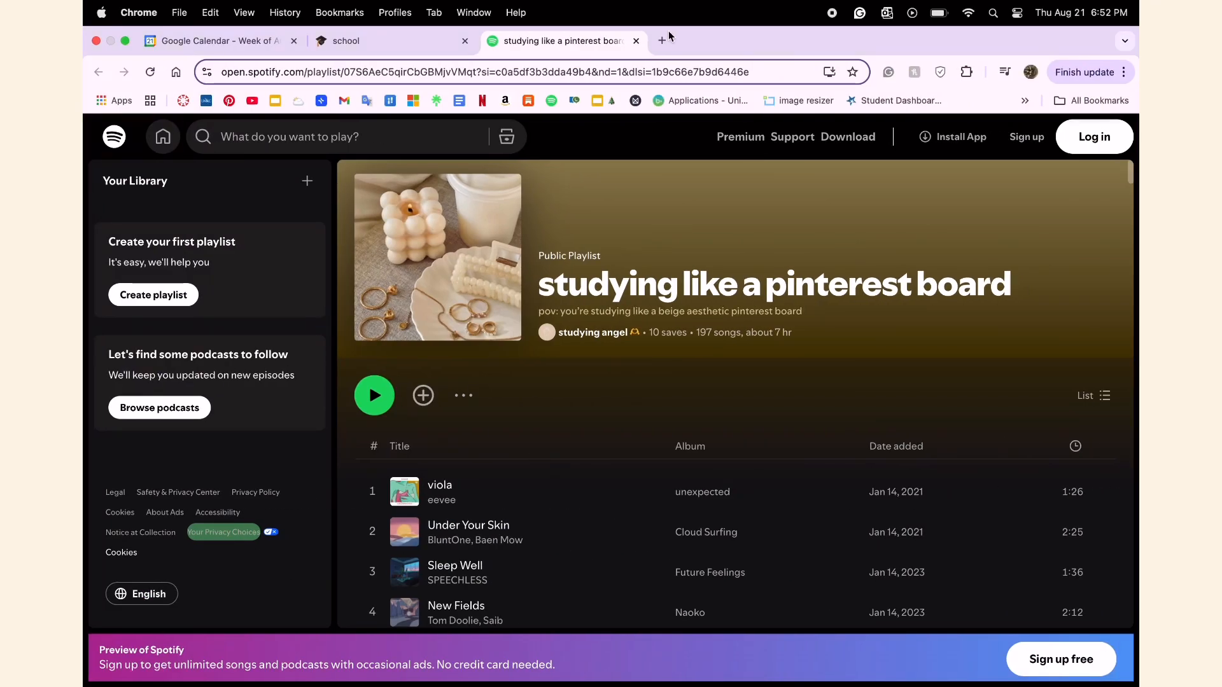
# Close the Spotify playlist page and go from the school page back to the dashboard page.
pyautogui.click(636, 41)
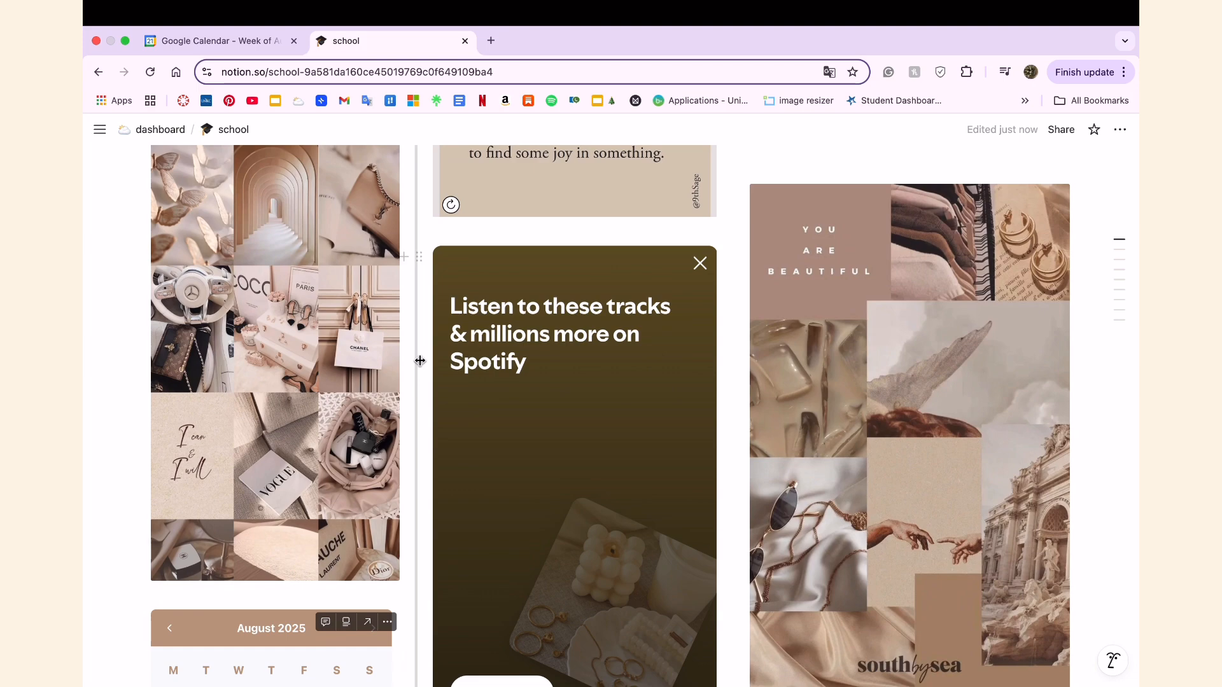
pyautogui.scroll(10, 421, 361)
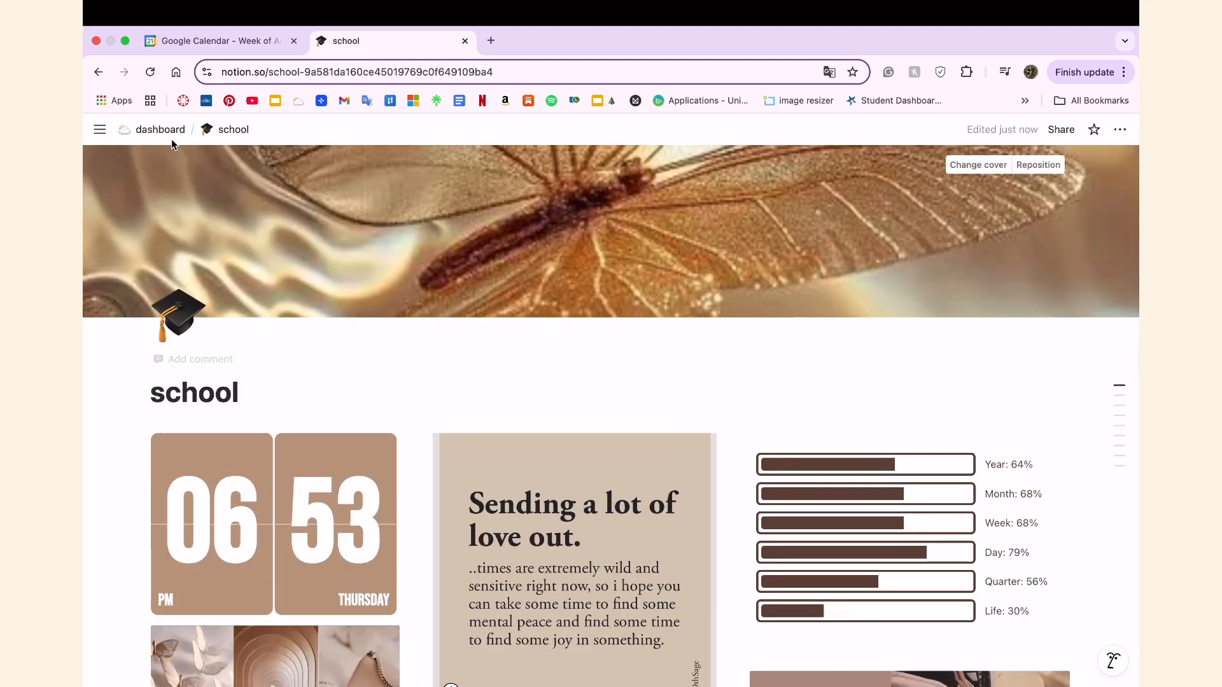
pyautogui.click(163, 130)
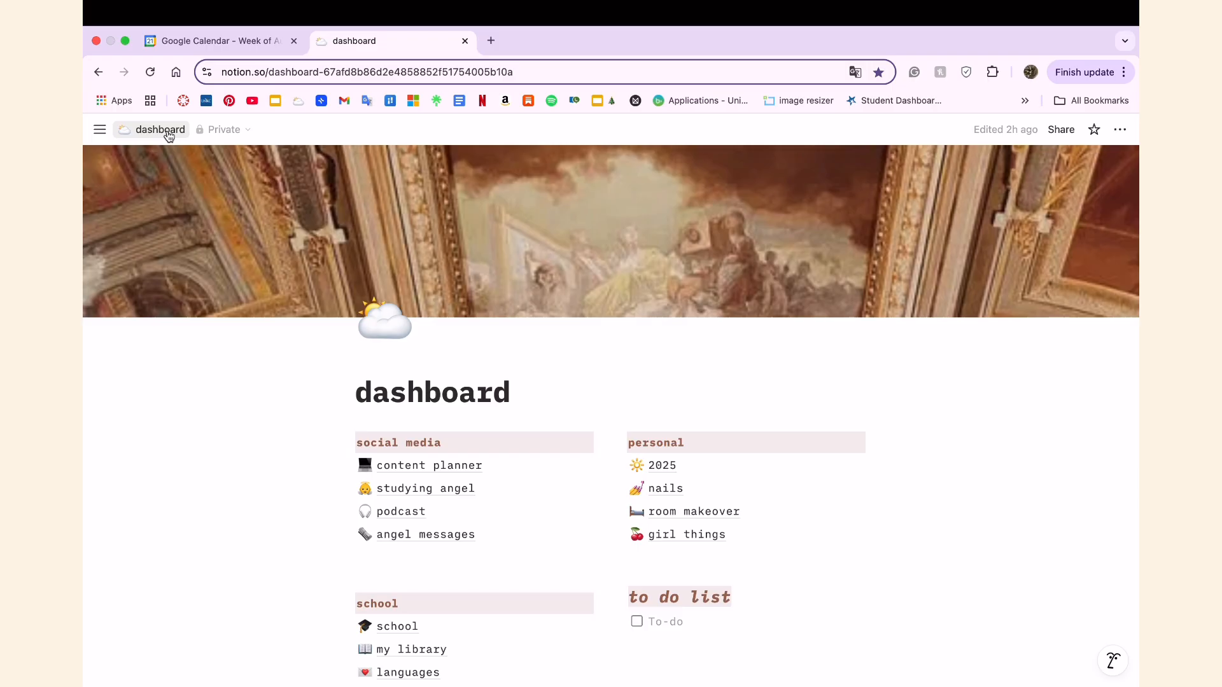
# Look over the dashboard page's sections and reopen the school page.
pyautogui.scroll(-3, 701, 620)
pyautogui.scroll(5, 694, 387)
pyautogui.click(613, 447)
pyautogui.scroll(-5, 636, 480)
pyautogui.scroll(-5, 636, 481)
pyautogui.scroll(4, 637, 484)
pyautogui.scroll(1, 637, 482)
pyautogui.click(411, 364)
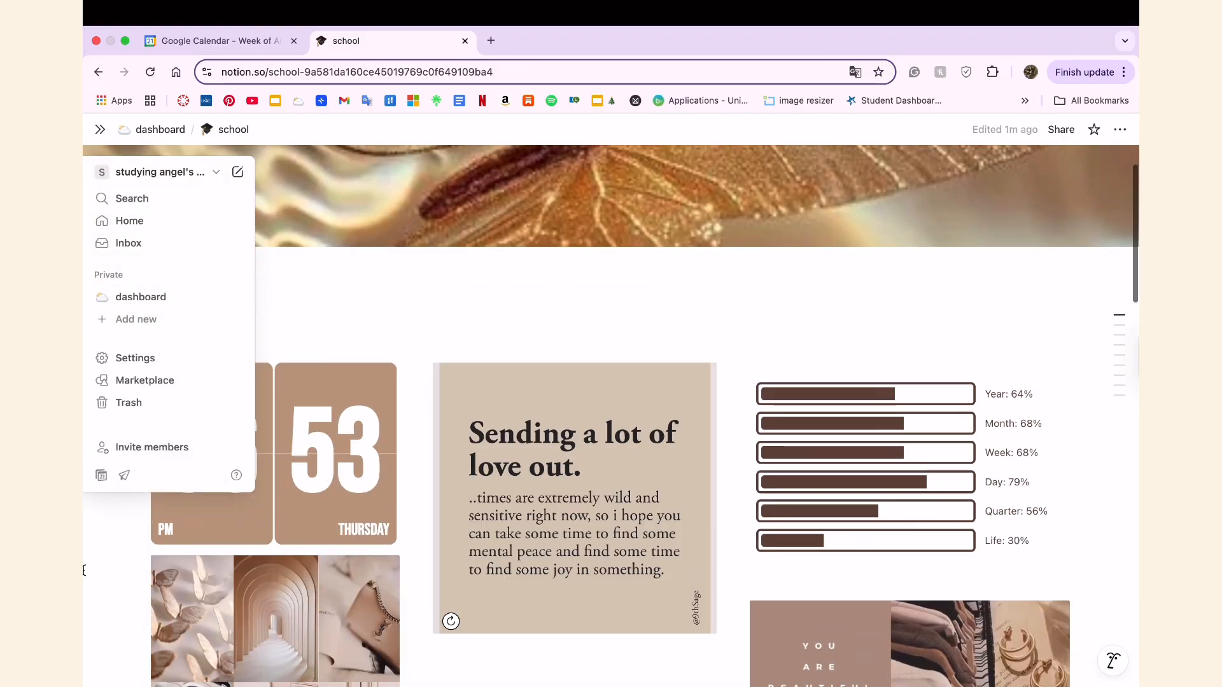
# Rename the first entry in the school page's assignments table to "reaction memo 1".
pyautogui.scroll(-15, 414, 557)
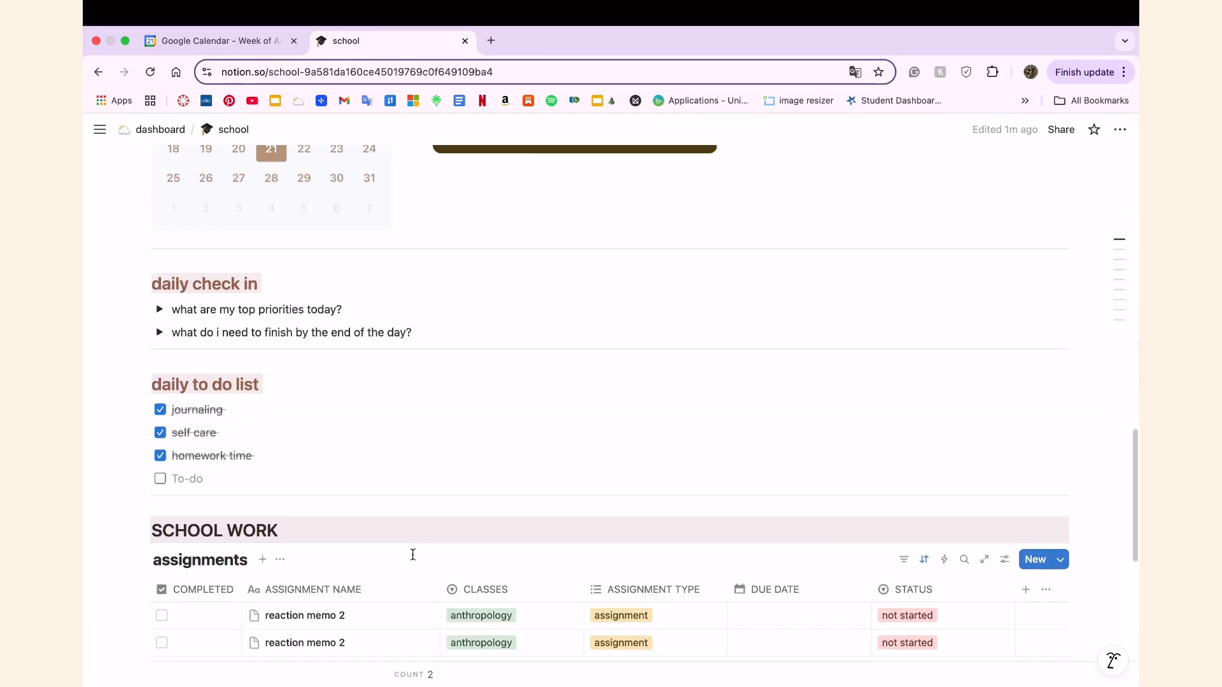
pyautogui.scroll(-4, 414, 559)
pyautogui.click(353, 216)
pyautogui.press('BackSpace')
pyautogui.write('1')
pyautogui.press('Return')
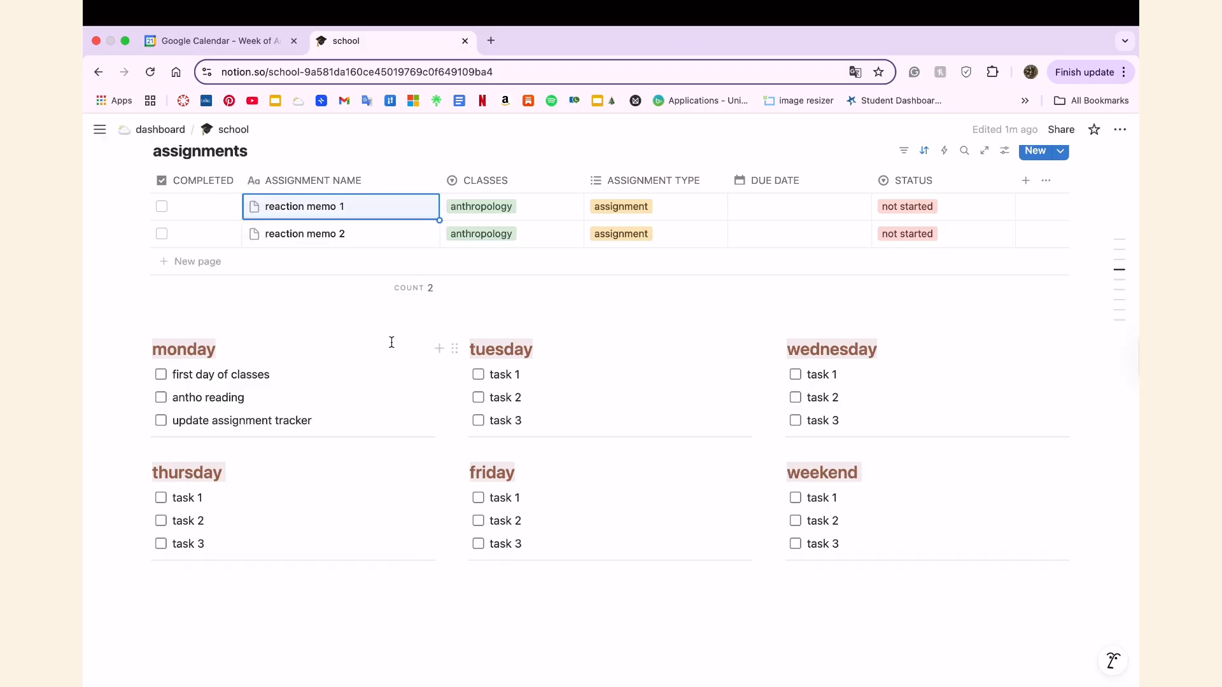
# Switch to Google Calendar, look at the following week's schedule and return to the week of August 24–30.
pyautogui.scroll(20, 466, 401)
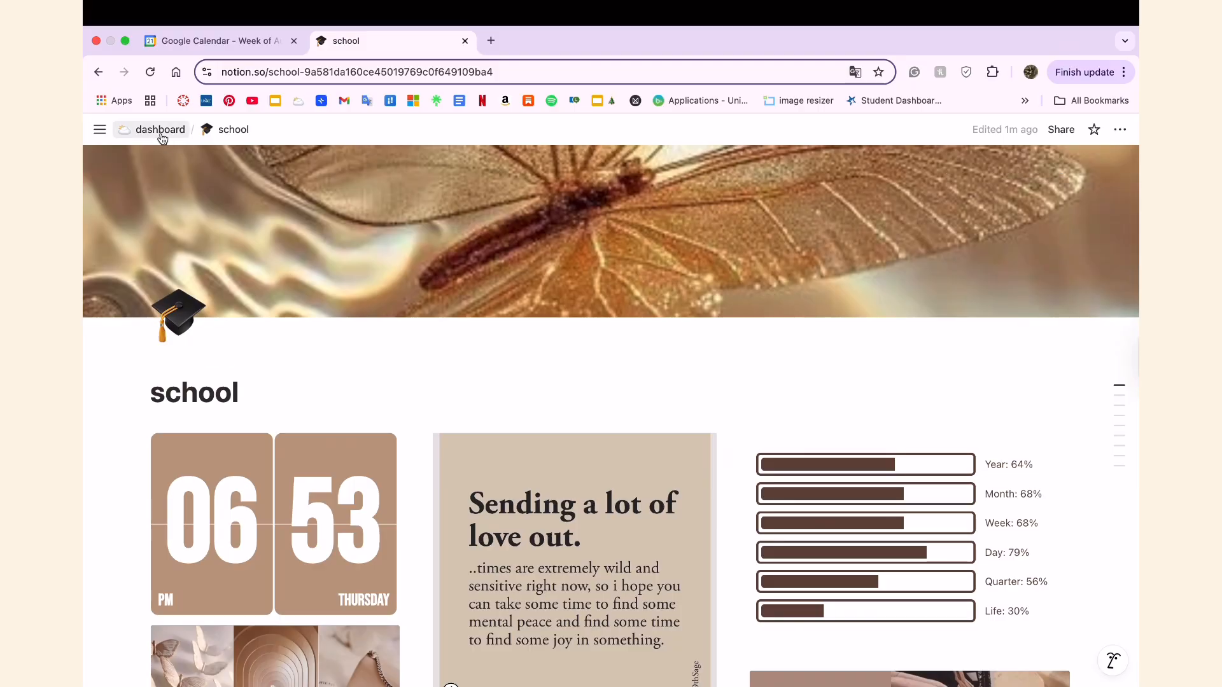
pyautogui.moveTo(935, 5)
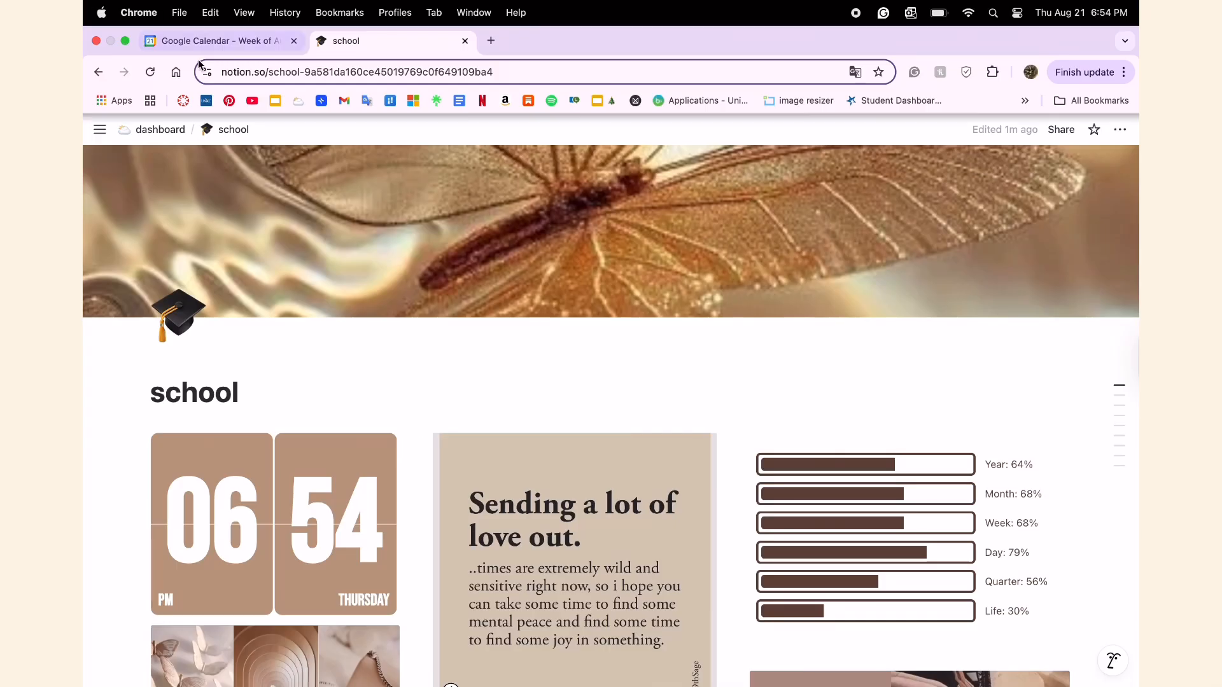
pyautogui.click(210, 40)
pyautogui.scroll(-5, 427, 471)
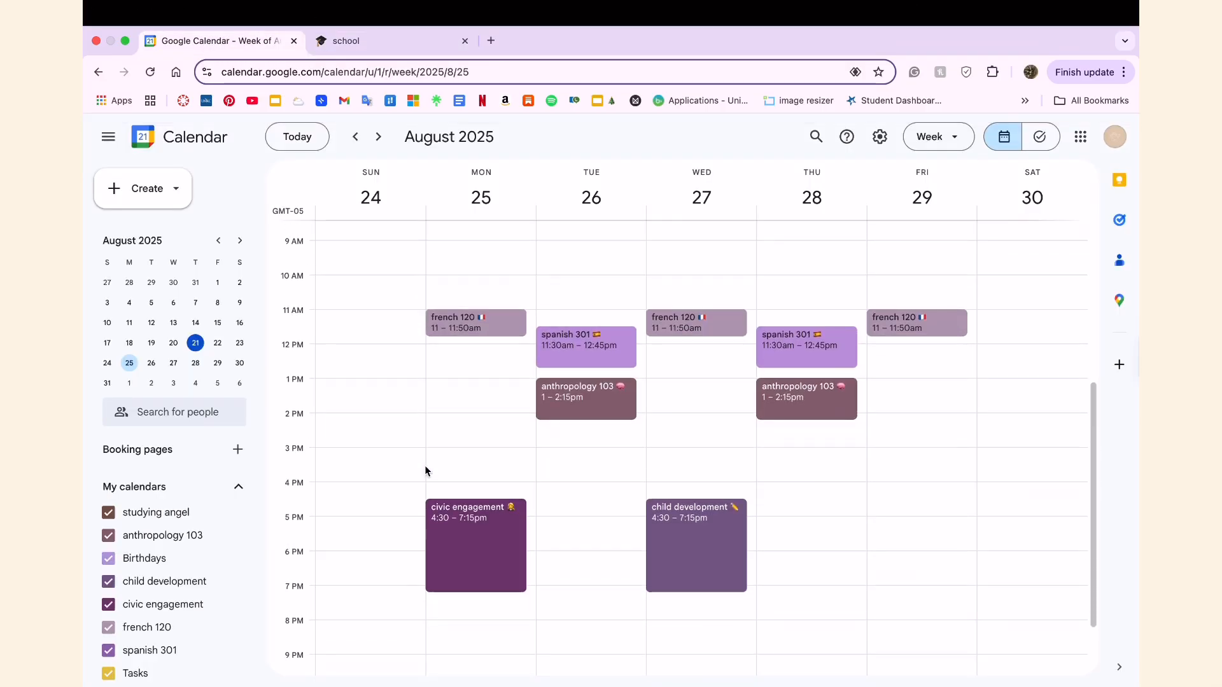
pyautogui.click(378, 136)
pyautogui.click(357, 138)
pyautogui.scroll(-1, 139, 573)
pyautogui.scroll(5, 136, 494)
pyautogui.scroll(-2, 137, 494)
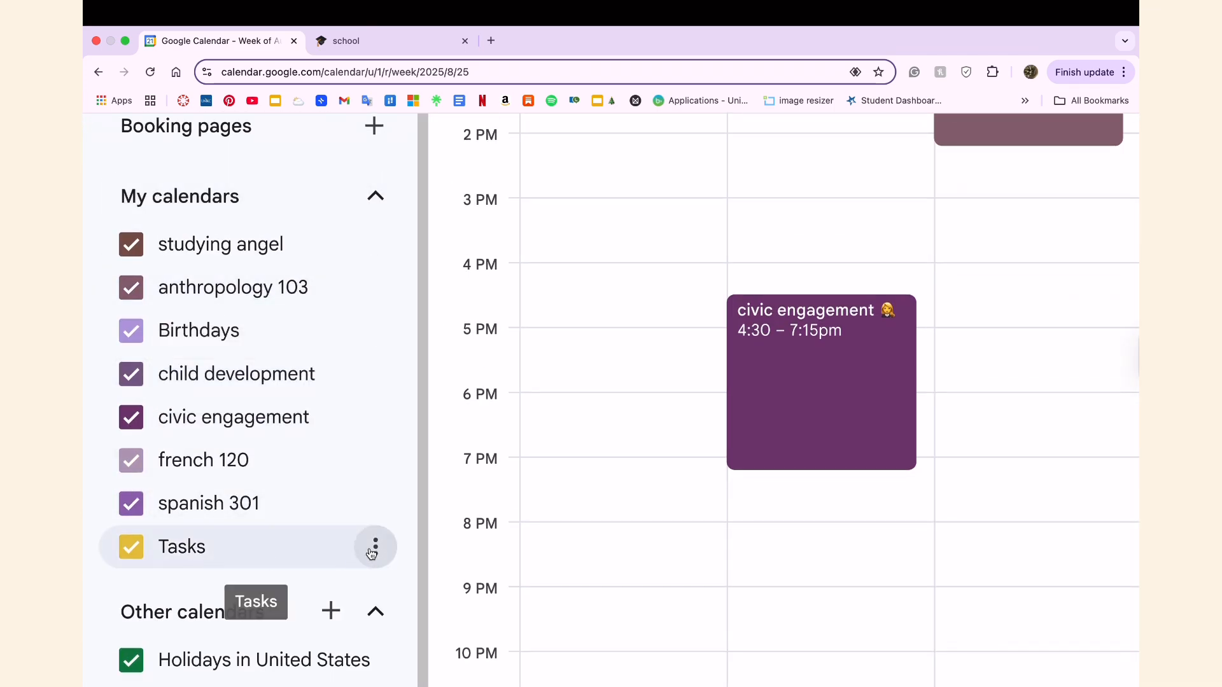
# View the colour options for the Tasks calendar and close them without choosing a colour.
pyautogui.click(372, 546)
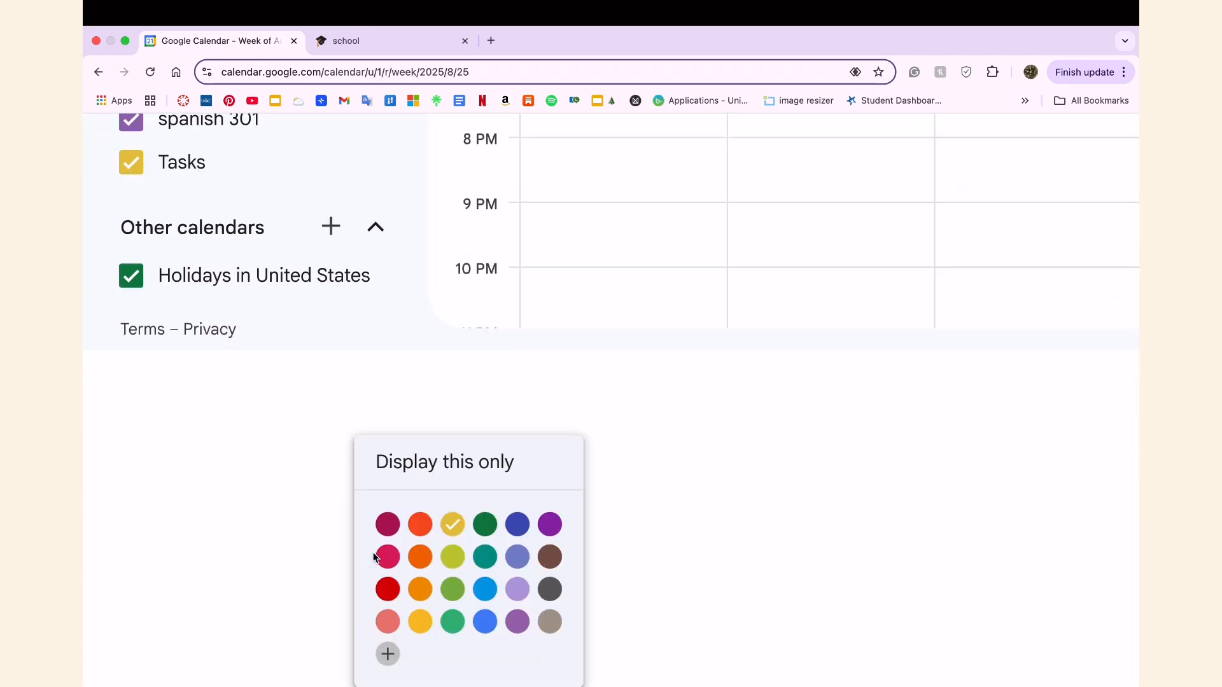
pyautogui.click(784, 294)
pyautogui.scroll(-5, 482, 277)
pyautogui.click(398, 234)
pyautogui.scroll(5, 384, 272)
pyautogui.scroll(-5, 355, 378)
# Hide the Tasks calendar and discard the untitled Sunday event draft.
pyautogui.click(237, 588)
pyautogui.click(347, 626)
pyautogui.click(168, 591)
pyautogui.click(240, 590)
pyautogui.click(357, 649)
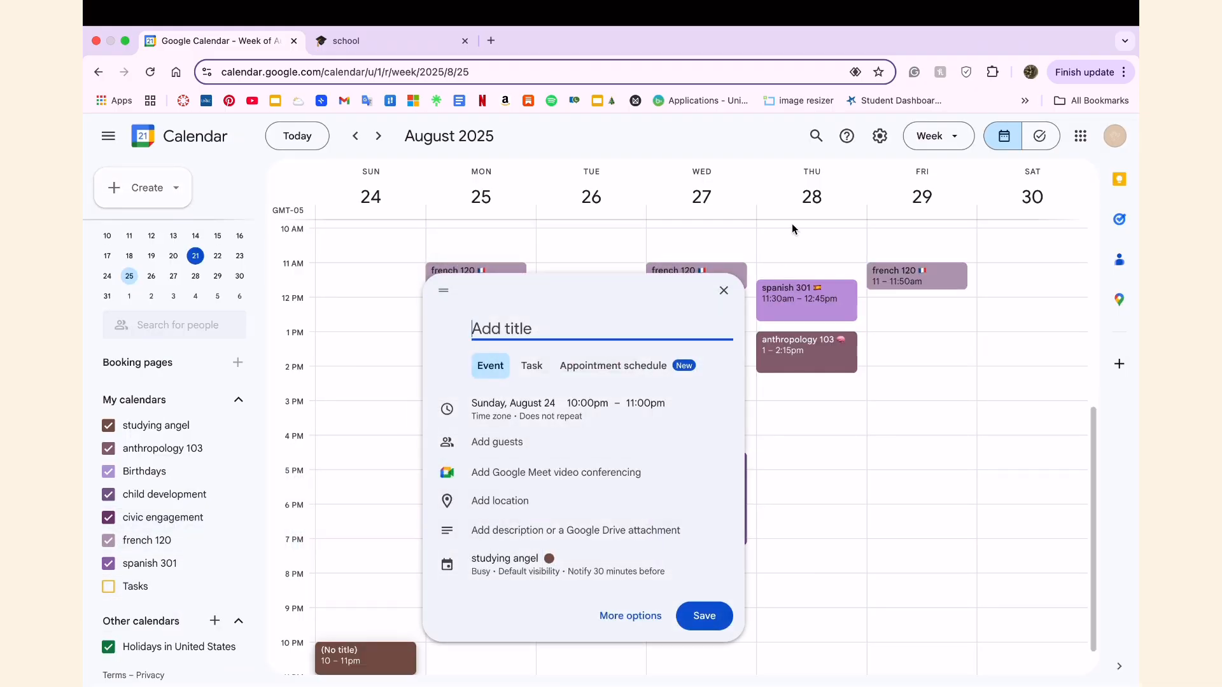
pyautogui.click(723, 289)
# Look over the week's class schedule and the available calendar view options.
pyautogui.scroll(1, 515, 482)
pyautogui.scroll(3, 751, 406)
pyautogui.scroll(-3, 751, 406)
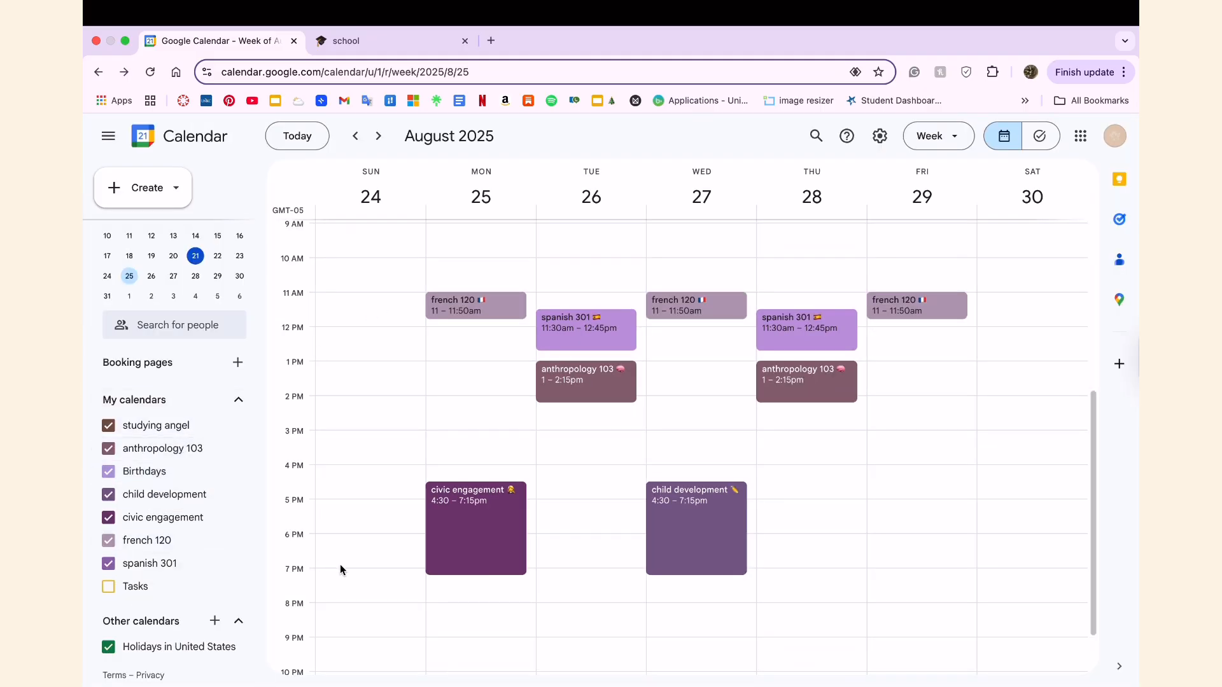
pyautogui.scroll(2, 579, 410)
pyautogui.scroll(-2, 579, 410)
pyautogui.click(947, 144)
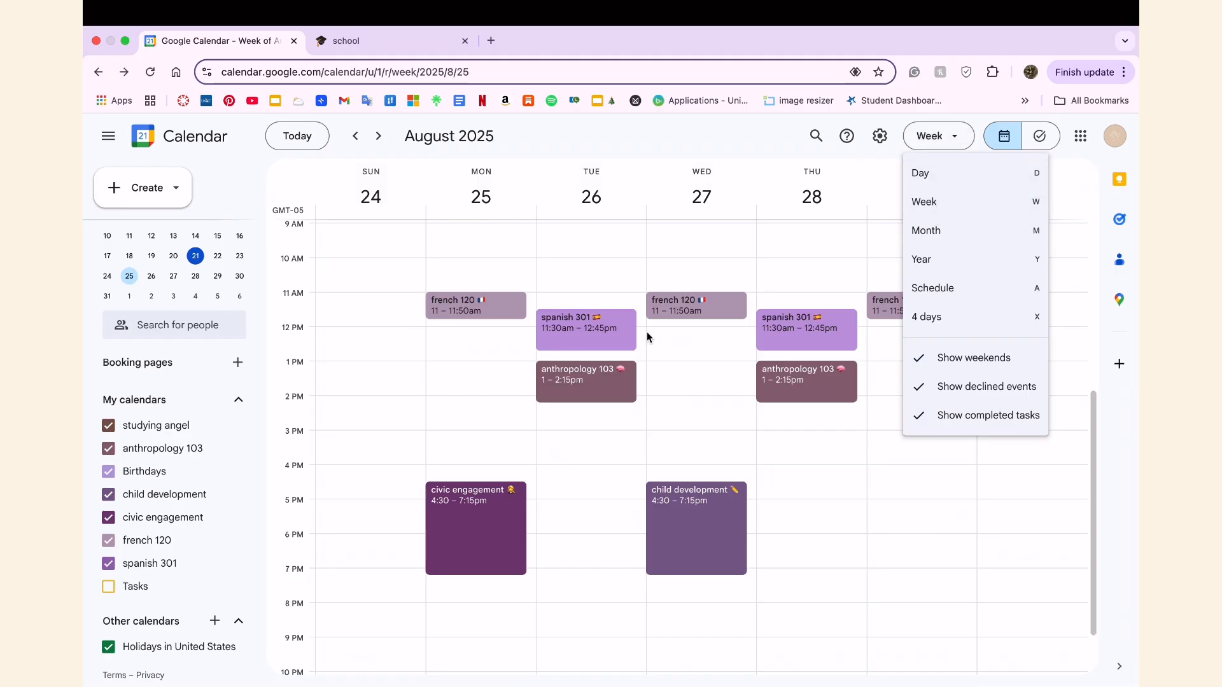
pyautogui.click(494, 371)
pyautogui.click(401, 236)
# Create a "lunch" event with a food emoji on Monday, August 25, from 12:00pm to 1:00pm.
pyautogui.click(428, 329)
pyautogui.write('lunch')
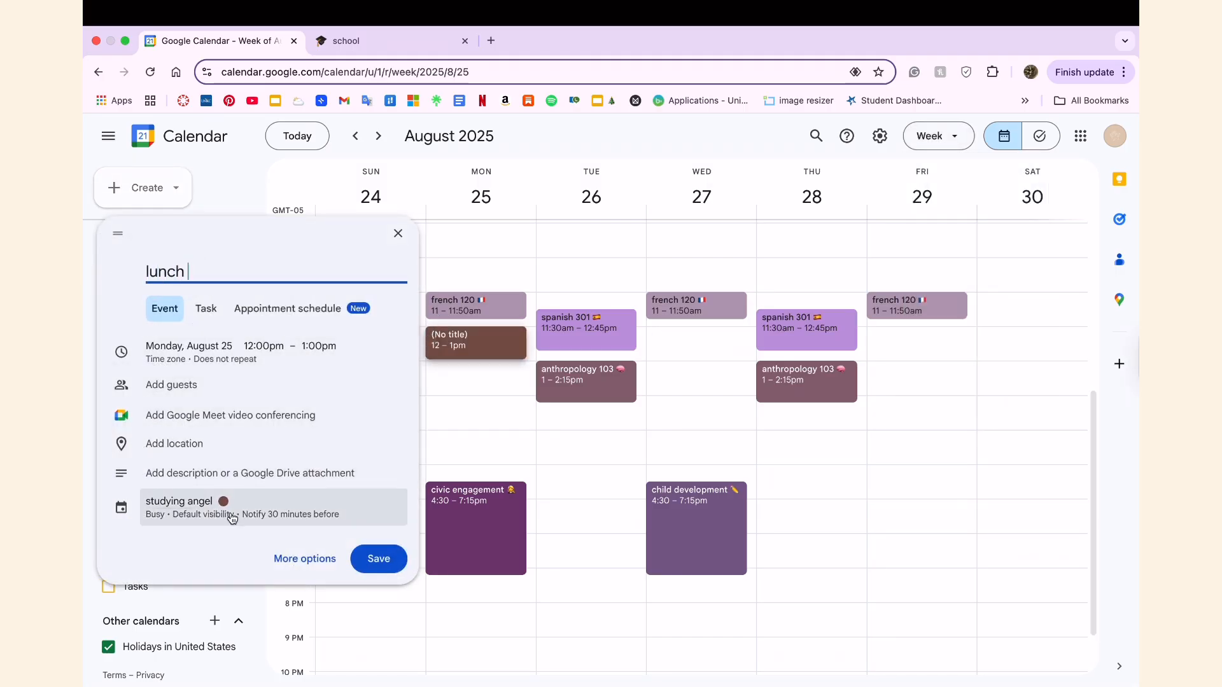
pyautogui.press('ctrl+super+space')
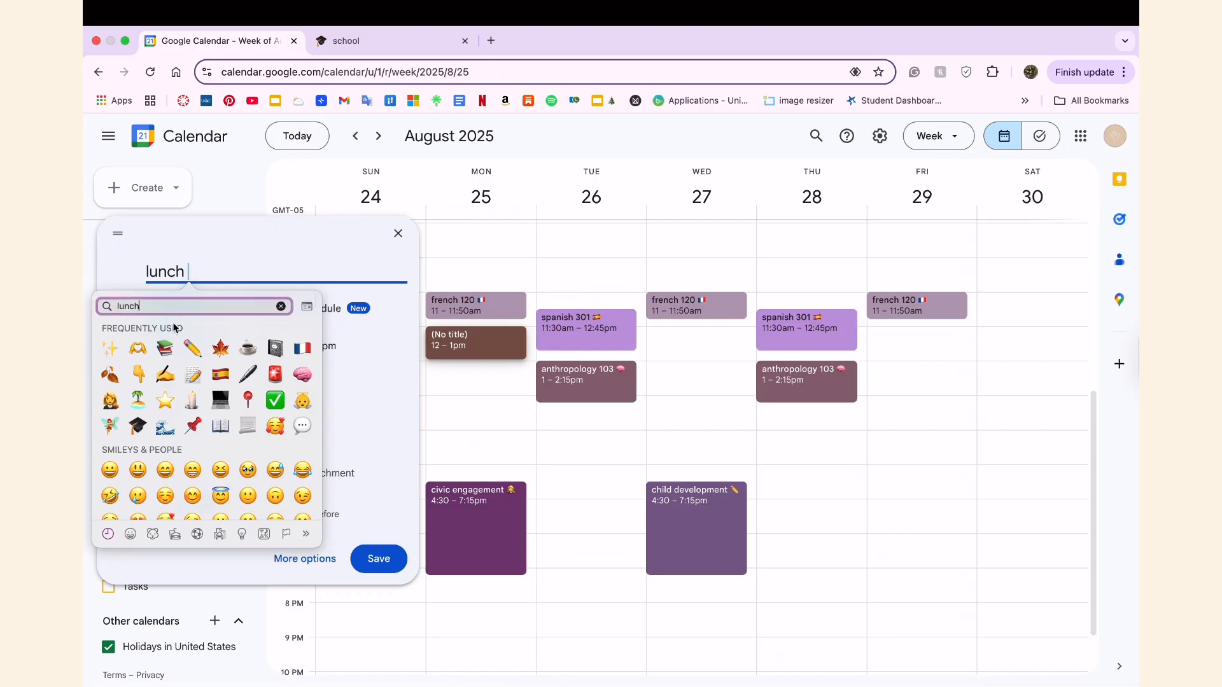
pyautogui.click(249, 332)
pyautogui.click(379, 560)
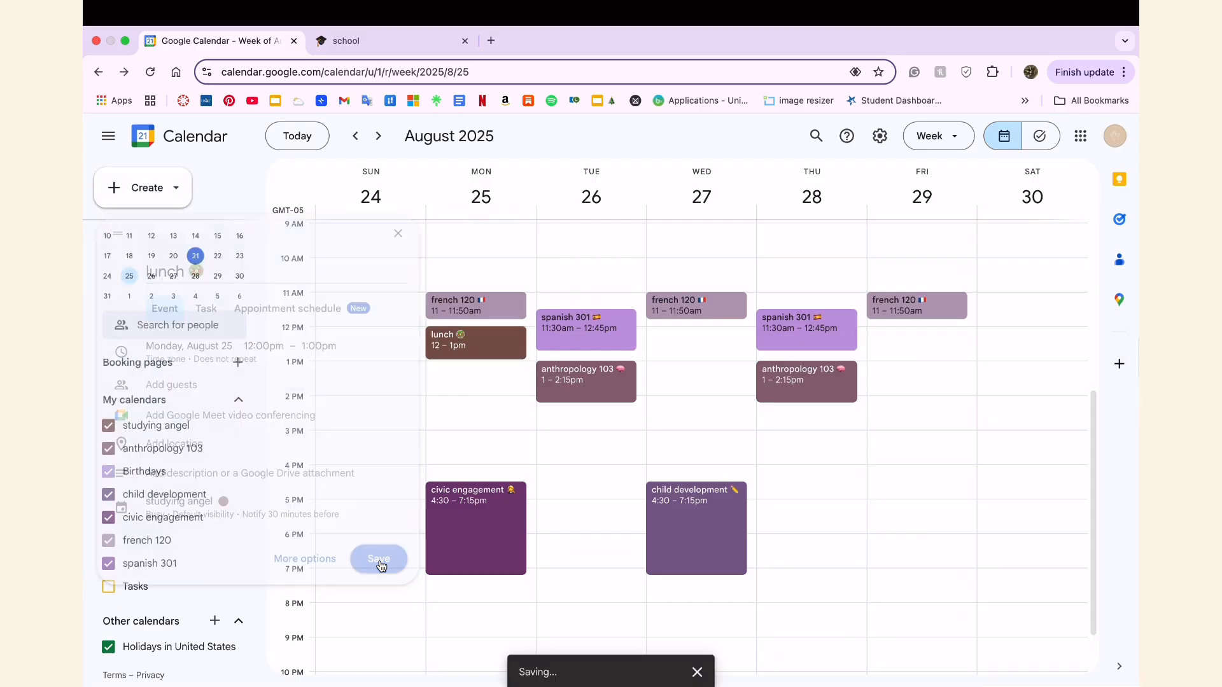
# Create a "study french" event on Monday, August 25, from 1:00pm to 2:30pm.
pyautogui.click(429, 367)
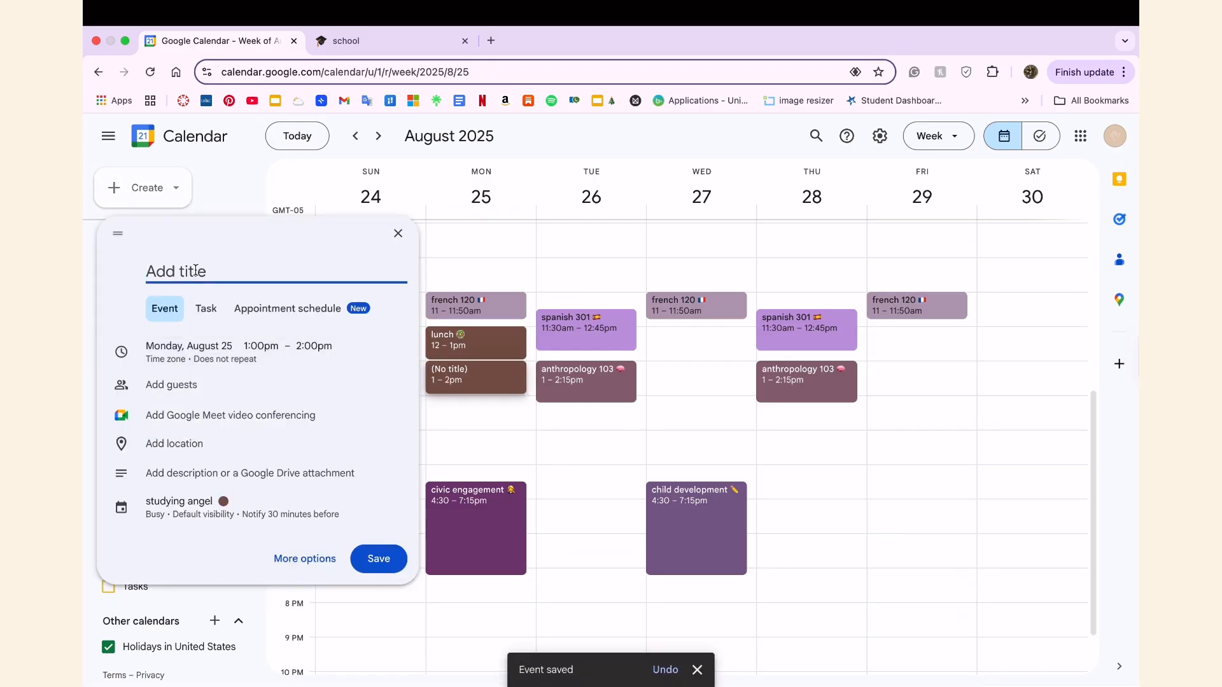
pyautogui.click(312, 347)
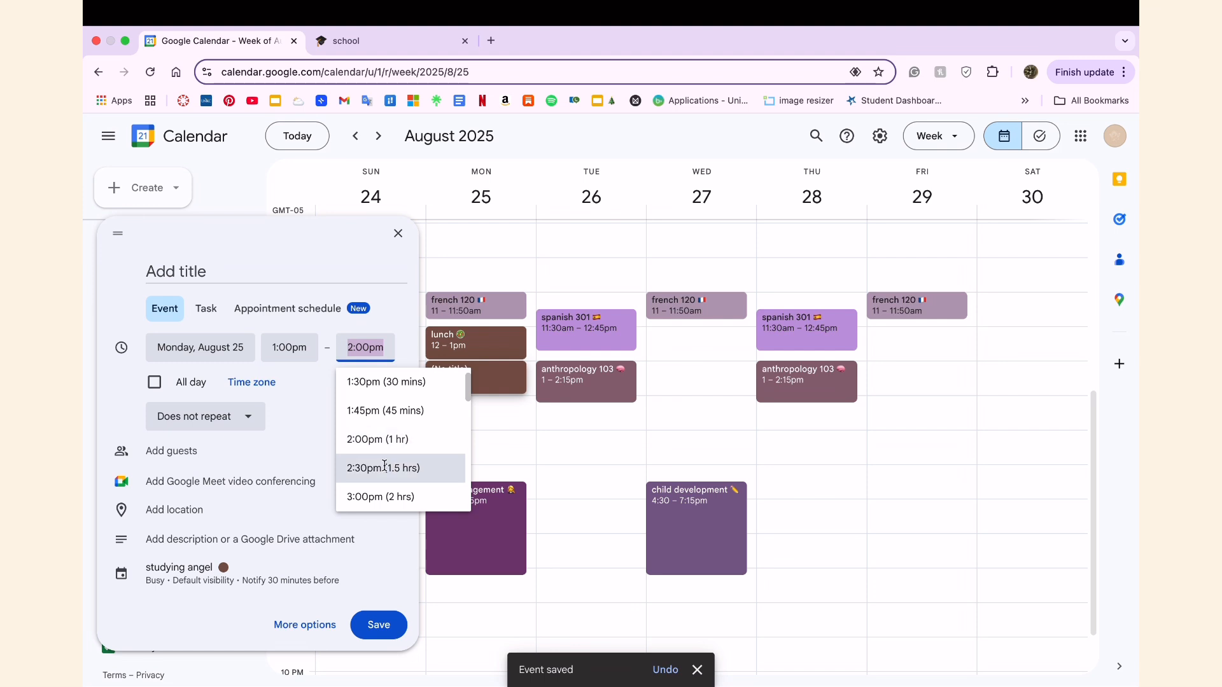
pyautogui.click(382, 467)
pyautogui.click(188, 267)
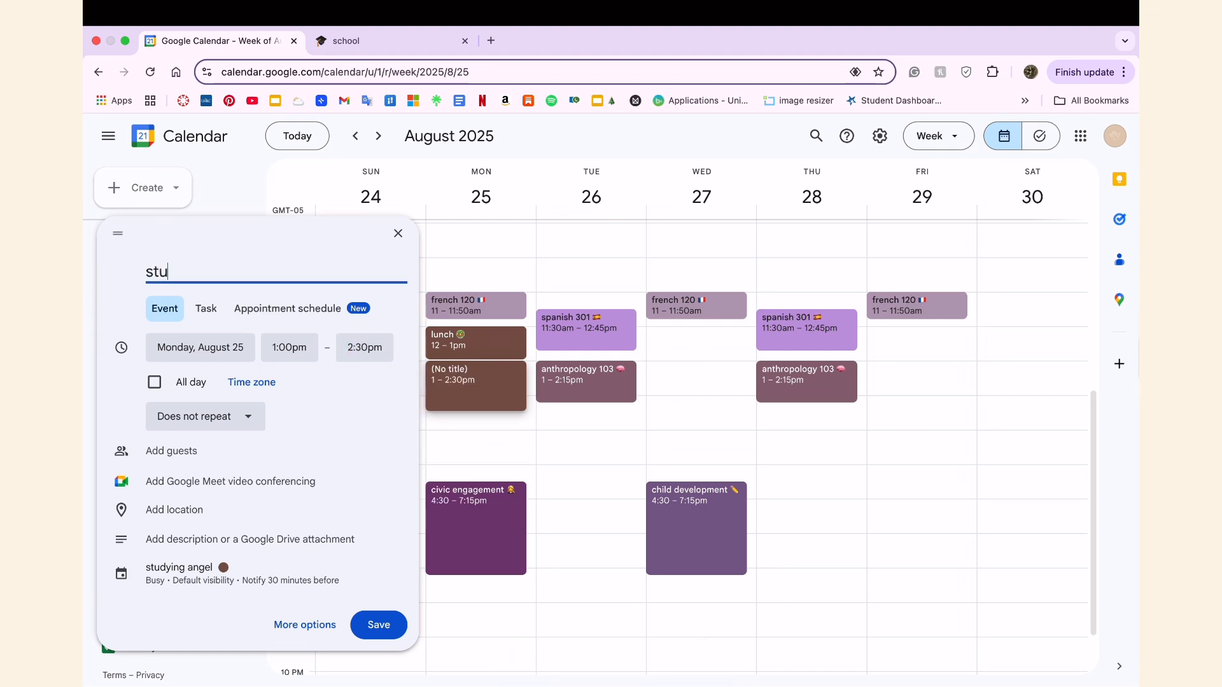
pyautogui.click(379, 625)
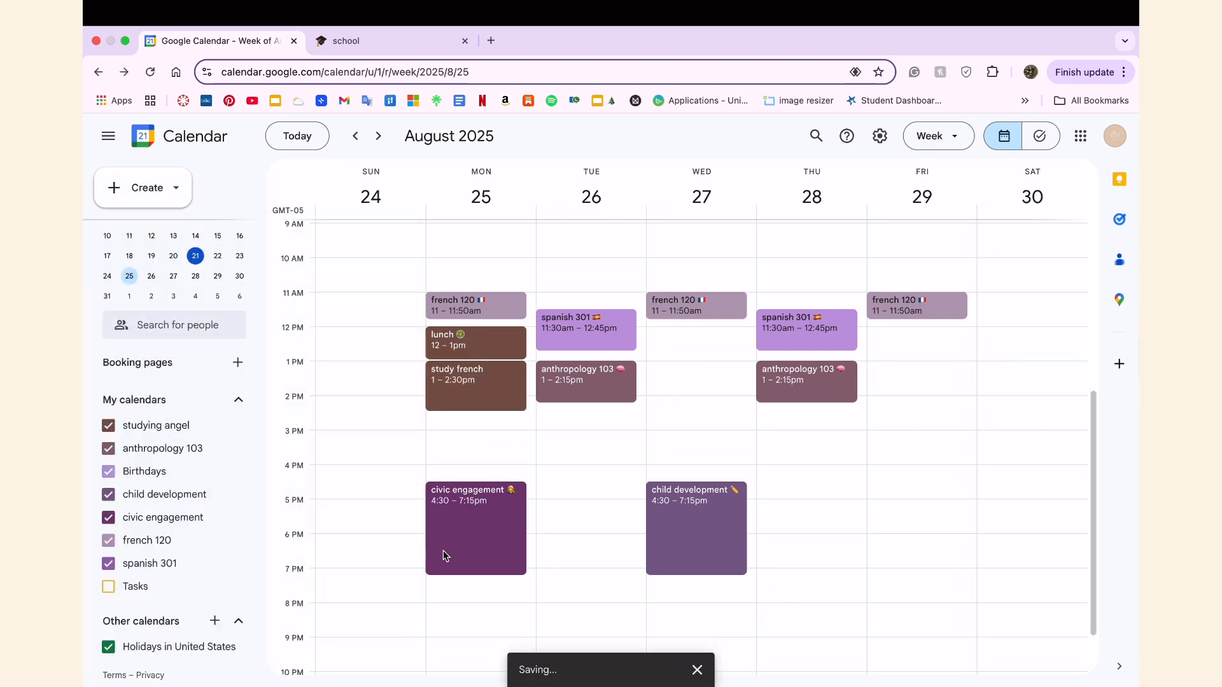
# Create a "study civic engagement" event on Monday, August 25, from 2:30pm to 4:00pm.
pyautogui.click(429, 420)
pyautogui.click(323, 363)
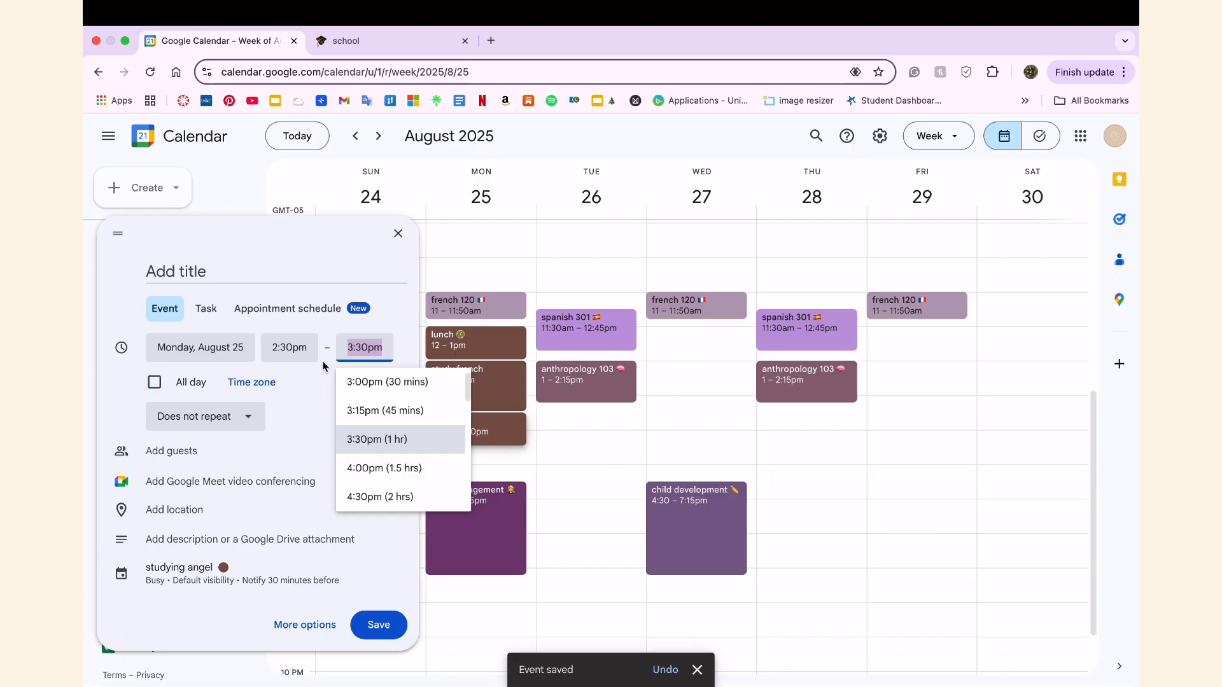
pyautogui.click(384, 467)
pyautogui.click(219, 268)
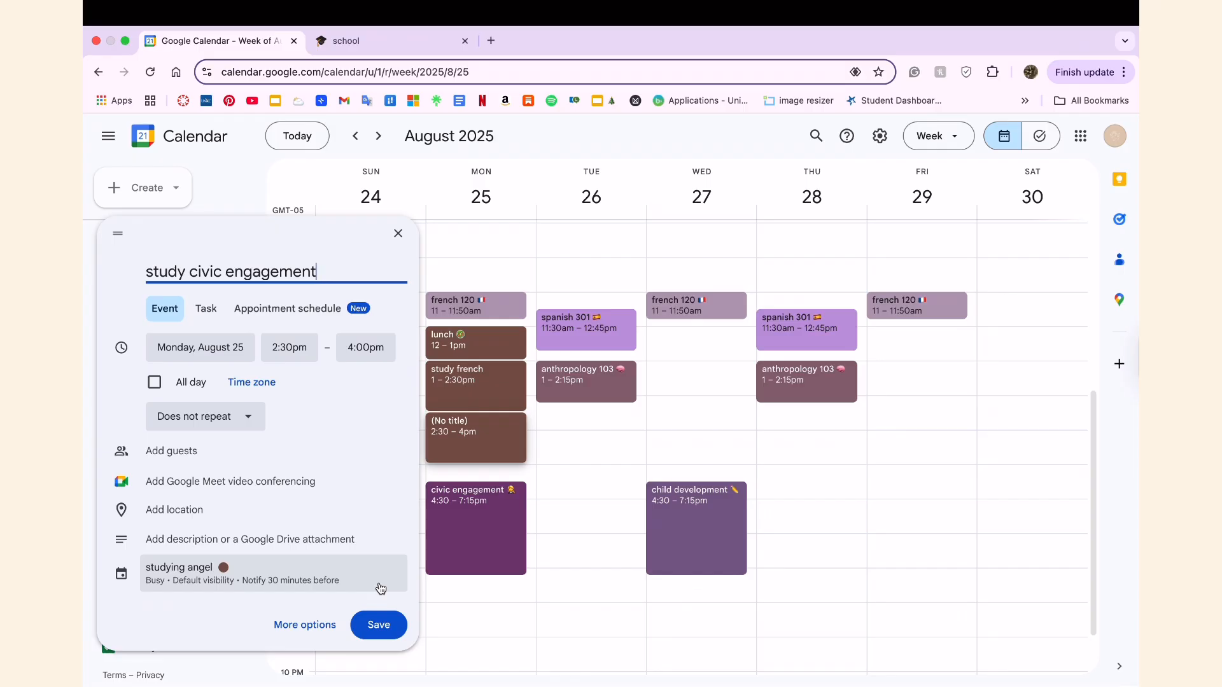
pyautogui.click(379, 624)
pyautogui.scroll(-1, 478, 310)
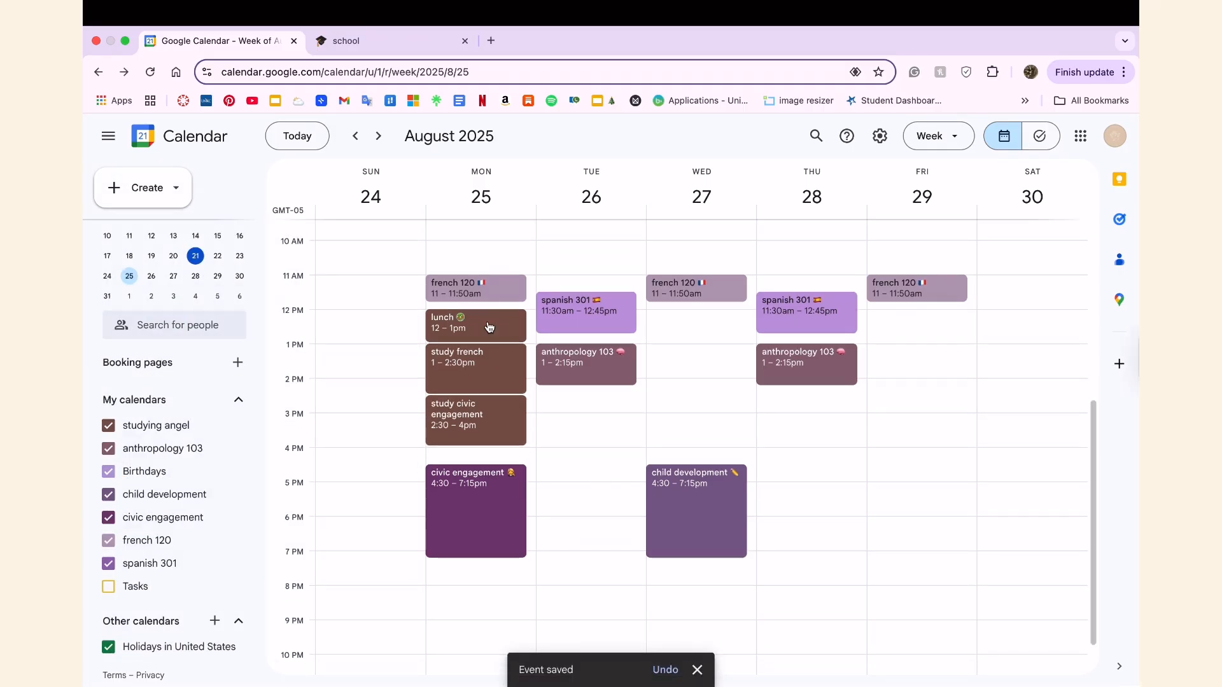
pyautogui.rightClick(489, 327)
pyautogui.click(539, 400)
pyautogui.rightClick(478, 339)
pyautogui.click(582, 412)
pyautogui.click(580, 461)
pyautogui.click(508, 234)
pyautogui.rightClick(493, 357)
pyautogui.click(456, 383)
# Add a French flag emoji to the title of the "study french" event and save it.
pyautogui.click(455, 382)
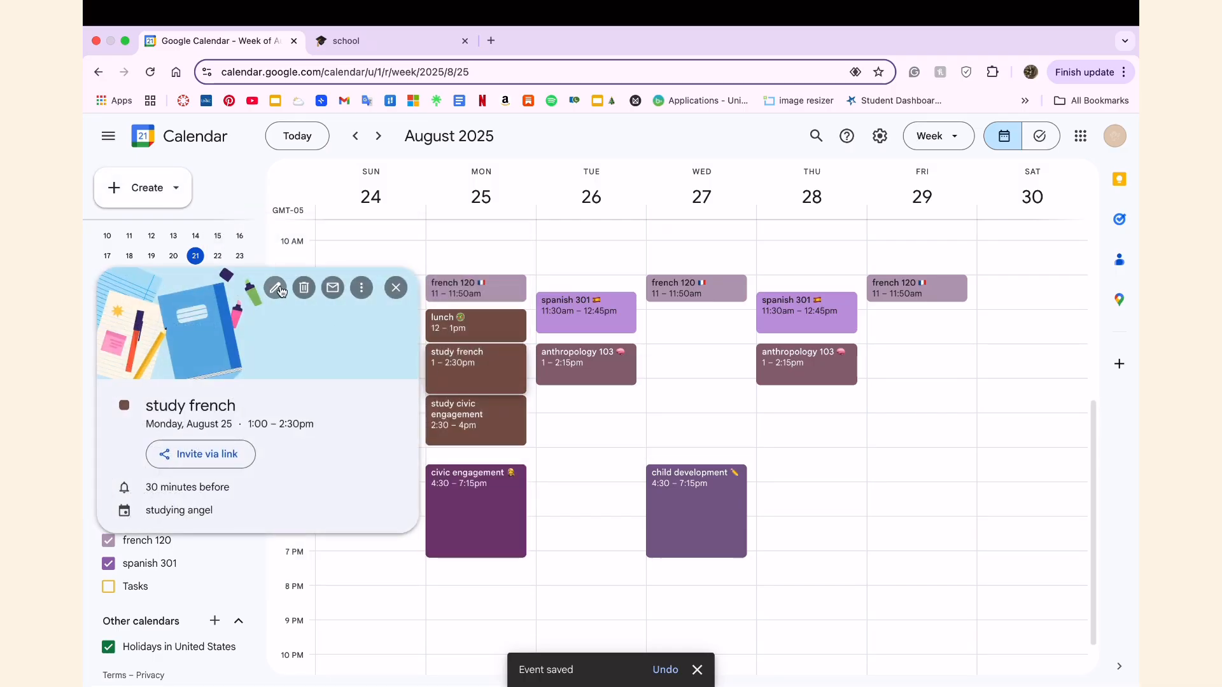
pyautogui.click(270, 288)
pyautogui.press('ctrl+super+space')
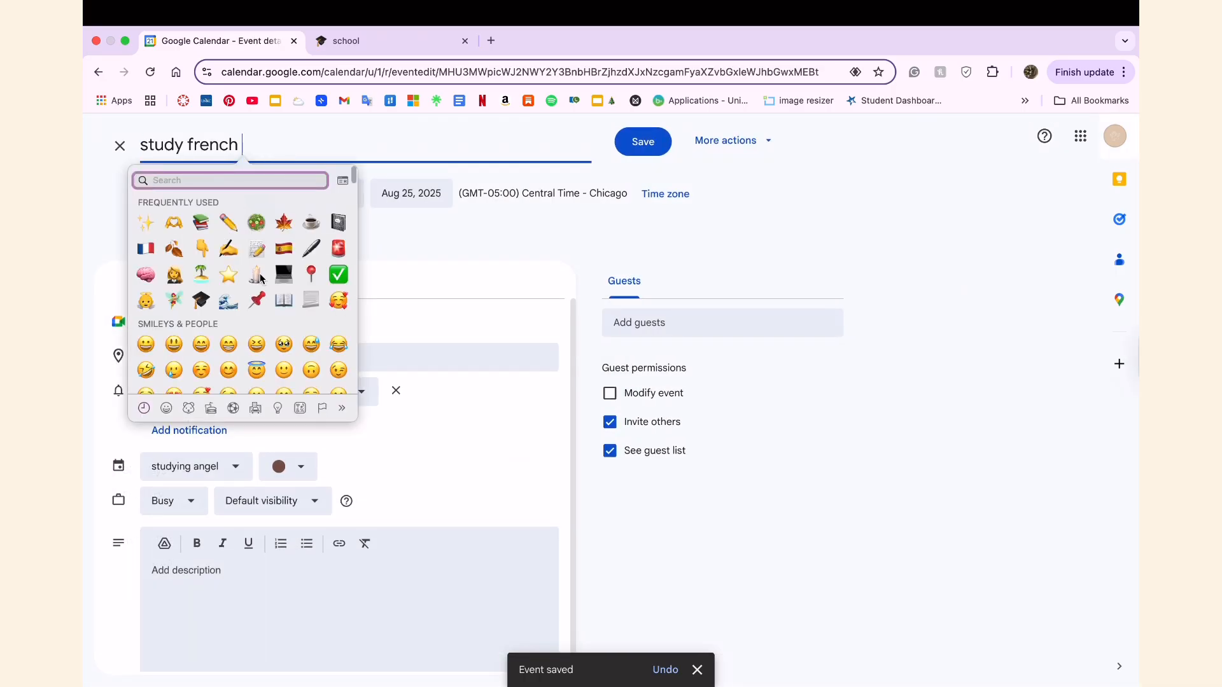
pyautogui.click(146, 247)
pyautogui.click(643, 142)
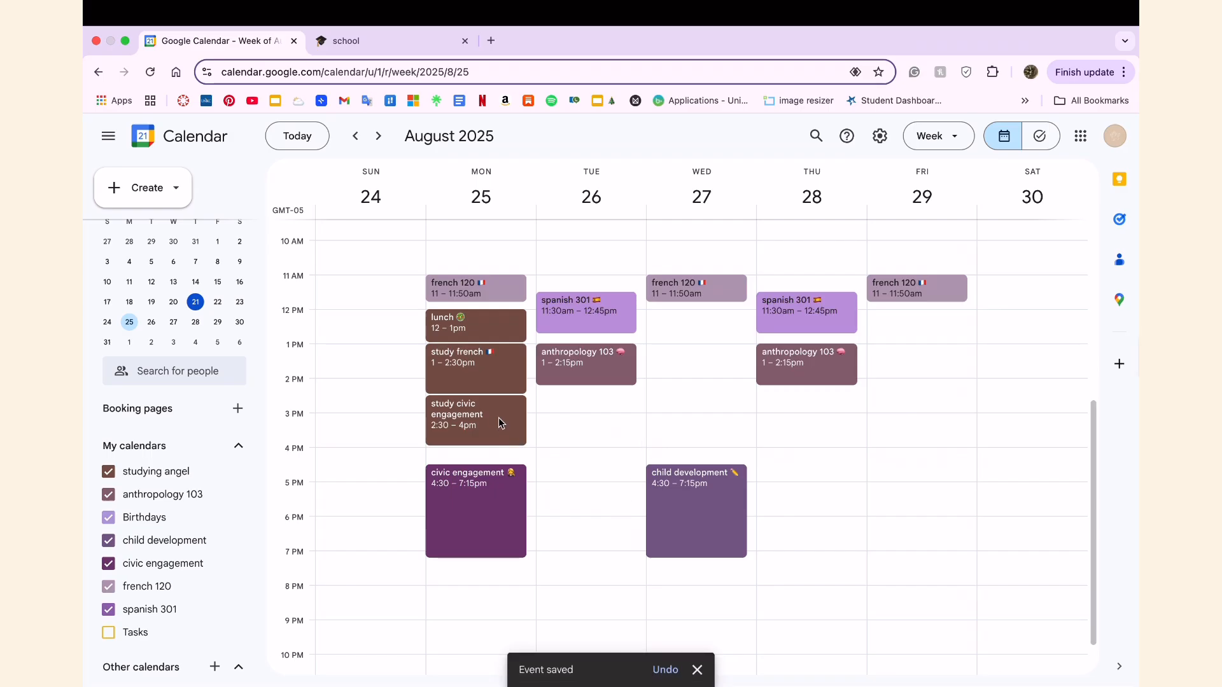
# Add the civic engagement class's person emoji to the title of the "study civic engagement" event and save it.
pyautogui.click(500, 423)
pyautogui.click(273, 284)
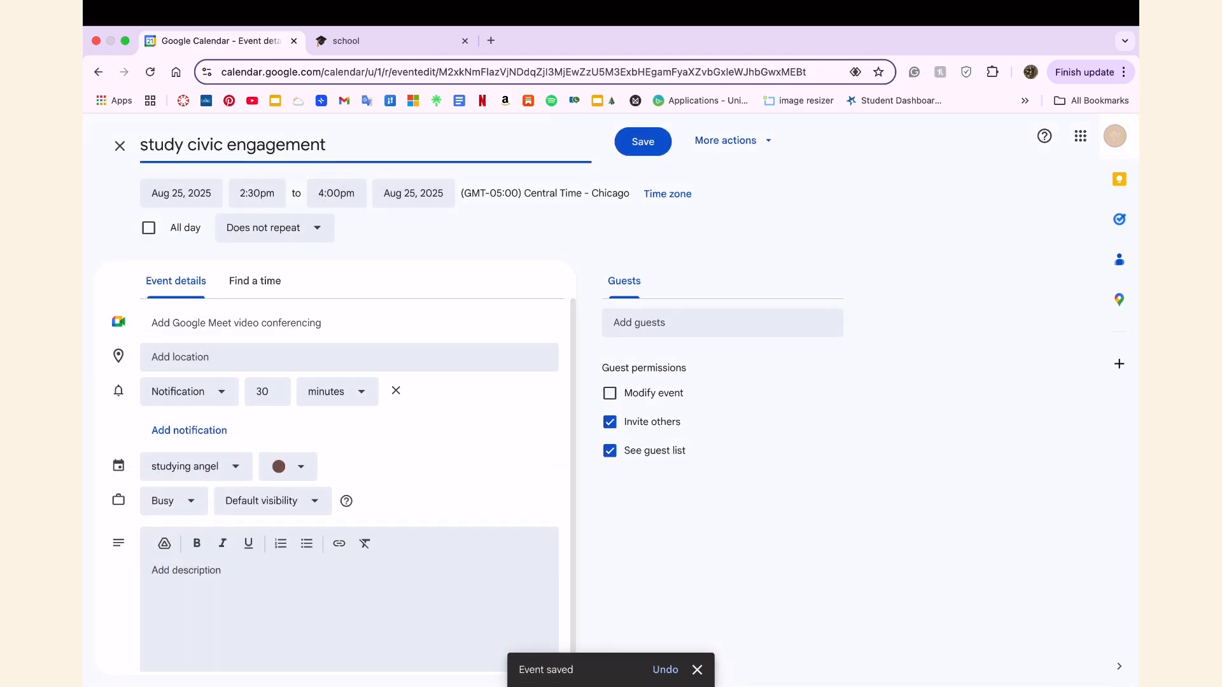
pyautogui.press('ctrl+super+space')
pyautogui.click(261, 274)
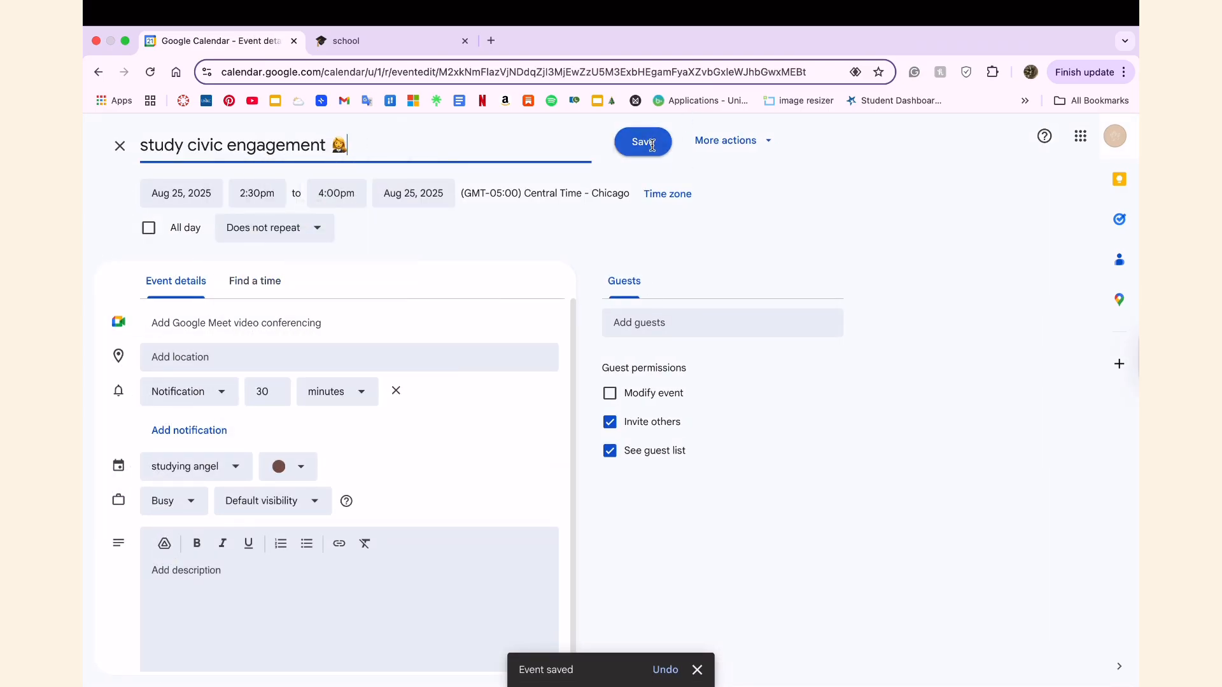
pyautogui.click(643, 142)
# Start a new event on Tuesday, August 26, and set its time from 3:00pm to 4:30pm.
pyautogui.scroll(-1, 563, 420)
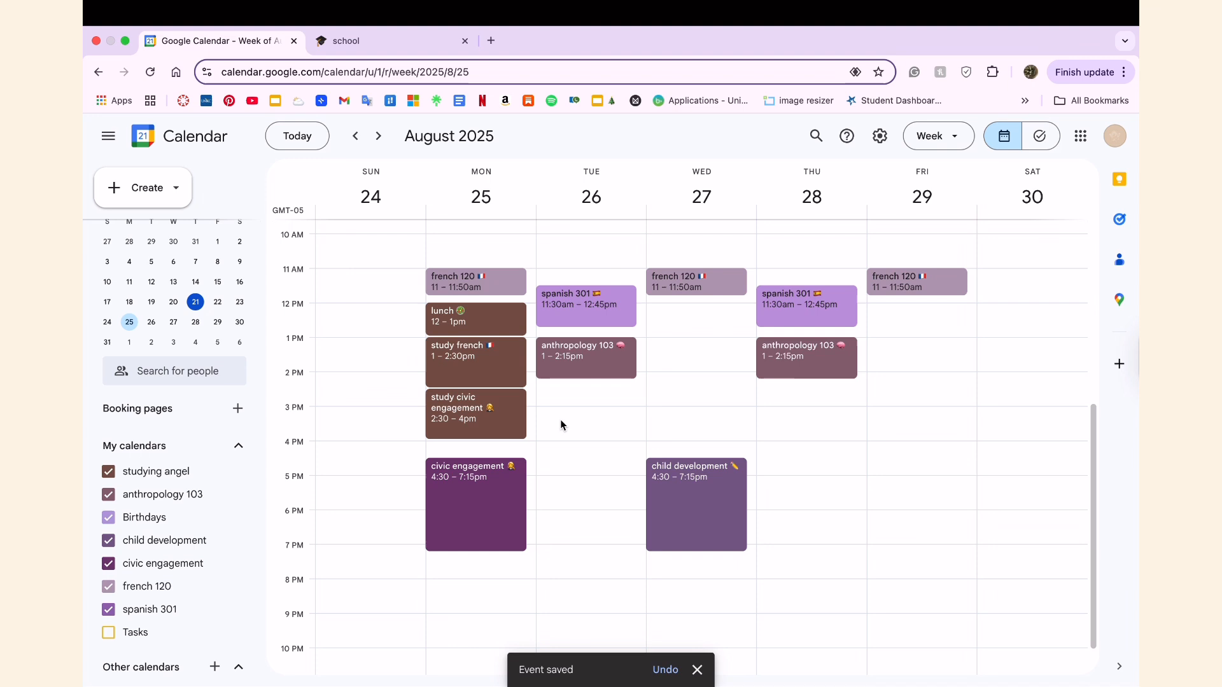
pyautogui.click(540, 384)
pyautogui.click(509, 233)
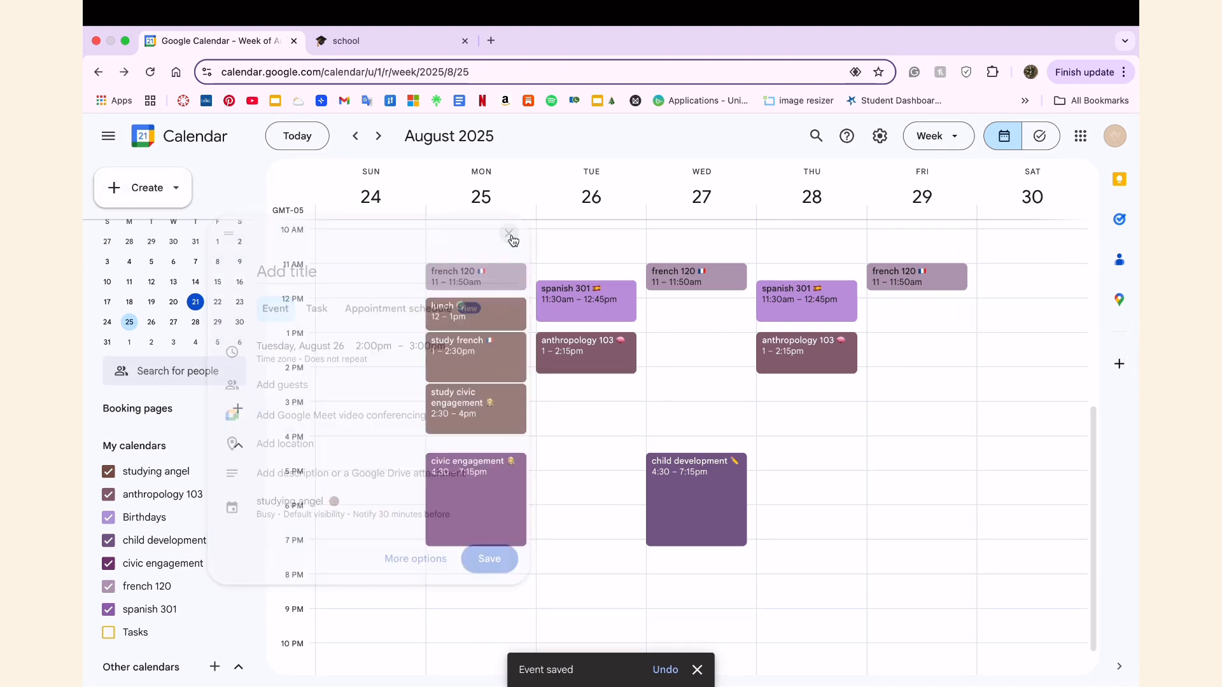
pyautogui.click(539, 390)
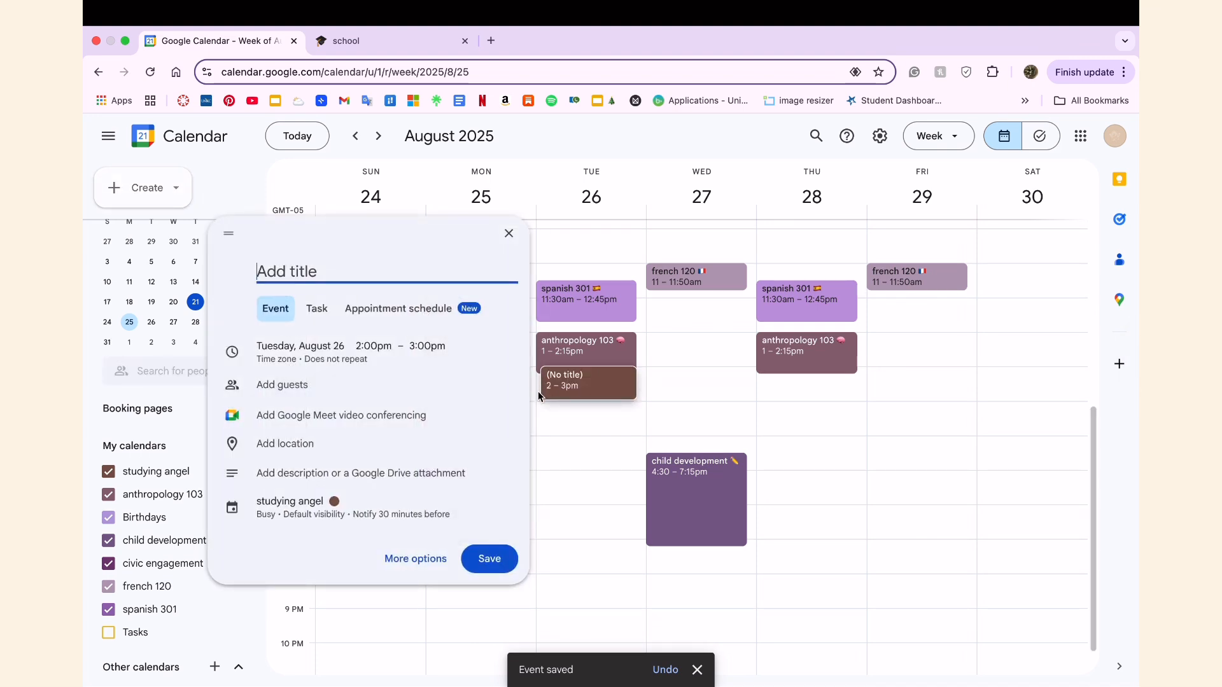
pyautogui.click(407, 346)
pyautogui.scroll(-2, 413, 466)
pyautogui.click(414, 478)
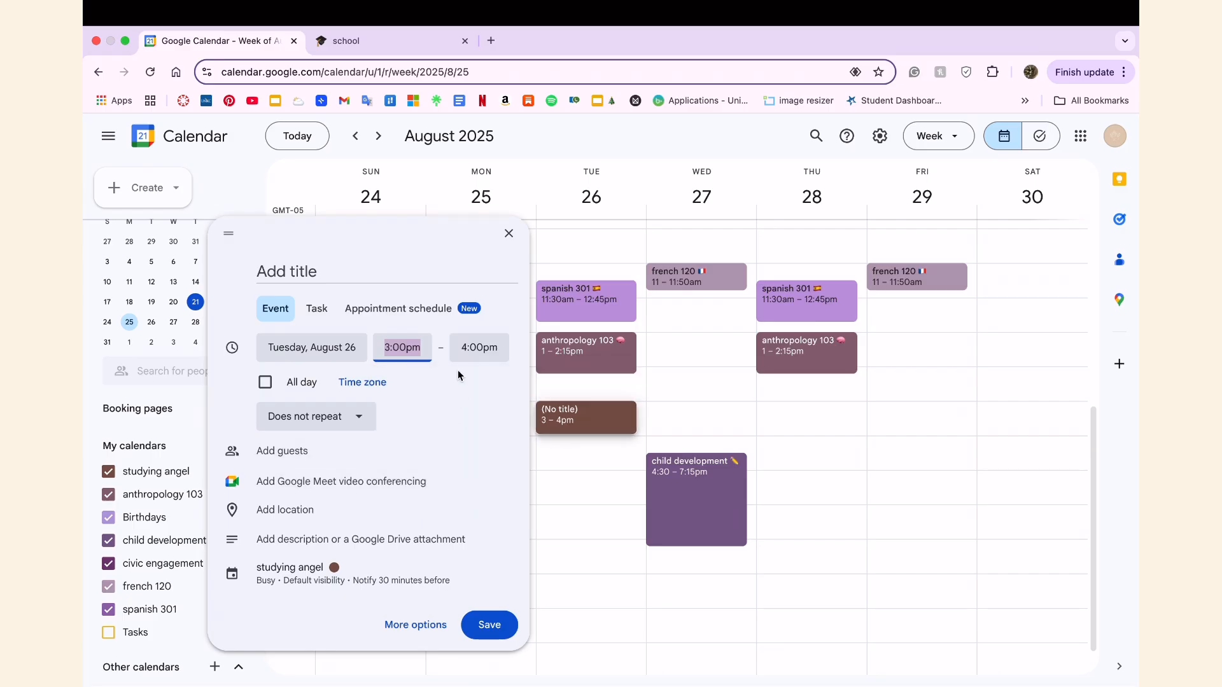
pyautogui.click(479, 347)
pyautogui.click(483, 469)
# Title the Tuesday 3:00pm event "study spanish/anthro" with brain and Spanish flag emojis and save it.
pyautogui.click(320, 278)
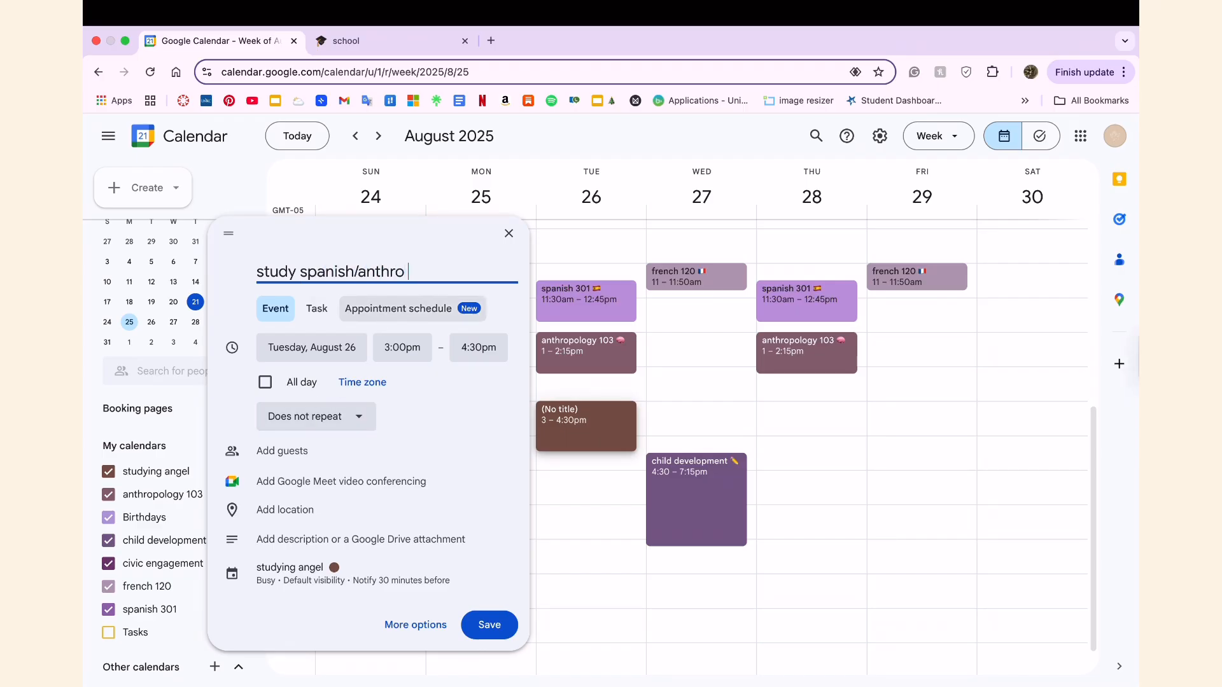
pyautogui.press('ctrl+super+space')
pyautogui.click(340, 401)
pyautogui.press('ctrl+super+space')
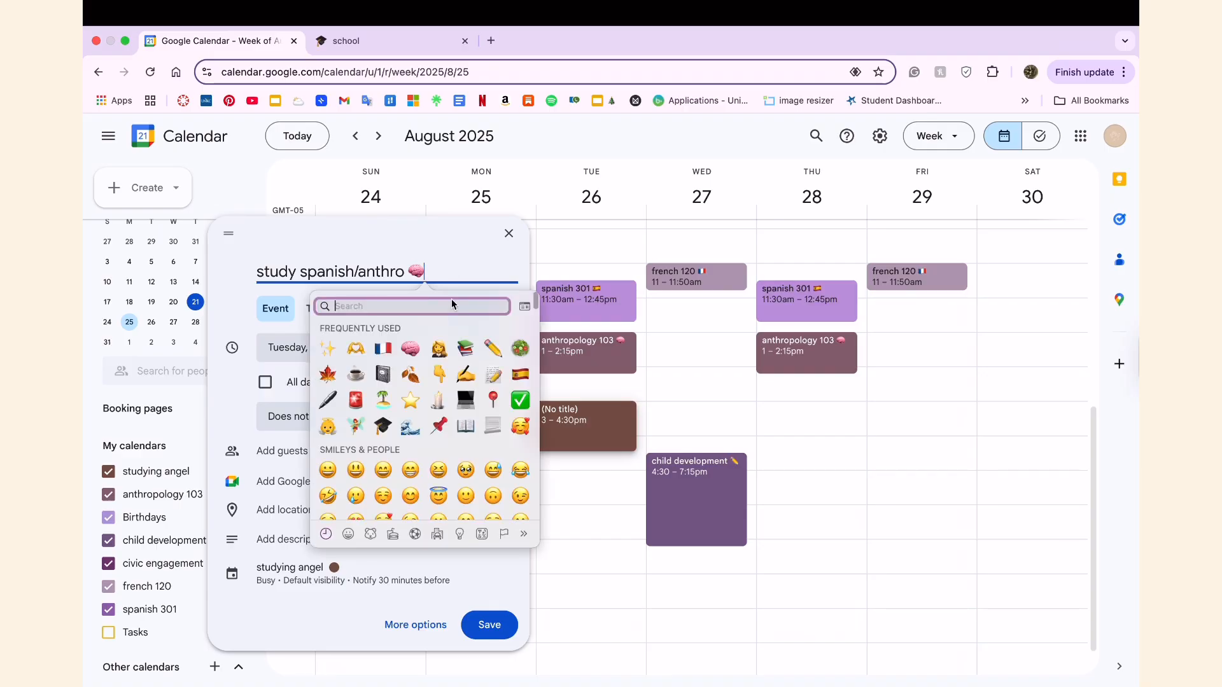
pyautogui.click(521, 375)
pyautogui.click(489, 625)
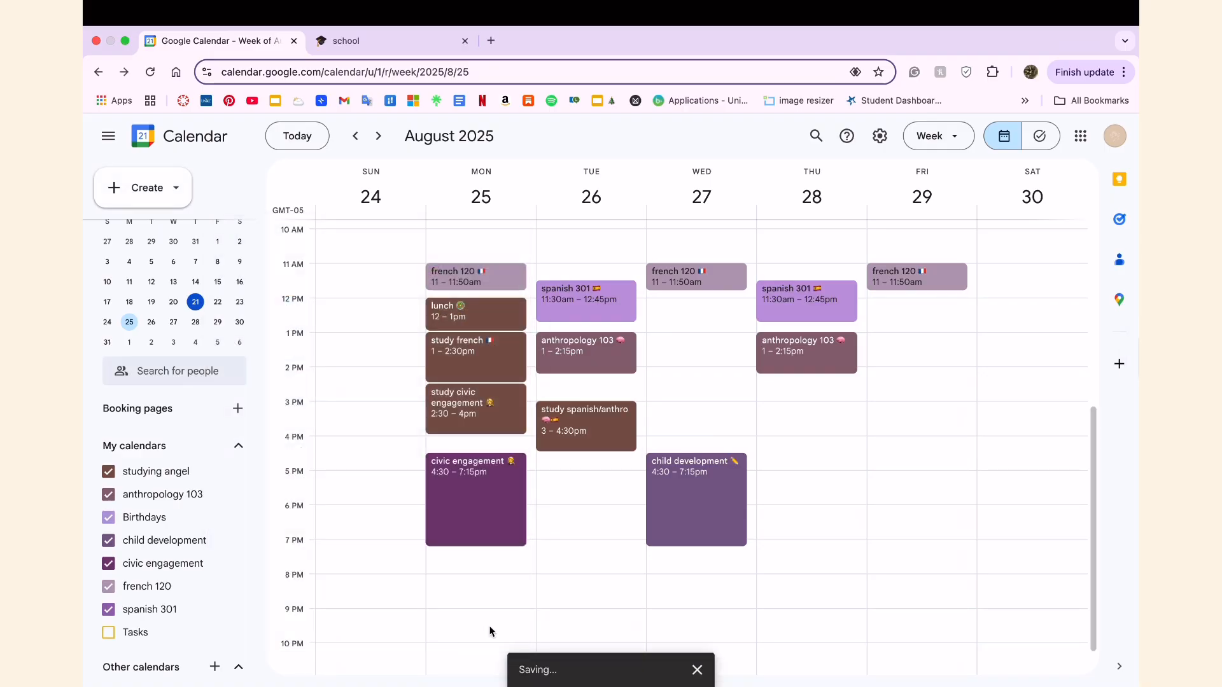
# Open the Monday lunch event for editing and set its notification to 15 minutes.
pyautogui.click(466, 330)
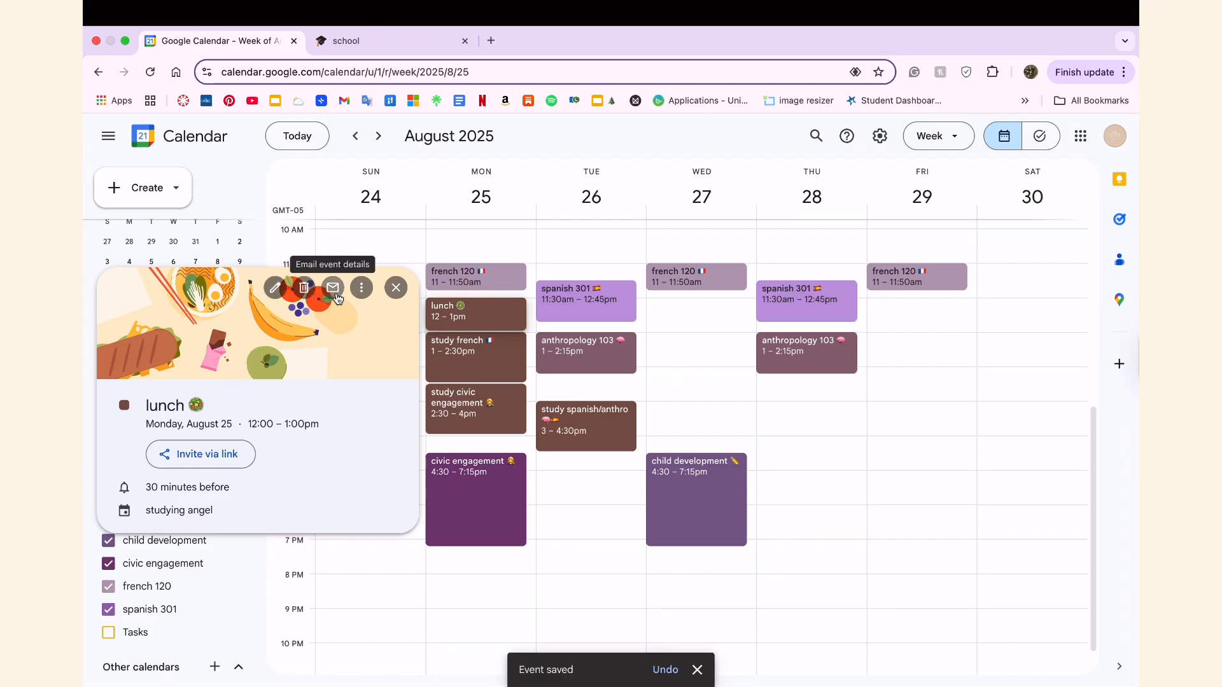
pyautogui.click(361, 291)
pyautogui.click(360, 291)
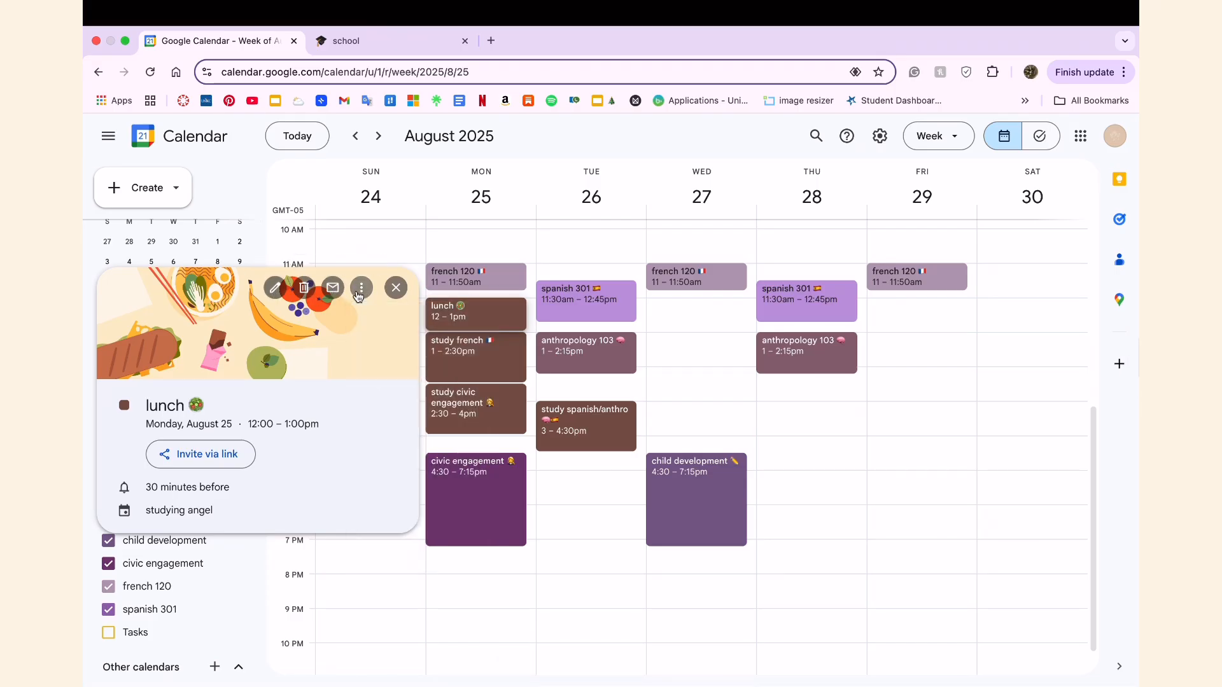
pyautogui.click(274, 287)
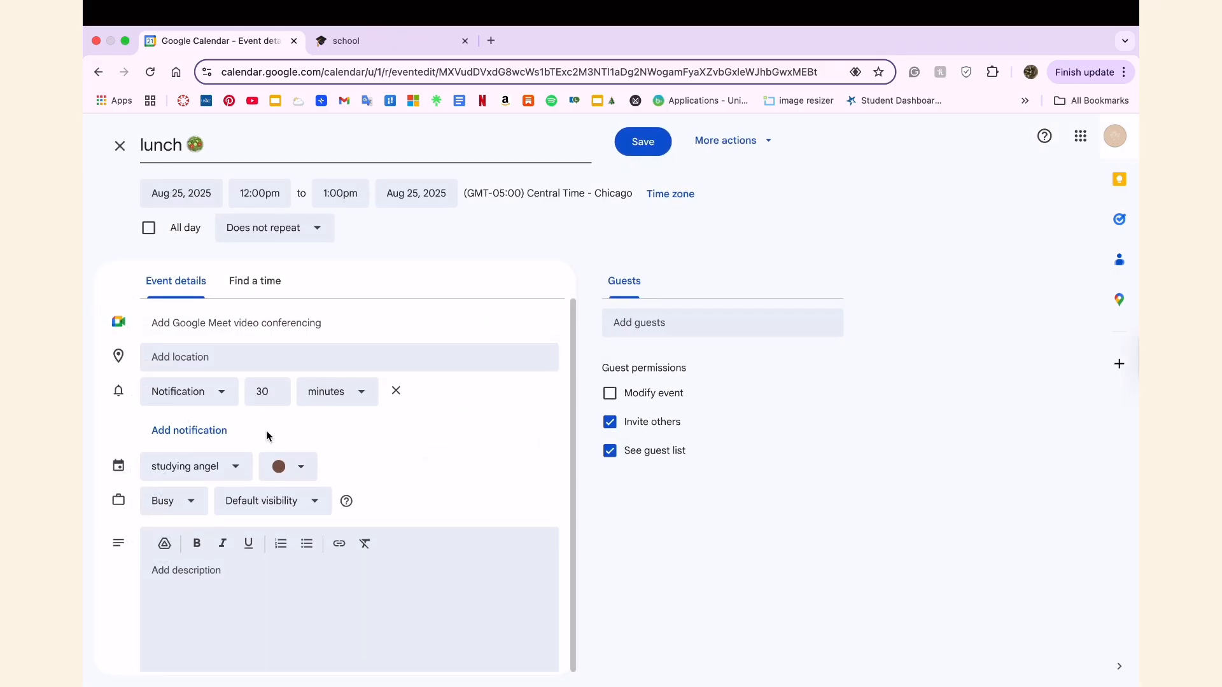
pyautogui.click(304, 393)
pyautogui.click(281, 391)
pyautogui.press('BackSpace')
# Make the lunch event repeat weekly on Monday and Wednesday until December 12, 2025, and save it.
pyautogui.click(279, 230)
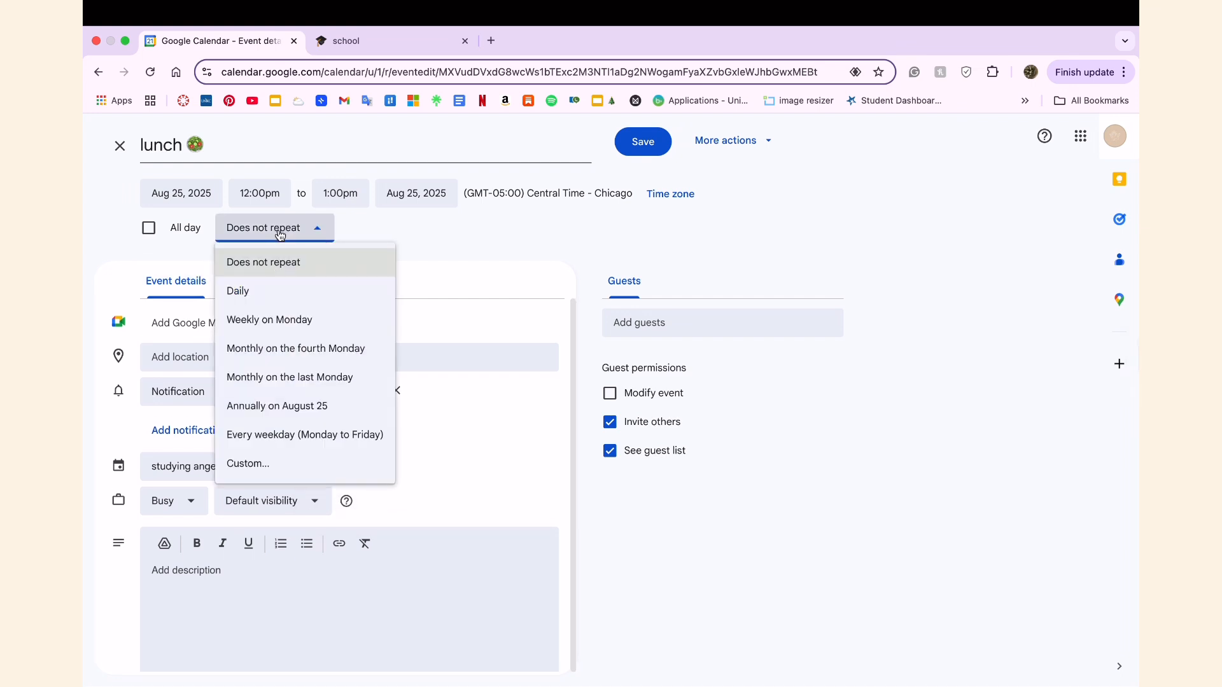
pyautogui.click(266, 467)
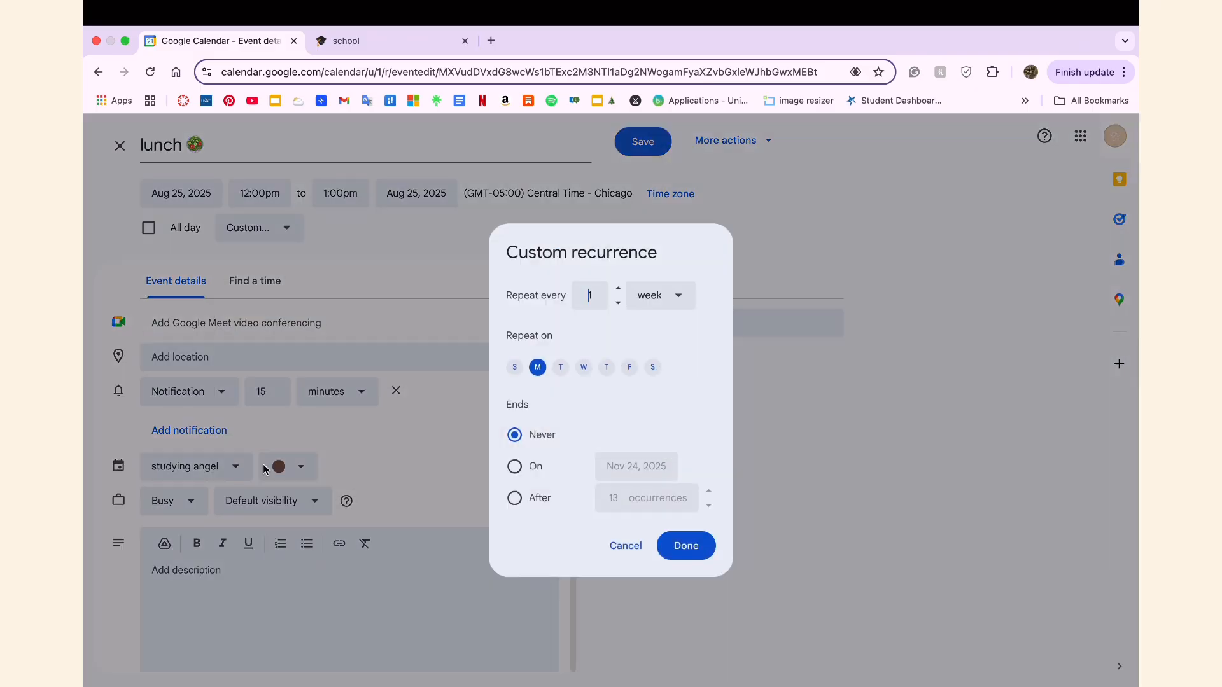
pyautogui.click(515, 467)
pyautogui.click(637, 466)
pyautogui.click(778, 502)
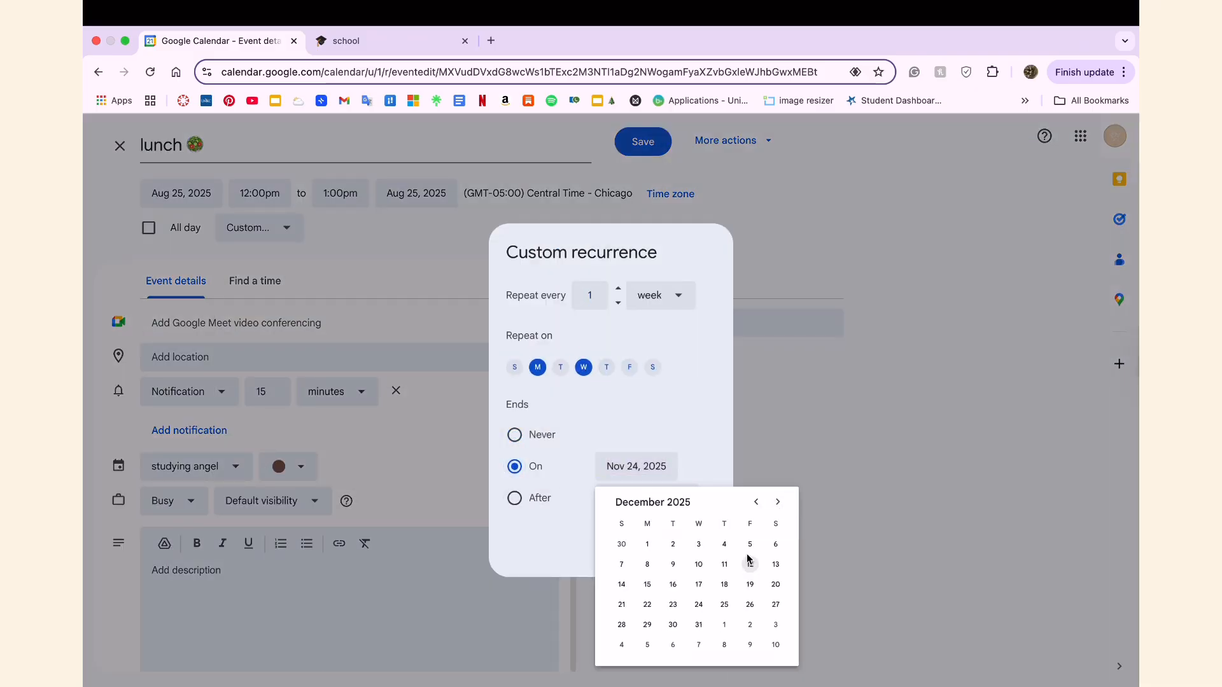
pyautogui.click(749, 564)
pyautogui.click(687, 545)
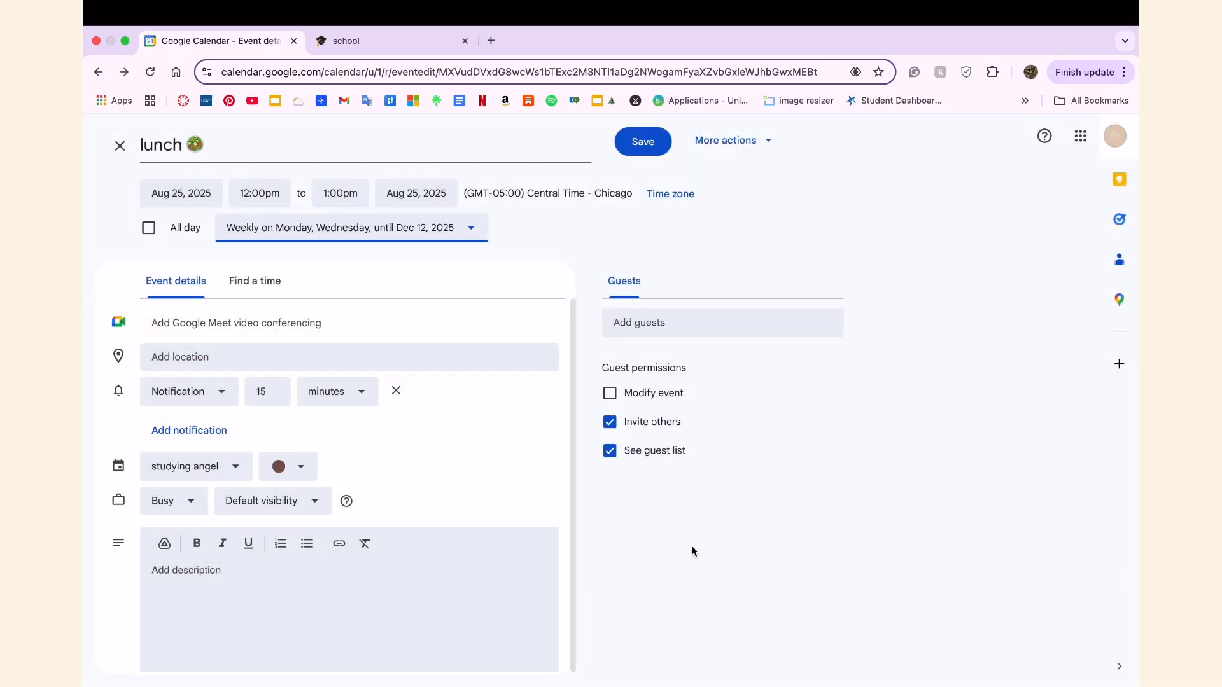
pyautogui.click(643, 142)
# Make the "study french" event repeat weekly on Monday and Wednesday until December 12, 2025, and save it.
pyautogui.click(475, 347)
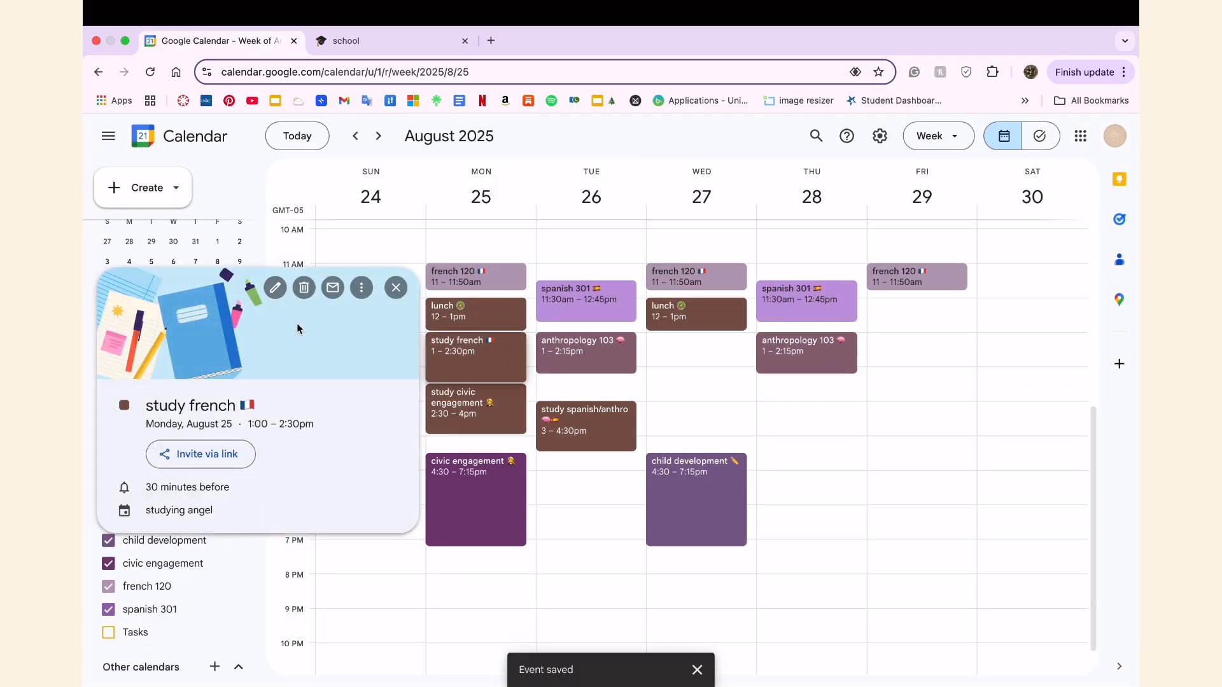
pyautogui.click(274, 284)
pyautogui.click(268, 198)
pyautogui.click(418, 263)
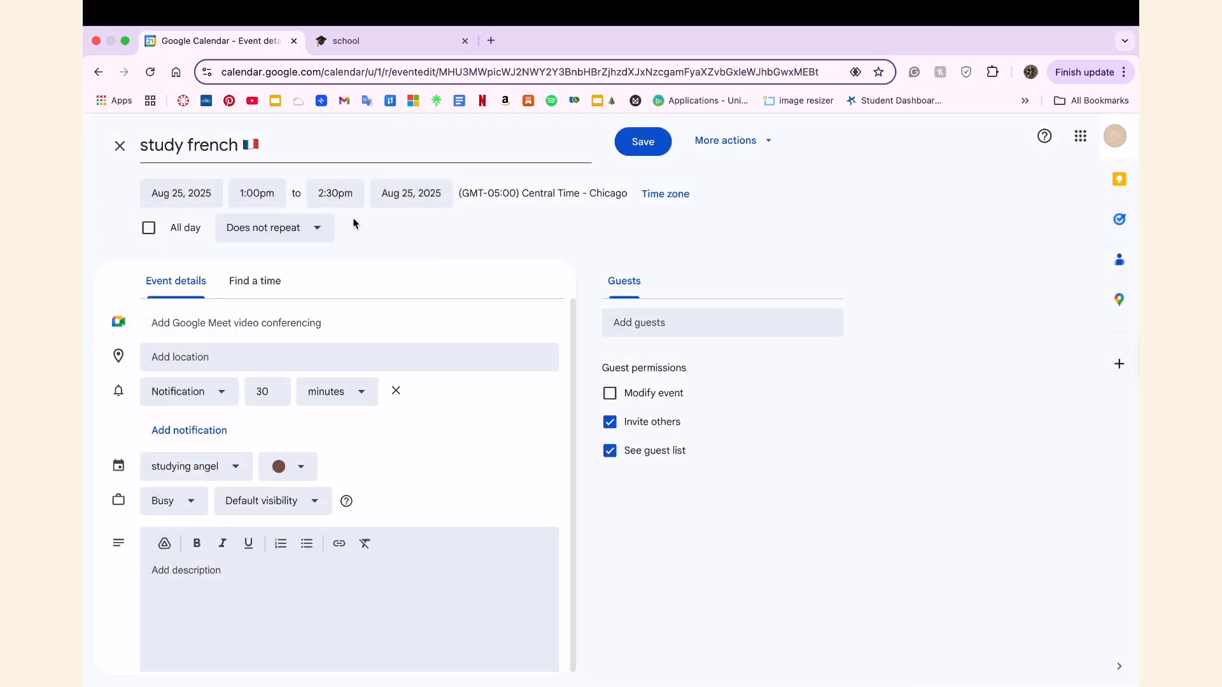
pyautogui.click(313, 228)
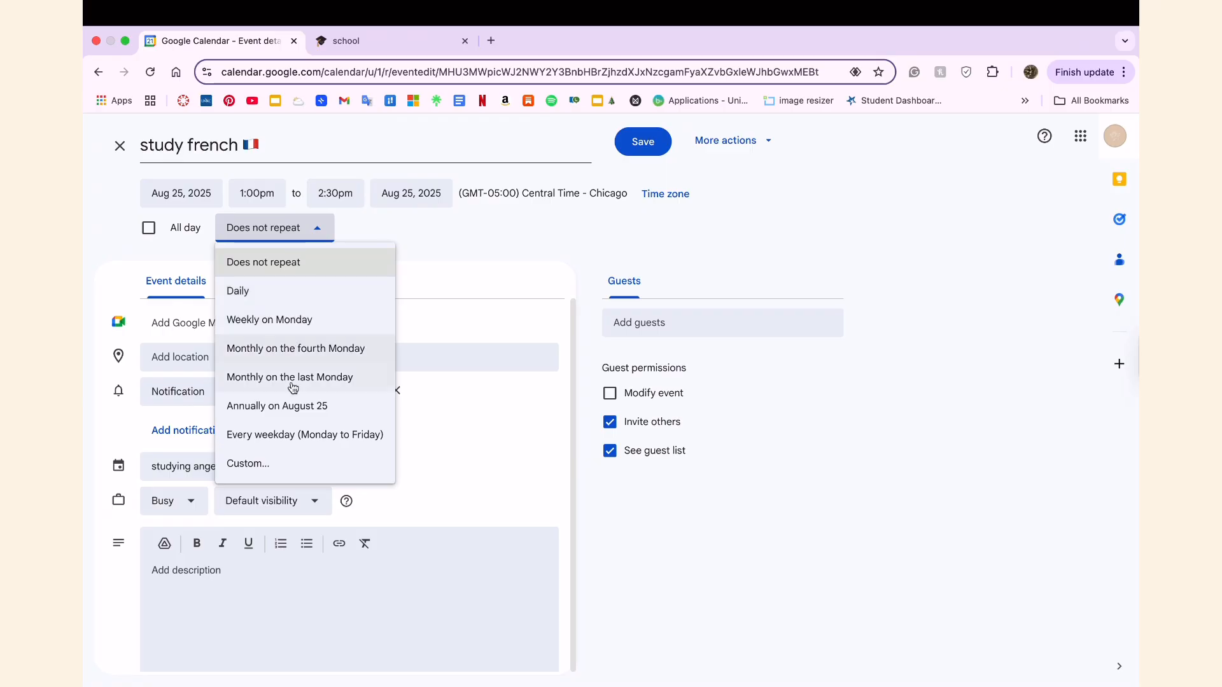
pyautogui.click(284, 434)
pyautogui.click(319, 229)
pyautogui.click(266, 464)
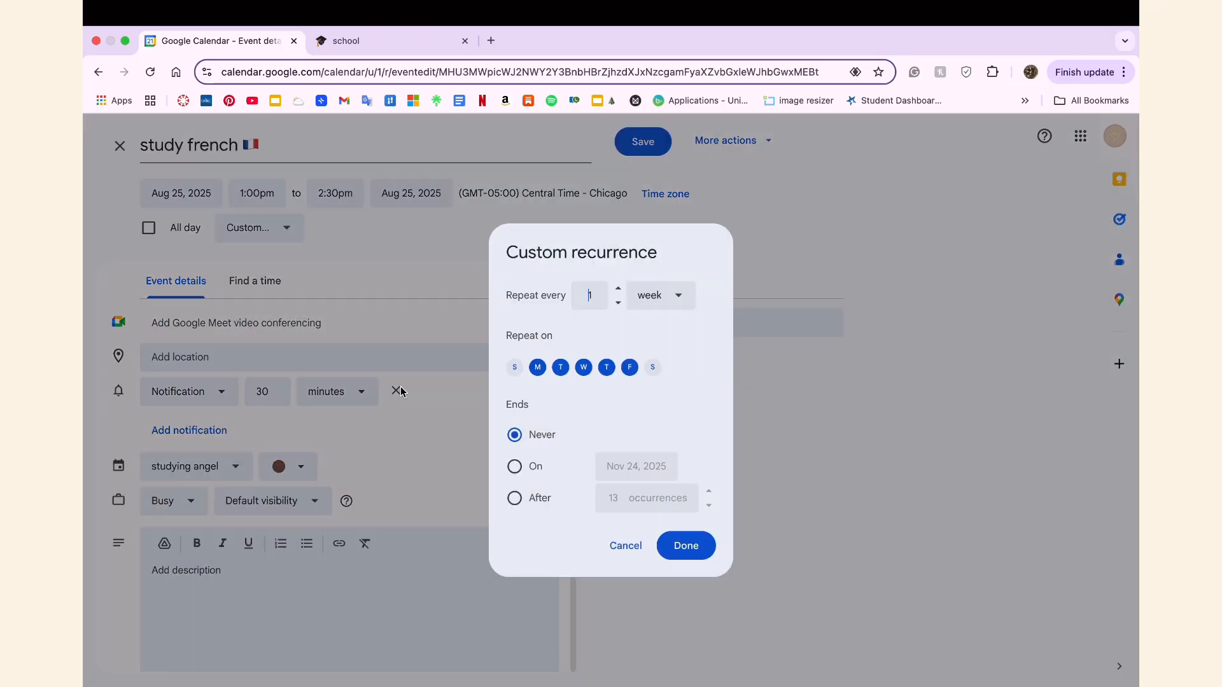
pyautogui.click(514, 468)
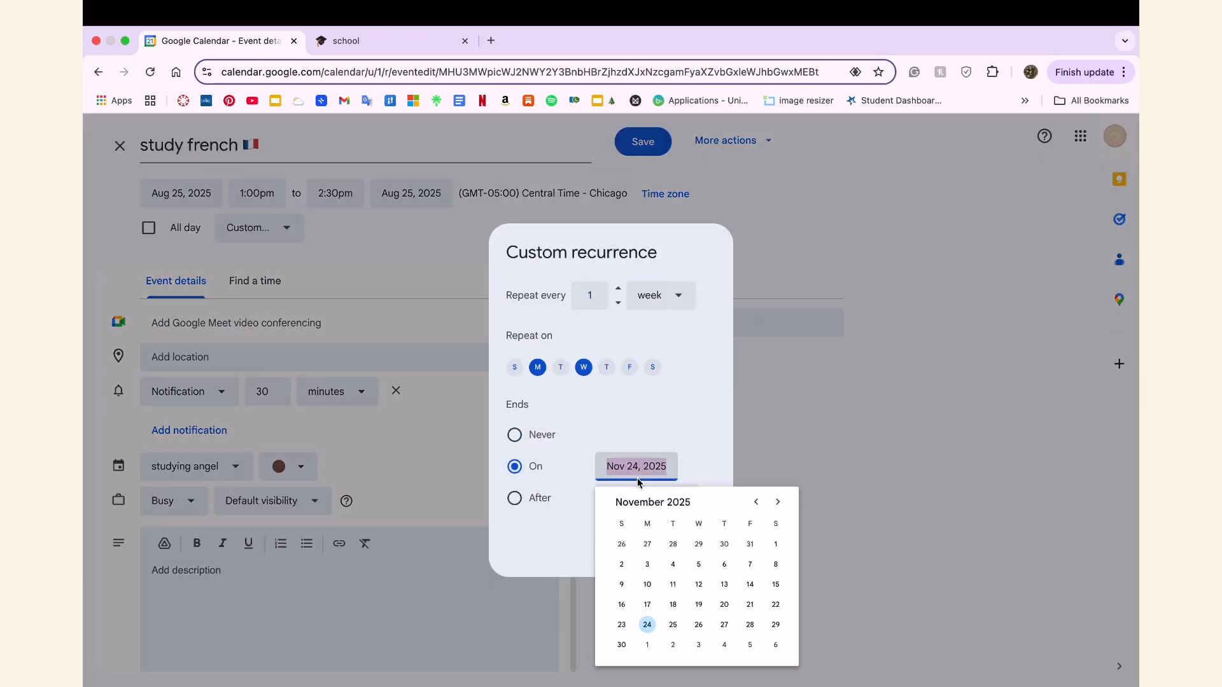
pyautogui.click(778, 513)
pyautogui.click(749, 563)
pyautogui.click(686, 545)
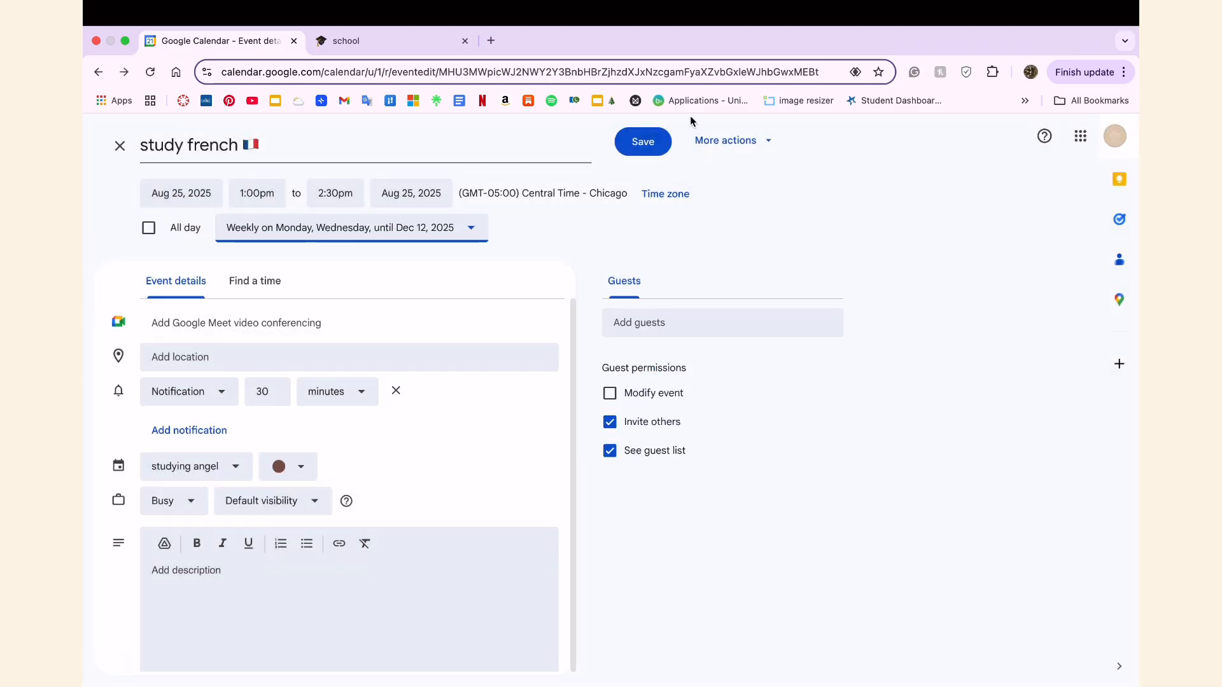
pyautogui.click(643, 141)
# Open the "study civic engagement" event for editing and give it a custom weekly recurrence on Monday only.
pyautogui.rightClick(494, 412)
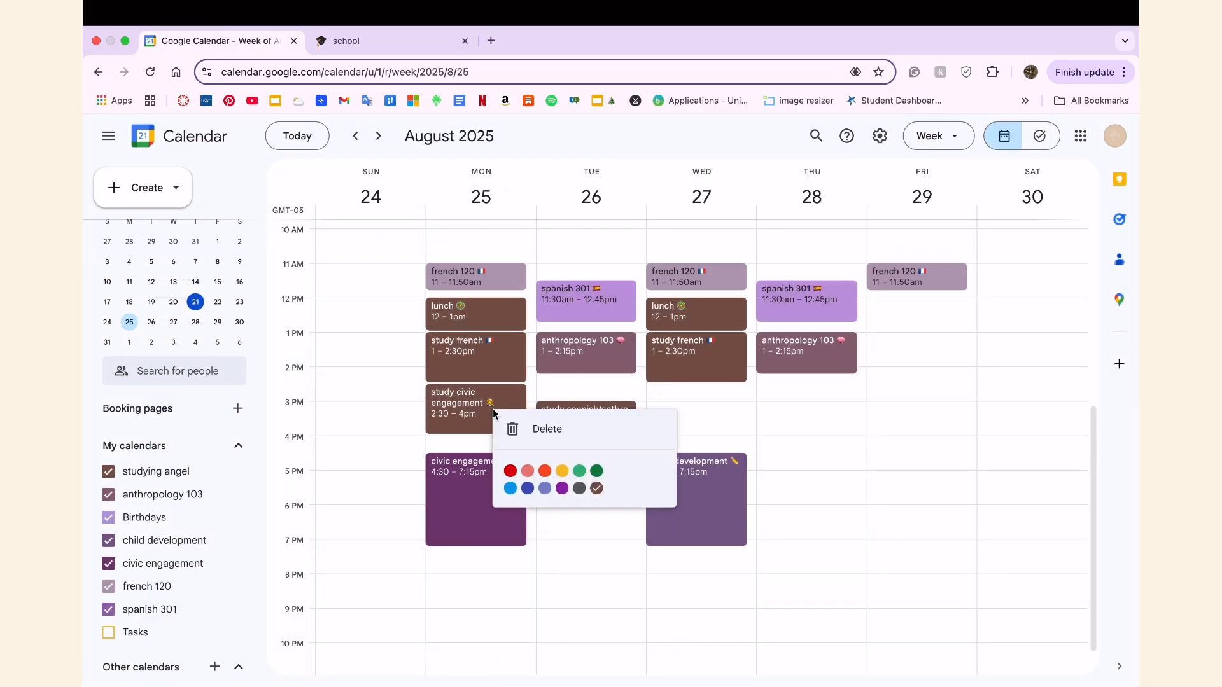
pyautogui.doubleClick(450, 425)
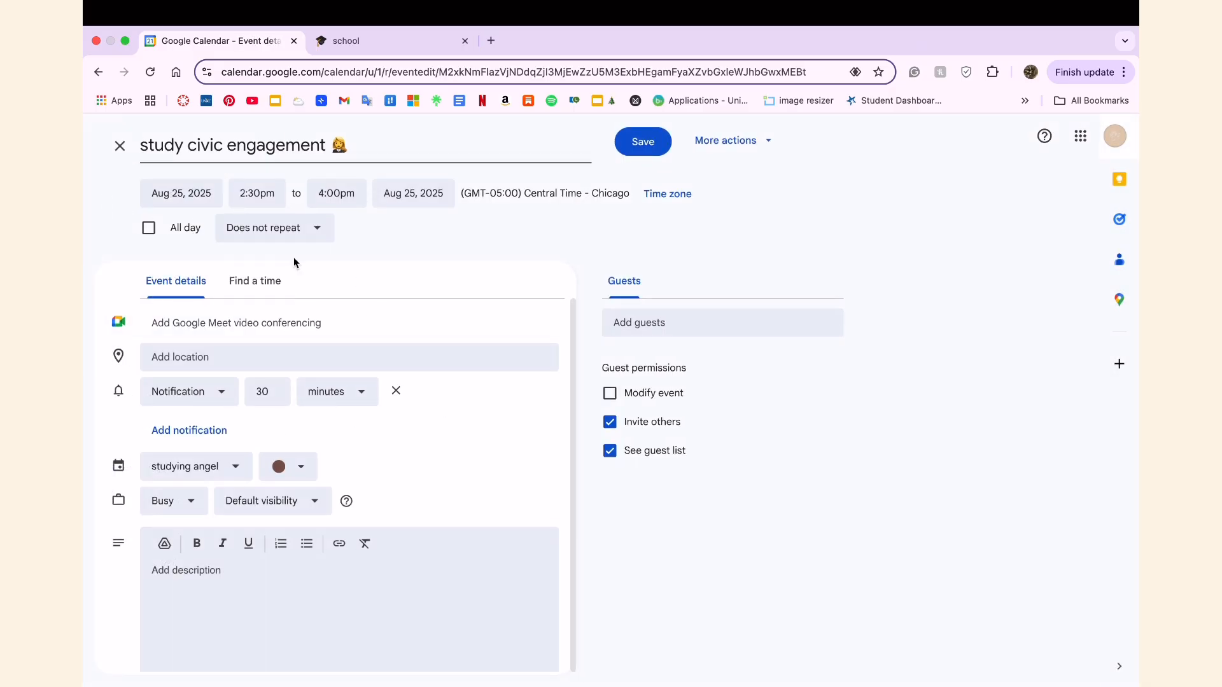
pyautogui.click(304, 234)
pyautogui.click(243, 439)
pyautogui.click(312, 228)
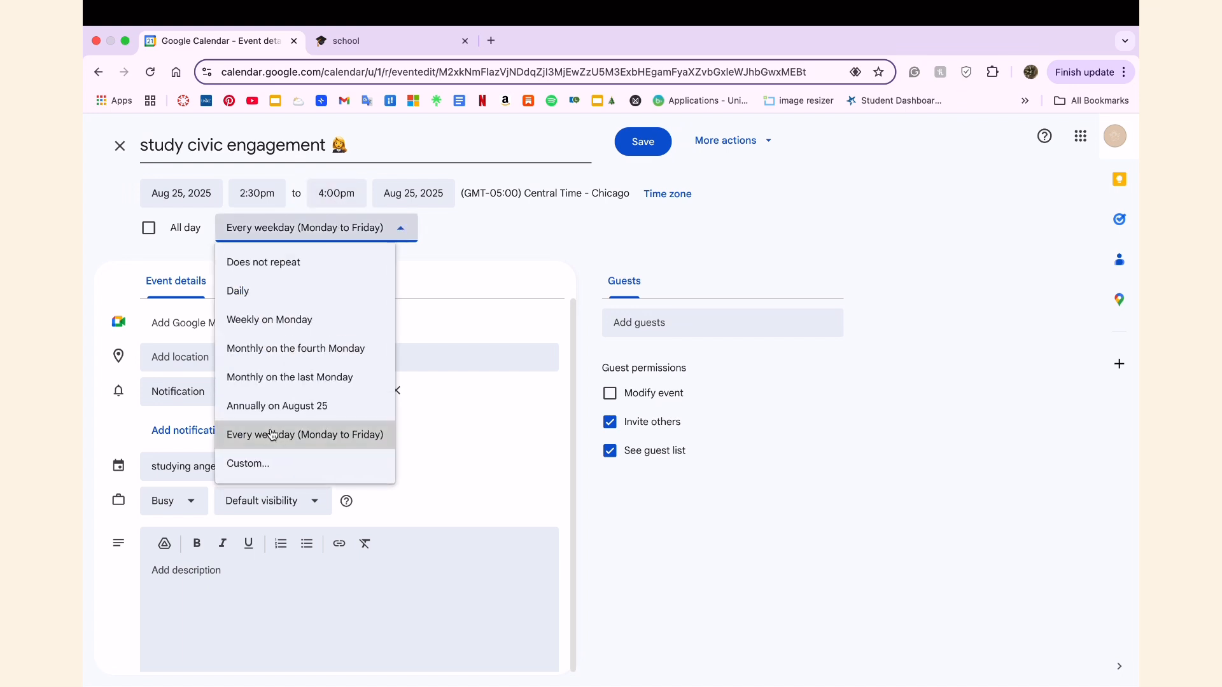
pyautogui.click(255, 462)
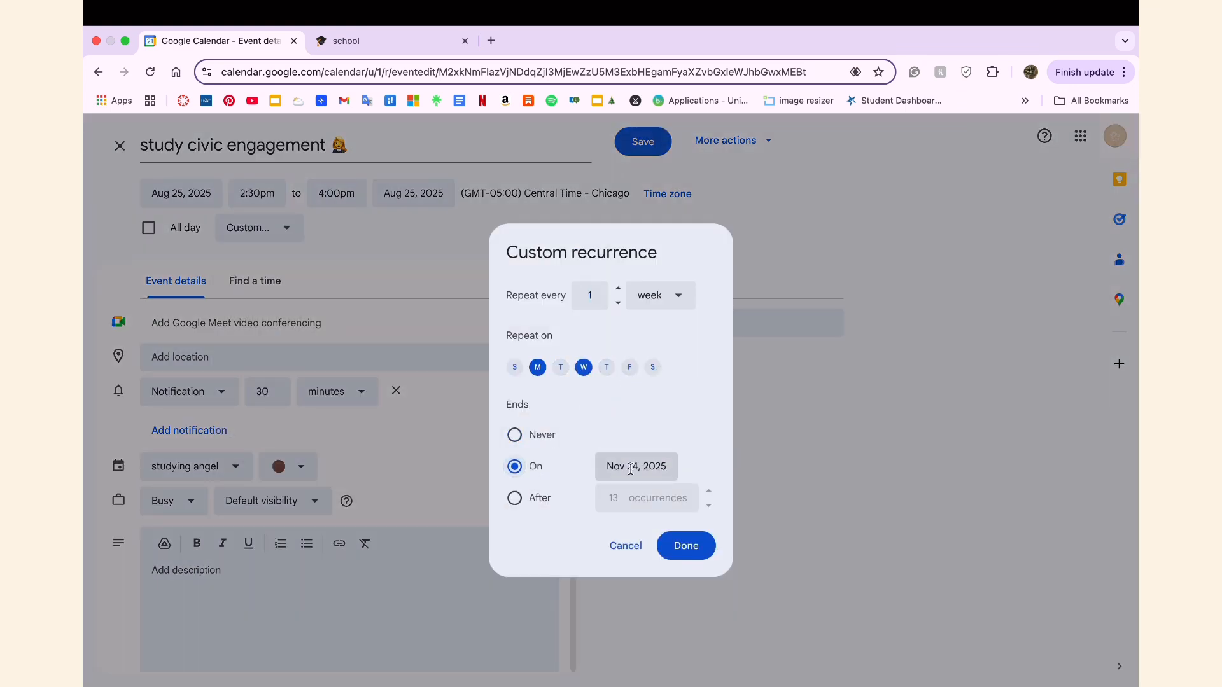
pyautogui.click(611, 468)
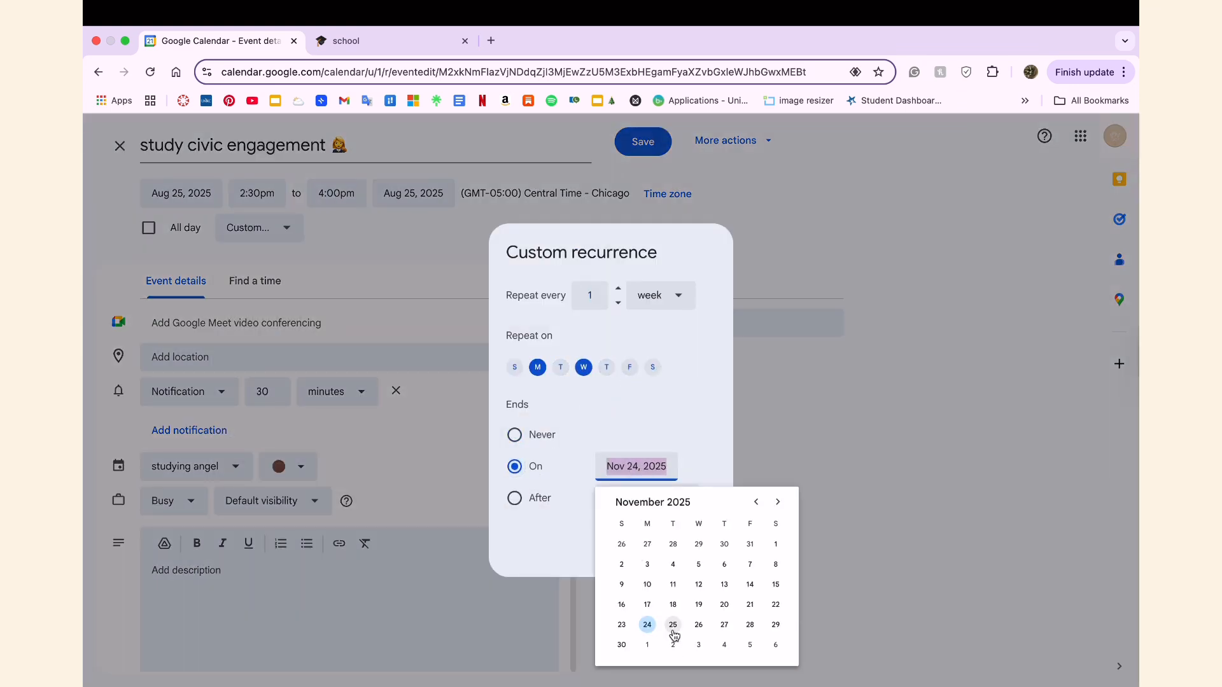
pyautogui.click(583, 368)
pyautogui.click(685, 551)
# Set the "study civic engagement" recurrence to end on December 12, 2025, and save the event.
pyautogui.click(426, 239)
pyautogui.click(357, 464)
pyautogui.click(410, 232)
pyautogui.click(251, 491)
pyautogui.click(779, 502)
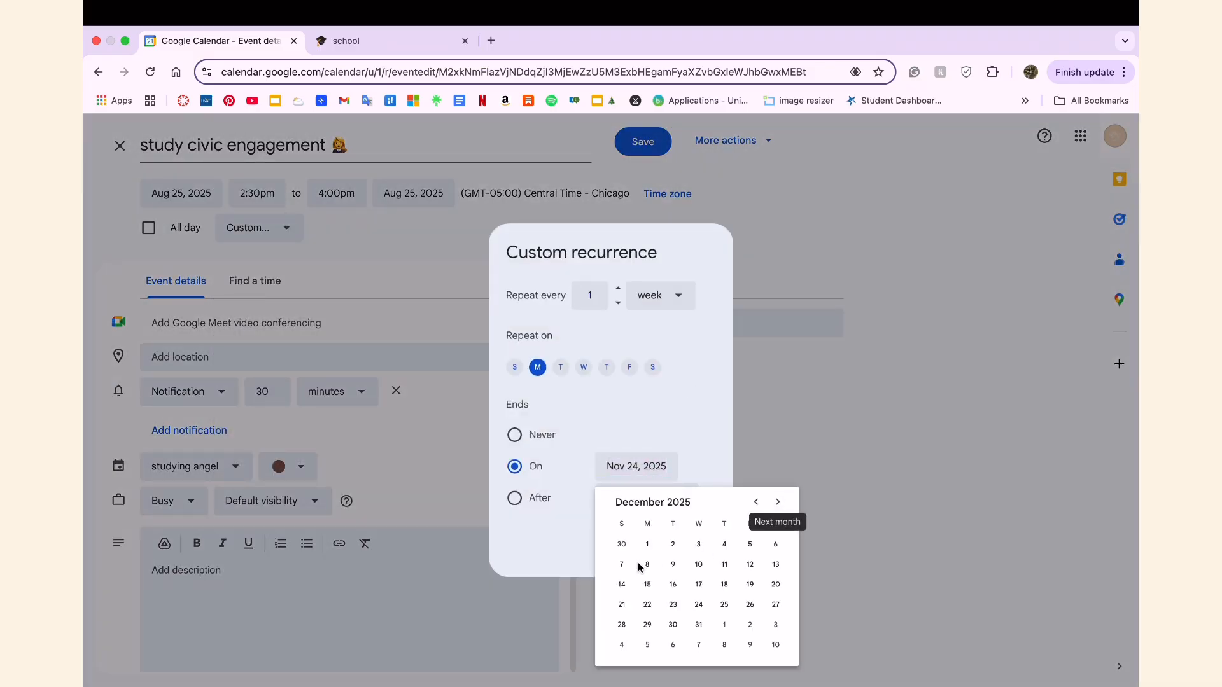
pyautogui.click(750, 565)
pyautogui.click(697, 552)
pyautogui.click(644, 142)
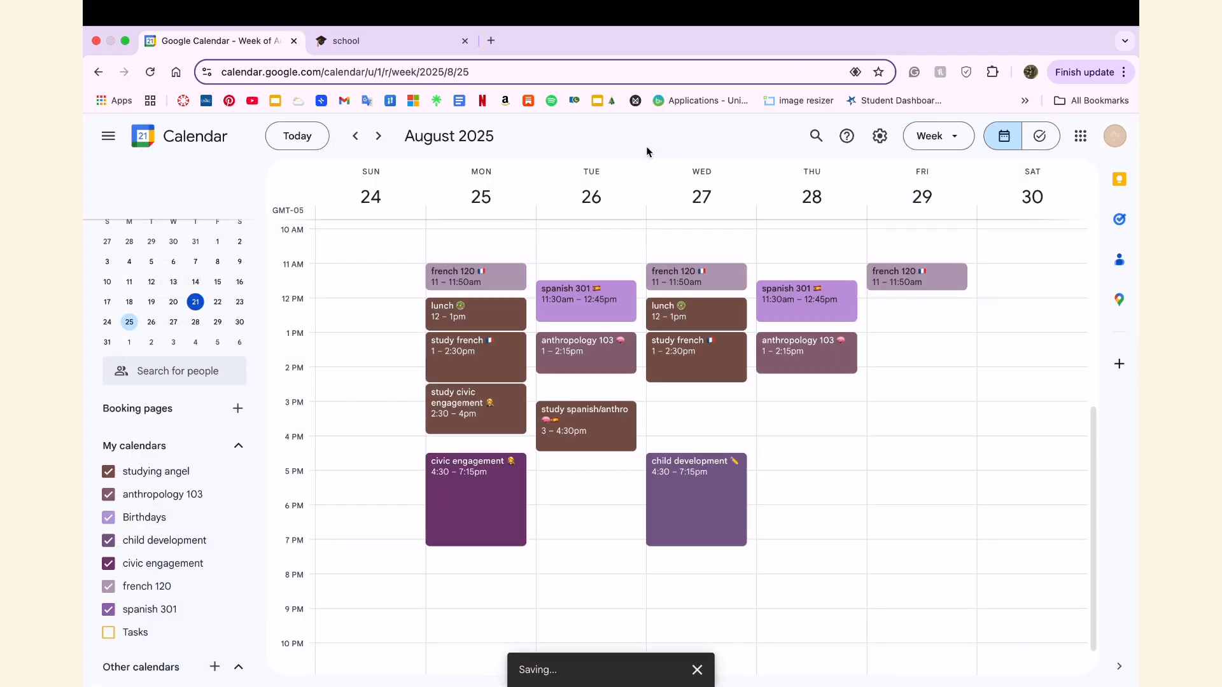
# Open the "study spanish/anthro" event for editing and set a custom weekly recurrence on Tuesday and Thursday.
pyautogui.rightClick(612, 432)
pyautogui.click(612, 432)
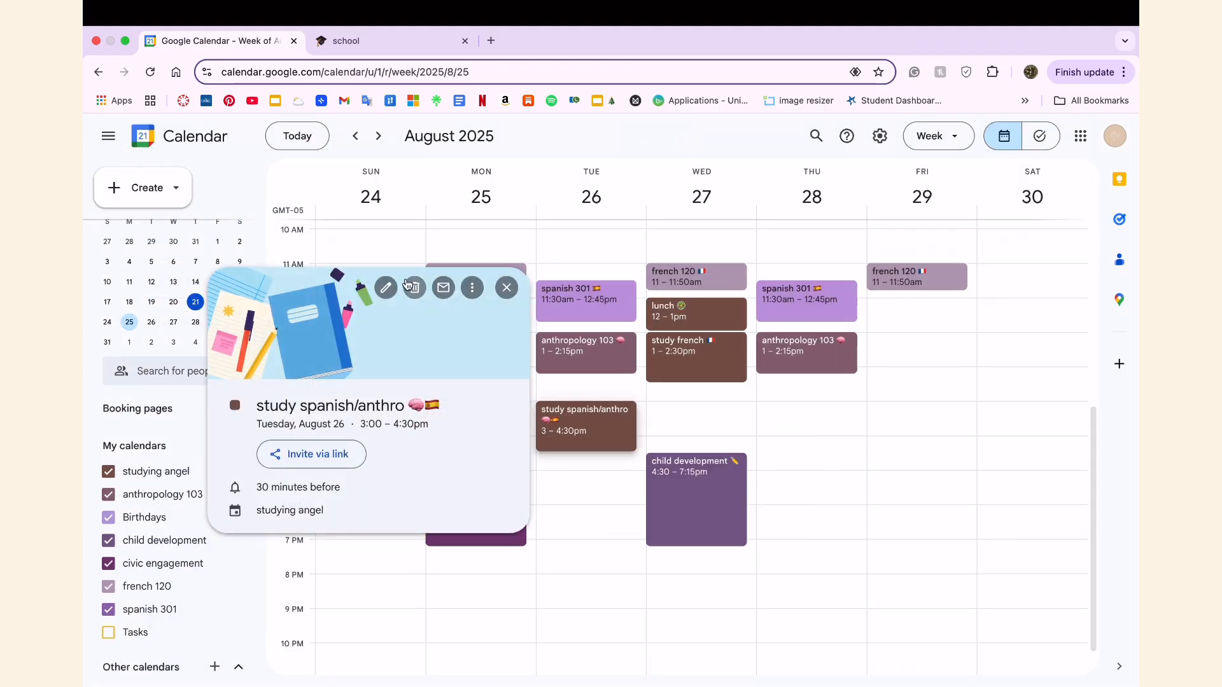
pyautogui.click(405, 283)
pyautogui.click(322, 230)
pyautogui.click(308, 460)
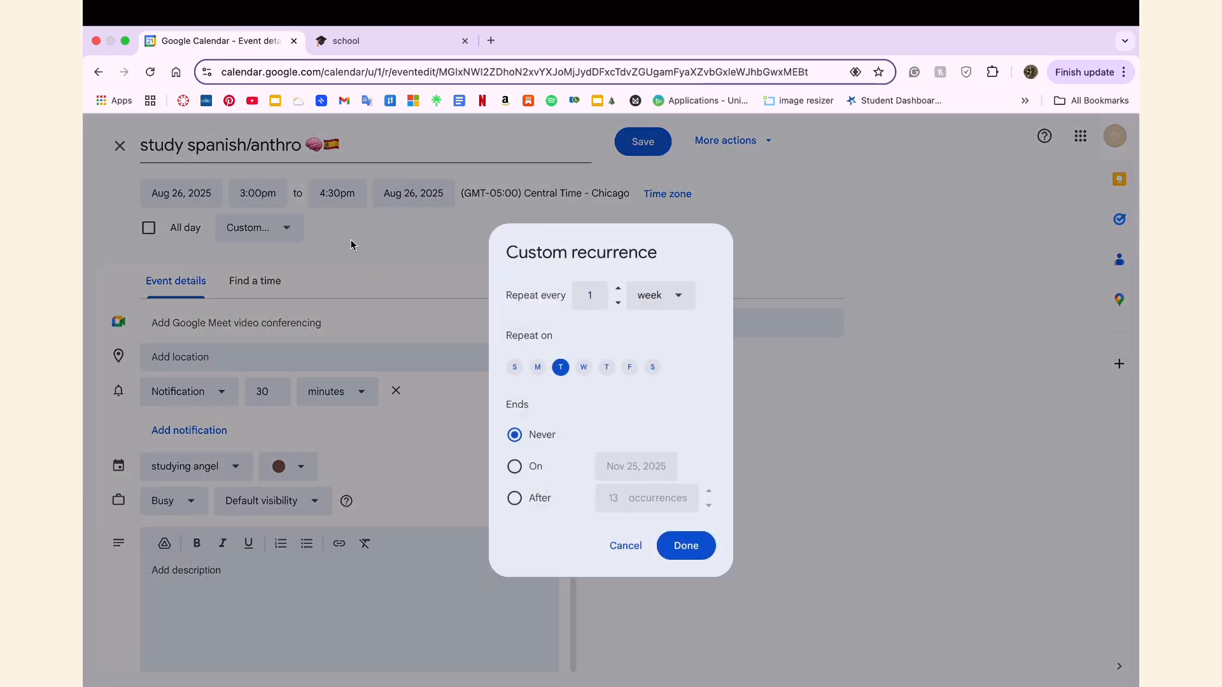
pyautogui.click(350, 245)
pyautogui.click(305, 435)
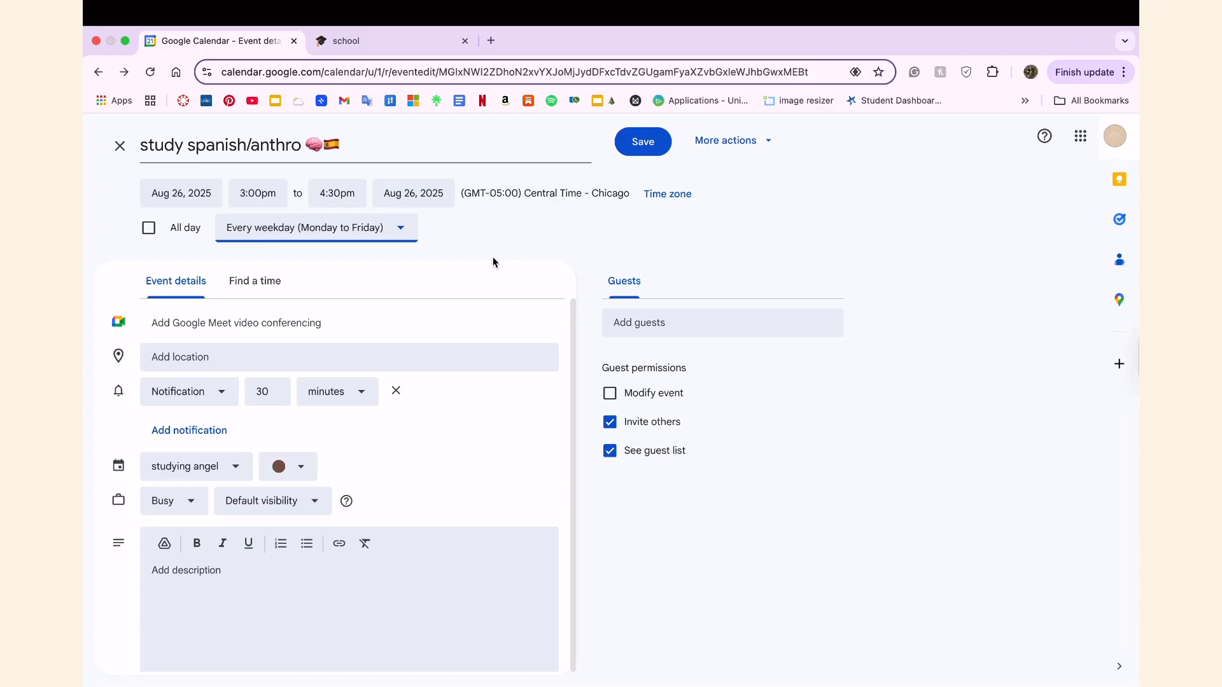
pyautogui.click(317, 228)
pyautogui.click(308, 460)
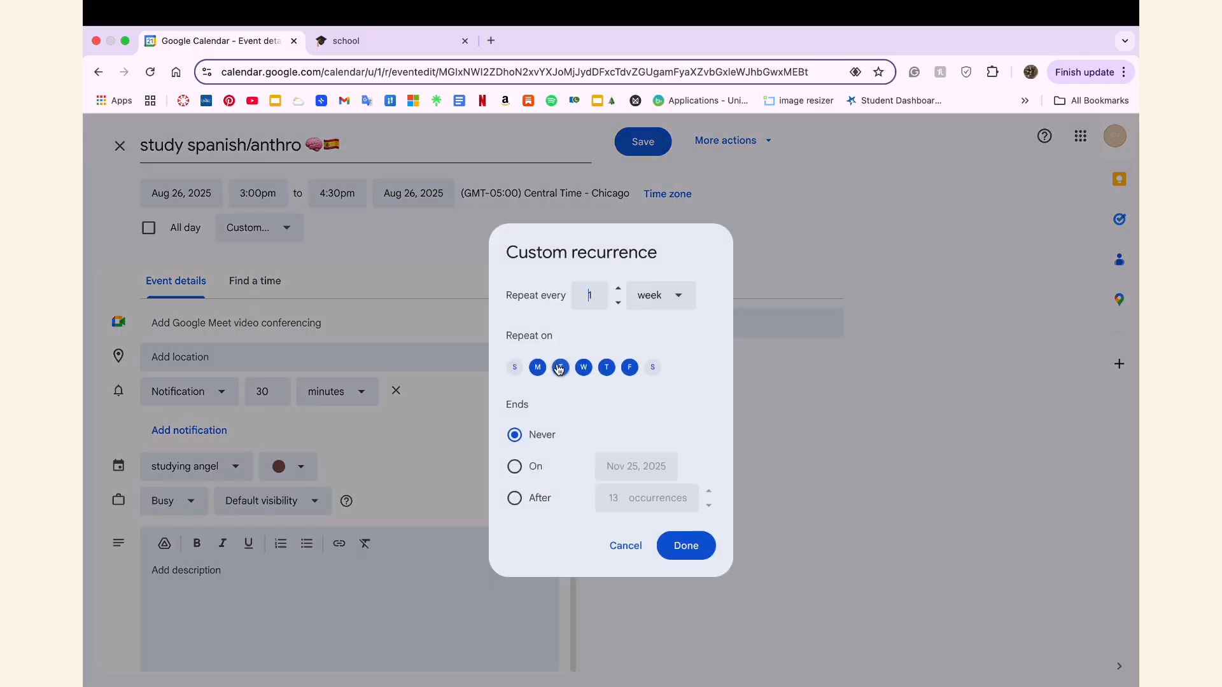
pyautogui.click(584, 368)
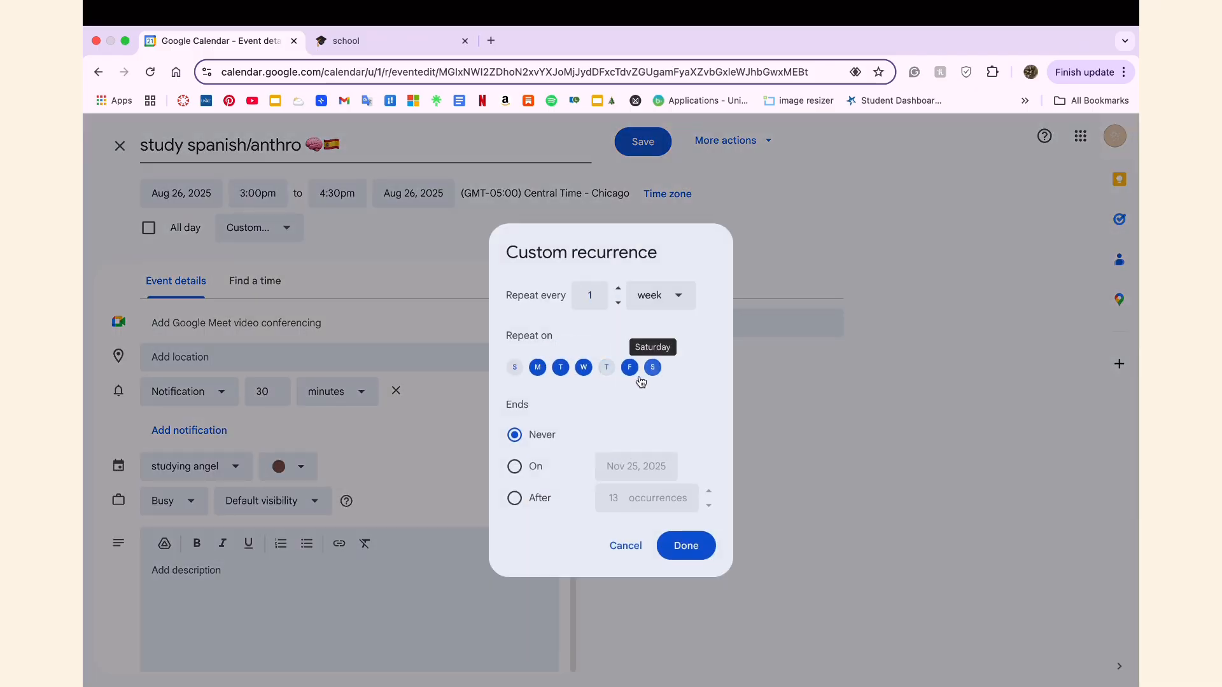
pyautogui.click(606, 367)
pyautogui.click(628, 375)
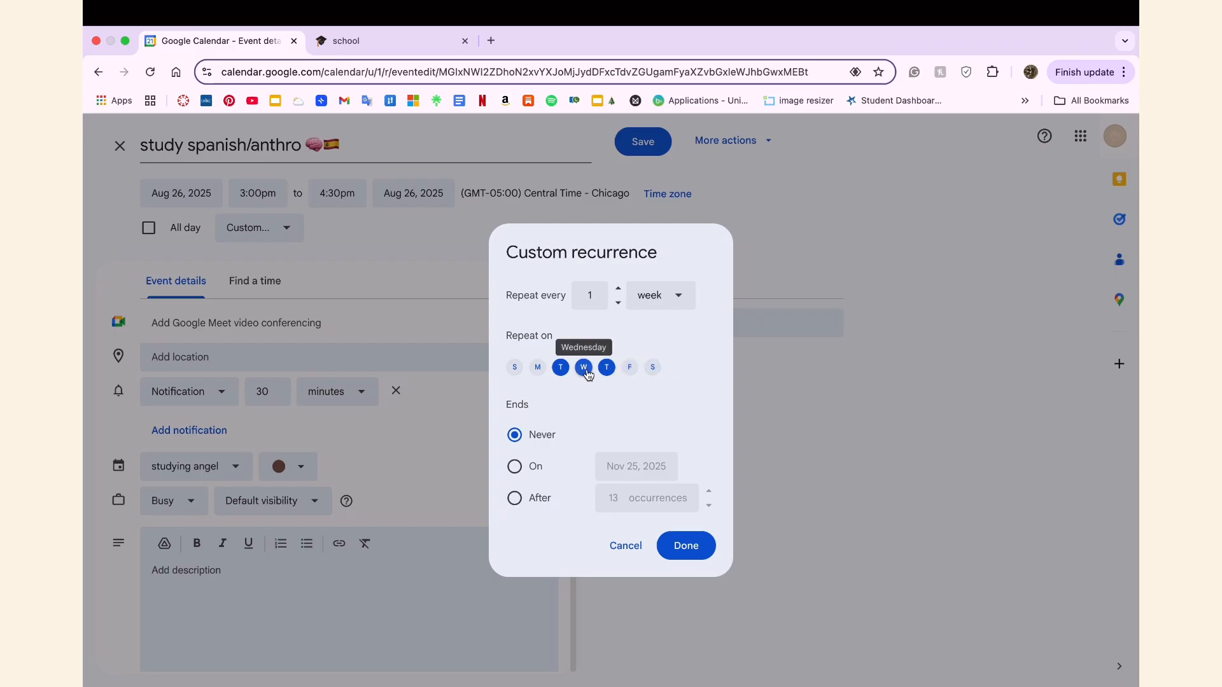
# Set the "study spanish/anthro" recurrence to end on December 12, 2025, and save the event.
pyautogui.click(516, 467)
pyautogui.click(779, 504)
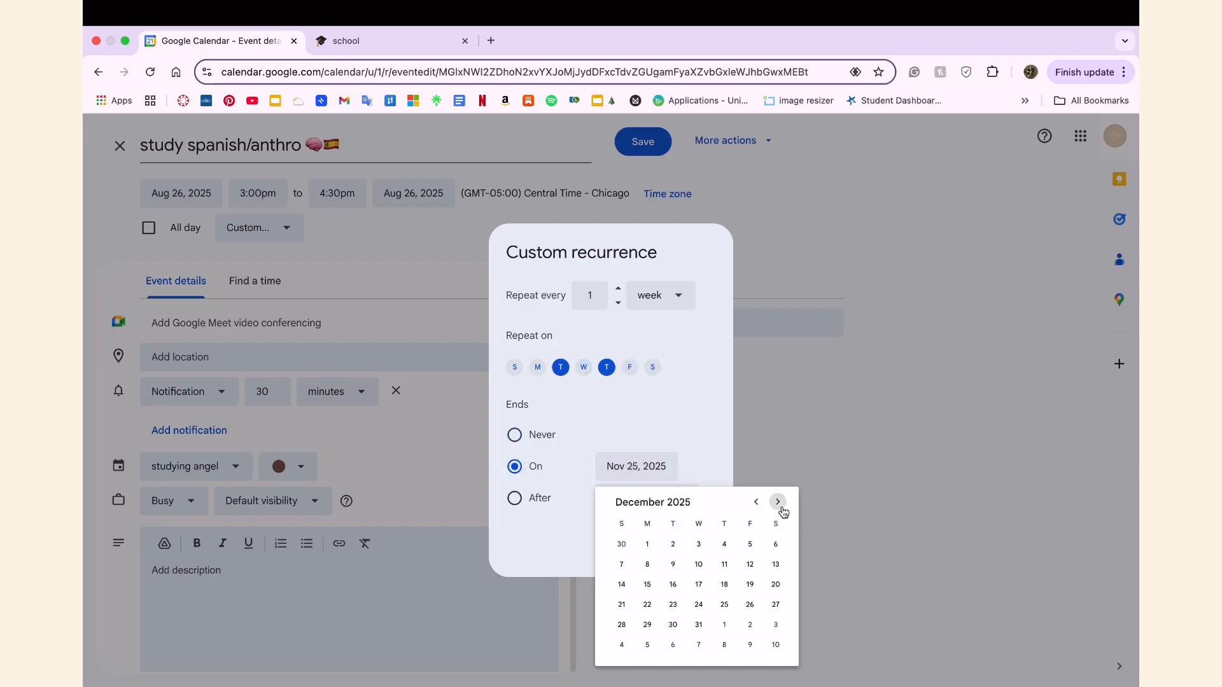
pyautogui.click(750, 565)
pyautogui.click(698, 549)
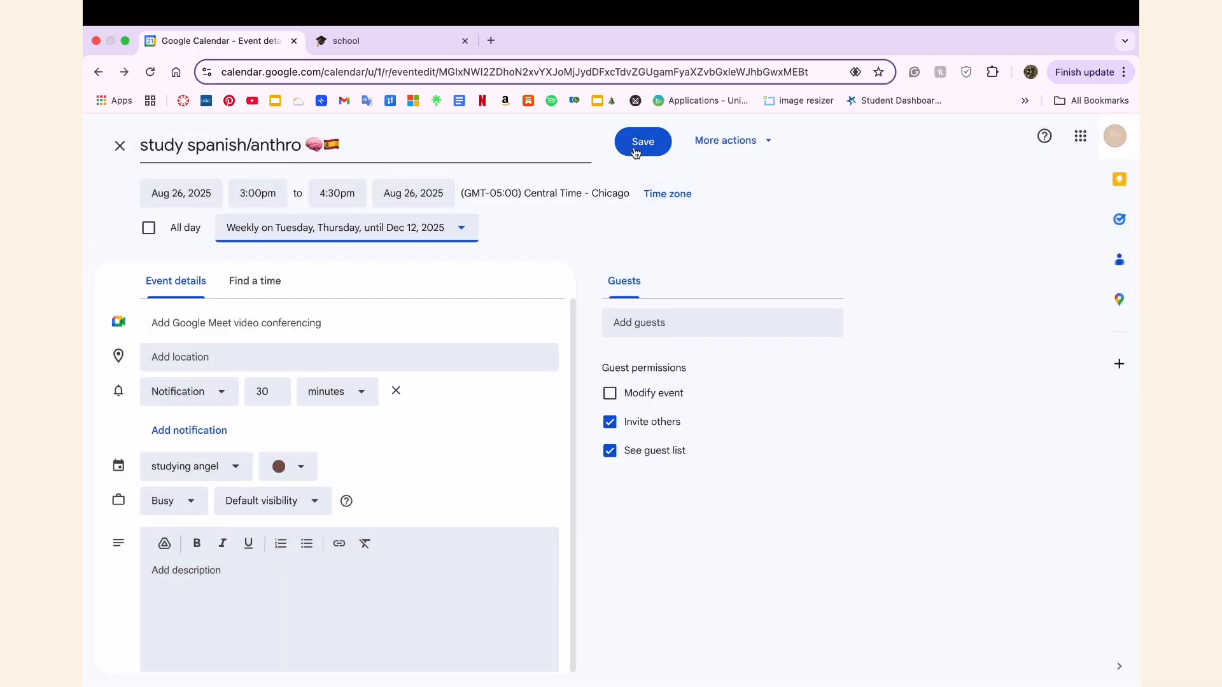
pyautogui.click(647, 137)
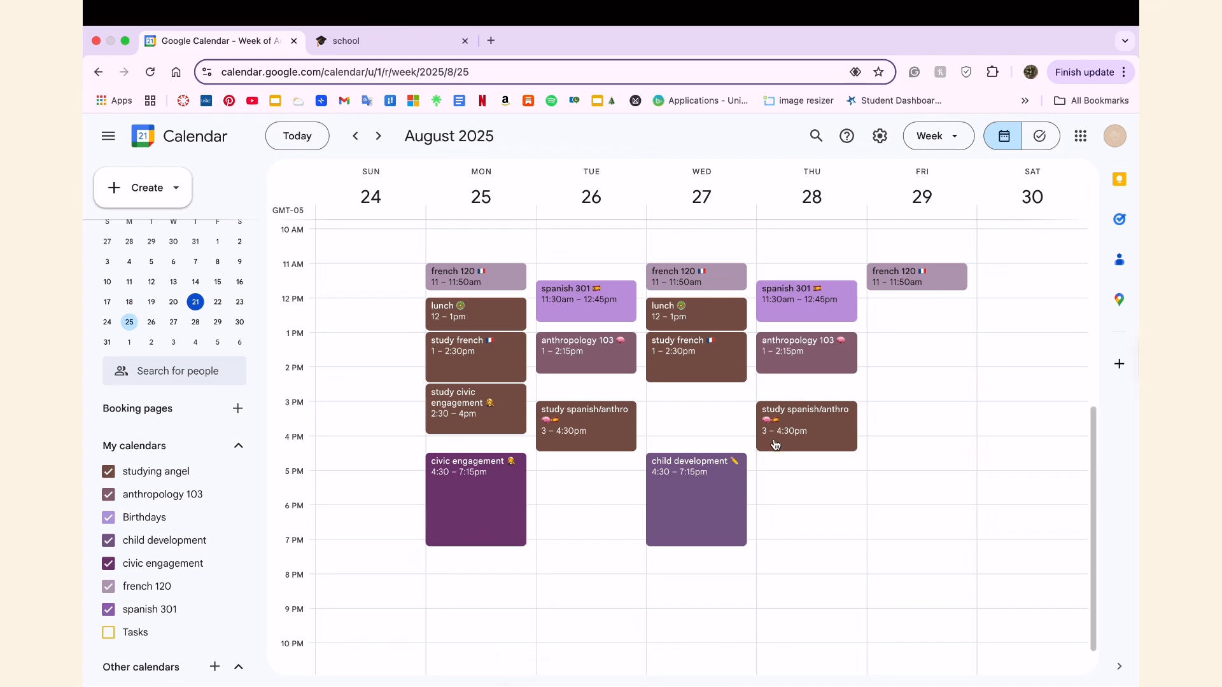
# Remove Thursday from the "study spanish/anthro" recurrence, starting at the August 28 occurrence, and save for this and following events.
pyautogui.click(825, 432)
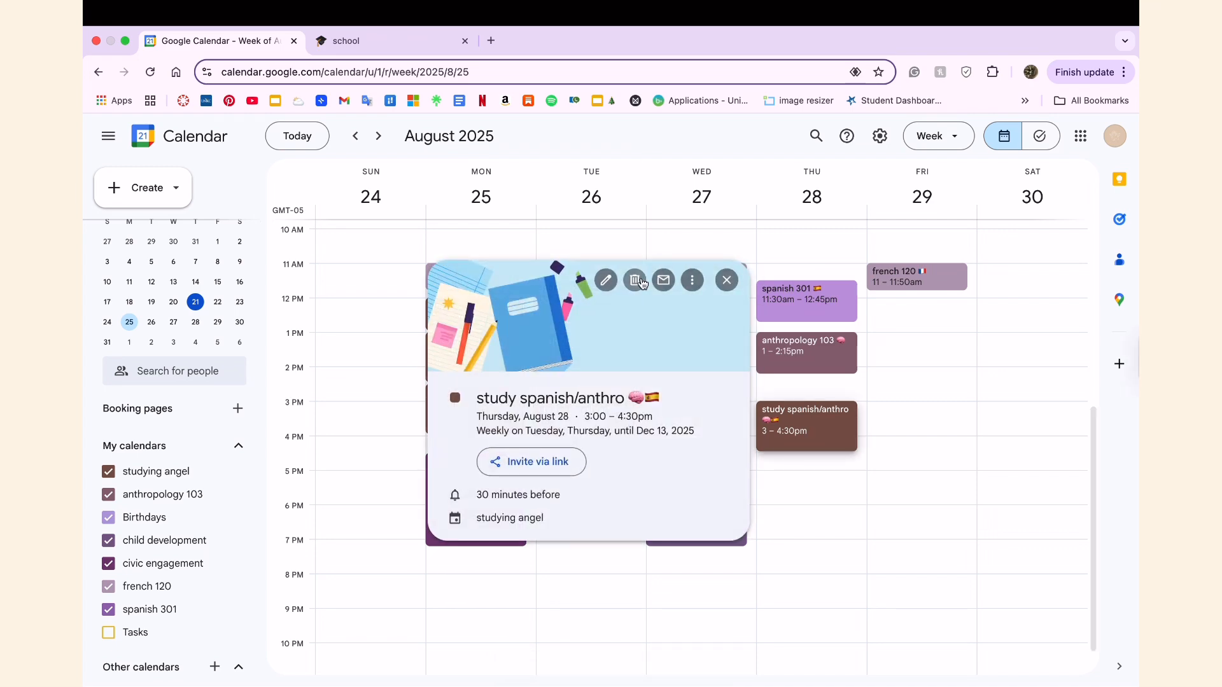
pyautogui.click(605, 280)
pyautogui.click(312, 228)
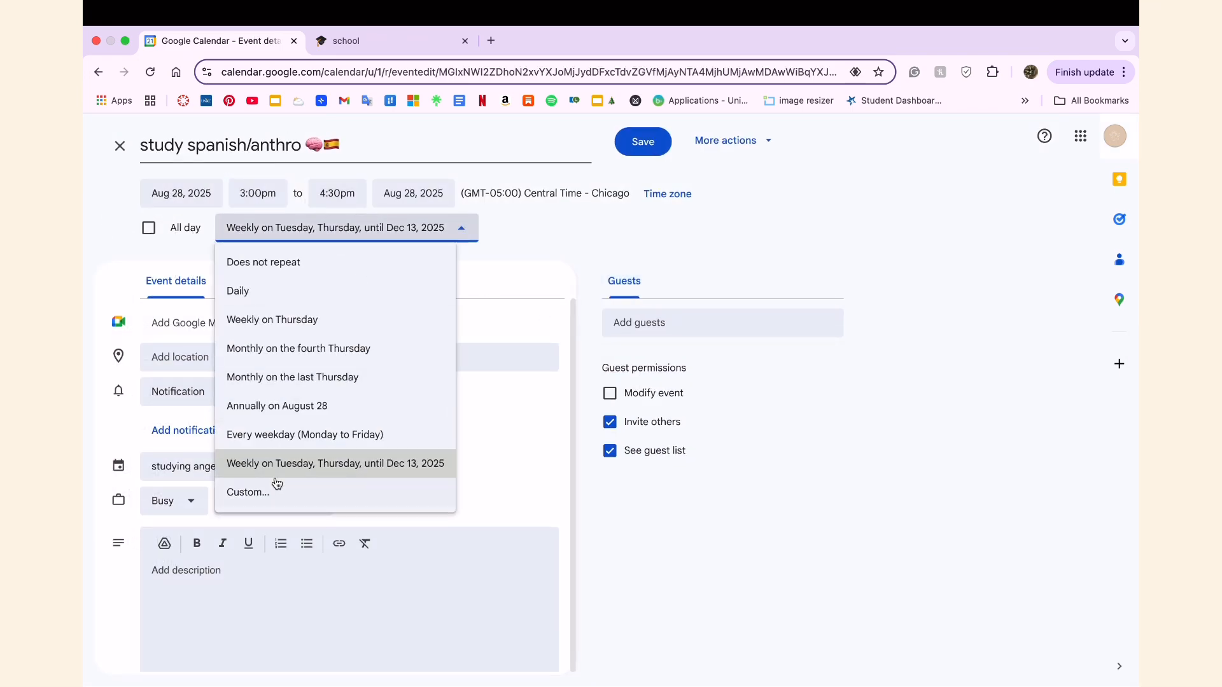
pyautogui.click(281, 486)
pyautogui.click(682, 537)
pyautogui.click(643, 141)
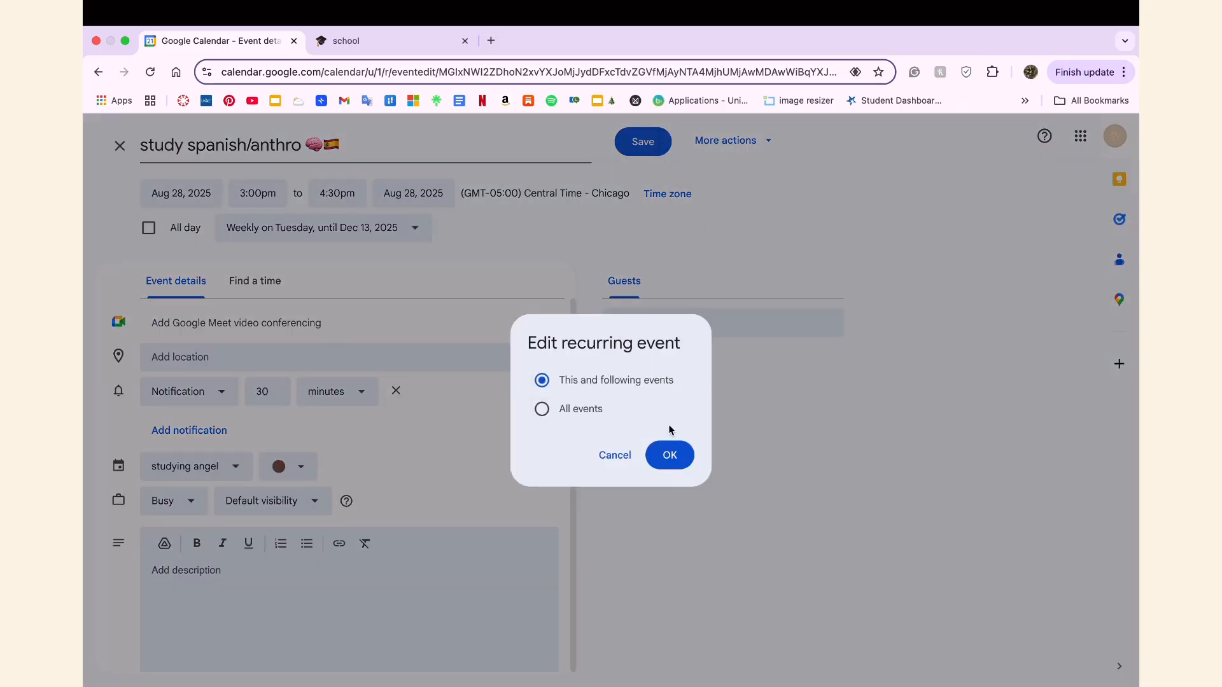
pyautogui.click(668, 455)
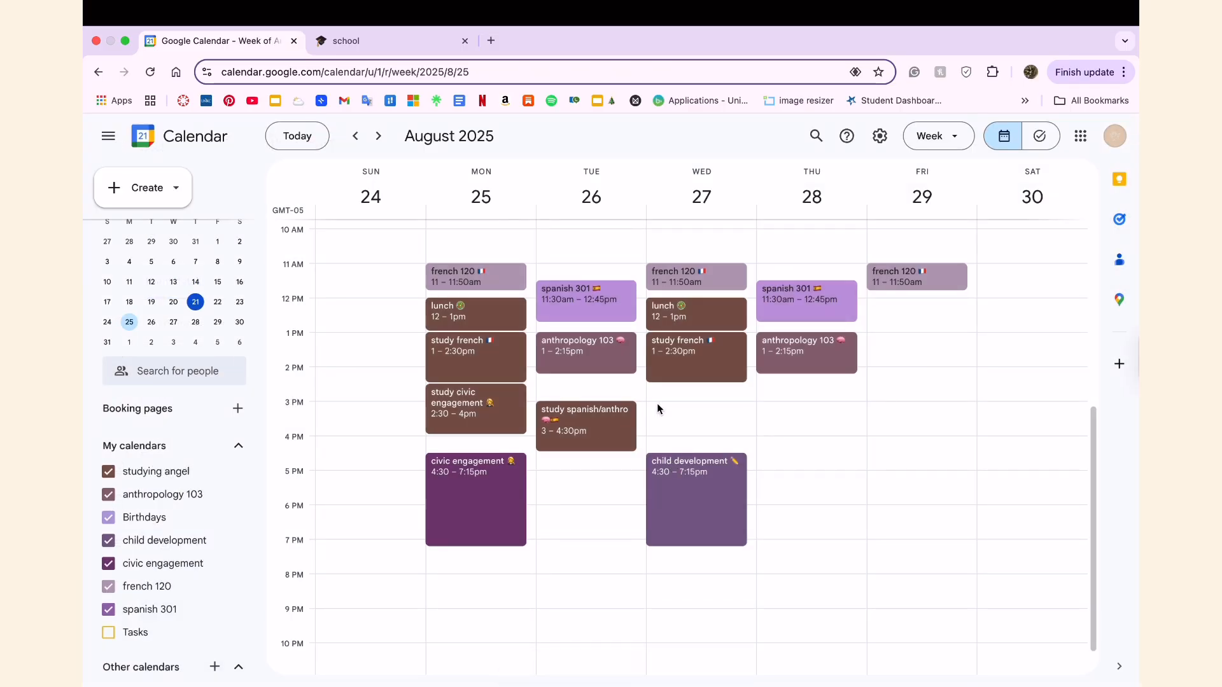
pyautogui.click(649, 410)
pyautogui.click(696, 410)
pyautogui.click(696, 410)
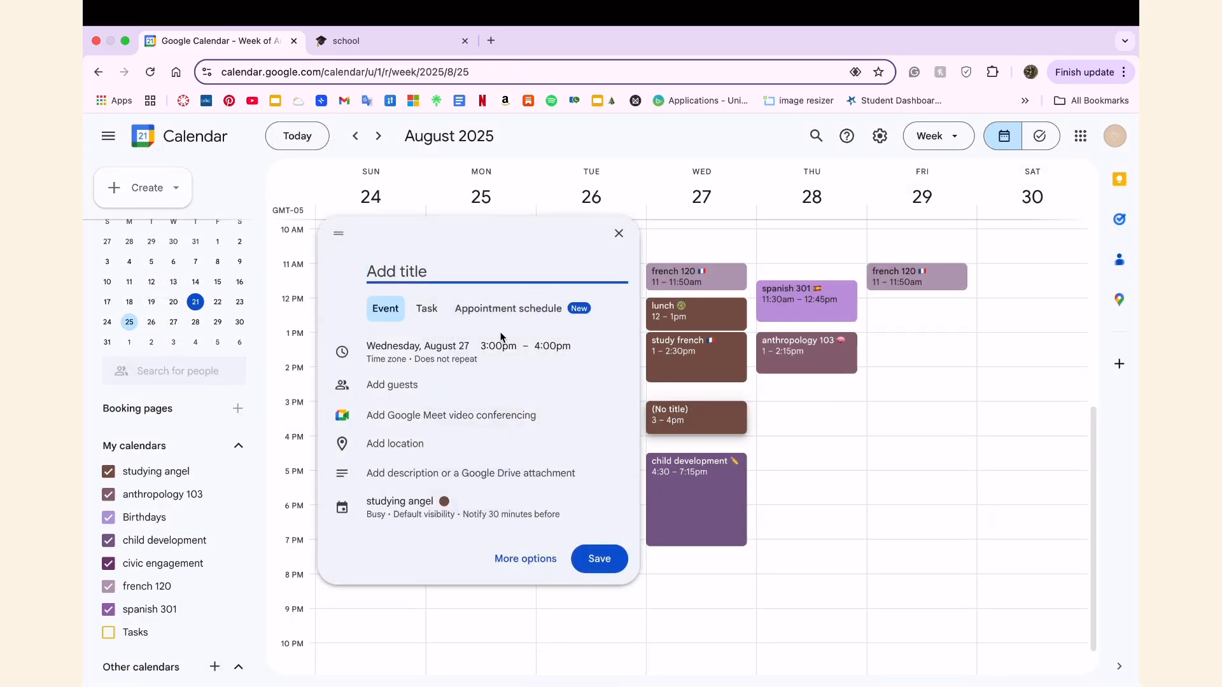
pyautogui.click(516, 347)
pyautogui.click(559, 385)
pyautogui.click(592, 347)
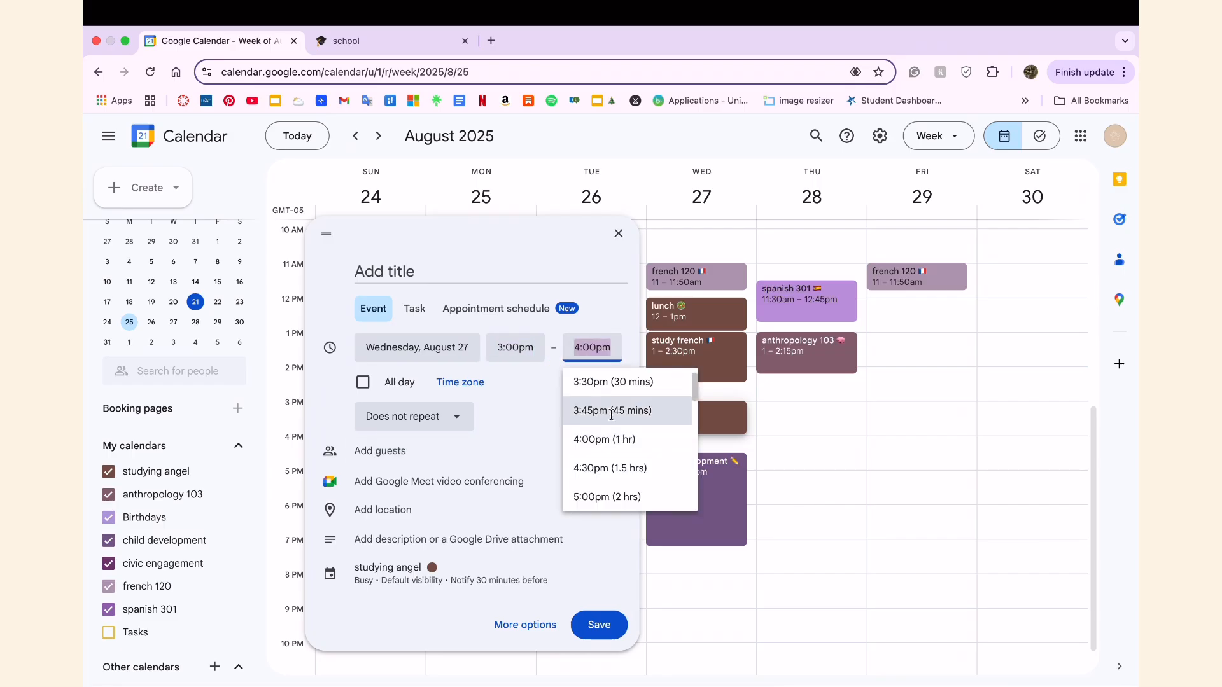
pyautogui.click(605, 469)
pyautogui.click(592, 347)
pyautogui.click(603, 440)
pyautogui.click(617, 234)
# Create an event on Wednesday, August 27 from 2:30pm to 4:00pm titled "study child development" with a pencil emoji.
pyautogui.click(658, 400)
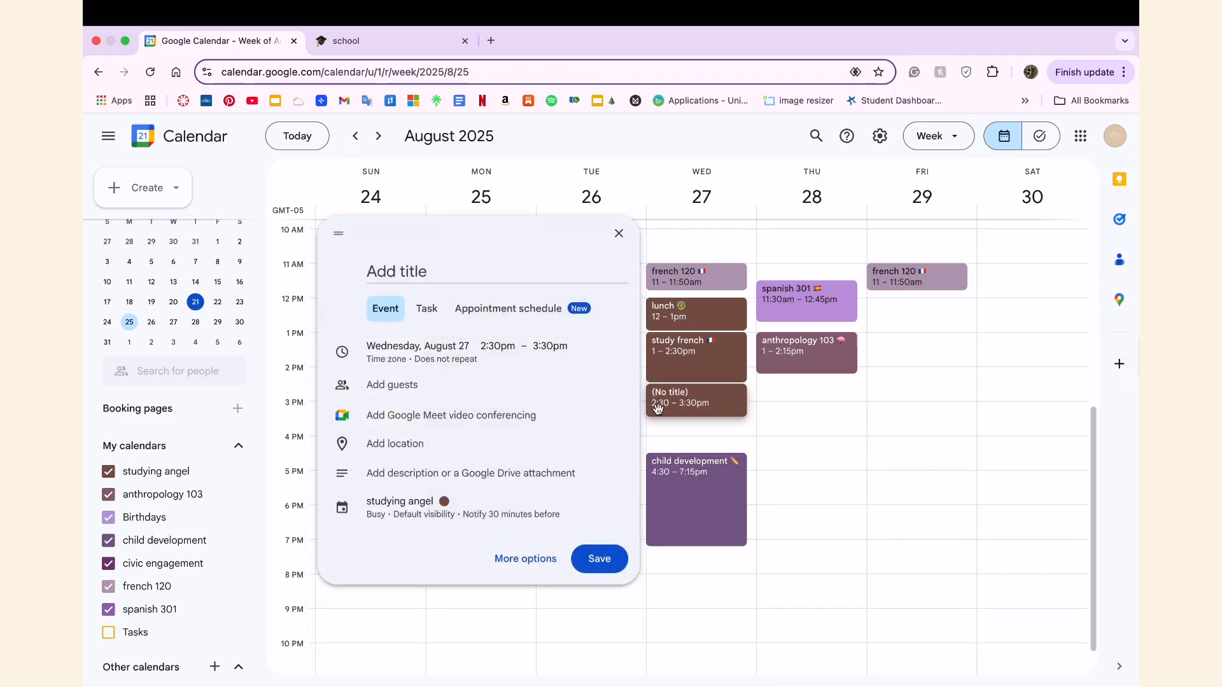
pyautogui.click(541, 349)
pyautogui.click(619, 464)
pyautogui.click(432, 283)
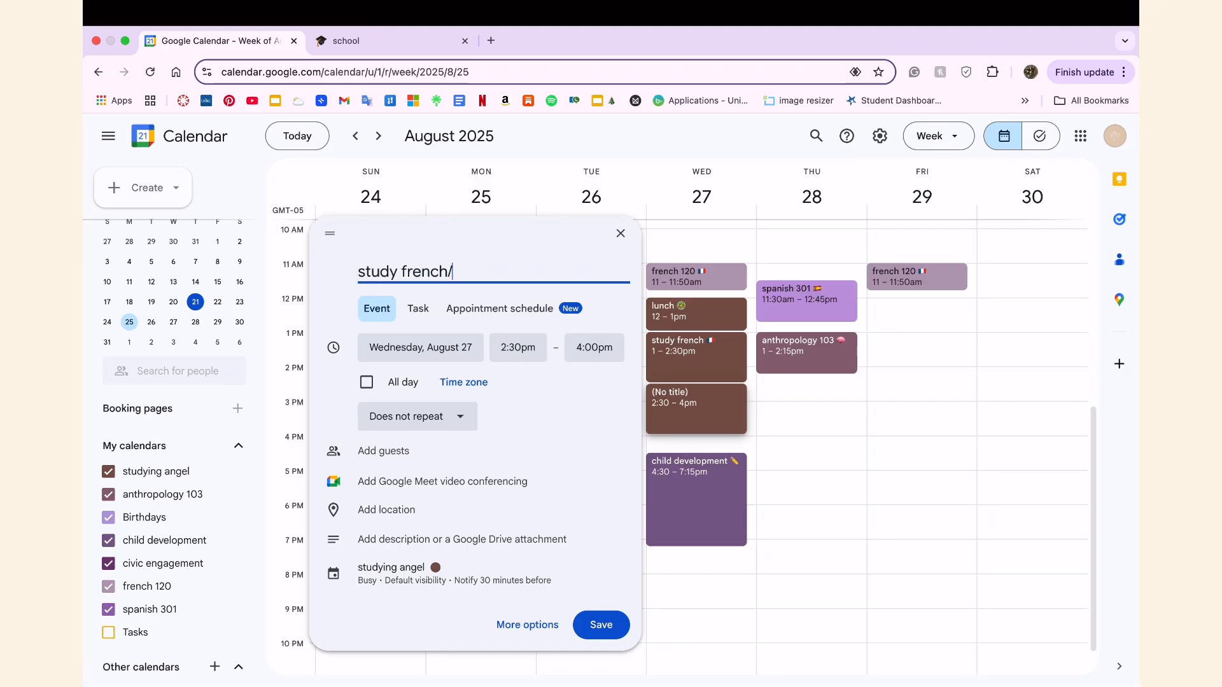
pyautogui.write('study child development')
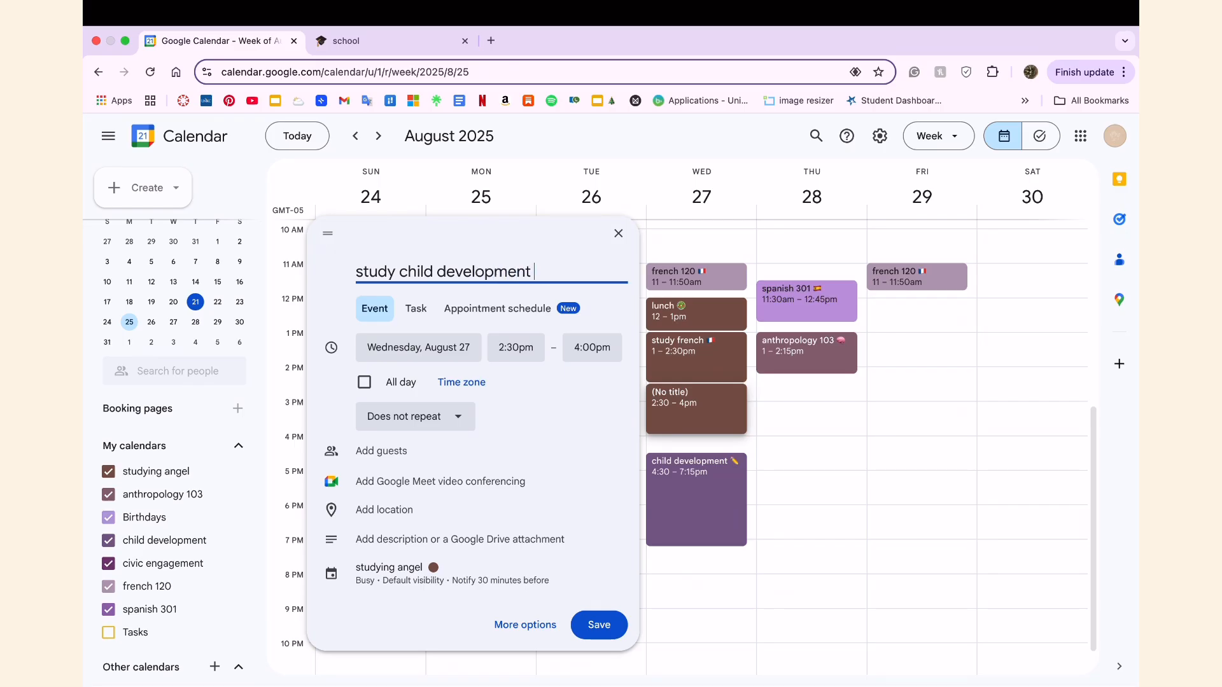
pyautogui.press('ctrl+super+space')
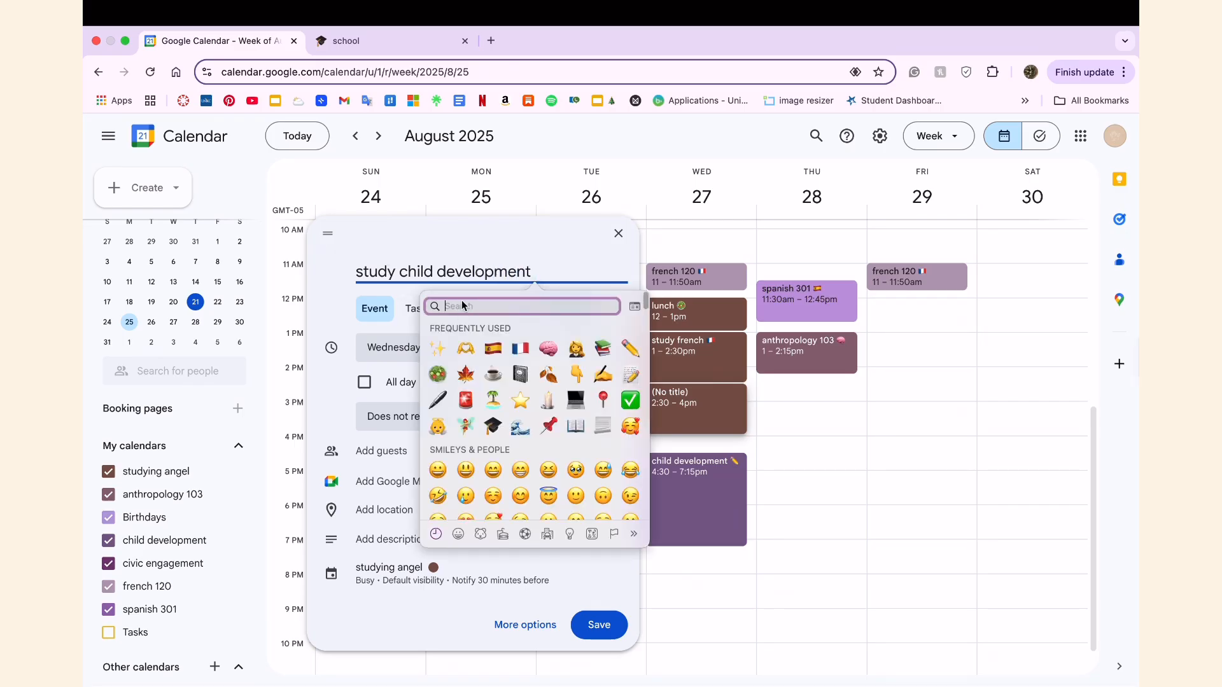
pyautogui.click(631, 352)
# Give the "study child development" event a custom weekly recurrence on Wednesday ending December 12, 2025, and save it.
pyautogui.click(437, 424)
pyautogui.click(457, 380)
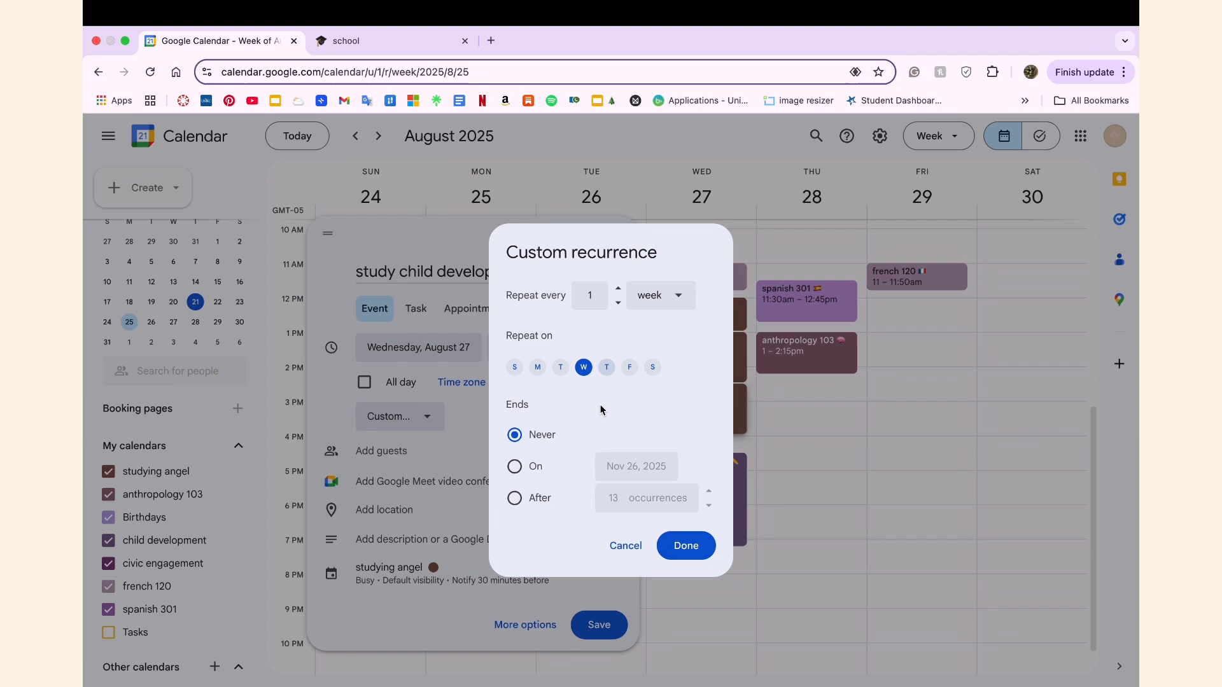
pyautogui.click(515, 469)
pyautogui.click(767, 500)
pyautogui.click(754, 564)
pyautogui.click(693, 550)
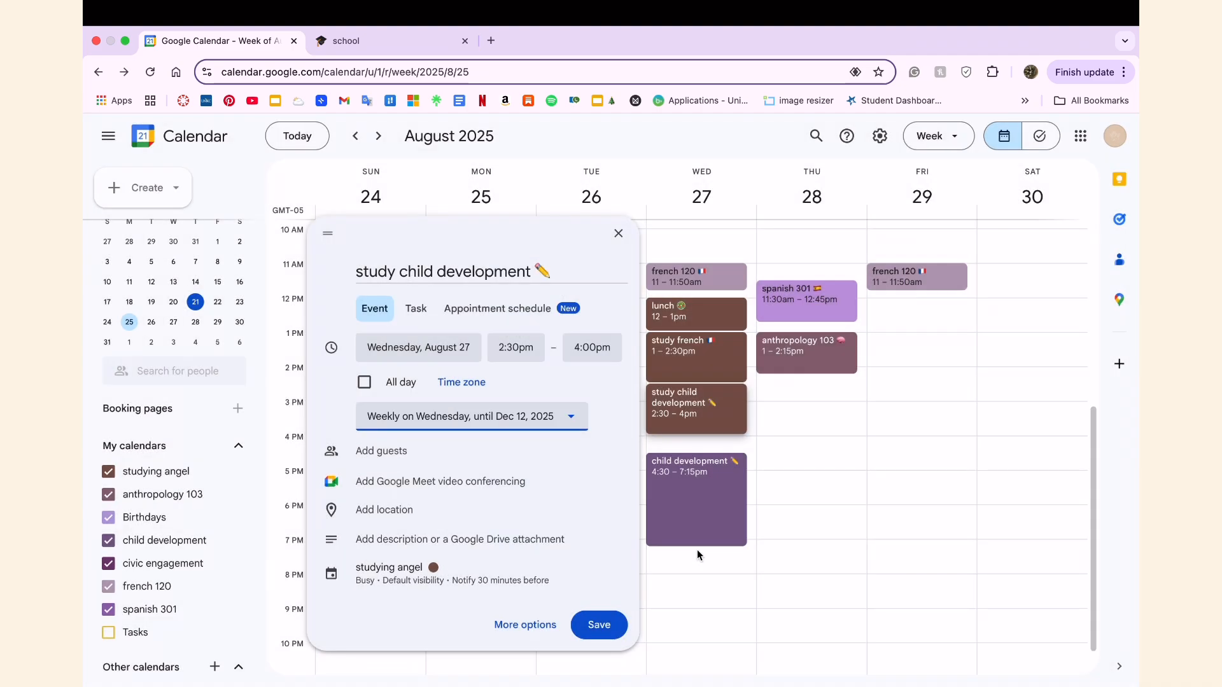
pyautogui.click(594, 624)
# Check the following week's schedule, return to the week of August 24, and look over its classes and study sessions.
pyautogui.click(379, 137)
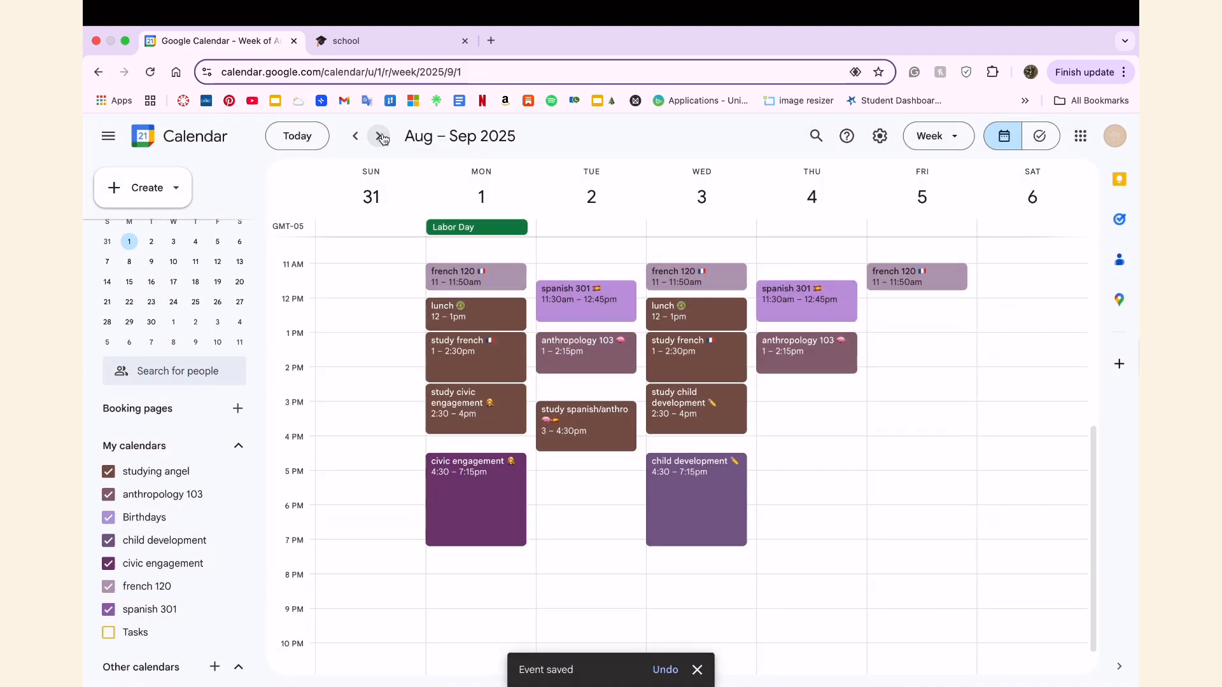
pyautogui.click(354, 137)
pyautogui.scroll(-2, 617, 452)
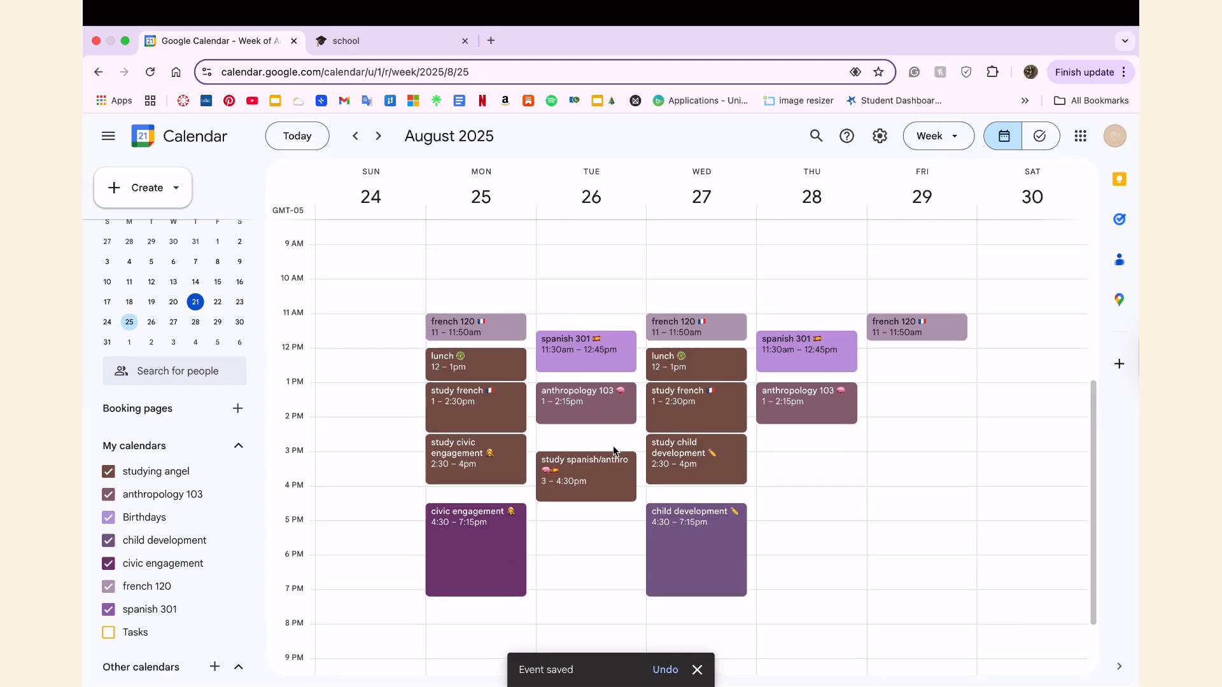
pyautogui.scroll(3, 895, 474)
pyautogui.scroll(-3, 895, 474)
pyautogui.scroll(1, 666, 473)
pyautogui.scroll(-1, 636, 474)
pyautogui.scroll(1, 633, 474)
# Switch to the Notion school page and look over it down to the assignments table and the weekly task lists.
pyautogui.click(347, 40)
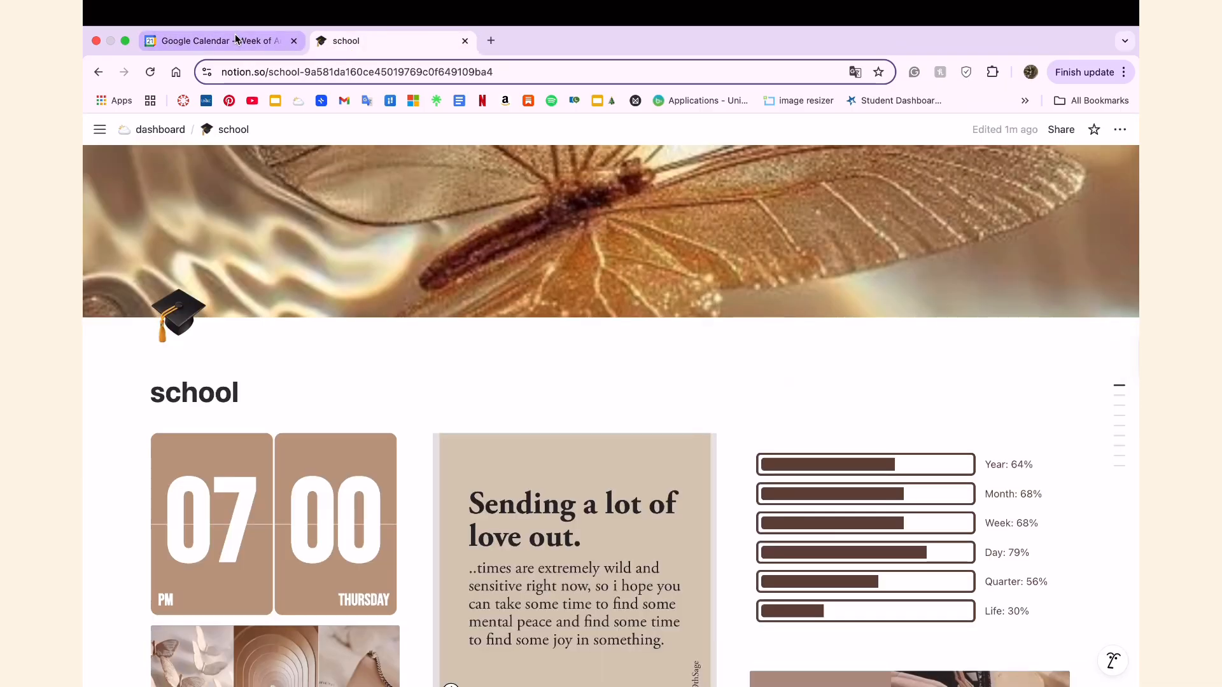
pyautogui.scroll(-3, 420, 428)
pyautogui.scroll(-5, 420, 428)
pyautogui.scroll(5, 420, 428)
pyautogui.scroll(-3, 420, 428)
pyautogui.scroll(-15, 420, 427)
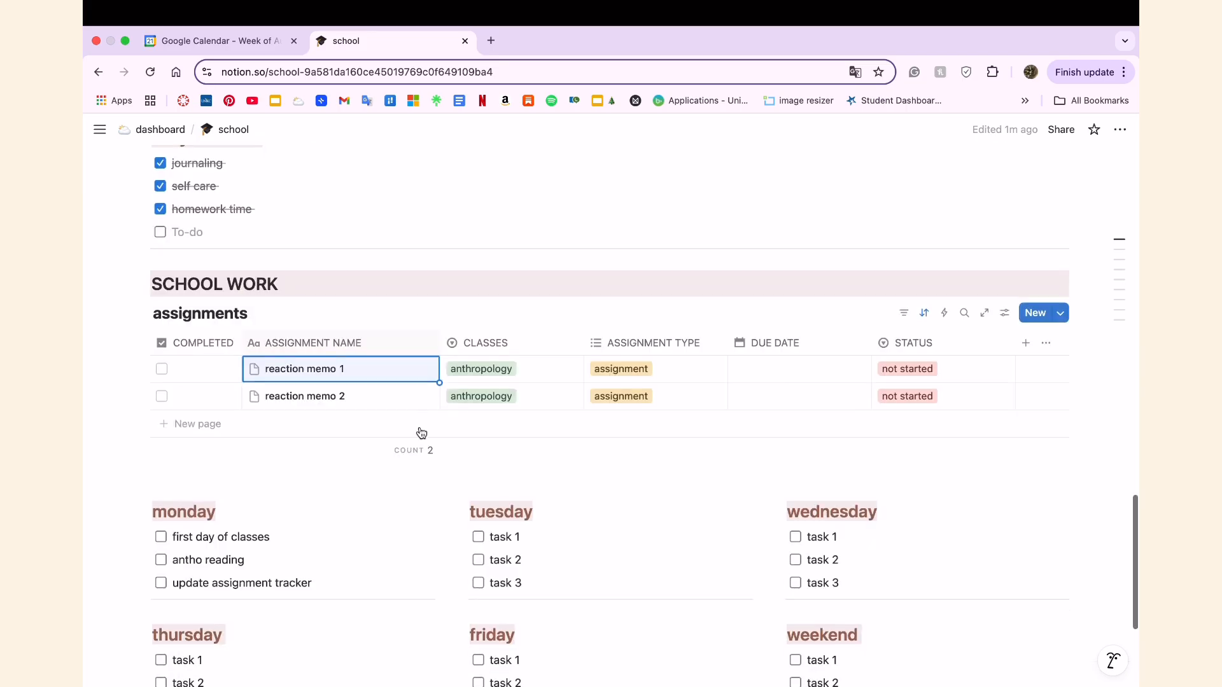
pyautogui.scroll(20, 431, 417)
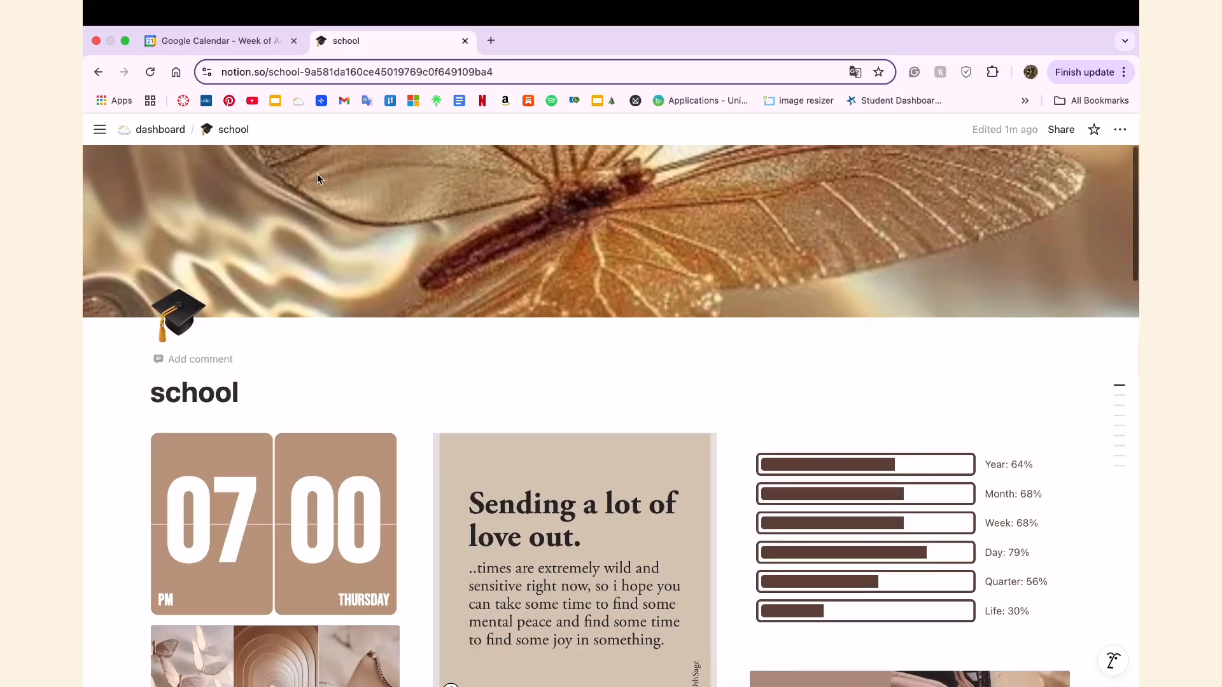
pyautogui.hotkey('ctrl', 'shift', 'Tab')
# Examine the school page's clock, playlist, image and calendar widgets, viewing the calendar widget in its own tab and closing it.
pyautogui.scroll(1, 385, 292)
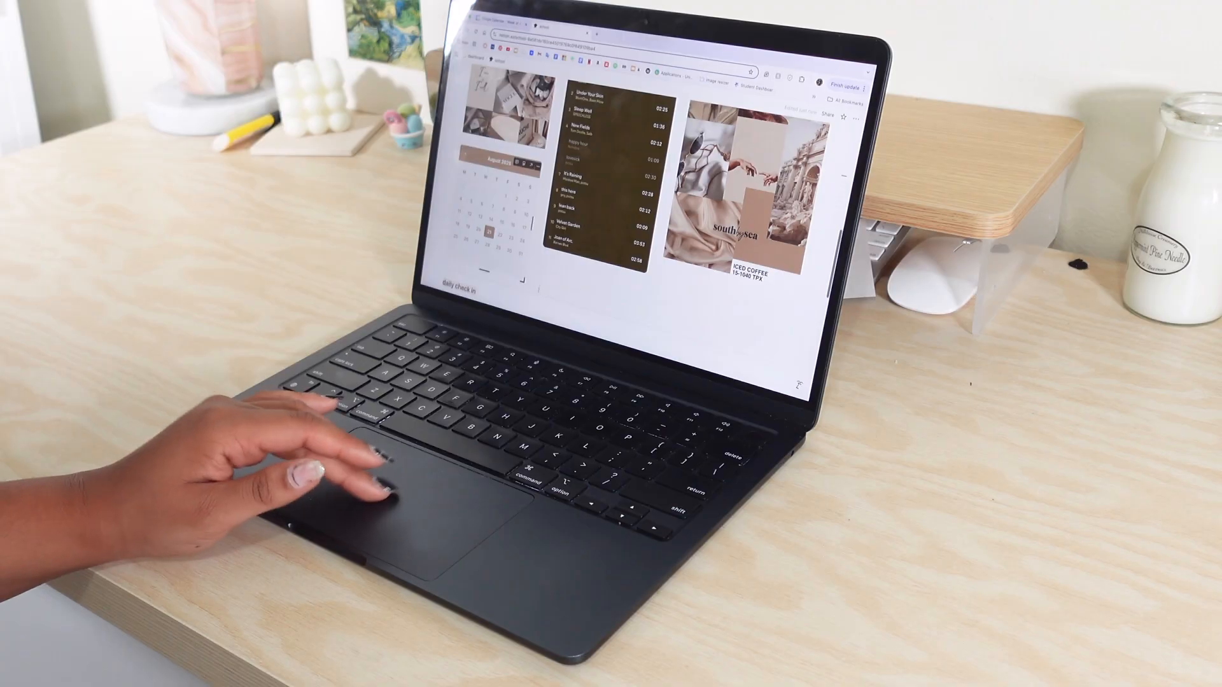
pyautogui.scroll(5, 540, 234)
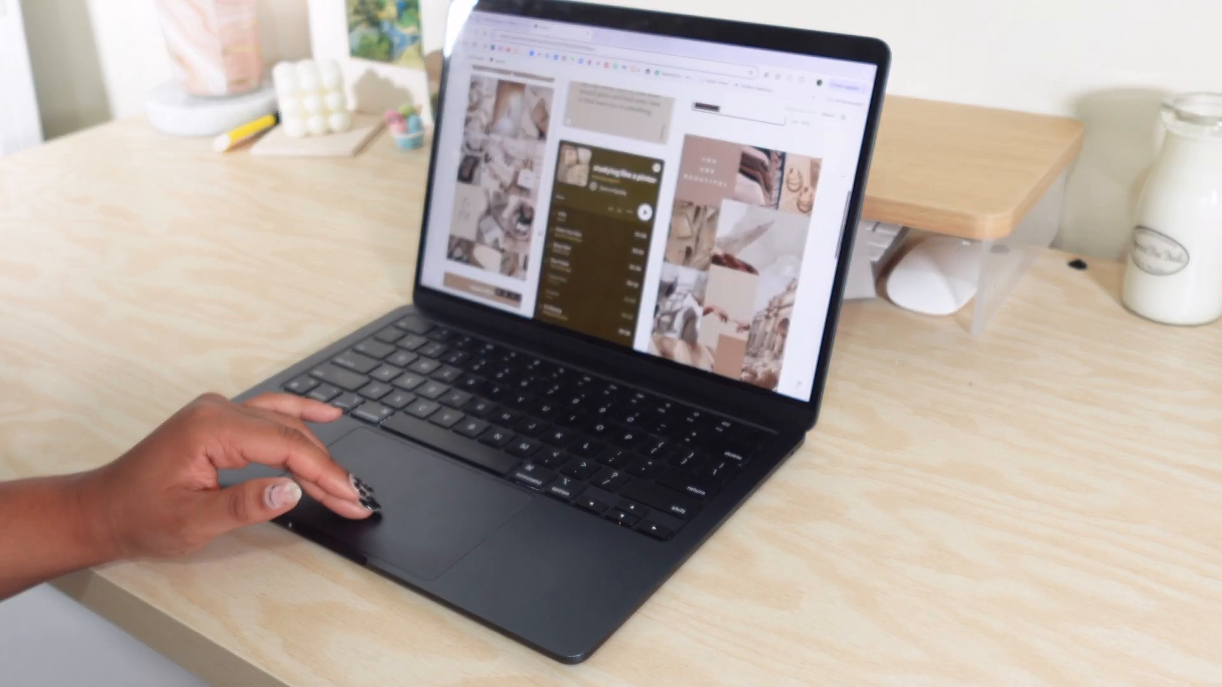
pyautogui.scroll(5, 636, 210)
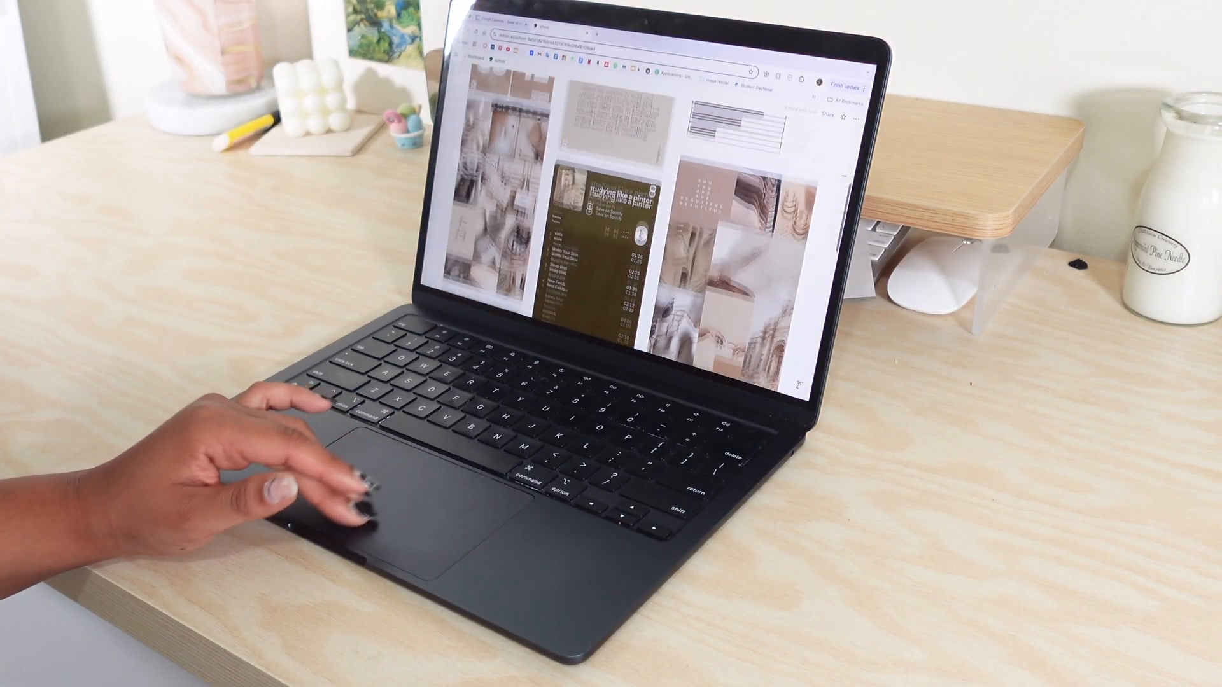
pyautogui.scroll(-10, 636, 210)
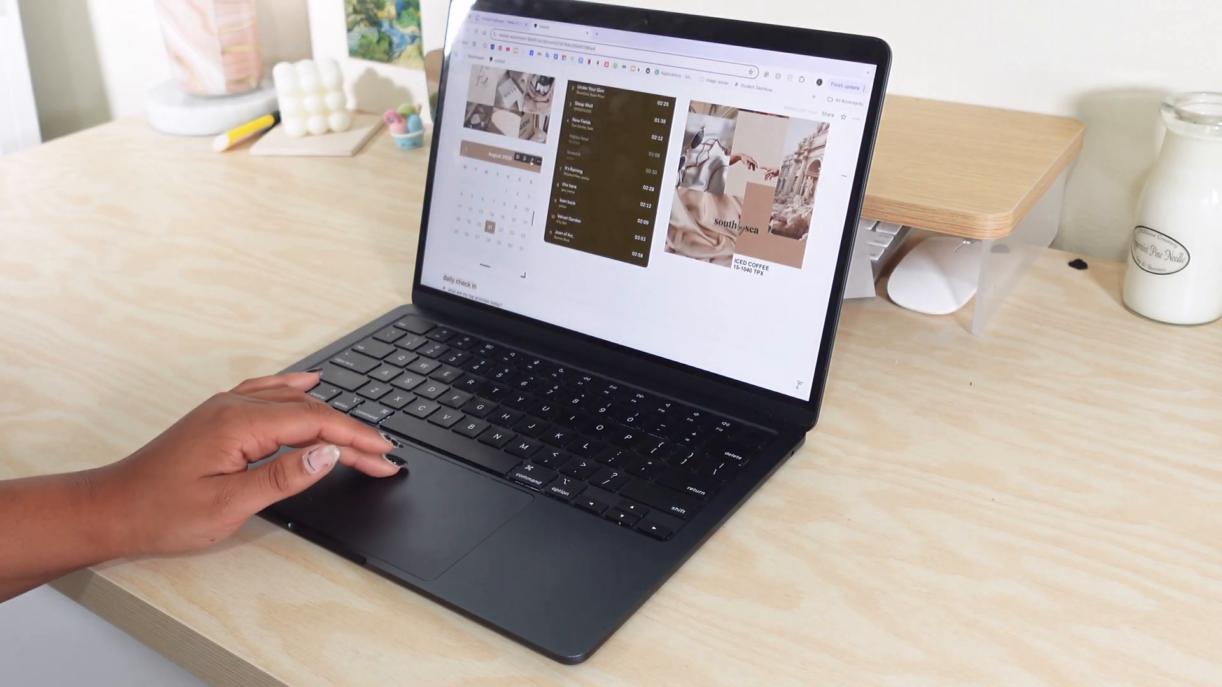
pyautogui.click(532, 161)
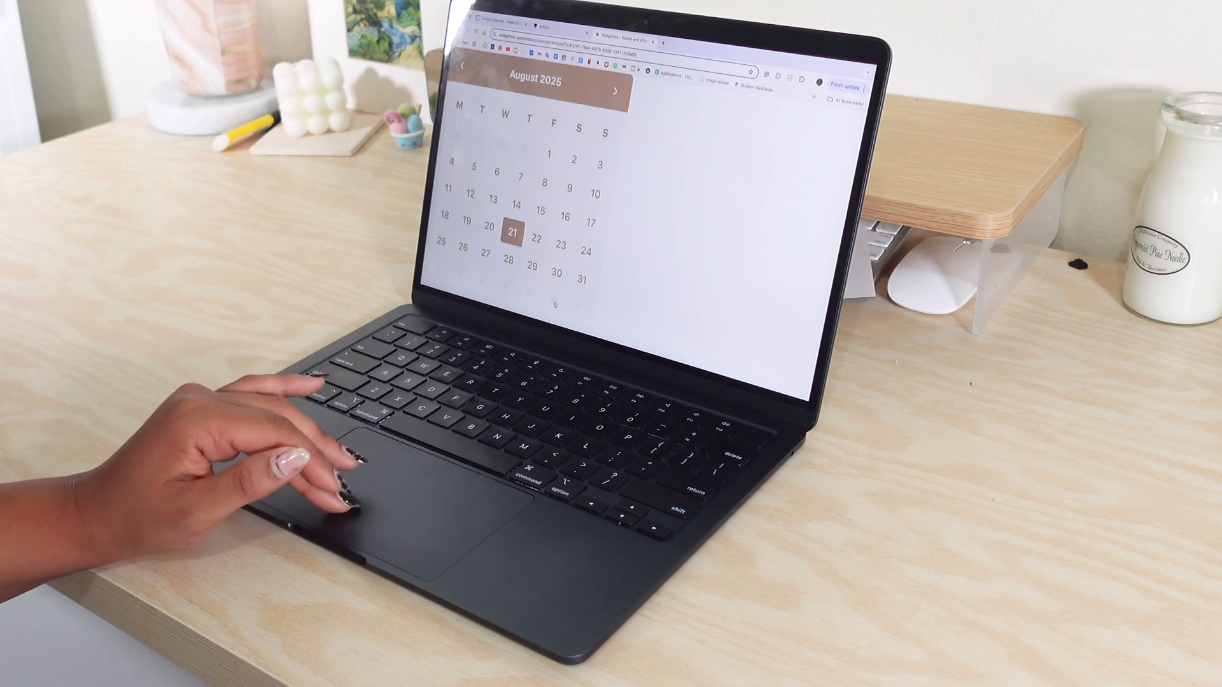
pyautogui.click(652, 42)
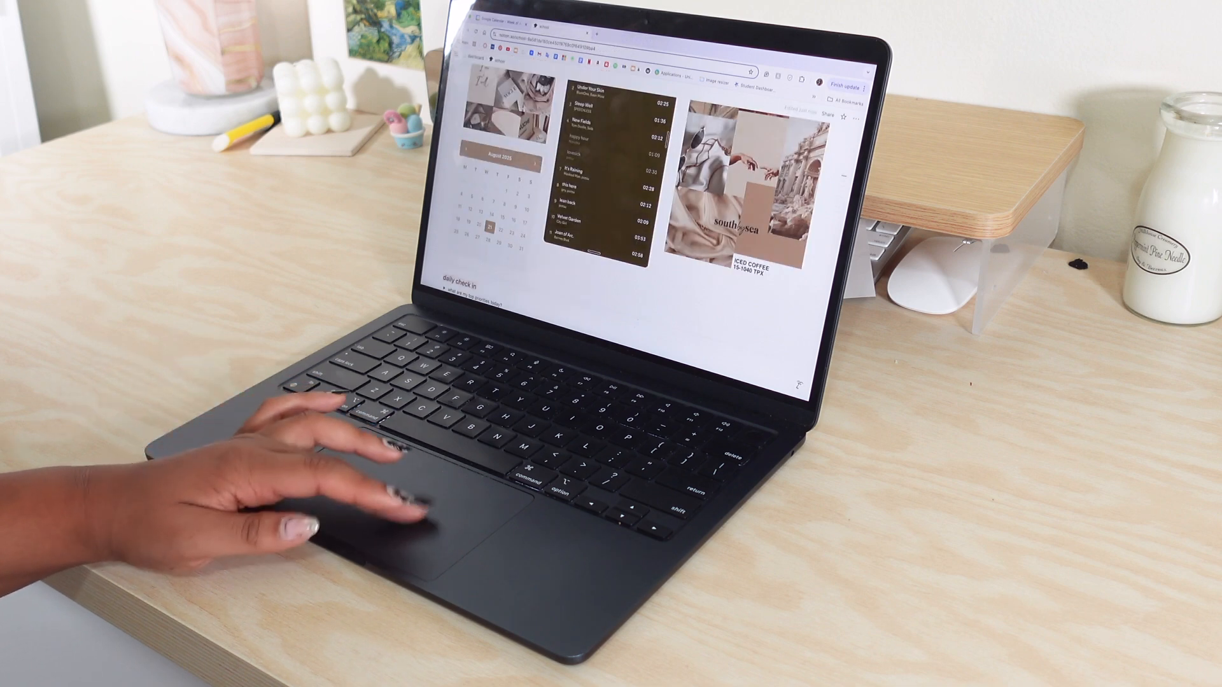
pyautogui.scroll(-5, 711, 232)
pyautogui.scroll(1, 711, 233)
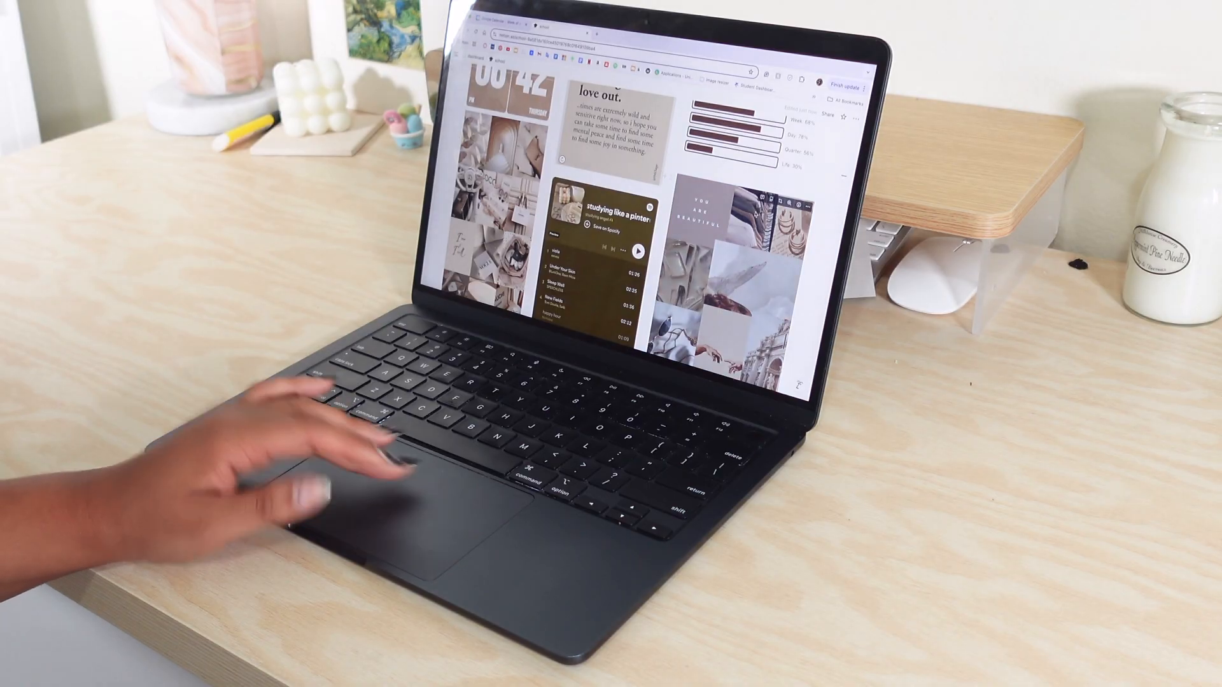
pyautogui.scroll(-5, 773, 216)
pyautogui.scroll(5, 623, 229)
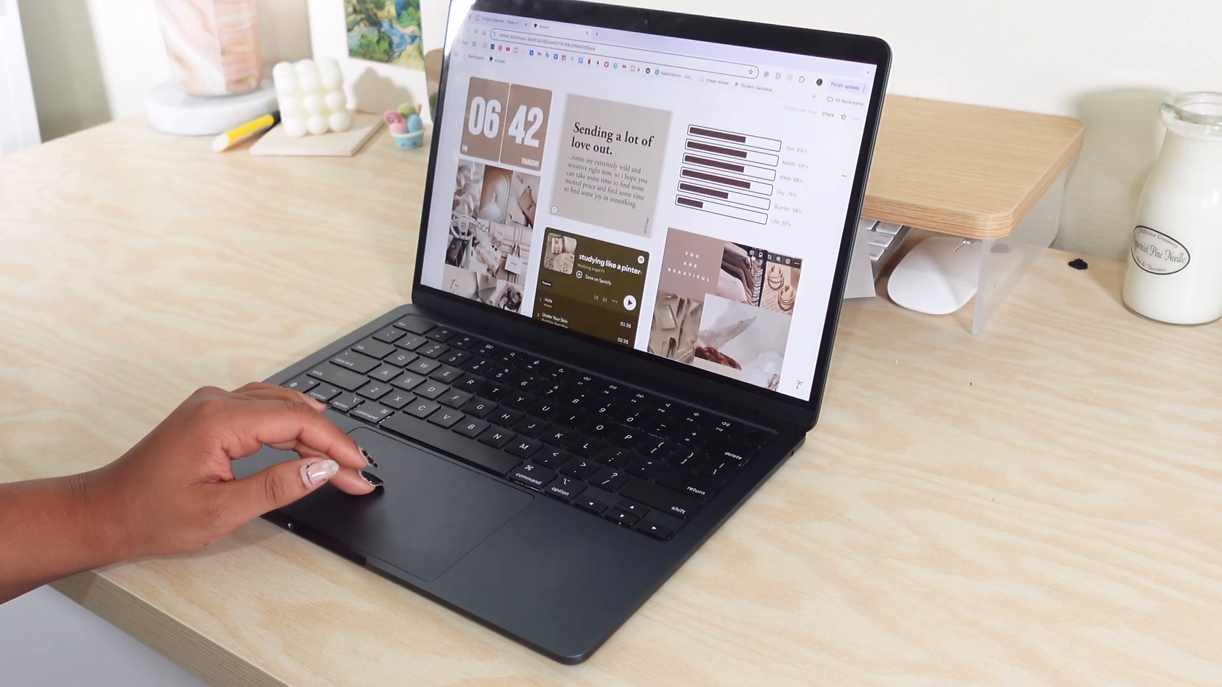
# Copy the link to the collage image block below the progress bars and open it in a new browser tab.
pyautogui.click(797, 267)
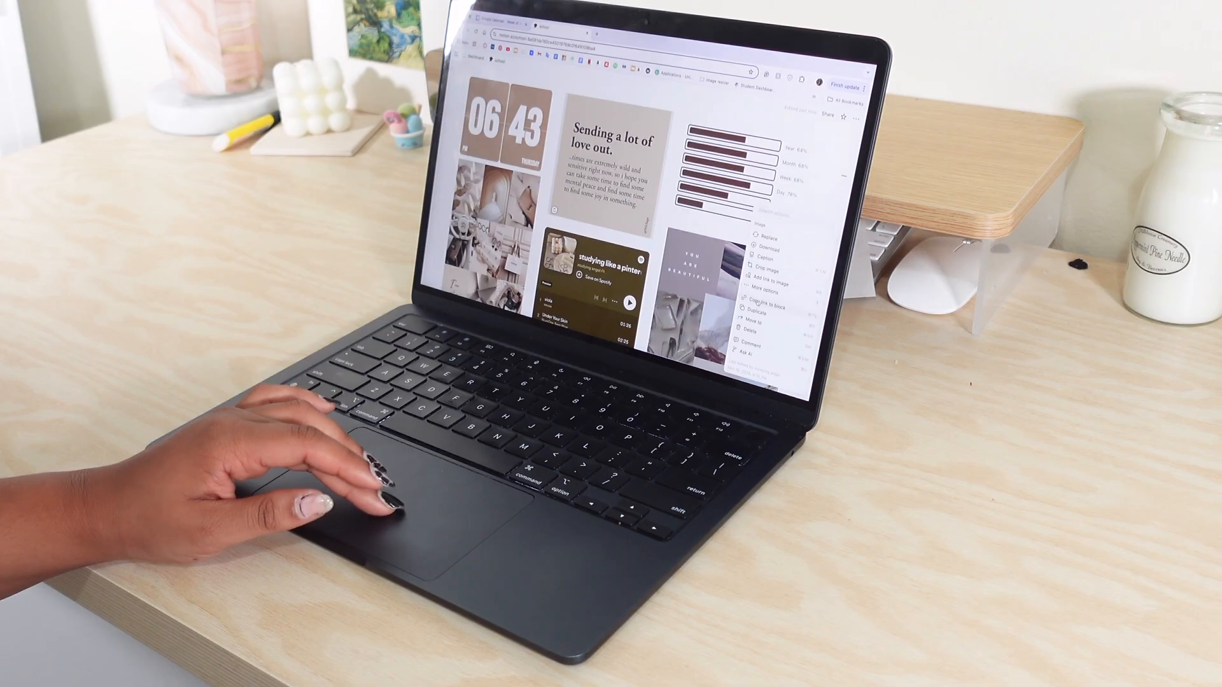
pyautogui.click(757, 303)
pyautogui.click(597, 34)
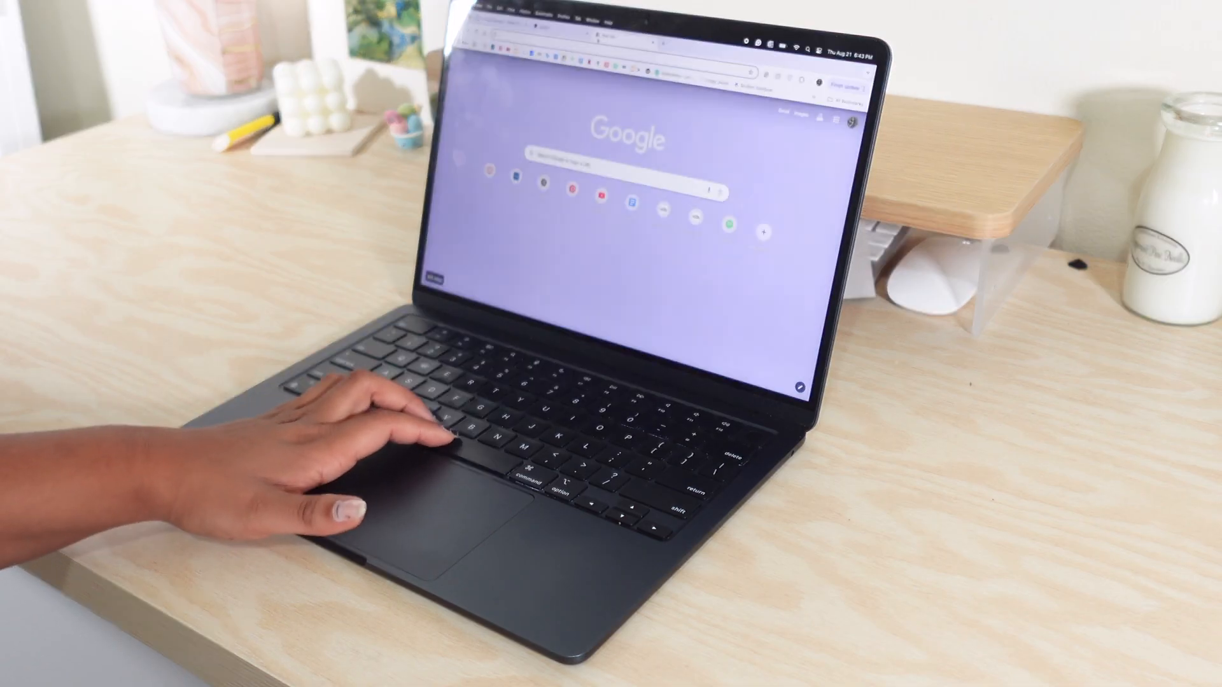
pyautogui.press('super+v')
pyautogui.press('Return')
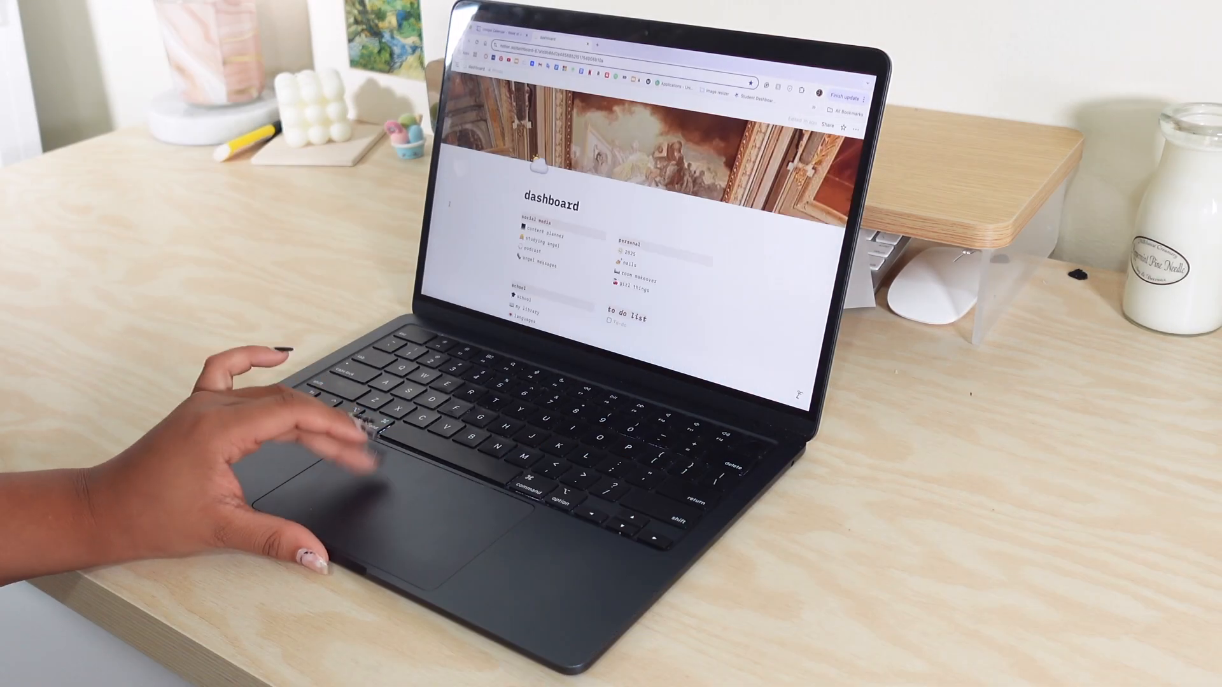
# Look through the Notion dashboard's page links and 2025 goals list, and open the 2025 page under personal.
pyautogui.scroll(-5, 484, 223)
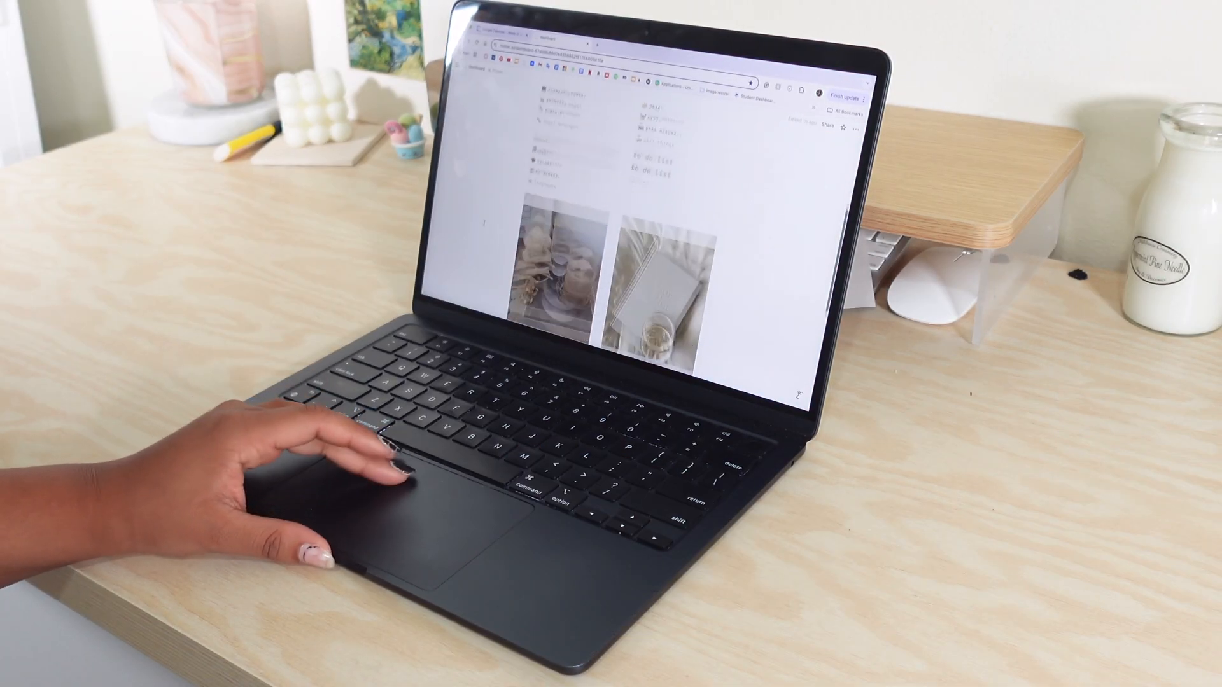
pyautogui.scroll(-5, 484, 223)
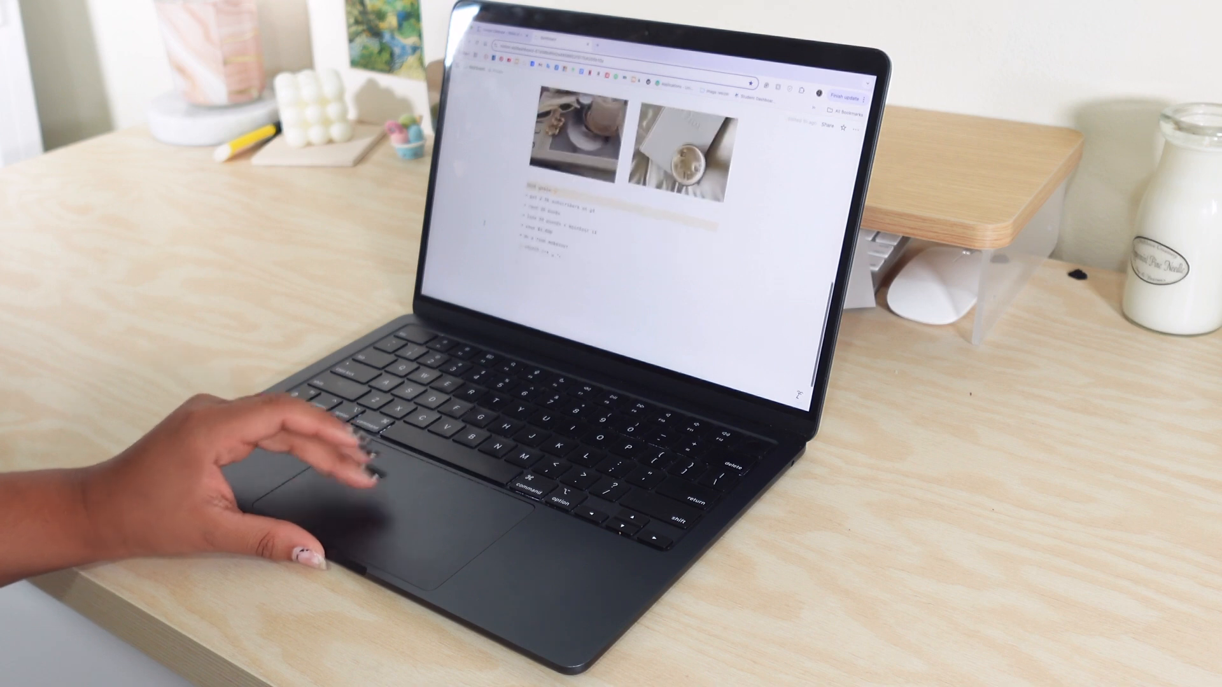
pyautogui.scroll(2, 484, 223)
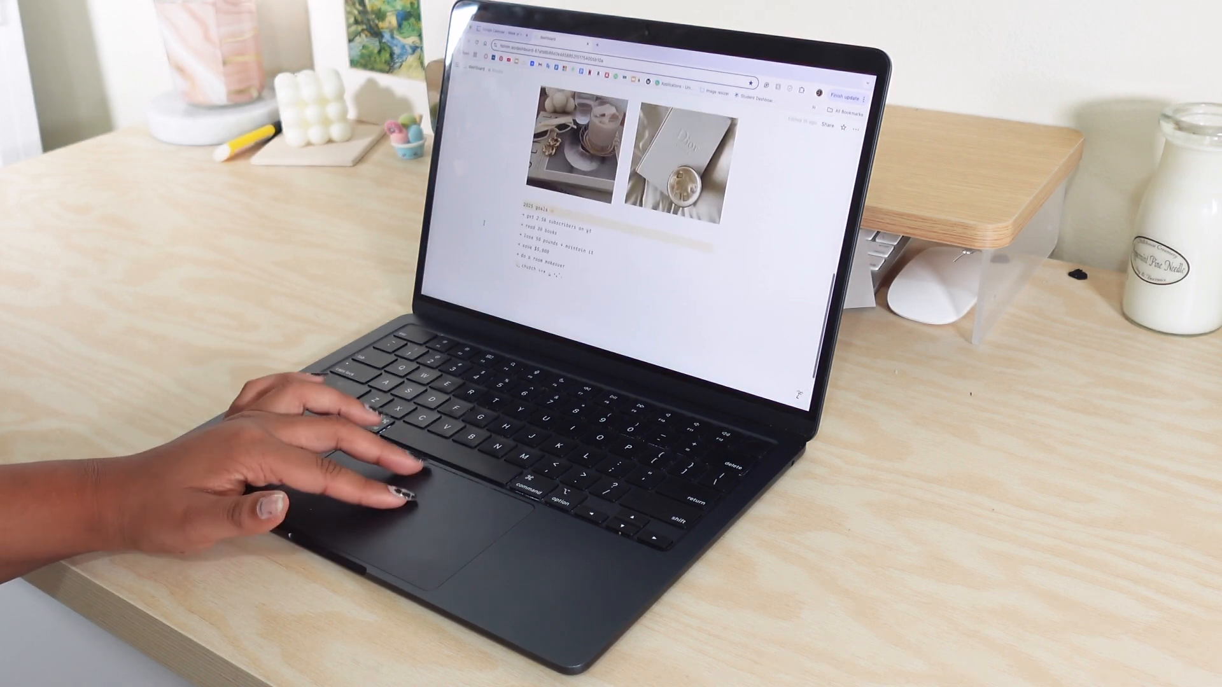
pyautogui.scroll(3, 484, 223)
pyautogui.hscroll(3, 484, 223)
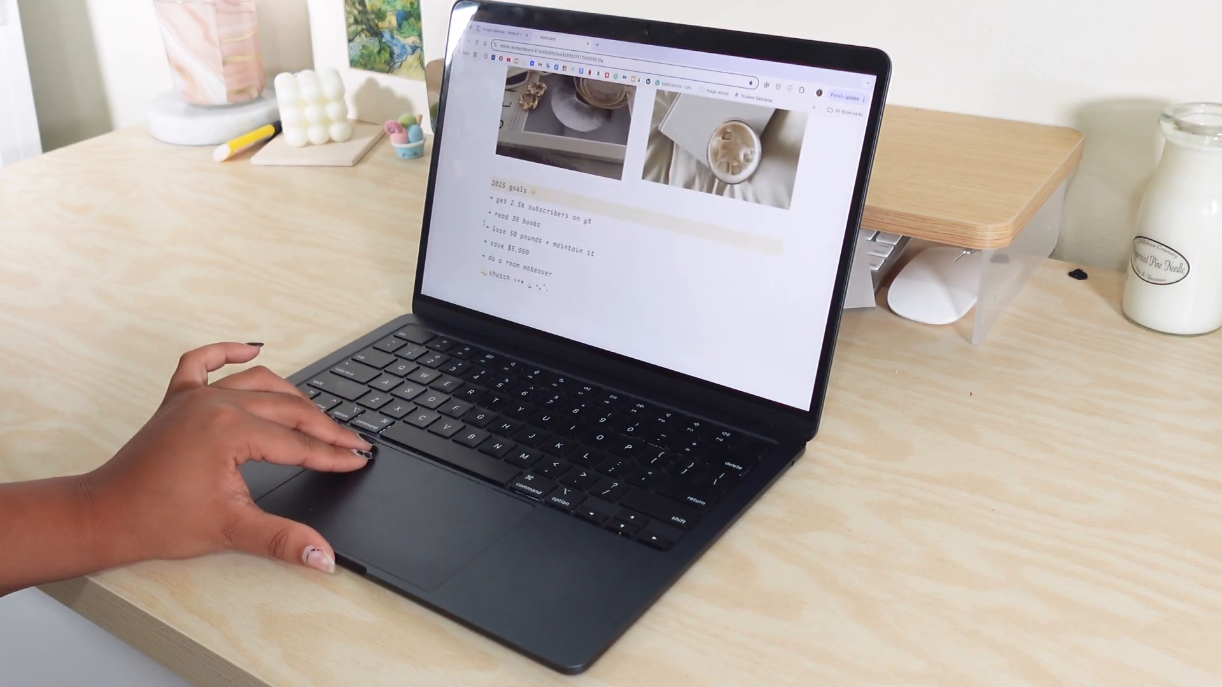
pyautogui.scroll(5, 465, 153)
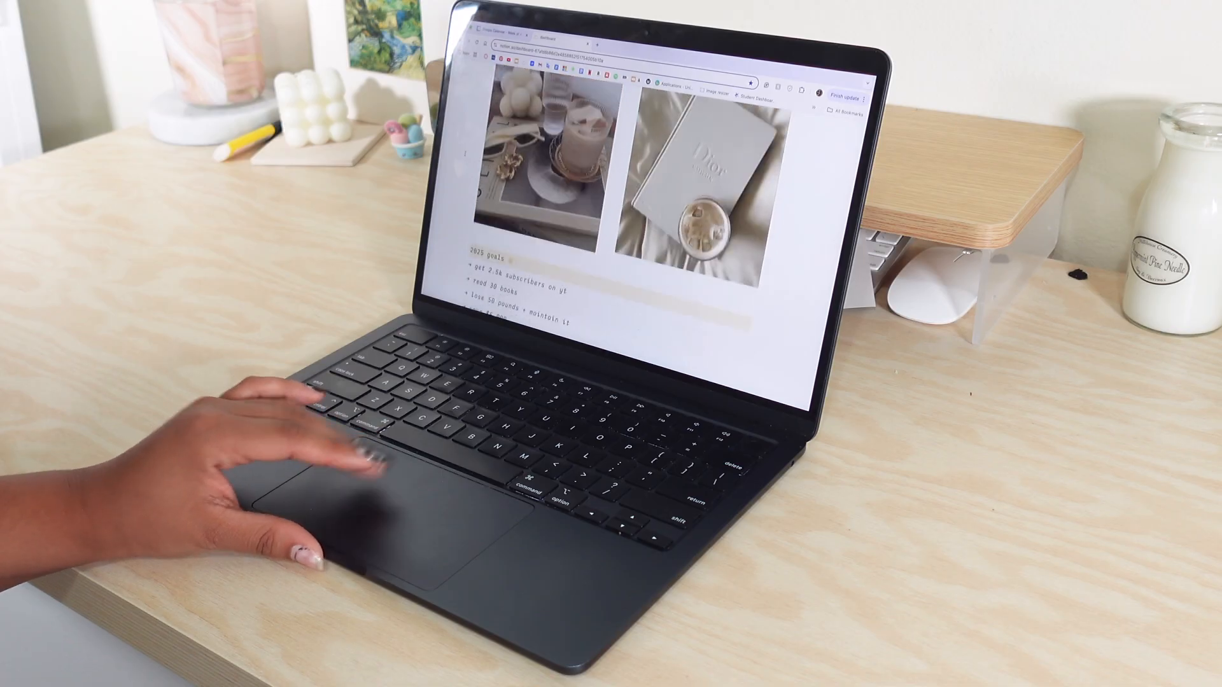
pyautogui.scroll(5, 466, 154)
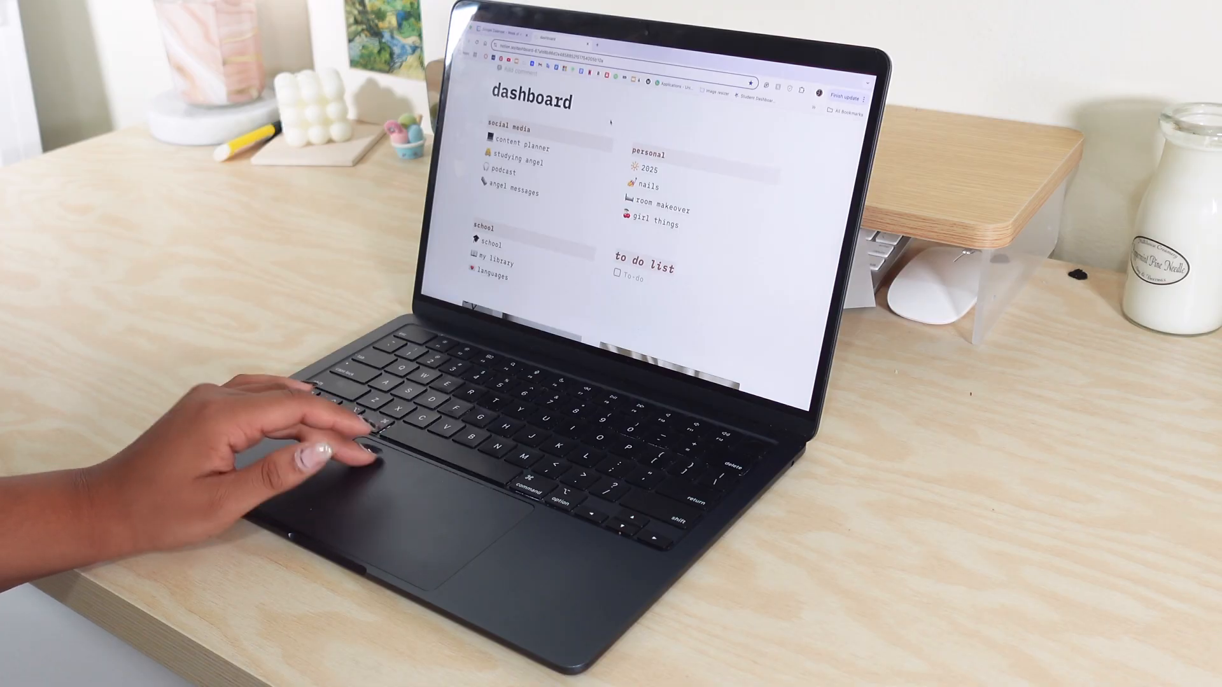
pyautogui.click(652, 171)
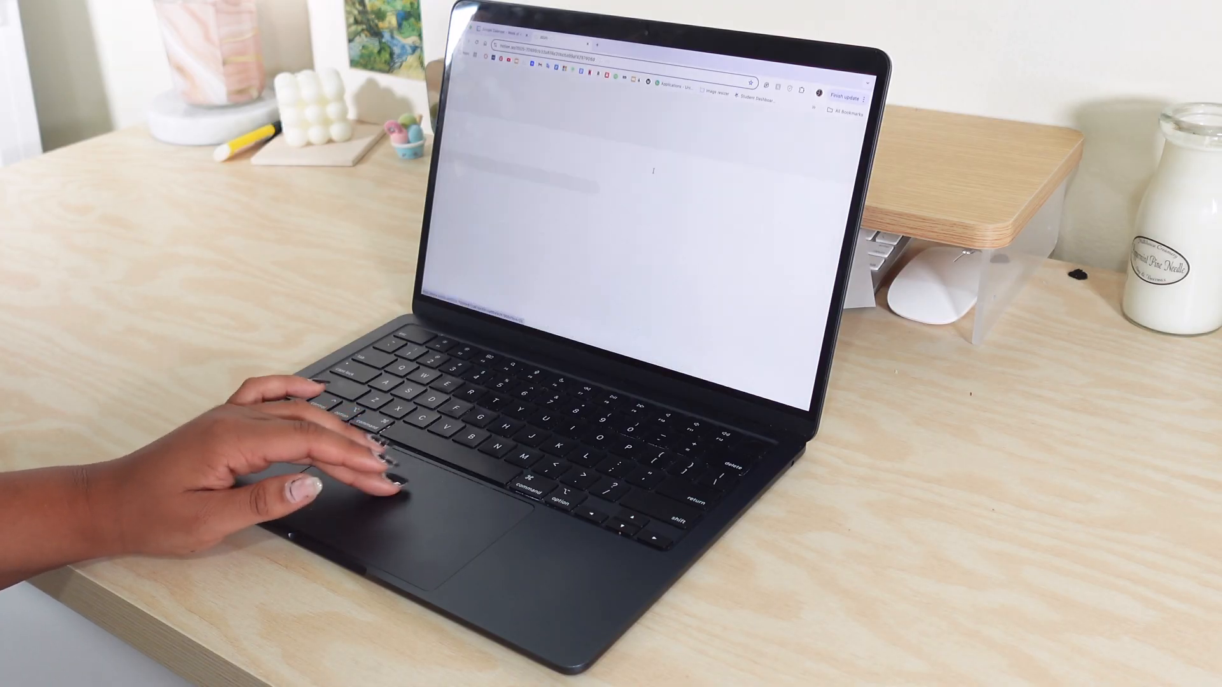
# Look through the 2025 page's image gallery and return to the dashboard.
pyautogui.scroll(-10, 605, 245)
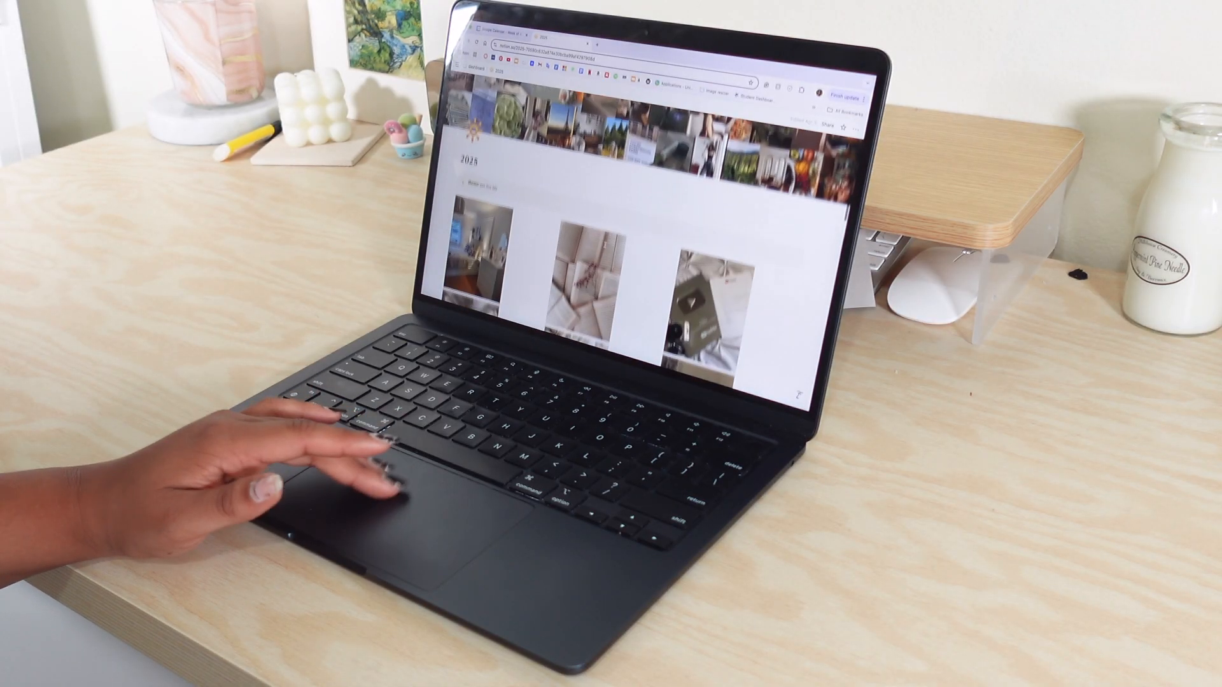
pyautogui.scroll(-15, 604, 243)
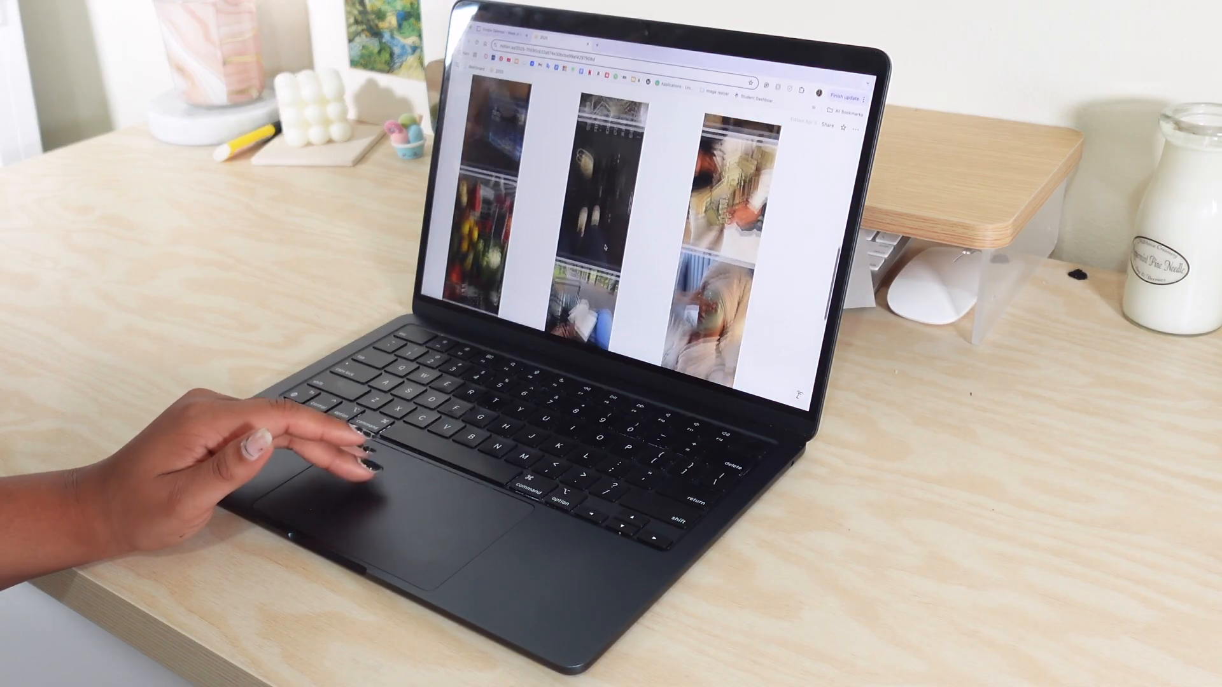
pyautogui.scroll(20, 605, 247)
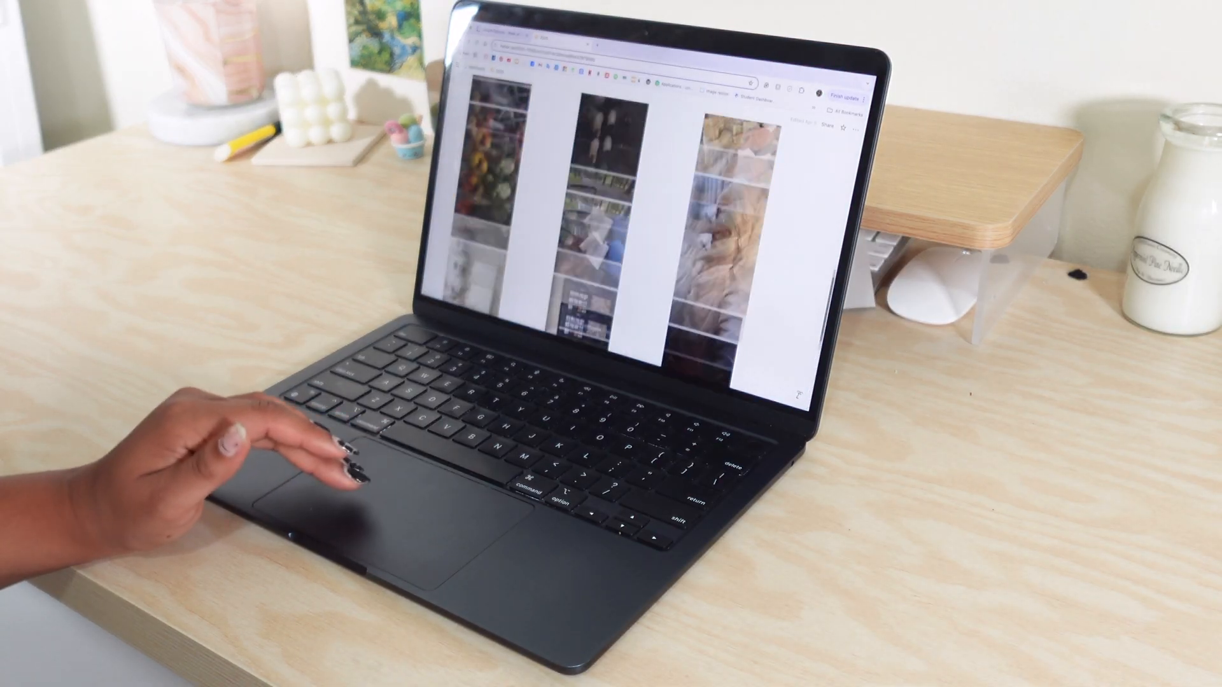
pyautogui.click(476, 69)
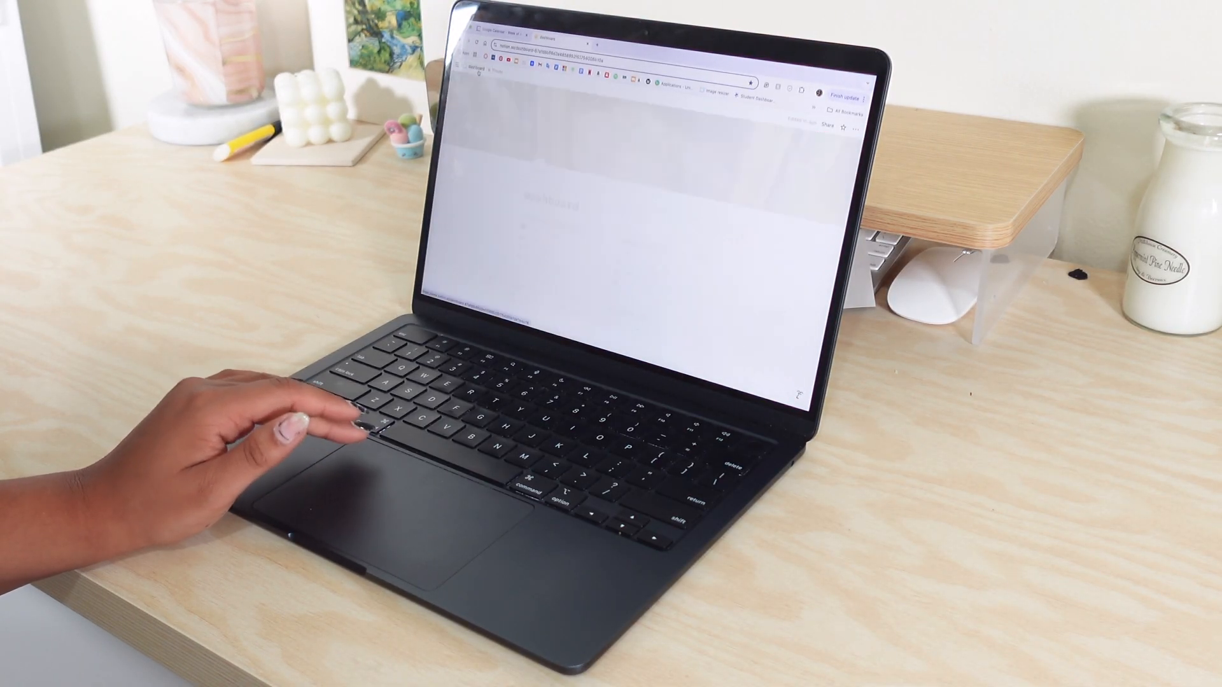
# View the nails and room makeover pages under personal in turn, returning to the dashboard after each.
pyautogui.click(630, 265)
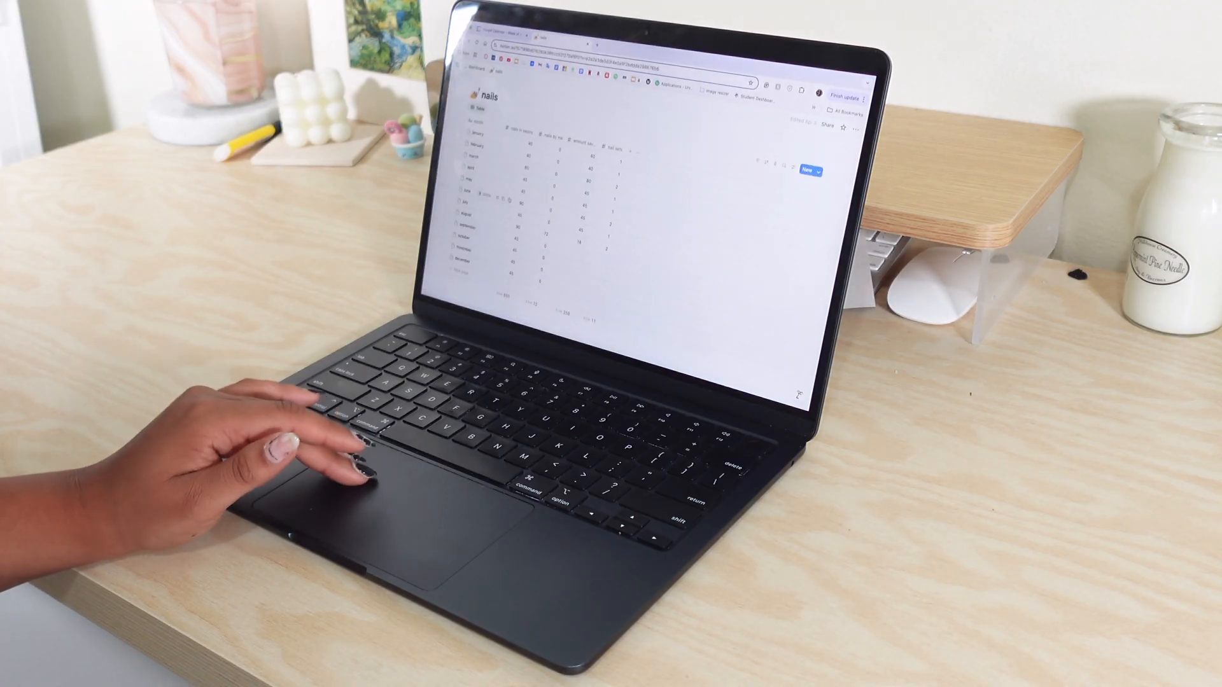
pyautogui.click(477, 70)
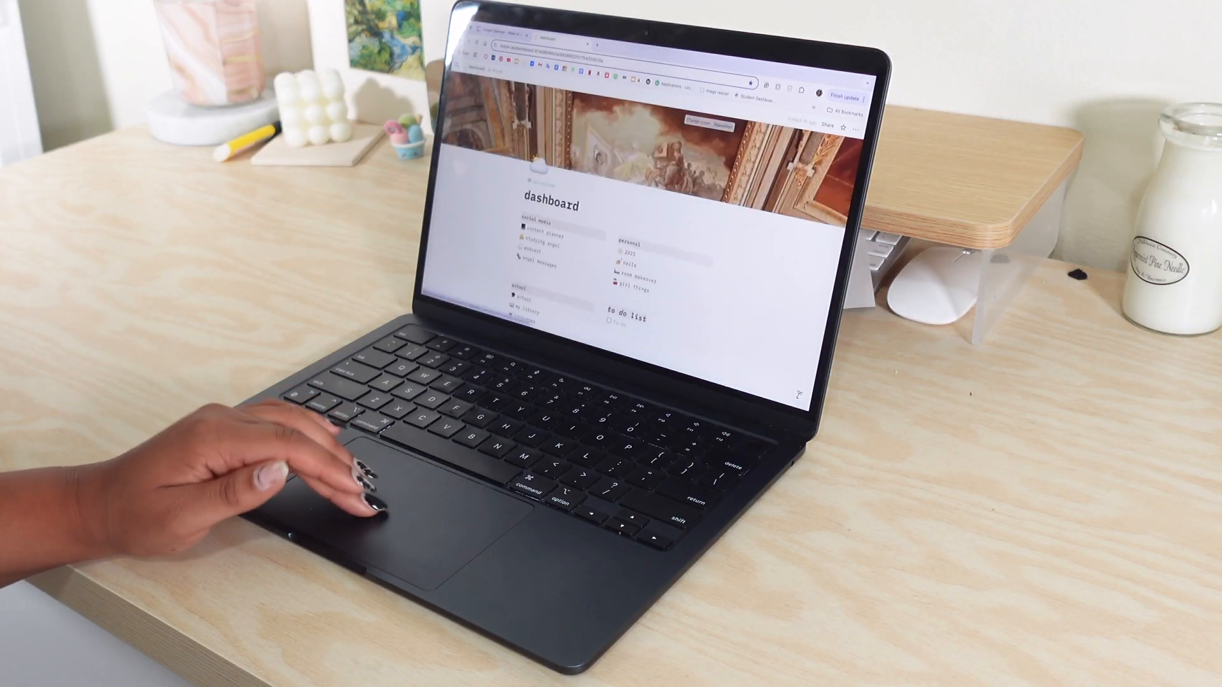
pyautogui.click(621, 276)
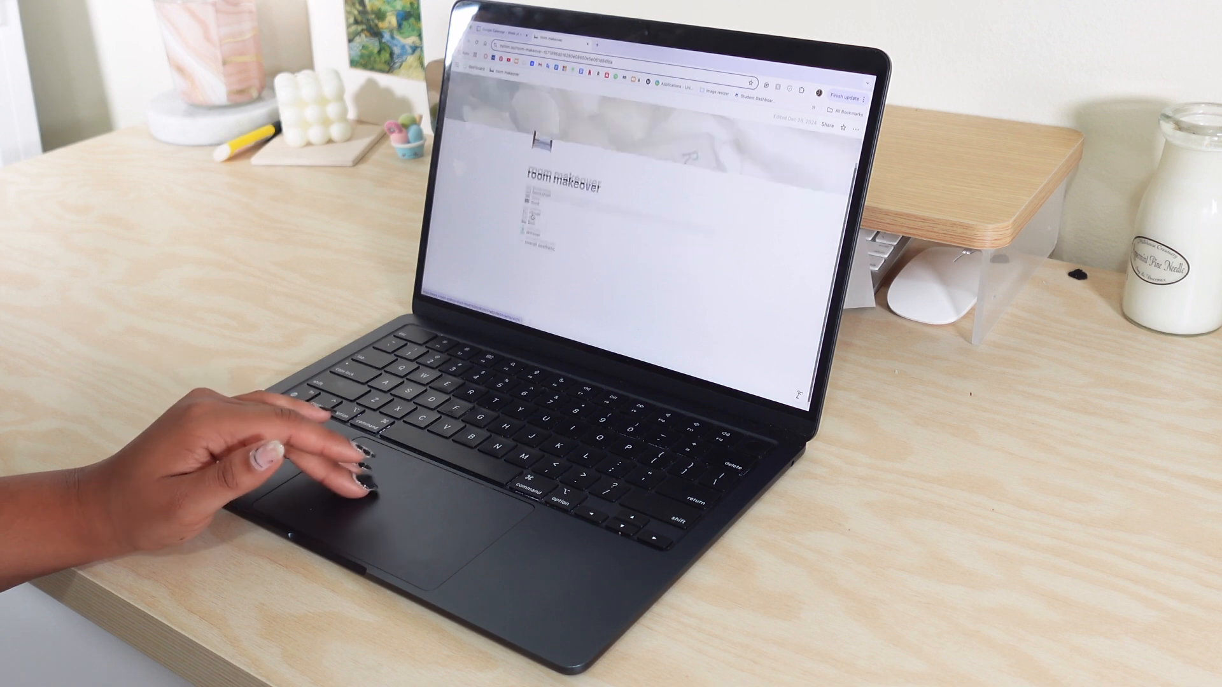
pyautogui.click(481, 67)
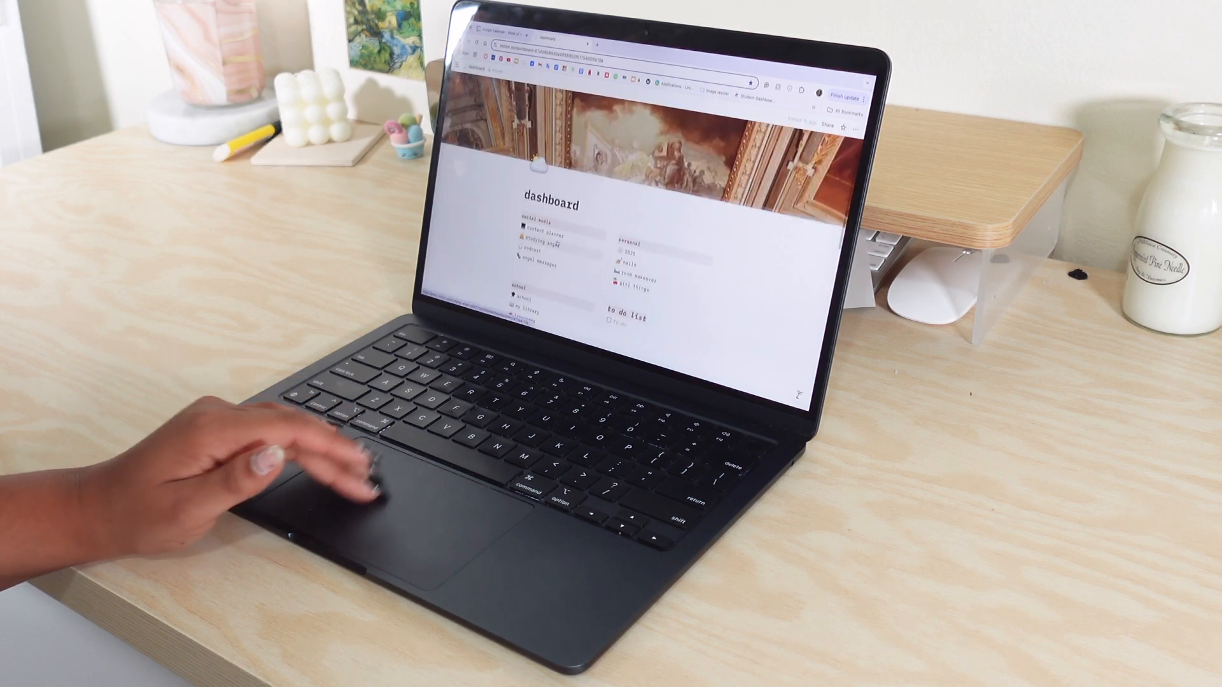
pyautogui.scroll(-3, 555, 243)
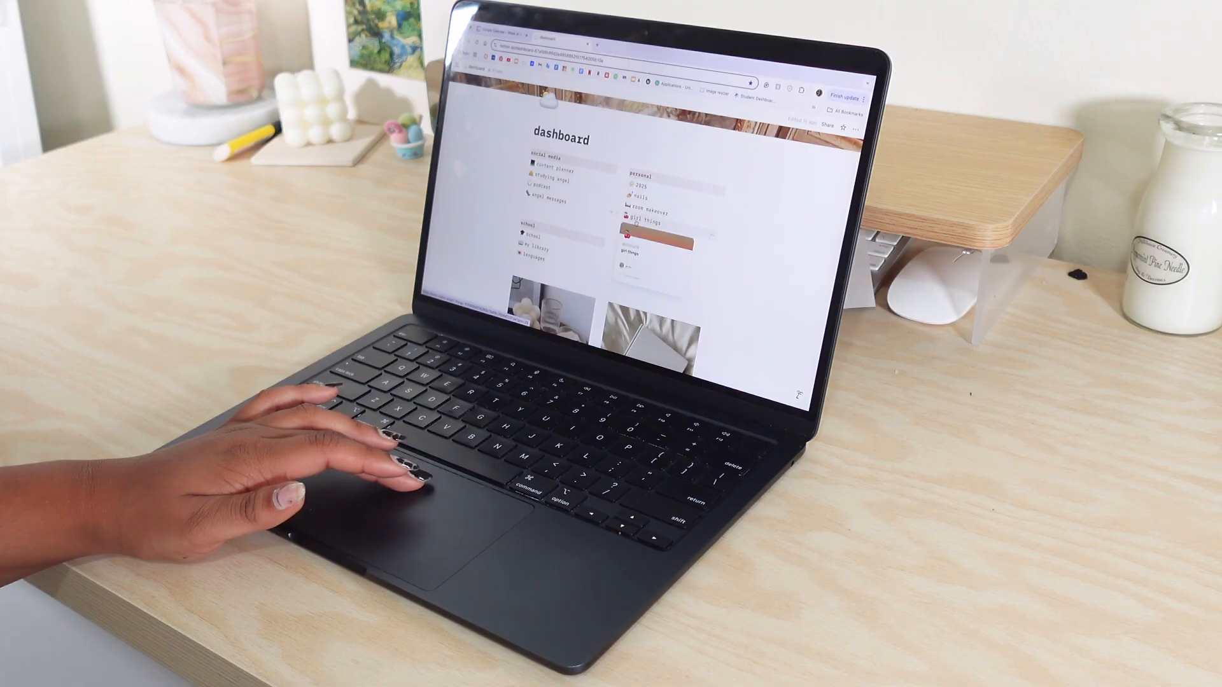